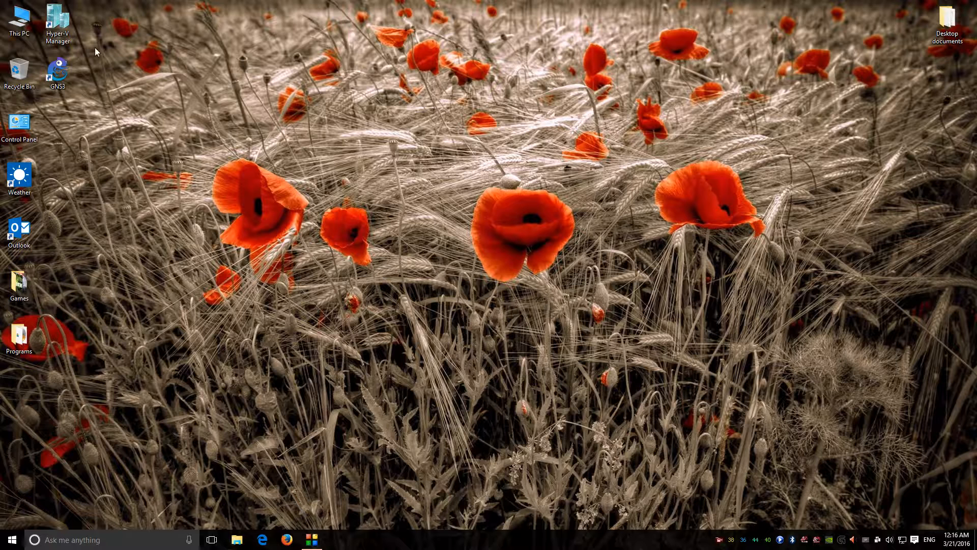
# Step: Open Control Panel from its desktop icon, closing the This PC window opened by mistake
pyautogui.click(57, 73)
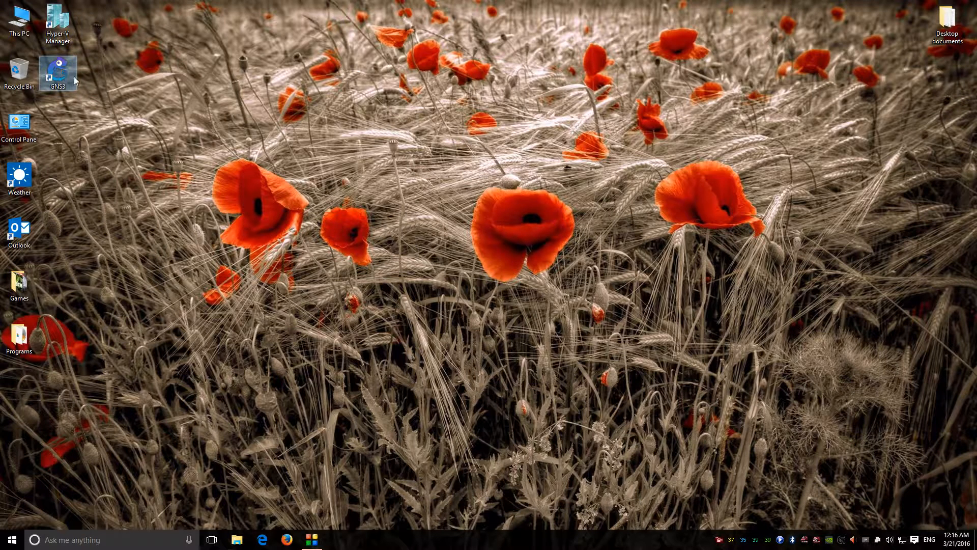
pyautogui.press('Up')
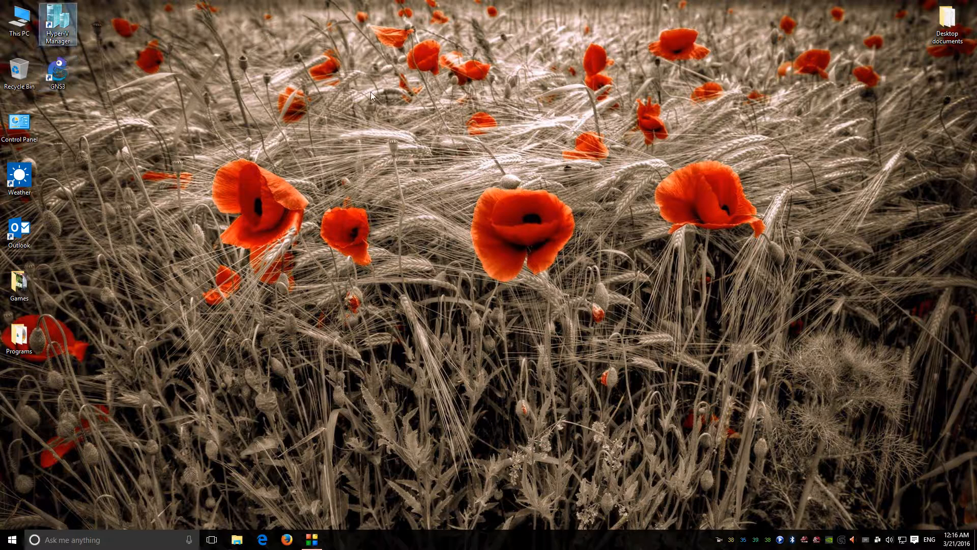
pyautogui.press('Left')
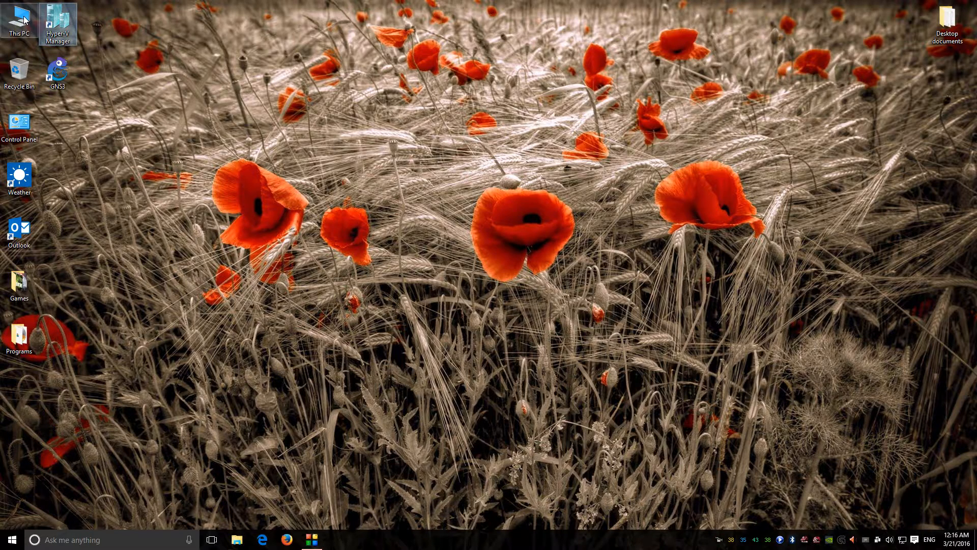
pyautogui.press('Return')
pyautogui.click(752, 64)
pyautogui.press('Down')
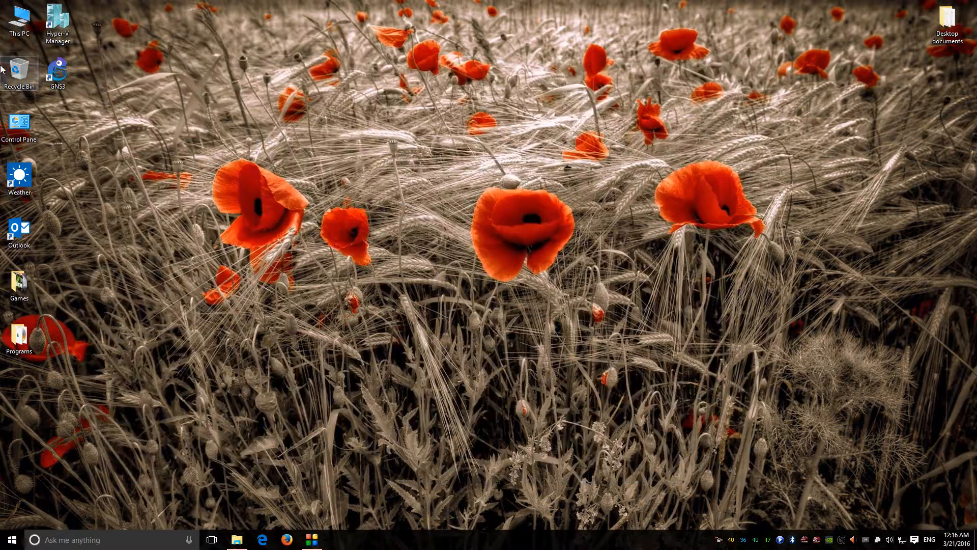
pyautogui.press('Down')
pyautogui.press('Return')
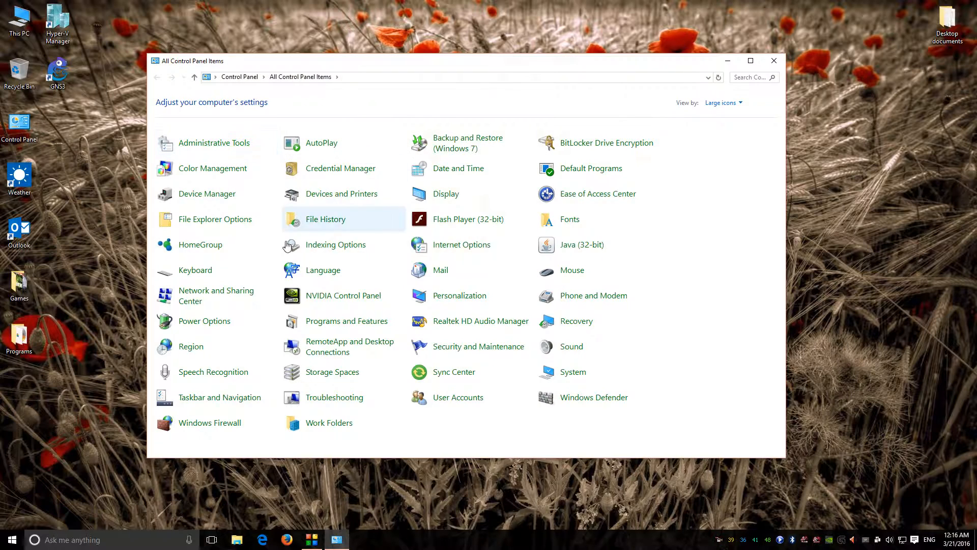
# Step: Open the Windows Features list from Programs and Features and enlarge the dialog
pyautogui.click(343, 329)
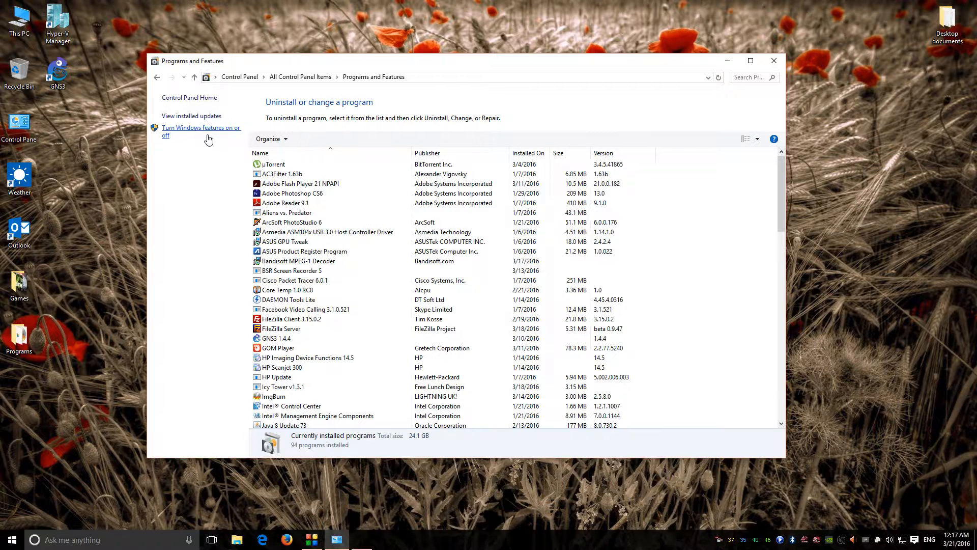
pyautogui.click(205, 134)
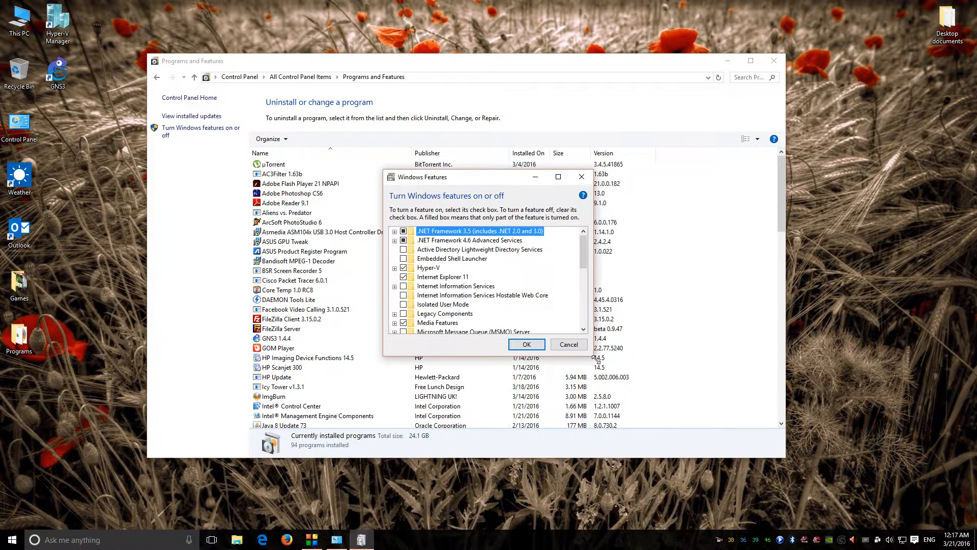
pyautogui.moveTo(594, 356); pyautogui.dragTo(733, 491)
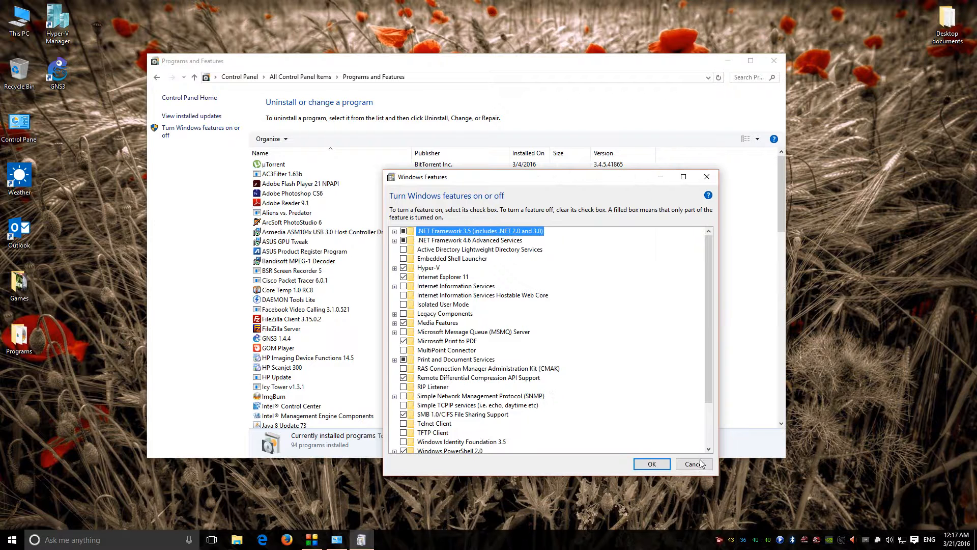
pyautogui.click(461, 362)
pyautogui.scroll(-2, 461, 363)
pyautogui.scroll(2, 461, 362)
# Step: Expand Hyper-V to confirm it is enabled, then cancel and close Control Panel
pyautogui.click(395, 267)
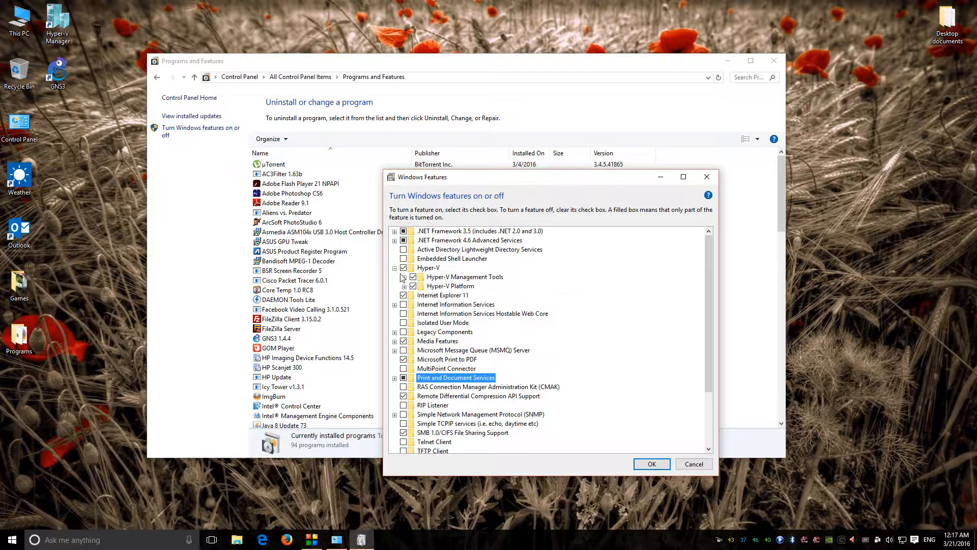
pyautogui.click(428, 268)
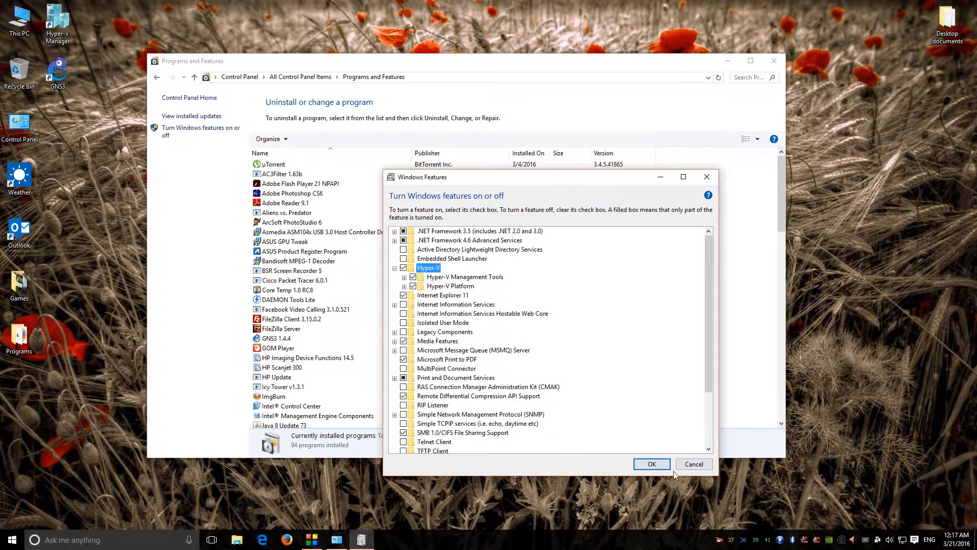
pyautogui.click(693, 466)
pyautogui.click(775, 61)
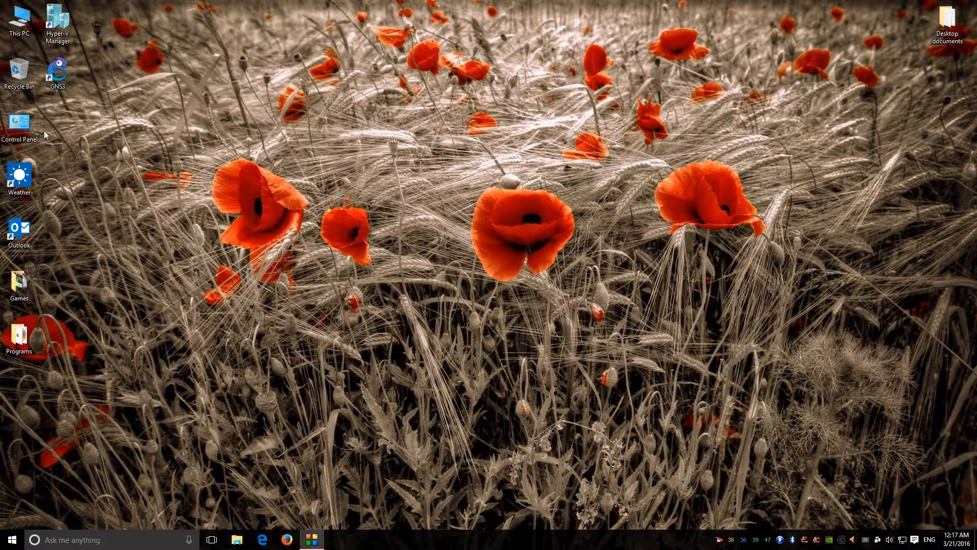
# Step: In Hyper-V Manager, connect to Worker 1 and log on with its password via Ctrl+Alt+Delete
pyautogui.doubleClick(59, 36)
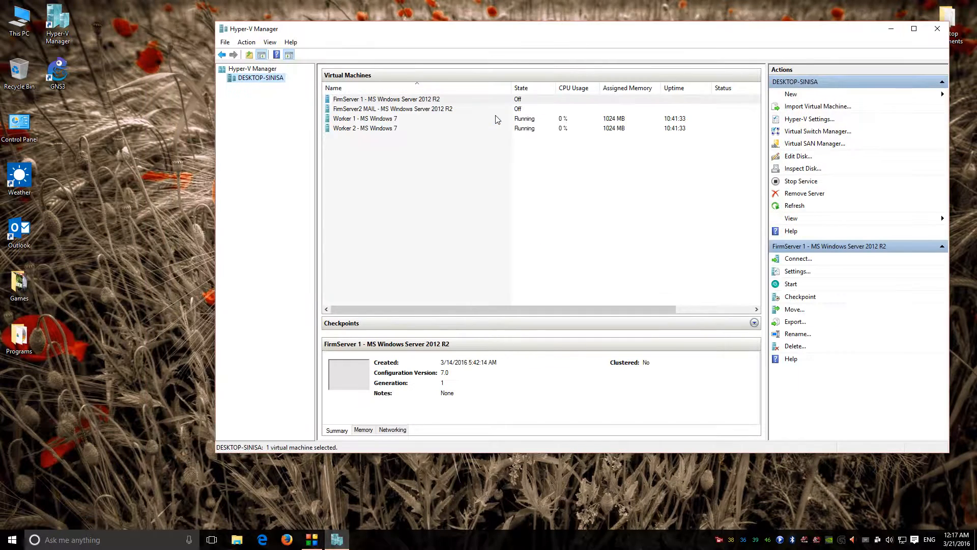
pyautogui.click(476, 128)
pyautogui.doubleClick(469, 119)
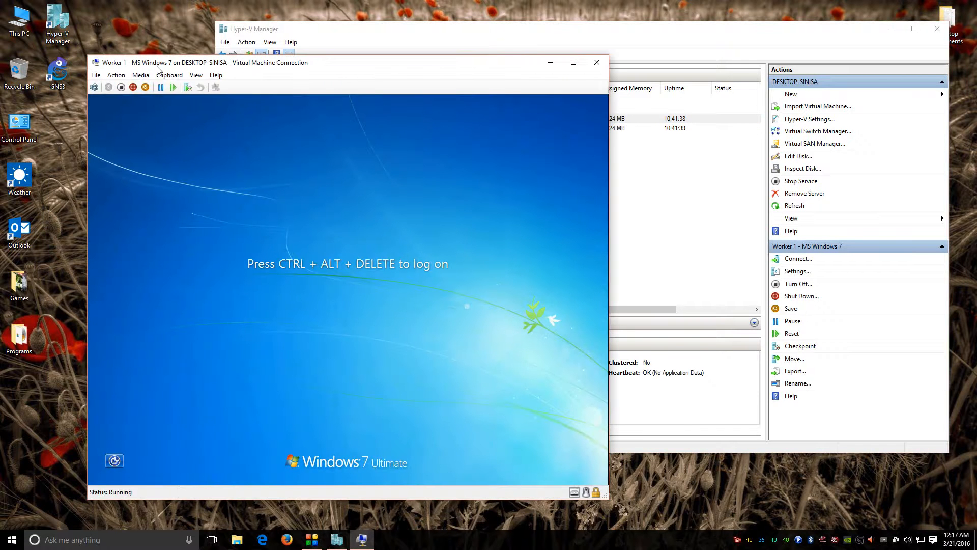
pyautogui.click(194, 76)
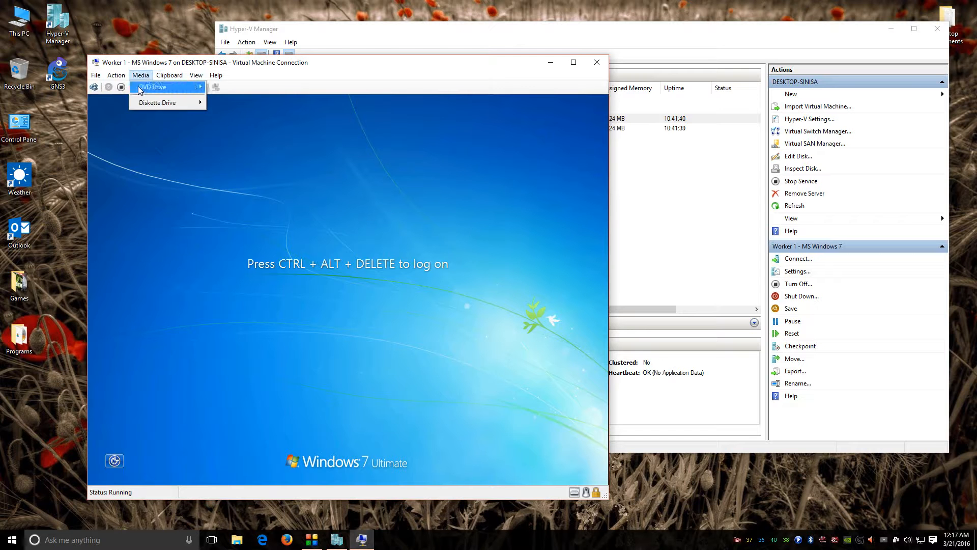
pyautogui.click(133, 87)
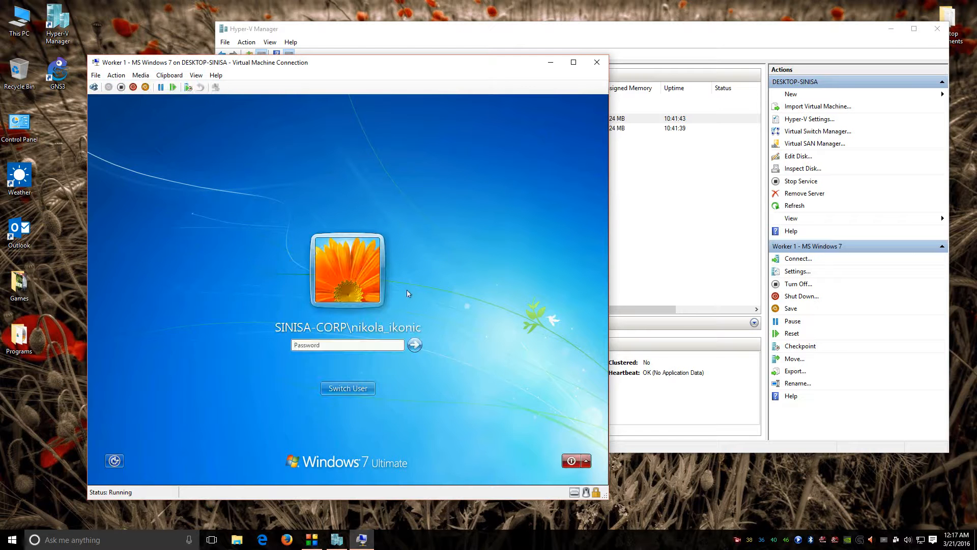
pyautogui.write('••••')
pyautogui.press('BackSpace')
pyautogui.press('BackSpace')
pyautogui.press('BackSpace')
pyautogui.press('BackSpace')
pyautogui.write('•••')
pyautogui.press('Return')
# Step: Connect to Worker 2 and log on with its password via Ctrl+Alt+Delete
pyautogui.click(691, 37)
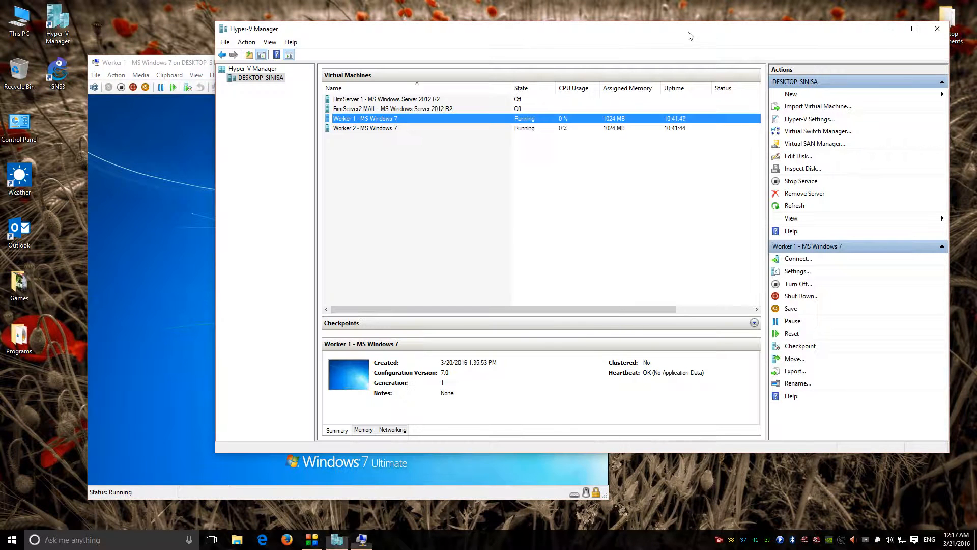
pyautogui.doubleClick(406, 128)
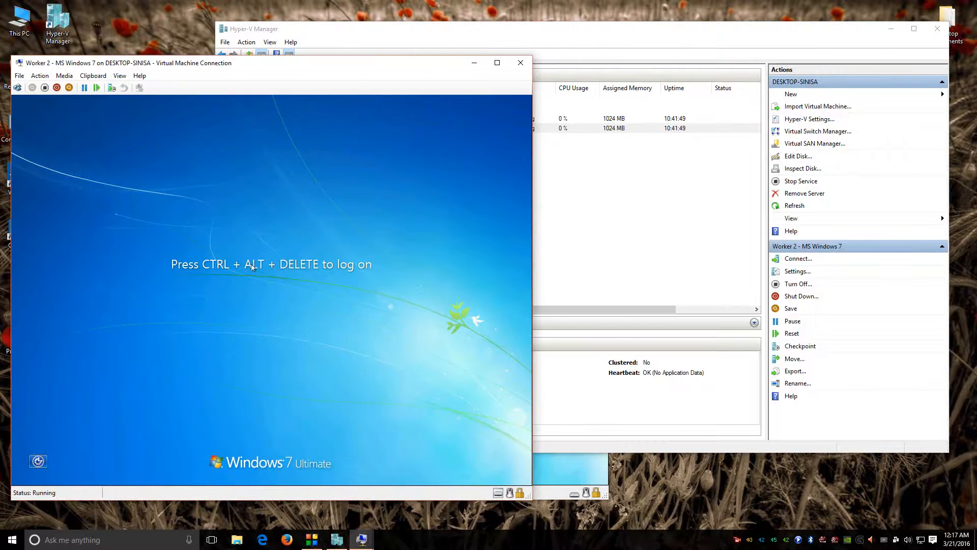
pyautogui.click(39, 76)
pyautogui.click(56, 87)
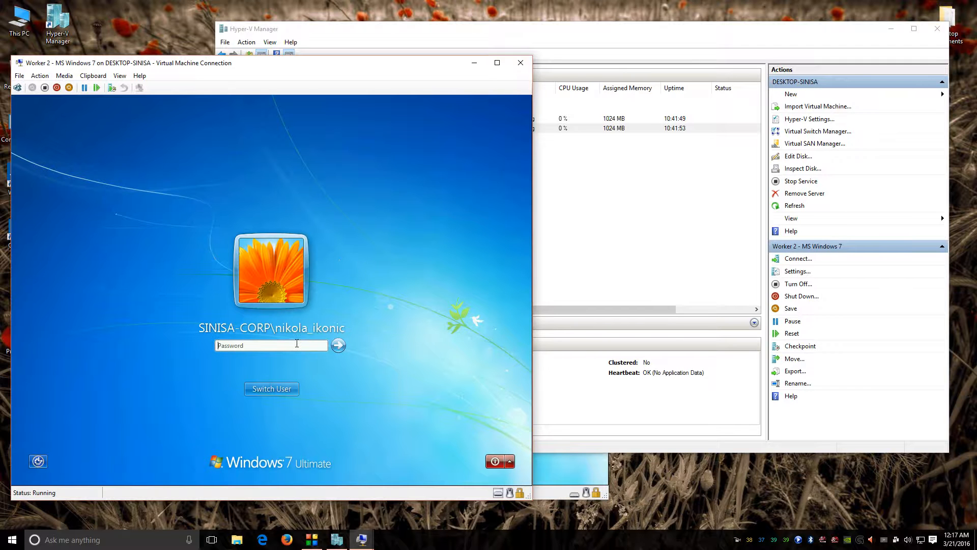
pyautogui.write('•••')
pyautogui.press('BackSpace')
pyautogui.press('BackSpace')
pyautogui.press('BackSpace')
pyautogui.write('•••')
pyautogui.press('BackSpace')
pyautogui.press('BackSpace')
pyautogui.press('BackSpace')
pyautogui.write('••••')
pyautogui.press('Return')
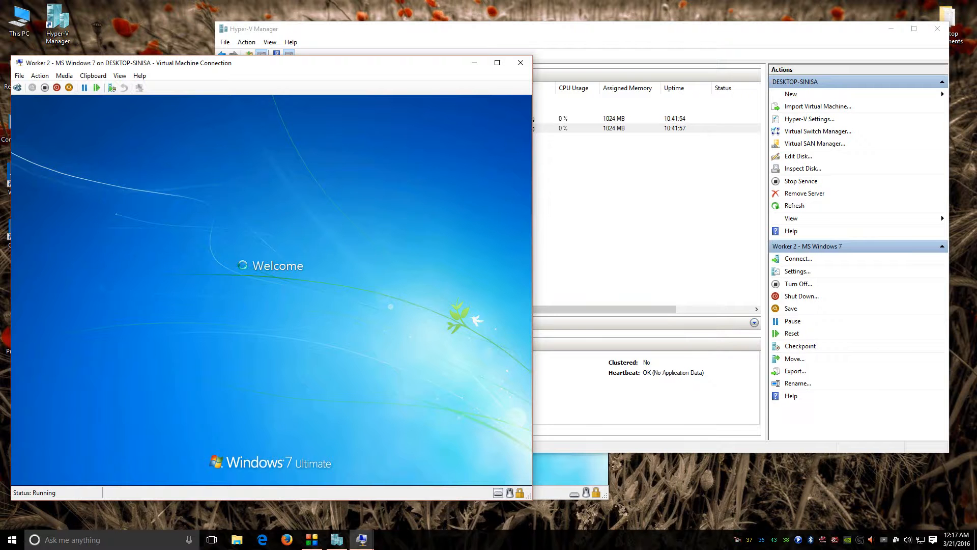
# Step: Move the Worker 2 window aside and launch GNS3 from the desktop
pyautogui.click(581, 39)
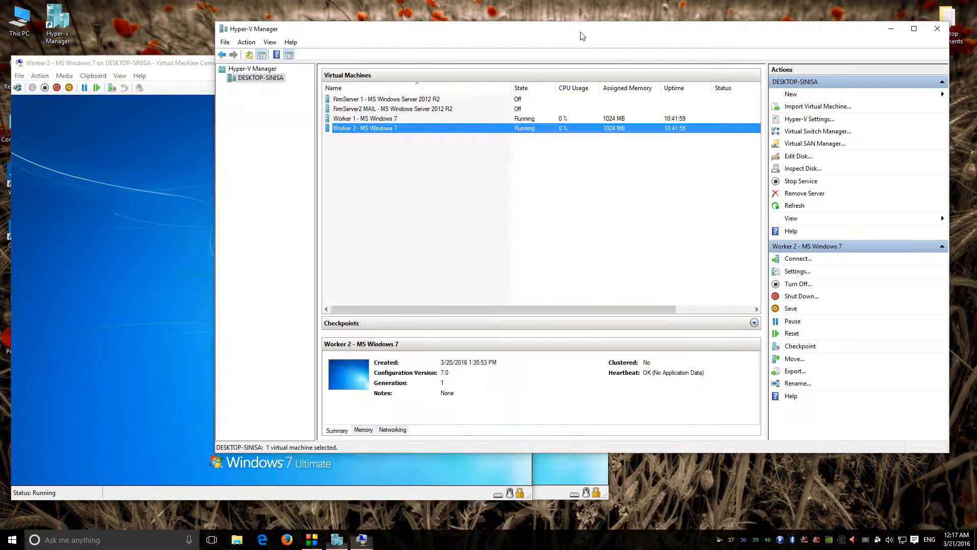
pyautogui.click(191, 65)
pyautogui.moveTo(191, 65); pyautogui.dragTo(615, 86)
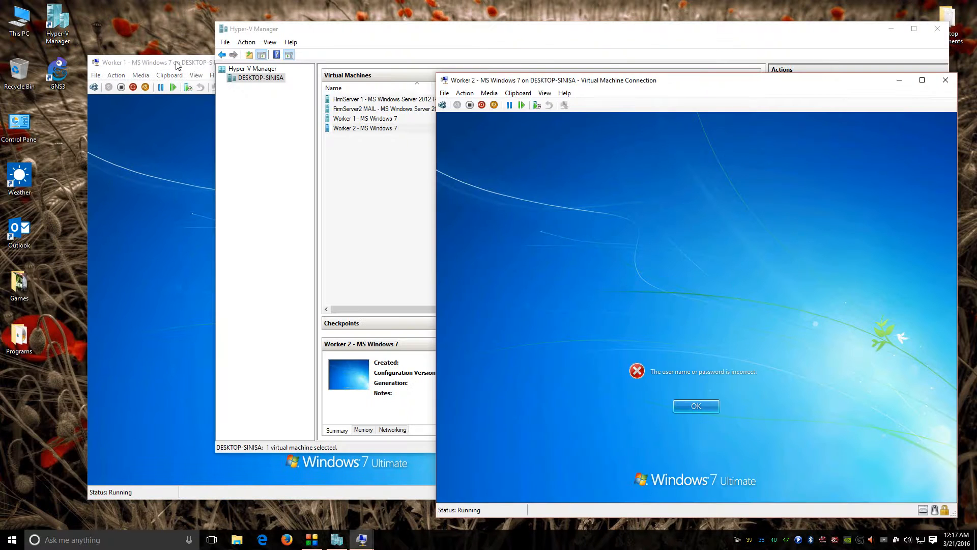
pyautogui.click(193, 69)
pyautogui.click(640, 53)
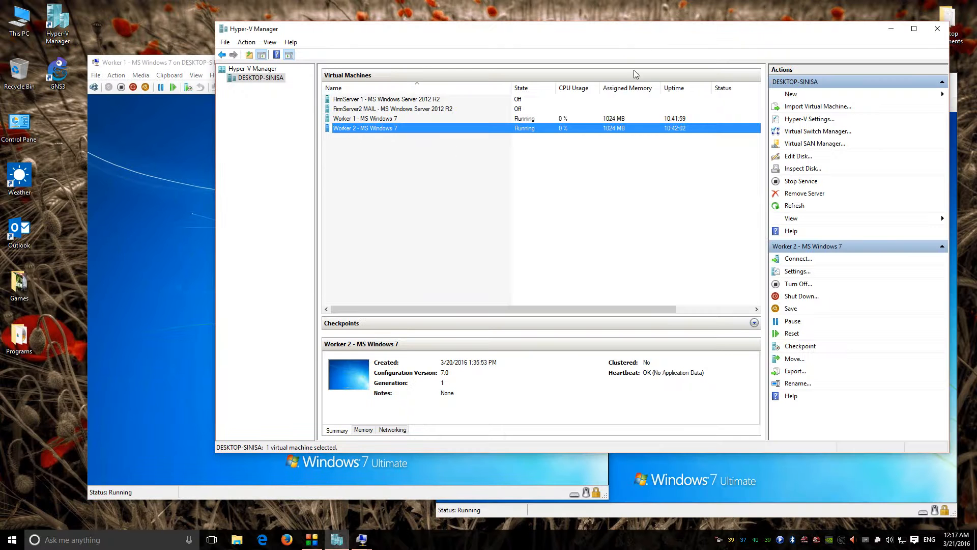
pyautogui.click(445, 121)
pyautogui.doubleClick(58, 68)
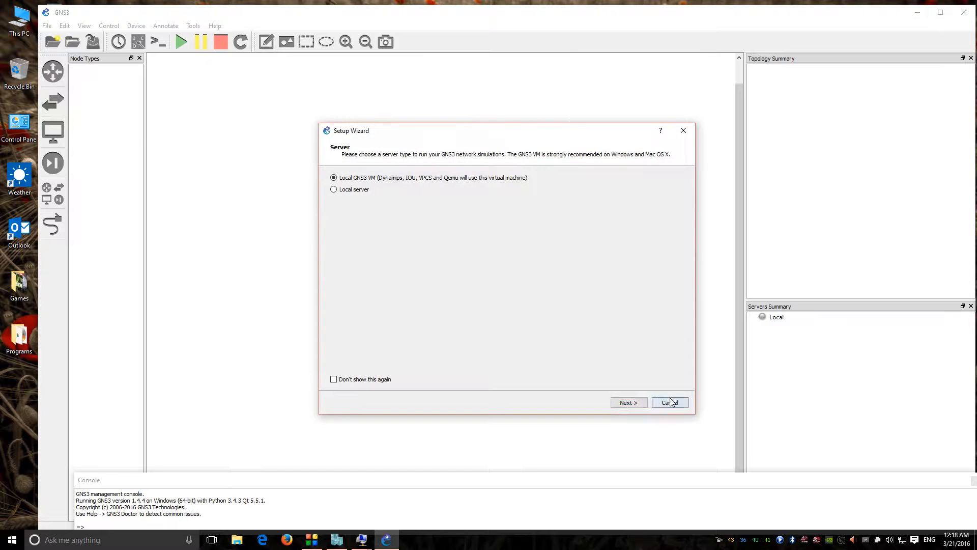
# Step: Skip the Setup Wizard and place two c3725 routers, R1 and R2, side by side
pyautogui.click(670, 403)
pyautogui.press('Escape')
pyautogui.click(47, 186)
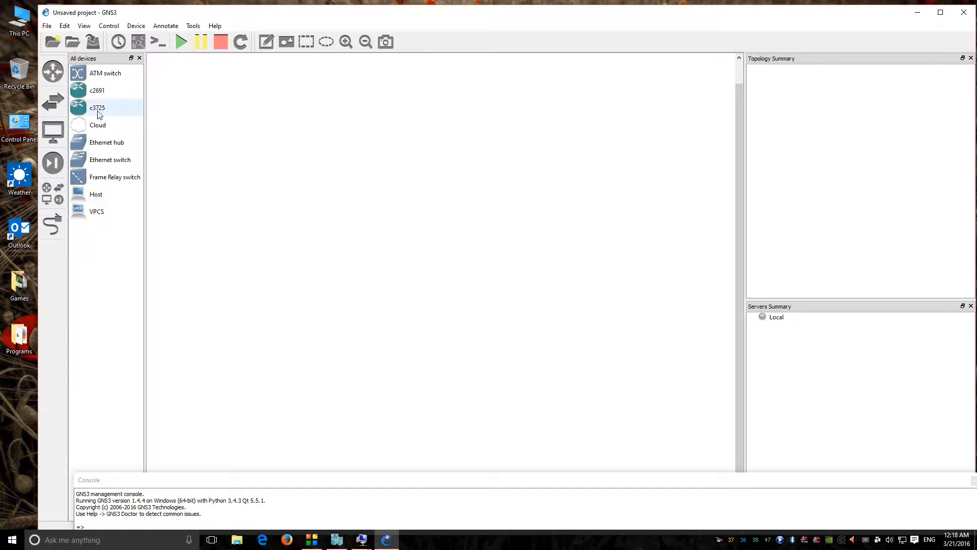
pyautogui.moveTo(98, 109); pyautogui.dragTo(359, 199)
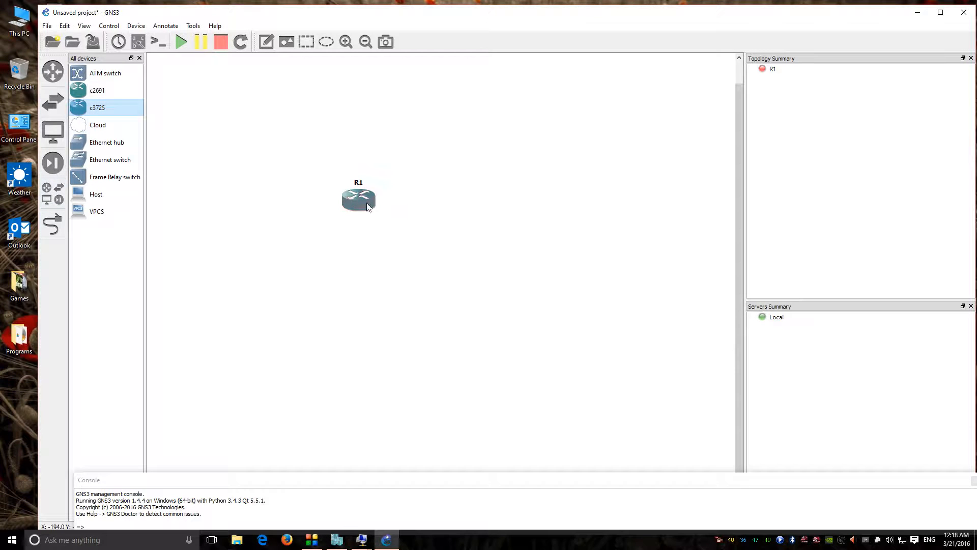
pyautogui.moveTo(97, 107); pyautogui.dragTo(512, 201)
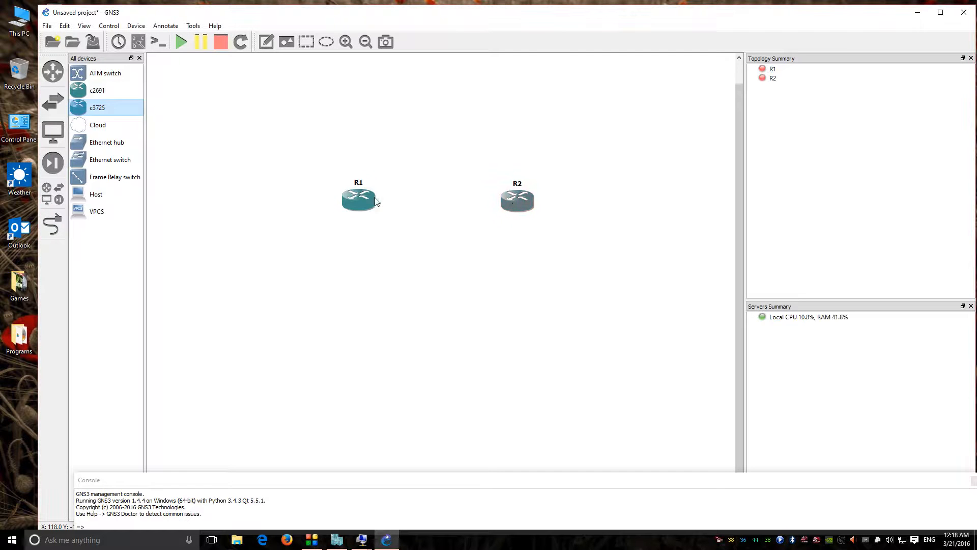
pyautogui.moveTo(358, 201); pyautogui.dragTo(341, 203)
pyautogui.moveTo(516, 205); pyautogui.dragTo(489, 209)
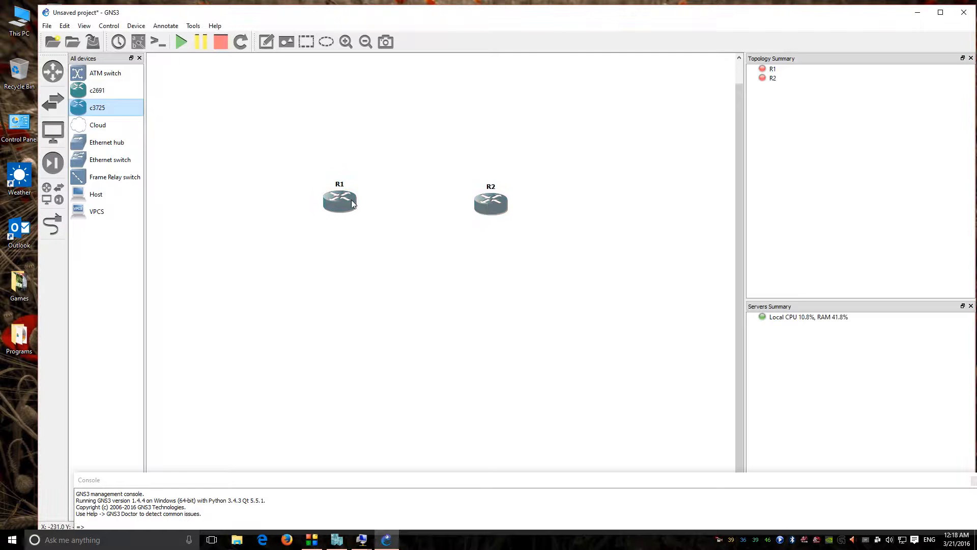
# Step: Place Ethernet switches SW1 below-left of R1 and SW2 below-right of R2
pyautogui.moveTo(110, 160); pyautogui.dragTo(261, 269)
pyautogui.moveTo(124, 156); pyautogui.dragTo(577, 291)
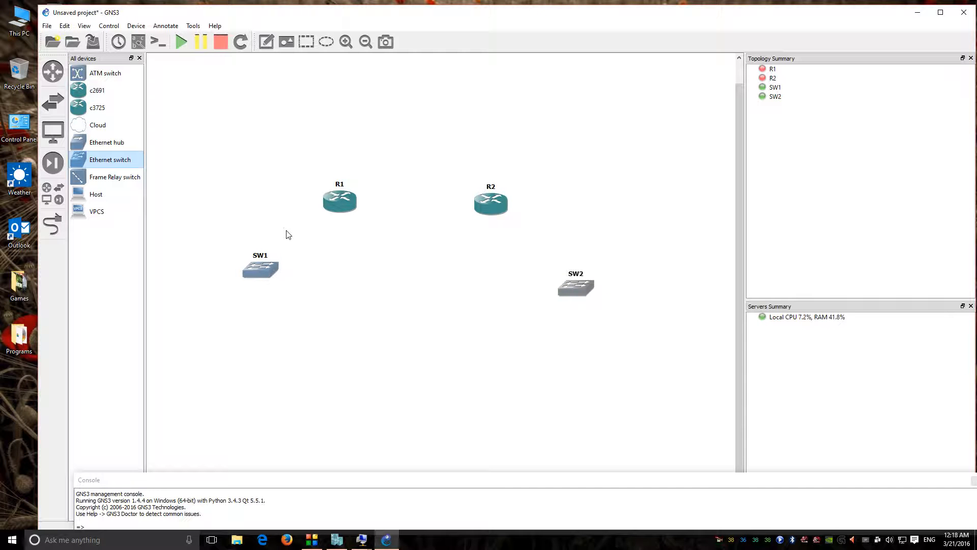
pyautogui.moveTo(583, 291); pyautogui.dragTo(568, 286)
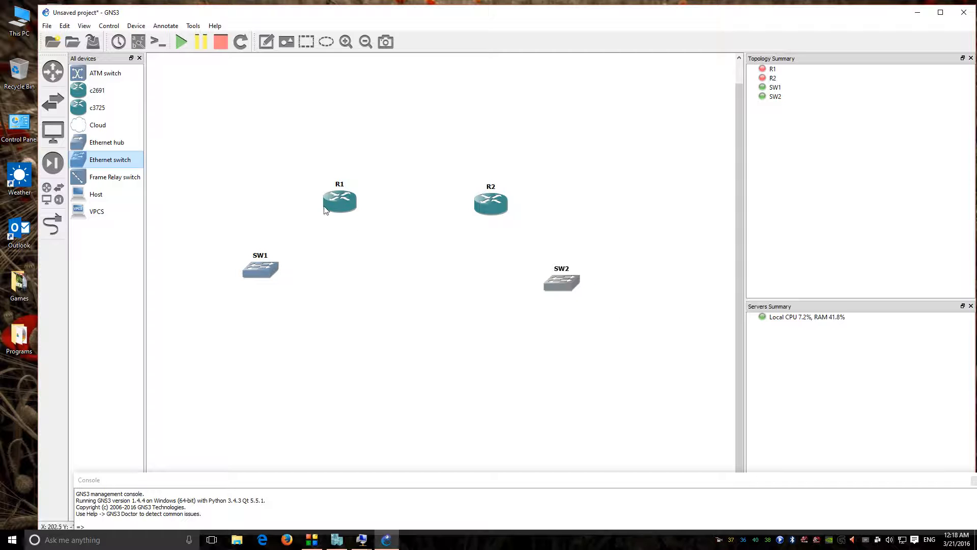
pyautogui.click(52, 224)
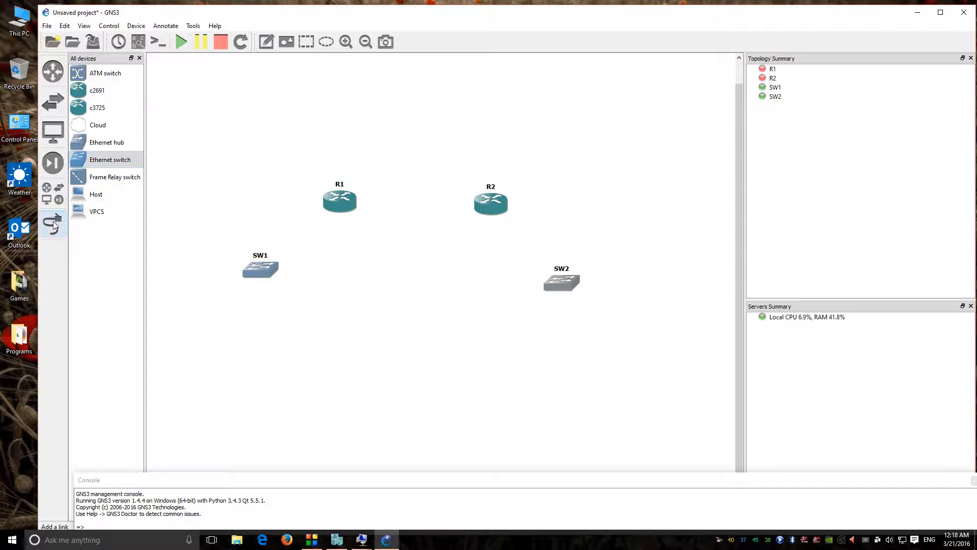
# Step: Link SW1 to R1's FastEthernet0/1 and SW2 to R2
pyautogui.click(248, 261)
pyautogui.click(279, 275)
pyautogui.click(339, 208)
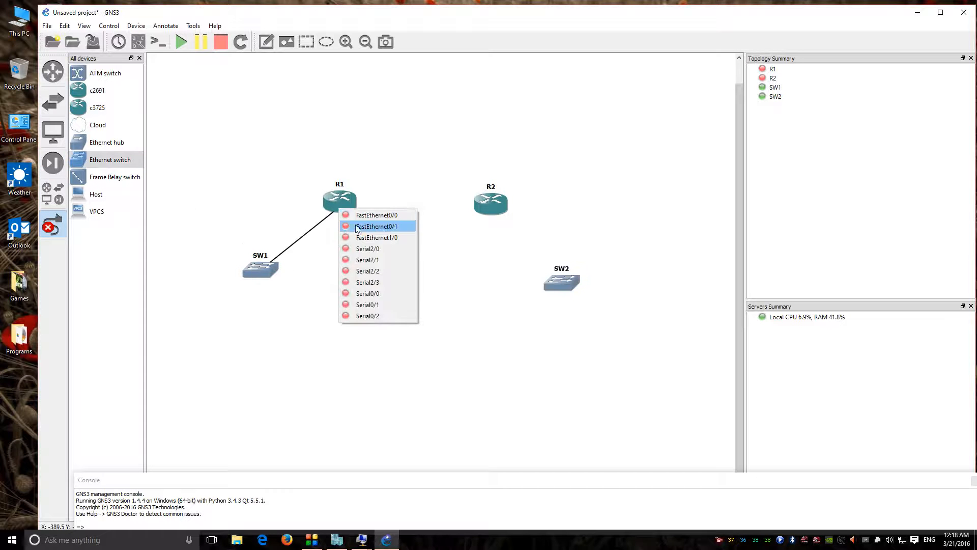
pyautogui.click(382, 227)
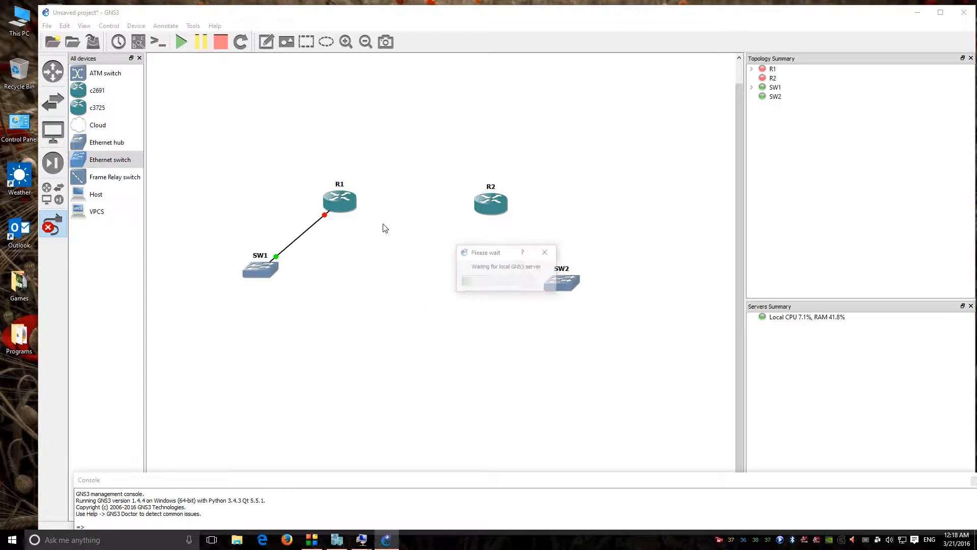
pyautogui.click(572, 286)
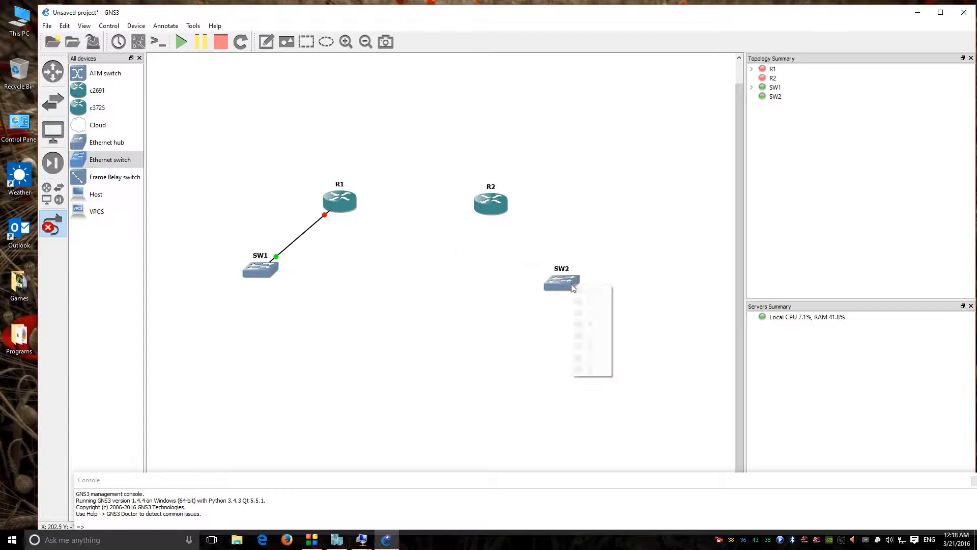
pyautogui.click(578, 290)
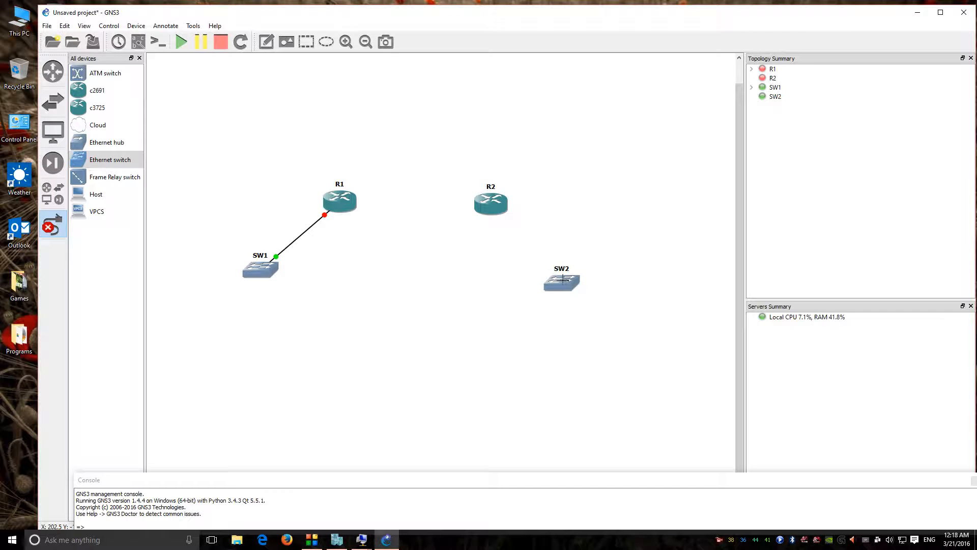
pyautogui.click(502, 214)
pyautogui.click(525, 226)
# Step: Link R1 to R2 and exit link mode
pyautogui.click(336, 211)
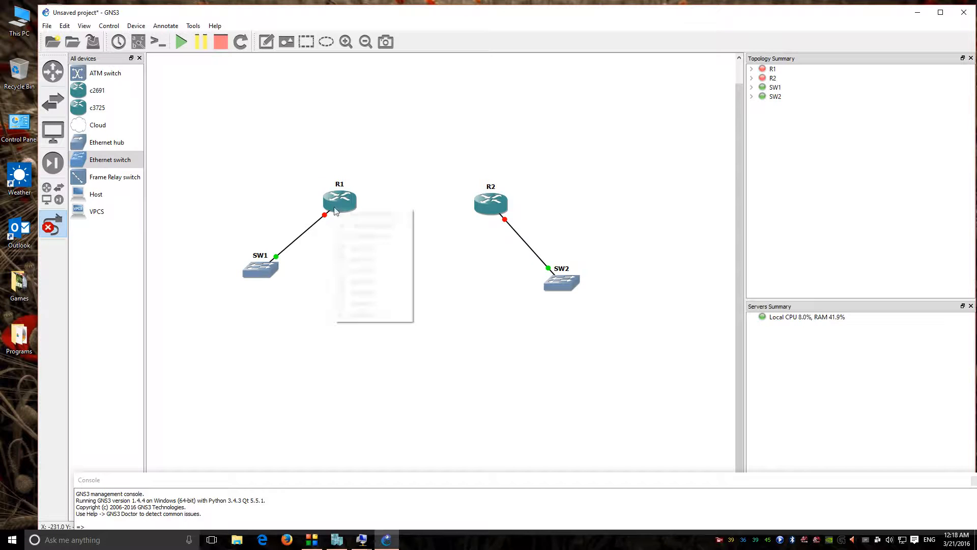
pyautogui.click(367, 214)
pyautogui.click(486, 204)
pyautogui.click(511, 215)
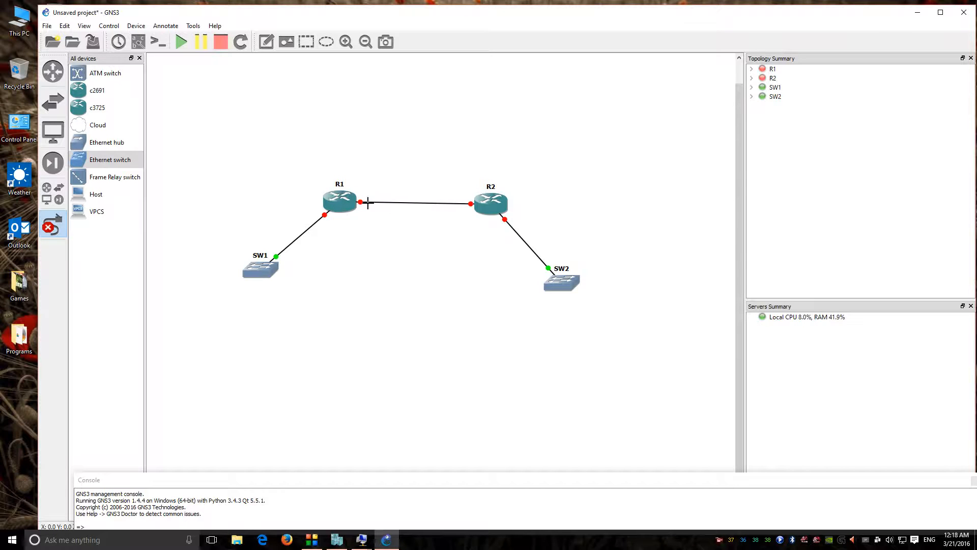
pyautogui.click(52, 224)
# Step: Add Host1 below SW1 and view its configuration without changing anything
pyautogui.moveTo(96, 194); pyautogui.dragTo(249, 358)
pyautogui.rightClick(246, 347)
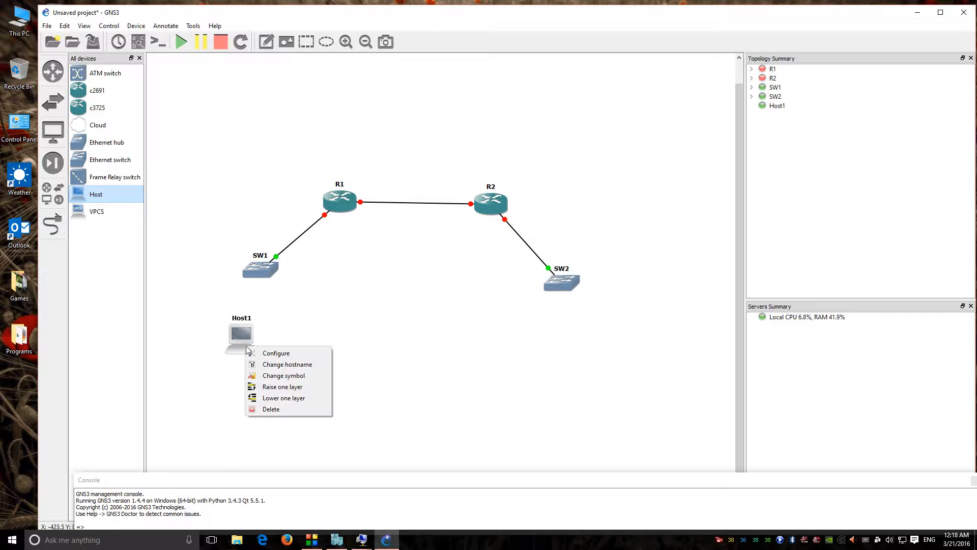
pyautogui.click(283, 354)
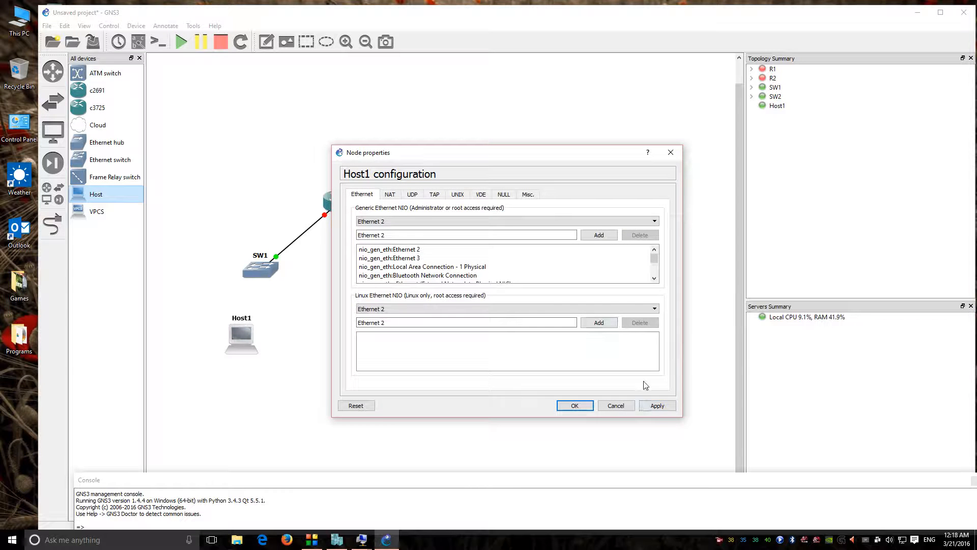
pyautogui.click(616, 406)
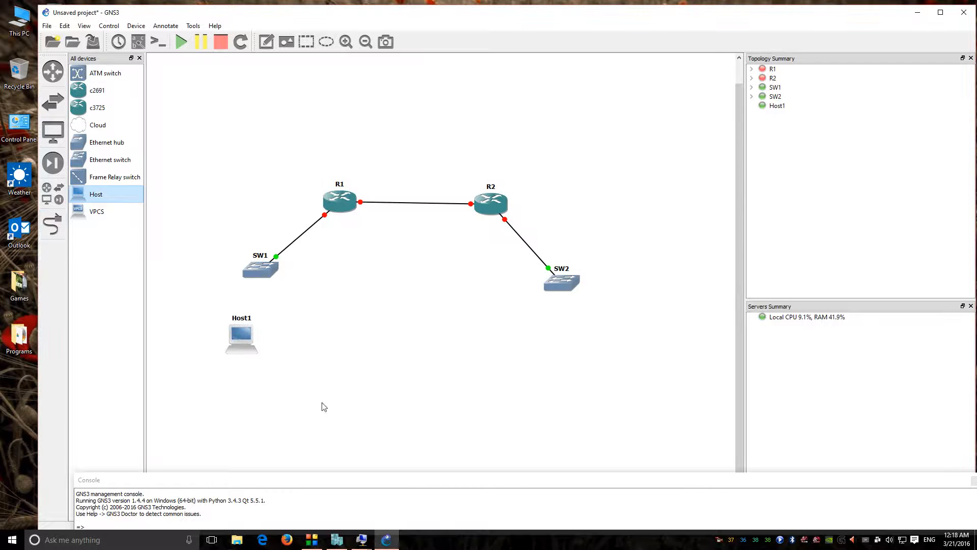
pyautogui.click(53, 226)
pyautogui.click(244, 331)
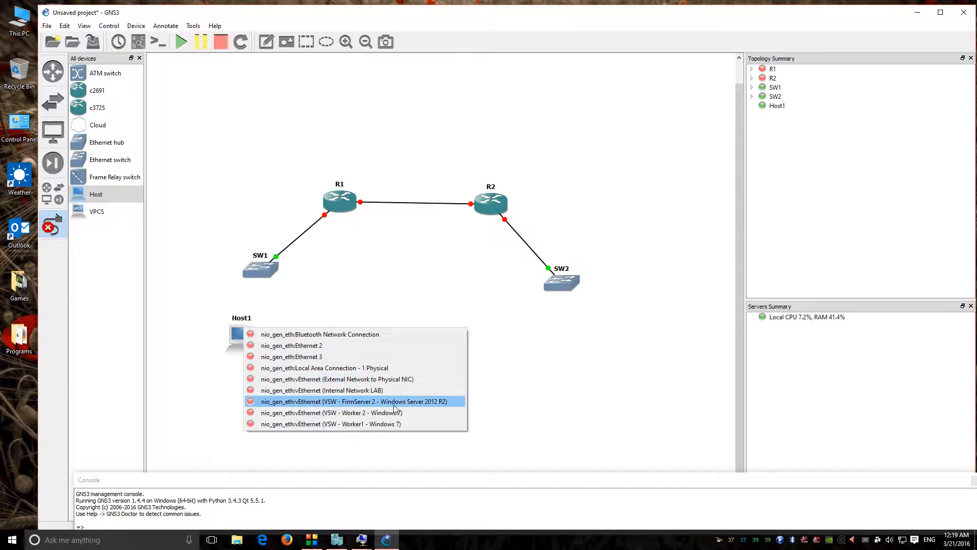
# Step: Link Host1's VSW - Worker1 interface to SW1
pyautogui.click(369, 424)
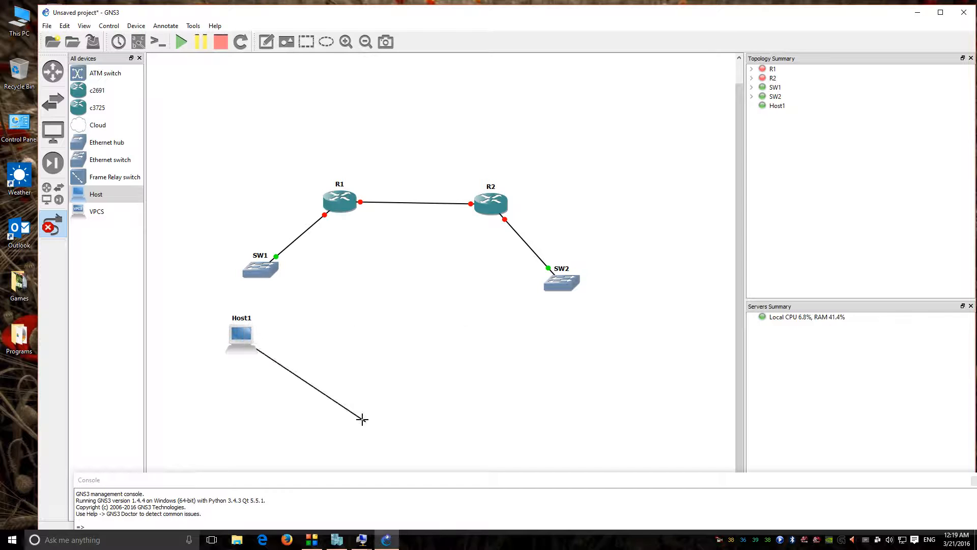
pyautogui.click(267, 270)
pyautogui.click(288, 287)
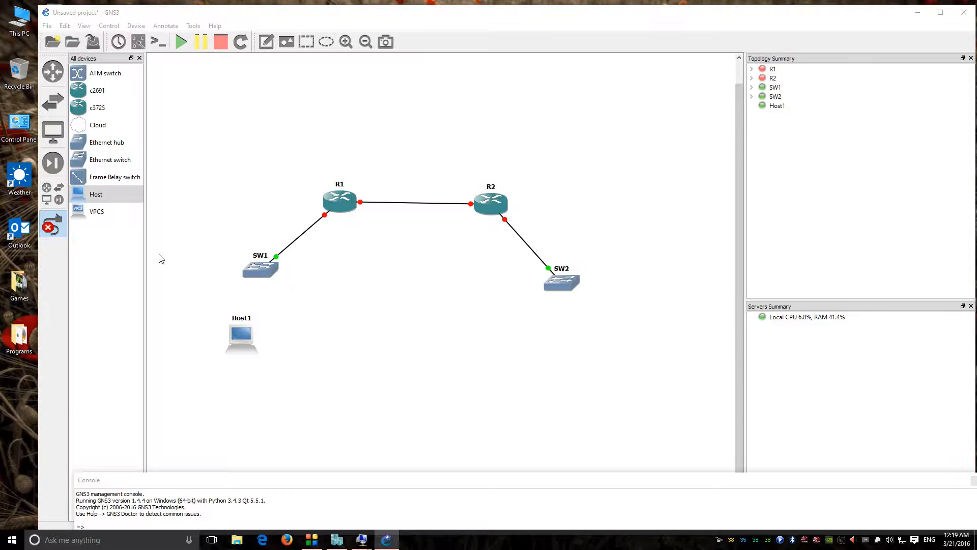
# Step: Add Host2 below SW2 and shift it up and right
pyautogui.moveTo(102, 196); pyautogui.dragTo(596, 382)
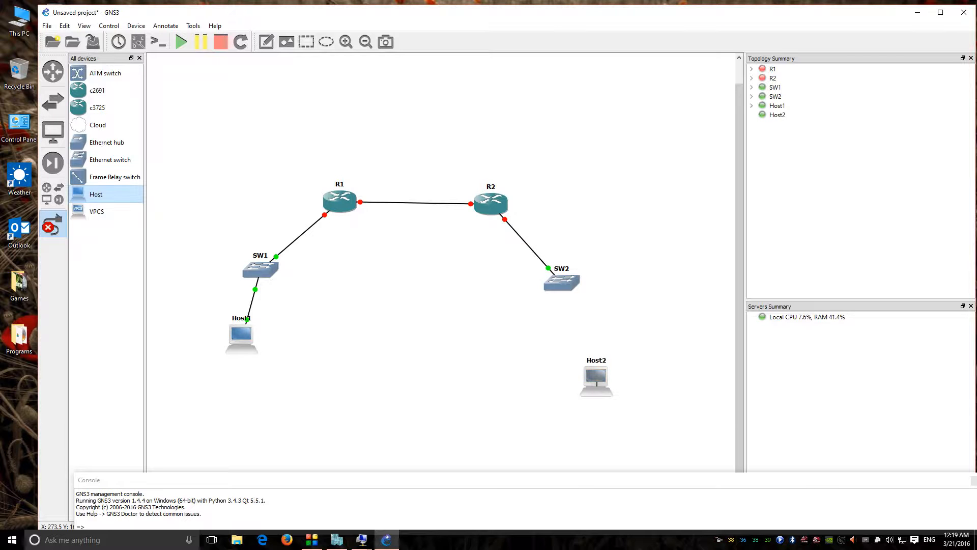
pyautogui.click(596, 383)
pyautogui.click(619, 351)
pyautogui.press('Escape')
pyautogui.moveTo(599, 380); pyautogui.dragTo(618, 360)
# Step: Link Host2's VSW - Worker 2 interface to SW2
pyautogui.click(53, 224)
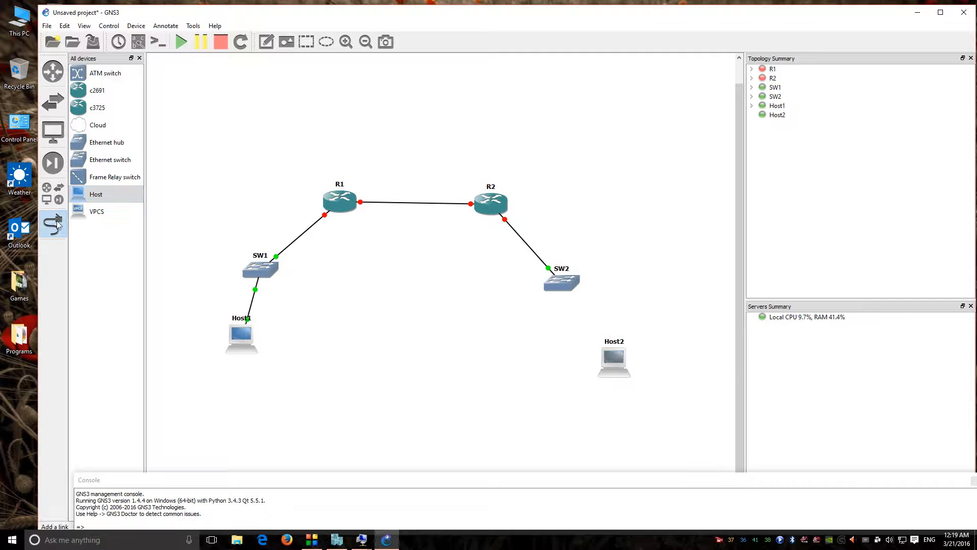
pyautogui.click(622, 363)
pyautogui.click(729, 453)
pyautogui.click(567, 290)
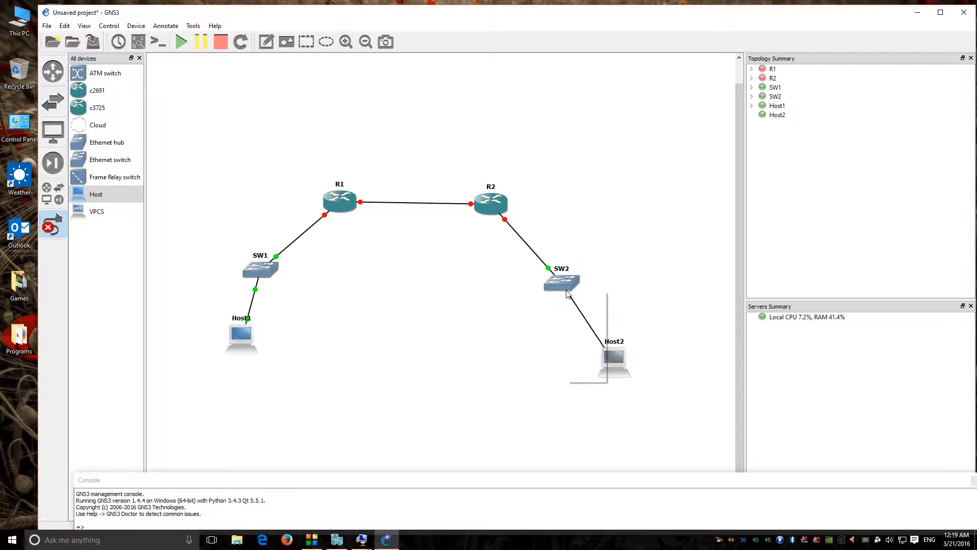
pyautogui.click(587, 306)
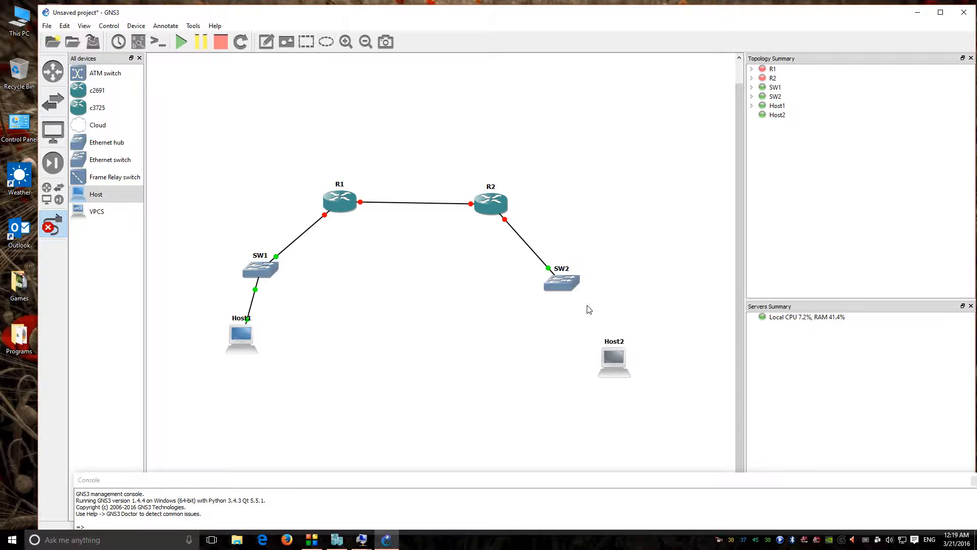
pyautogui.click(62, 230)
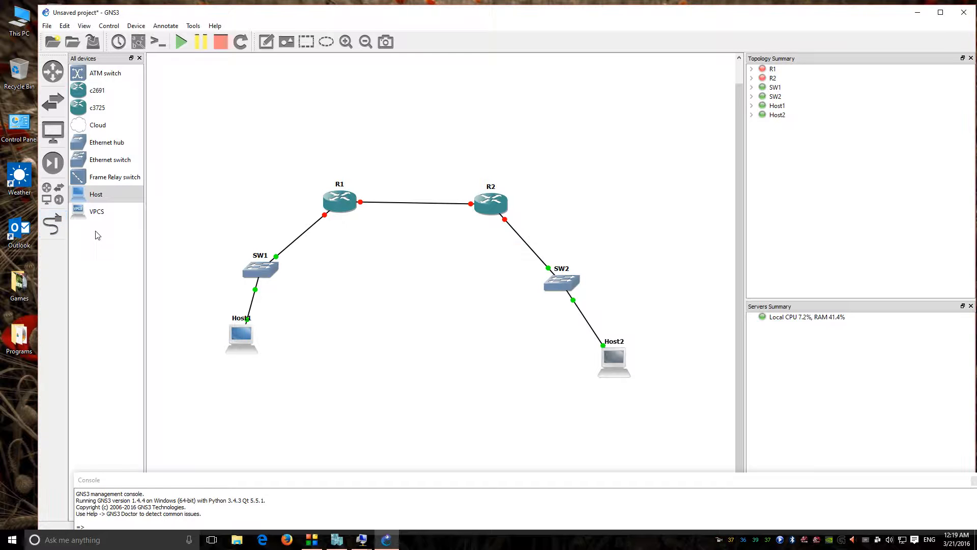
pyautogui.moveTo(298, 19); pyautogui.dragTo(334, 18)
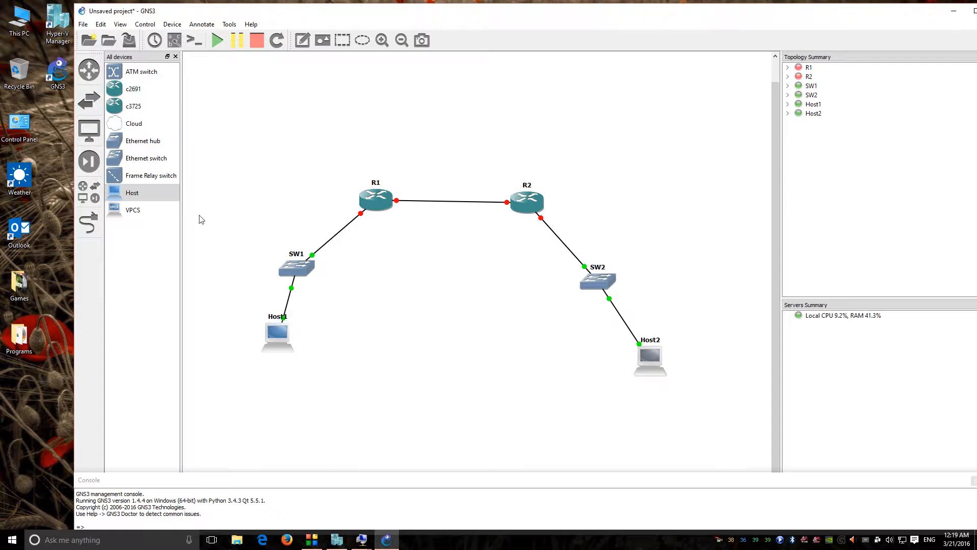
pyautogui.click(337, 539)
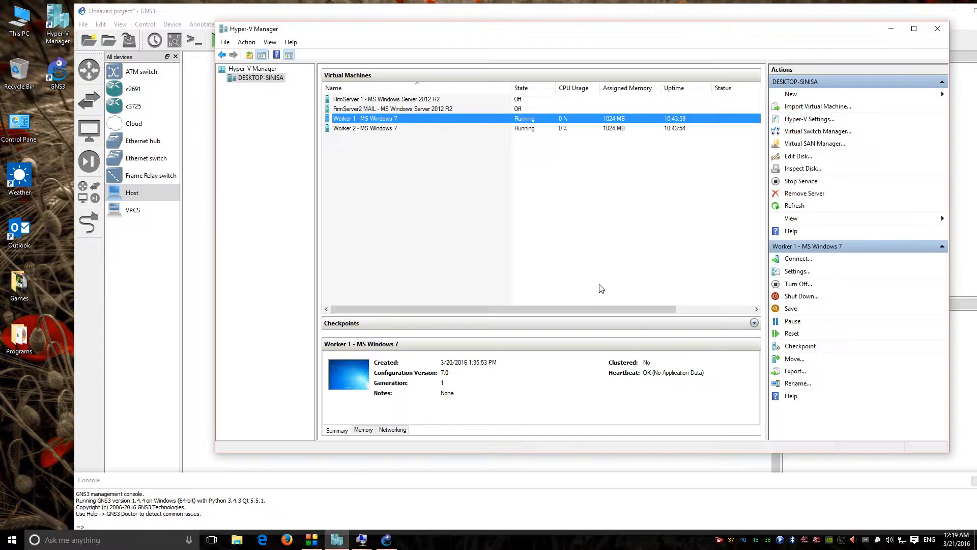
pyautogui.click(446, 130)
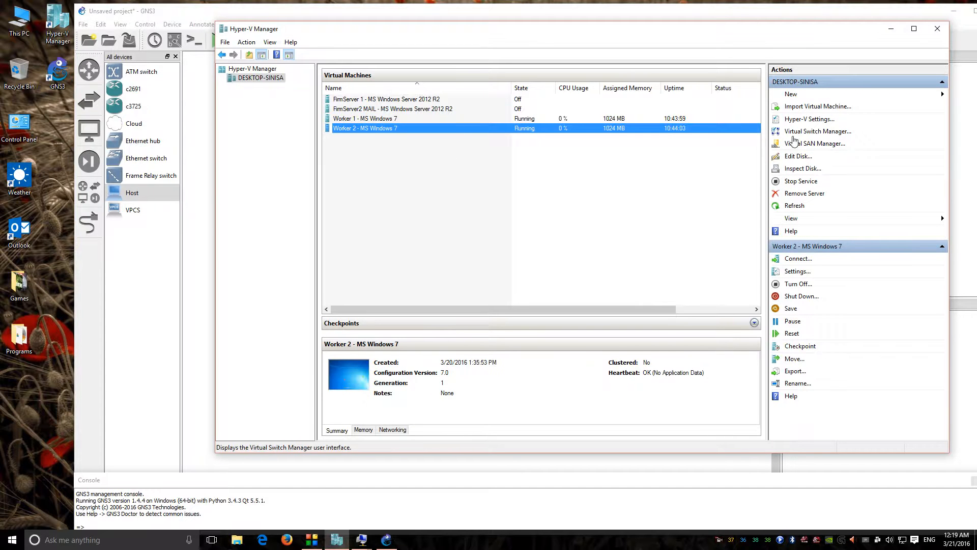
pyautogui.click(810, 133)
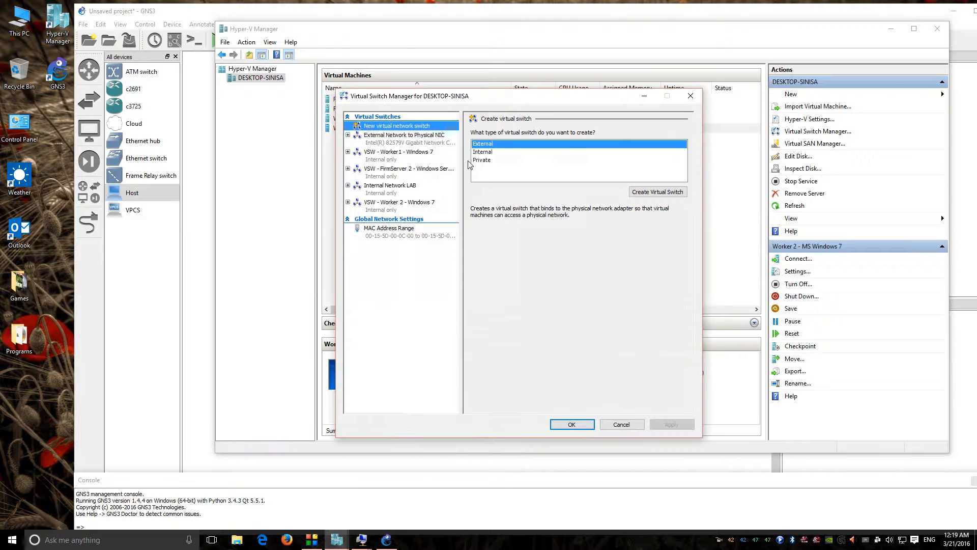
pyautogui.click(488, 152)
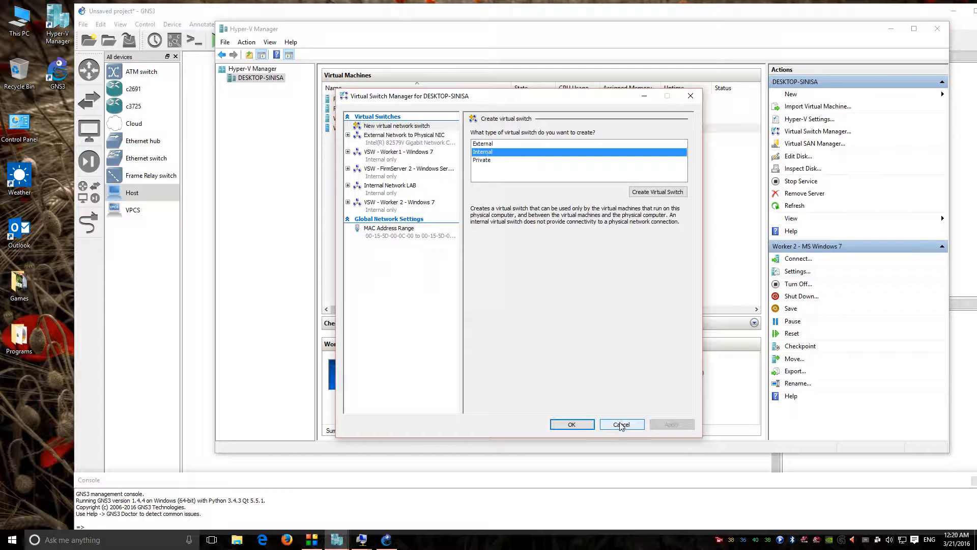
pyautogui.click(187, 285)
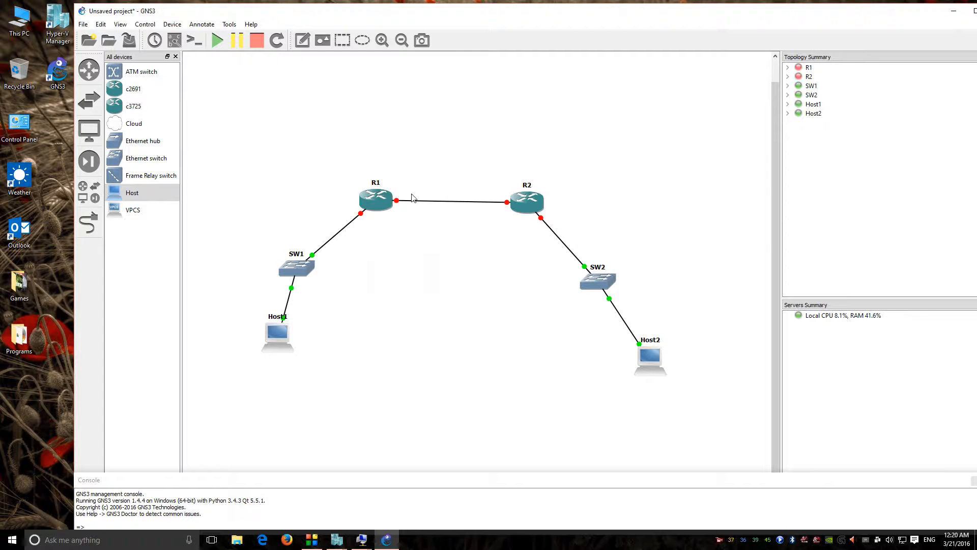
# Step: Add Cloud 3 above the routers and select the External Network to Physical NIC interface
pyautogui.moveTo(134, 123); pyautogui.dragTo(400, 114)
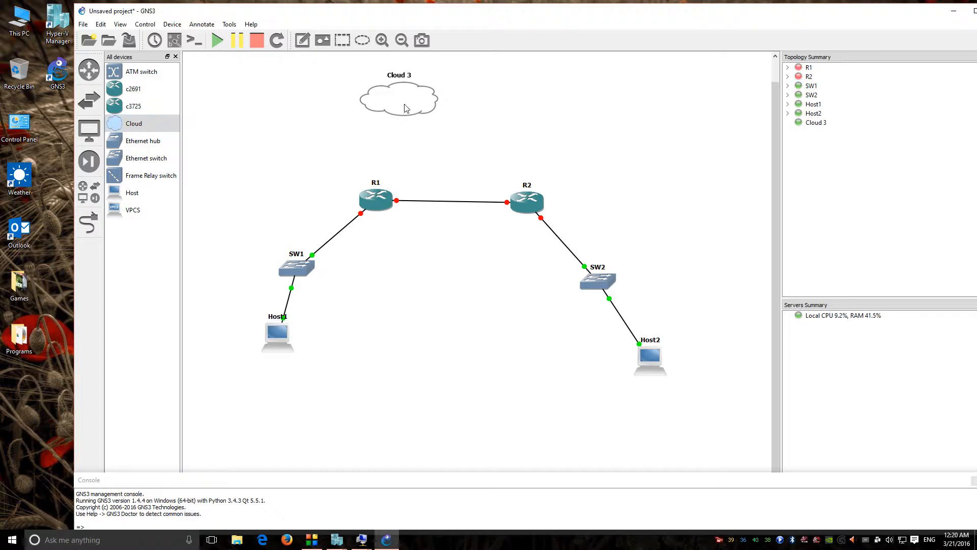
pyautogui.rightClick(421, 86)
pyautogui.click(427, 92)
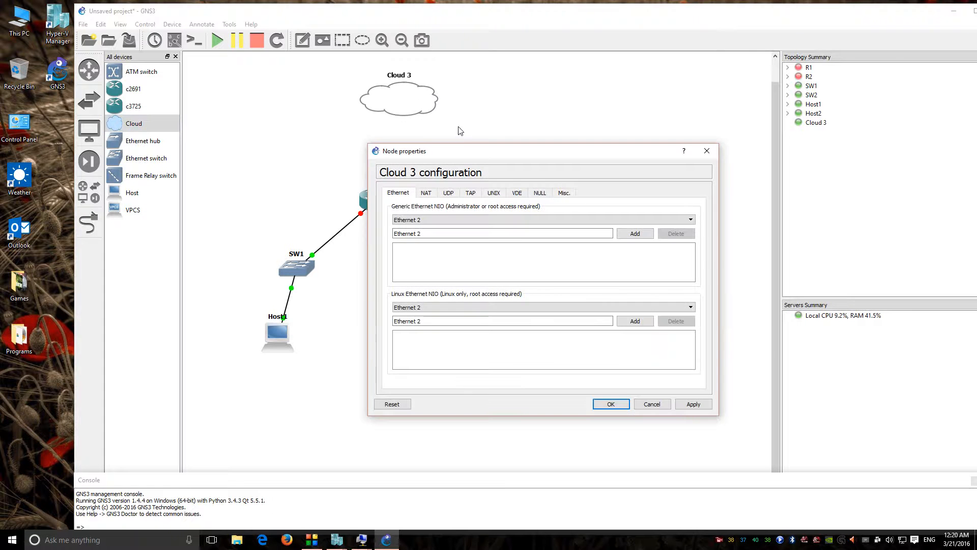
pyautogui.click(445, 219)
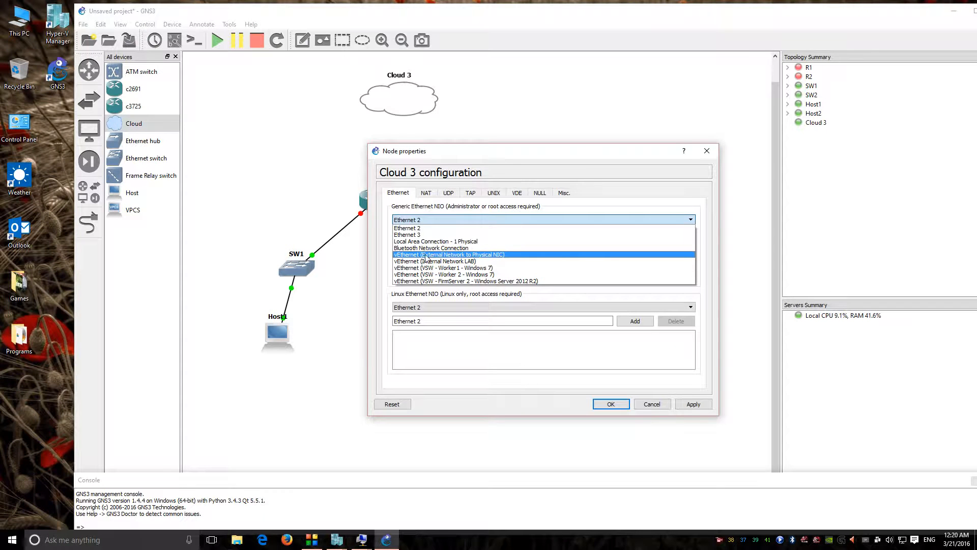
pyautogui.click(487, 255)
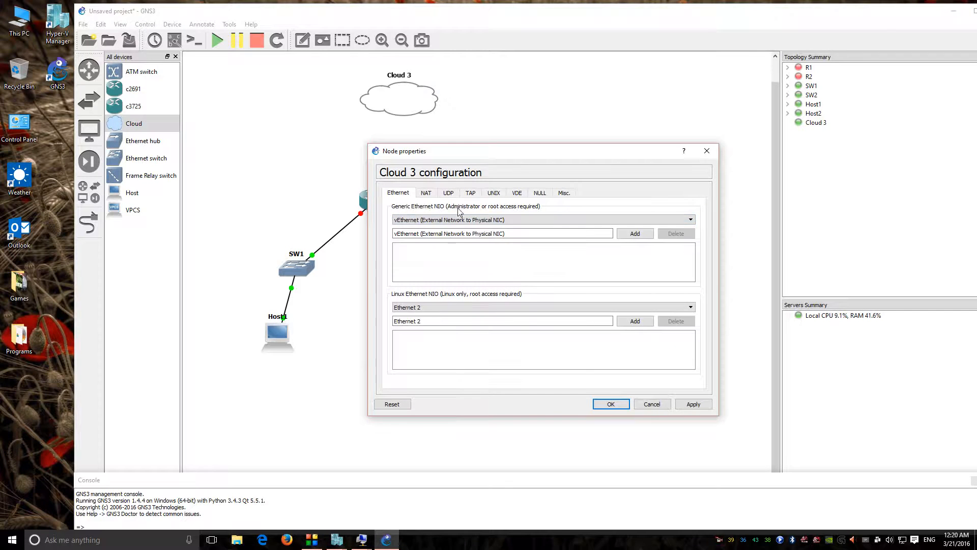
pyautogui.click(611, 404)
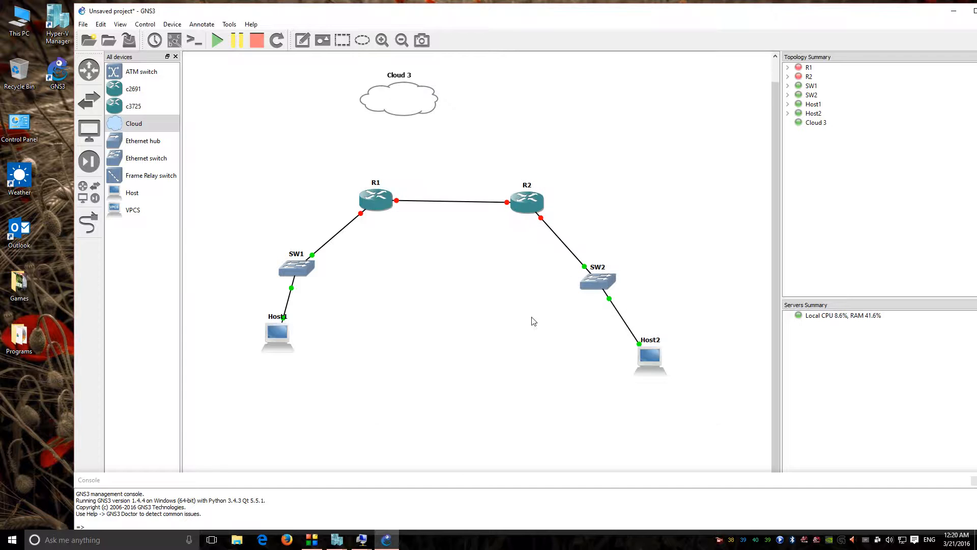
# Step: Try linking R1's FastEthernet1/0 to Cloud 3, dismissing the 'No port available' warnings
pyautogui.click(89, 219)
pyautogui.click(378, 198)
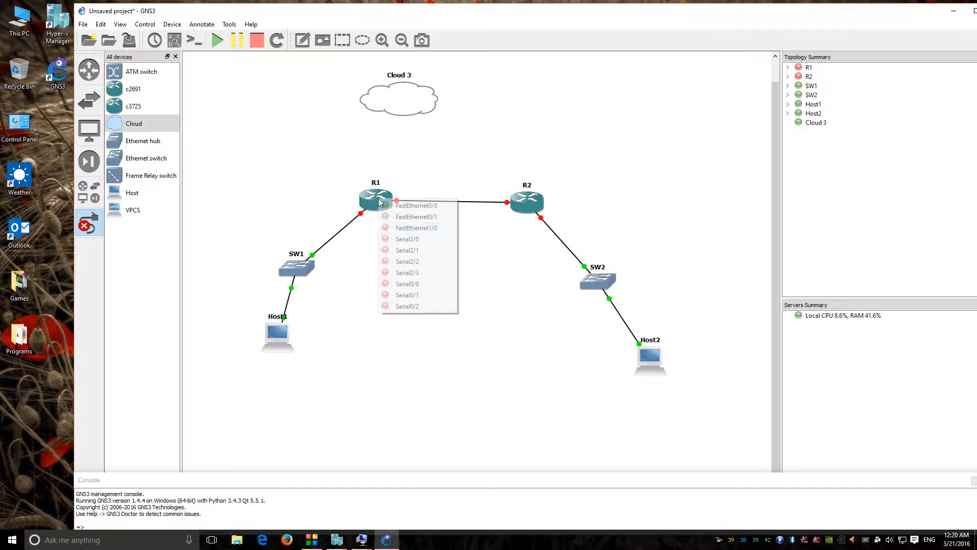
pyautogui.click(428, 228)
pyautogui.click(402, 103)
pyautogui.click(592, 283)
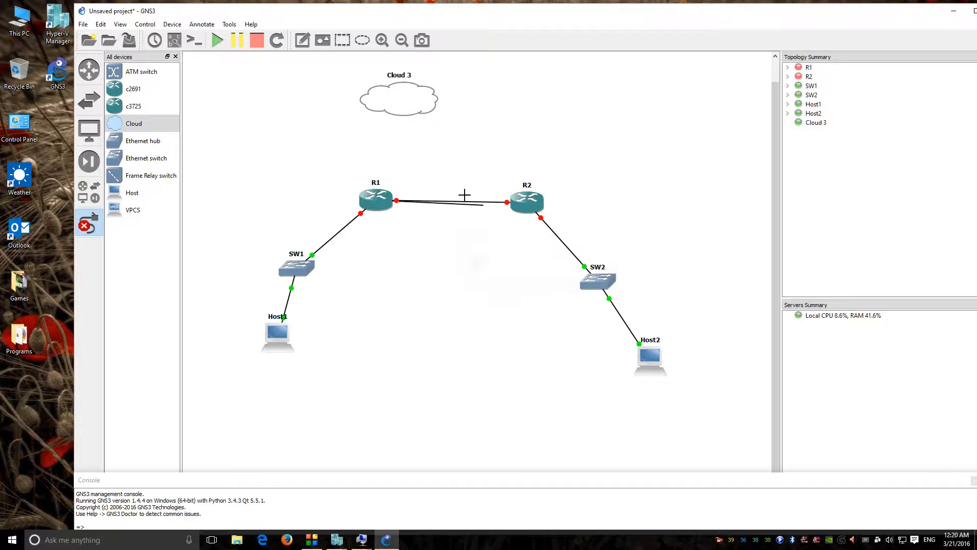
pyautogui.rightClick(402, 132)
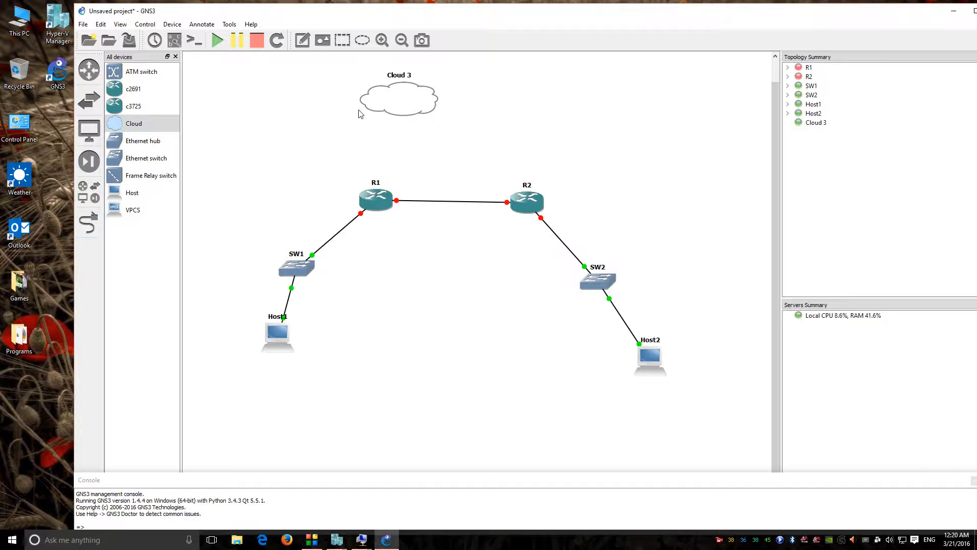
pyautogui.click(91, 222)
pyautogui.click(372, 102)
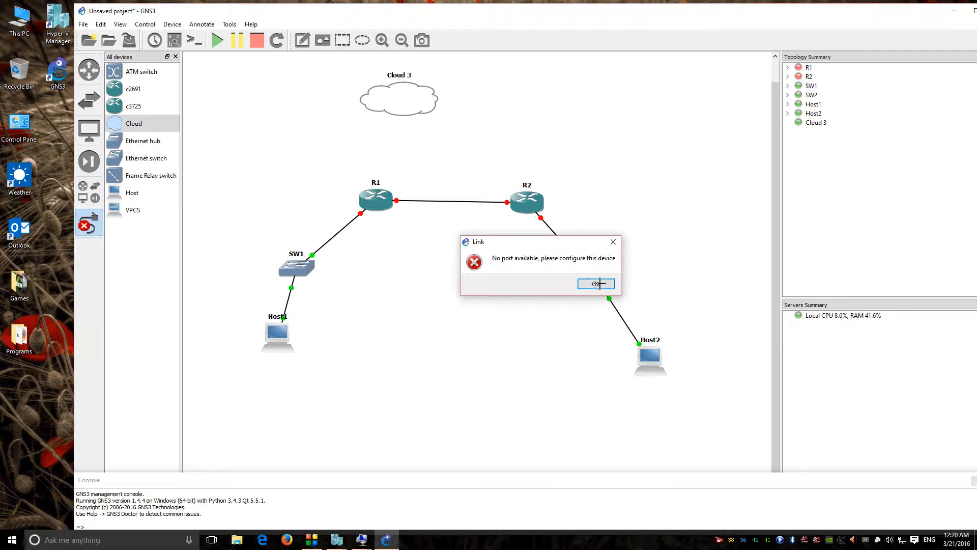
pyautogui.click(596, 283)
pyautogui.rightClick(422, 115)
pyautogui.click(441, 117)
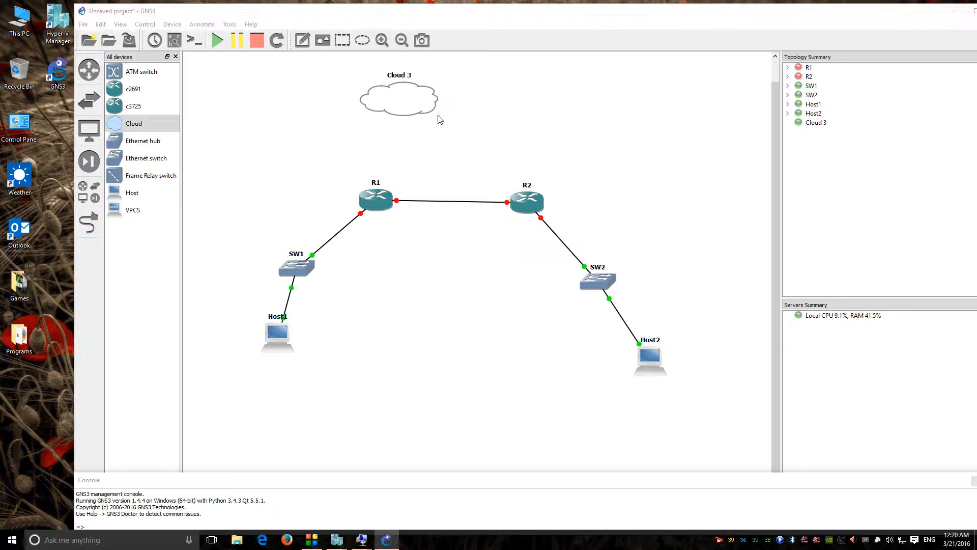
# Step: Add the vEthernet (External Network to Physical NIC) adapter to Cloud 3
pyautogui.rightClick(417, 115)
pyautogui.click(439, 123)
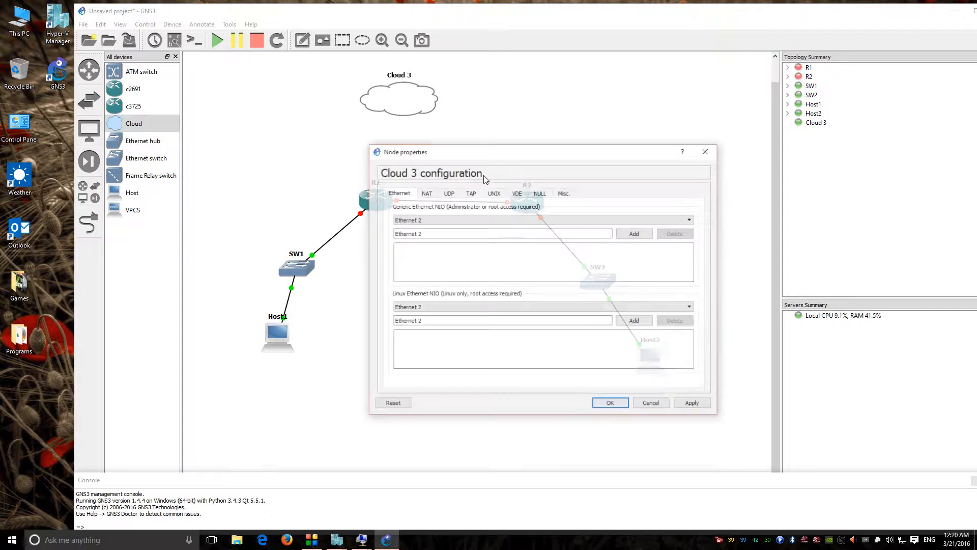
pyautogui.click(506, 219)
pyautogui.click(476, 254)
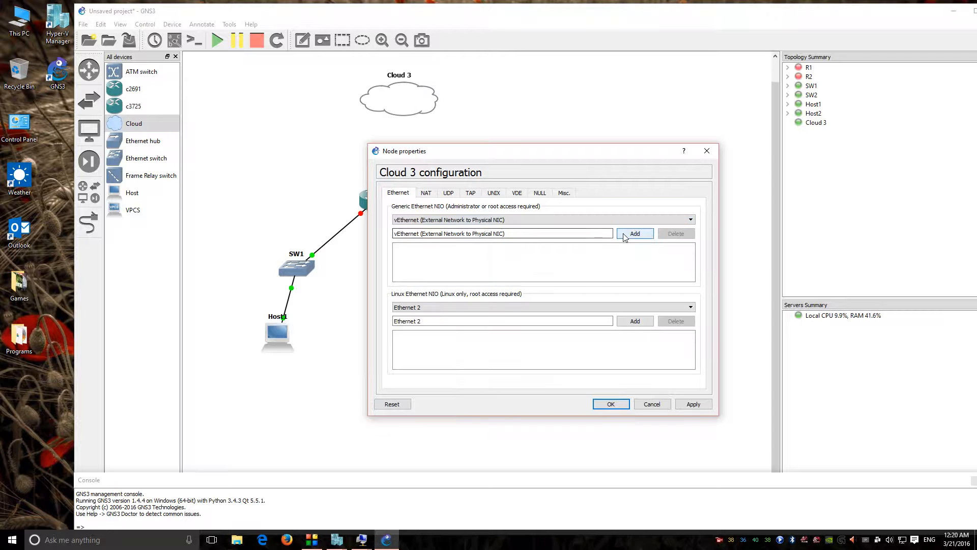
pyautogui.click(635, 233)
pyautogui.click(611, 404)
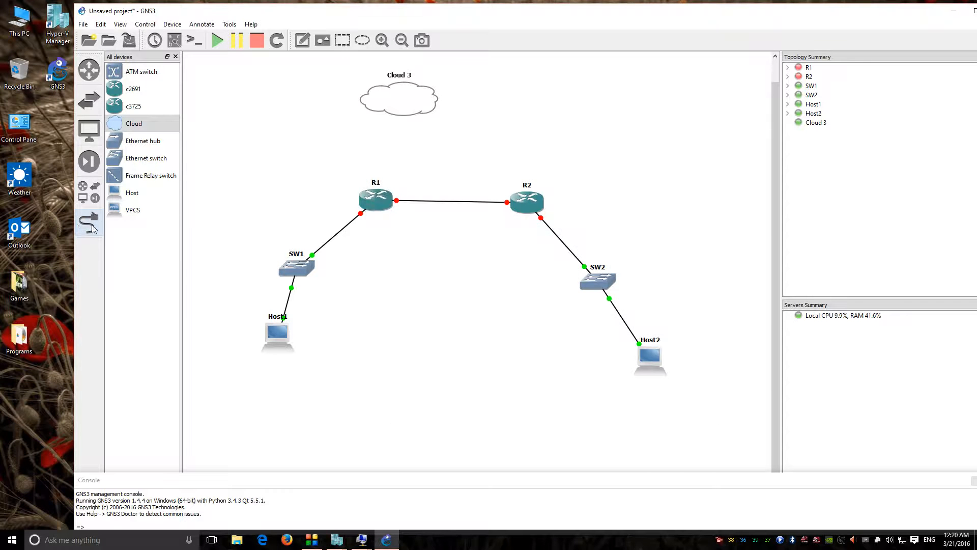
# Step: Link R1's FastEthernet1/0 to Cloud 3's Ethernet interface and nudge Host1 lower
pyautogui.click(88, 223)
pyautogui.click(376, 198)
pyautogui.click(421, 230)
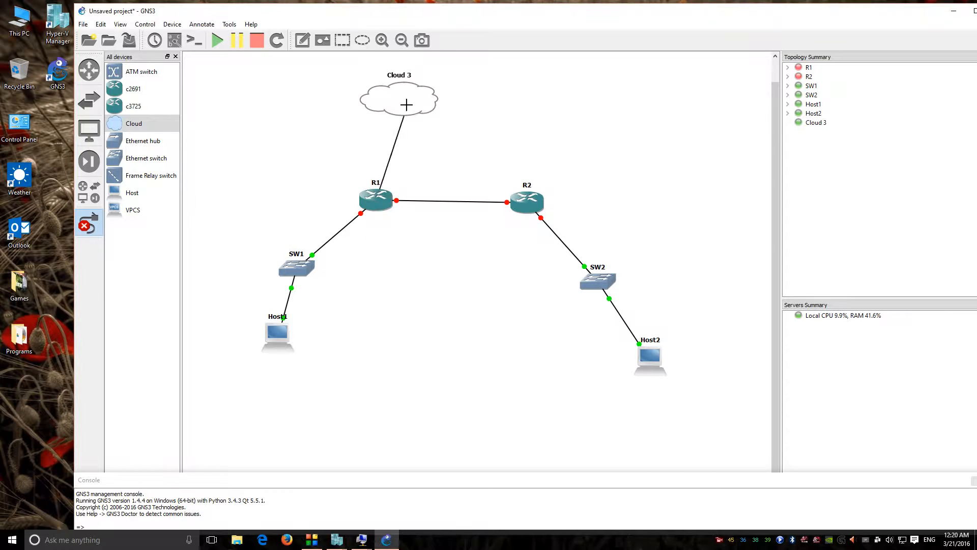
pyautogui.click(408, 107)
pyautogui.click(455, 113)
pyautogui.click(89, 222)
pyautogui.moveTo(282, 351); pyautogui.dragTo(280, 365)
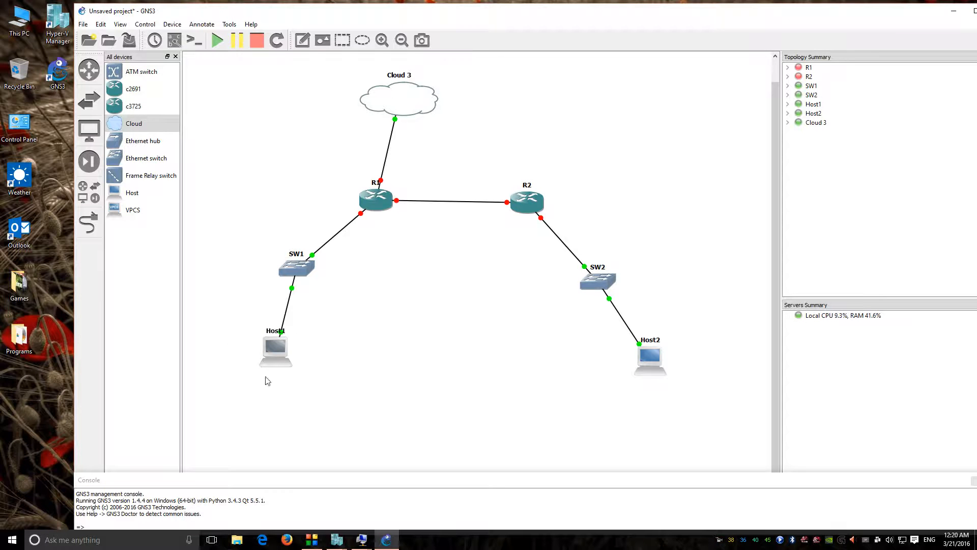
# Step: Minimize the Worker 1 virtual machine window
pyautogui.moveTo(362, 540)
pyautogui.click(317, 494)
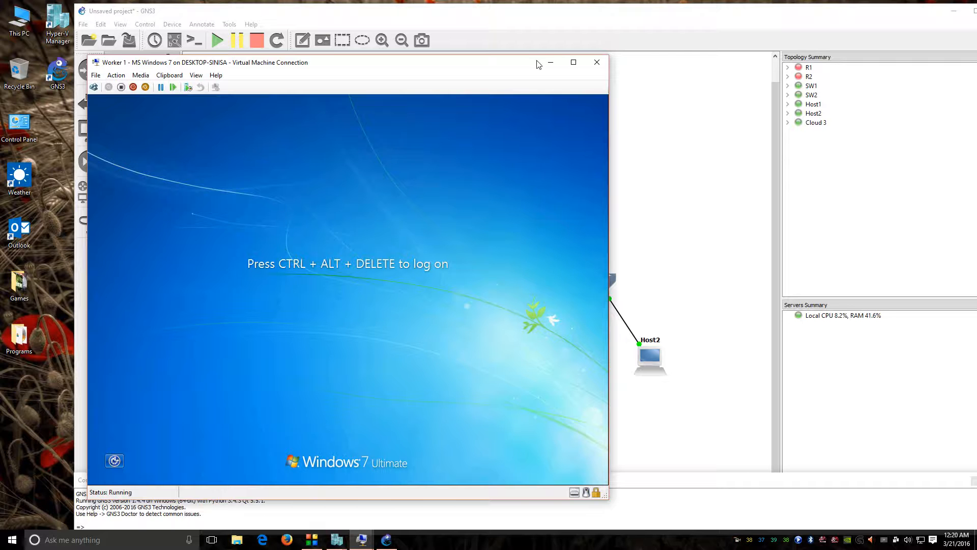
pyautogui.click(551, 62)
# Step: Review R1's general, memory/disk and advanced settings, closing without changes
pyautogui.doubleClick(371, 201)
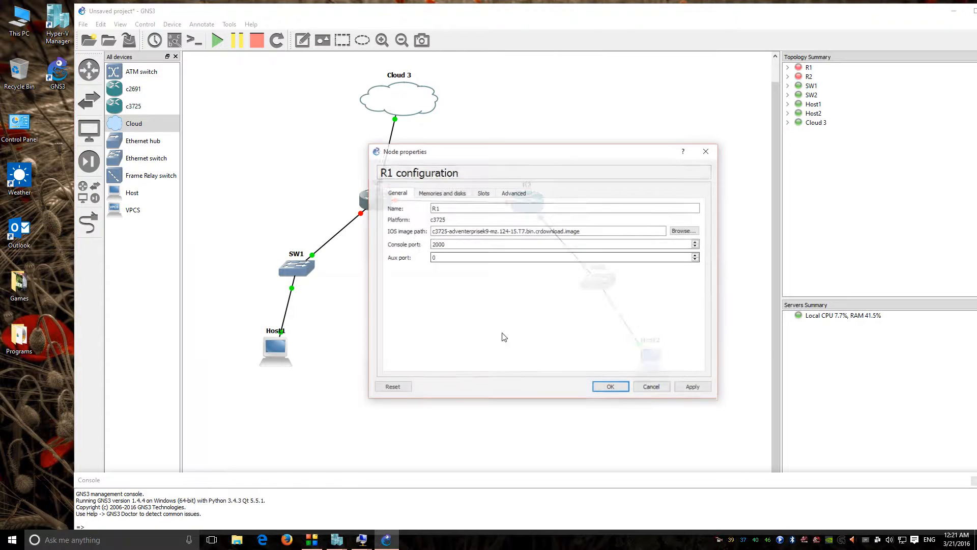
pyautogui.click(441, 192)
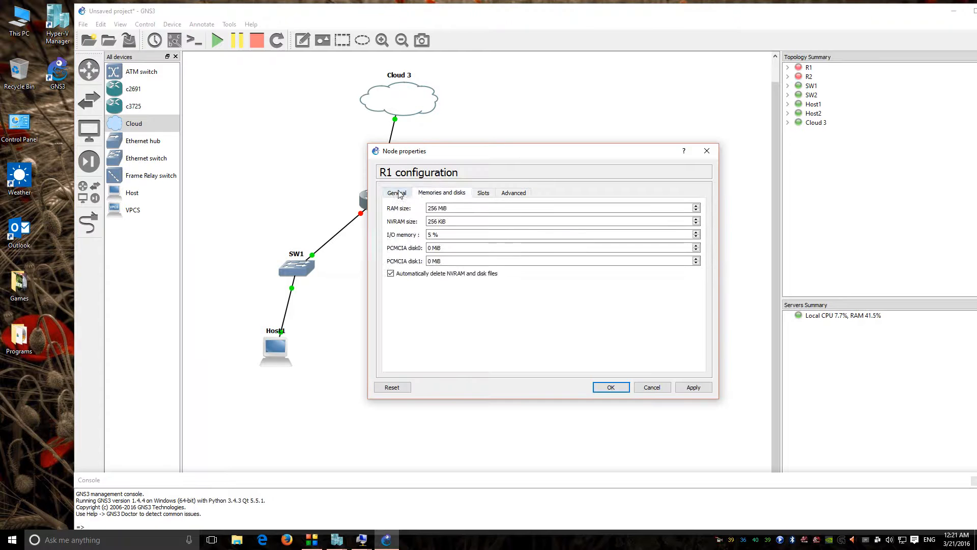
pyautogui.click(397, 192)
pyautogui.click(444, 194)
pyautogui.click(523, 193)
pyautogui.click(707, 151)
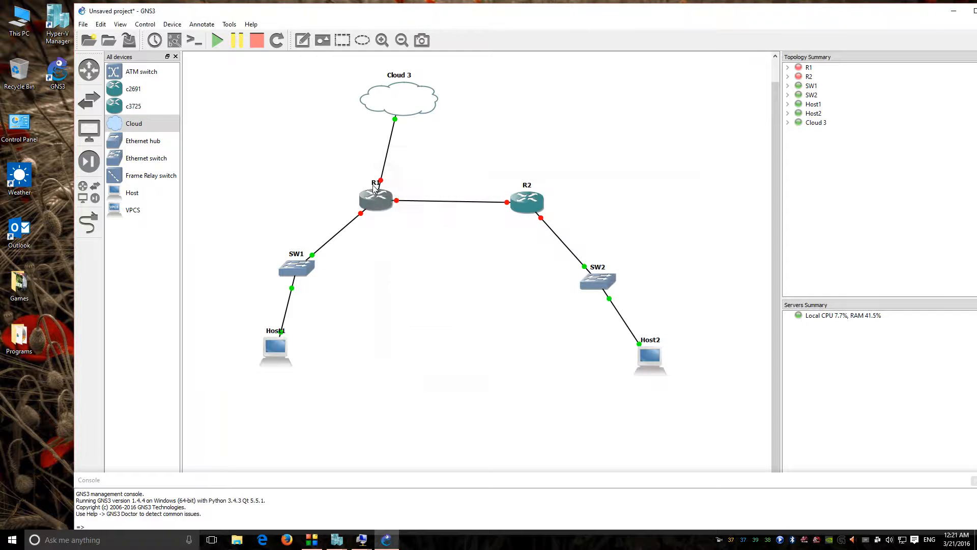
# Step: Start router R1 and open its console
pyautogui.rightClick(376, 193)
pyautogui.click(425, 346)
pyautogui.doubleClick(382, 199)
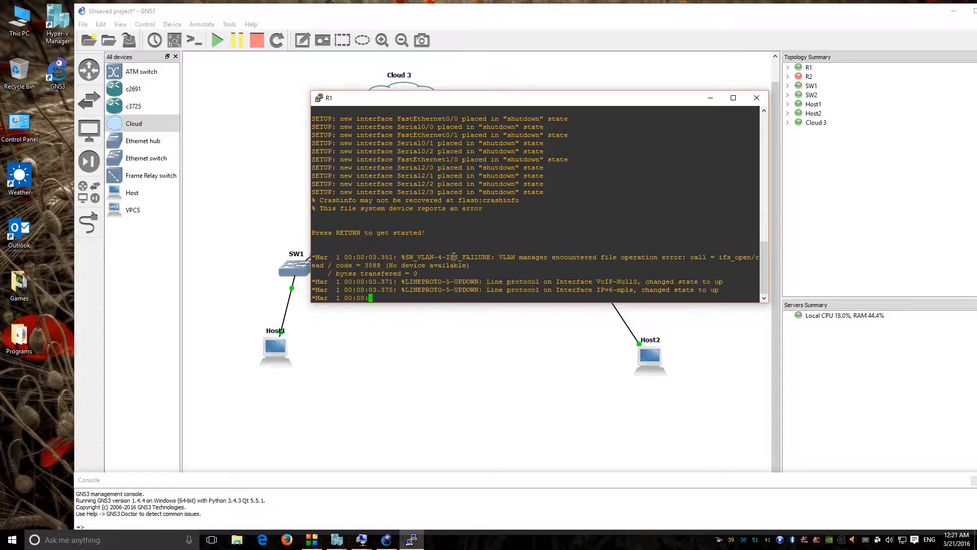
# Step: Move R1's console aside and minimize it during boot, then nudge R2 up and right
pyautogui.moveTo(495, 99); pyautogui.dragTo(660, 111)
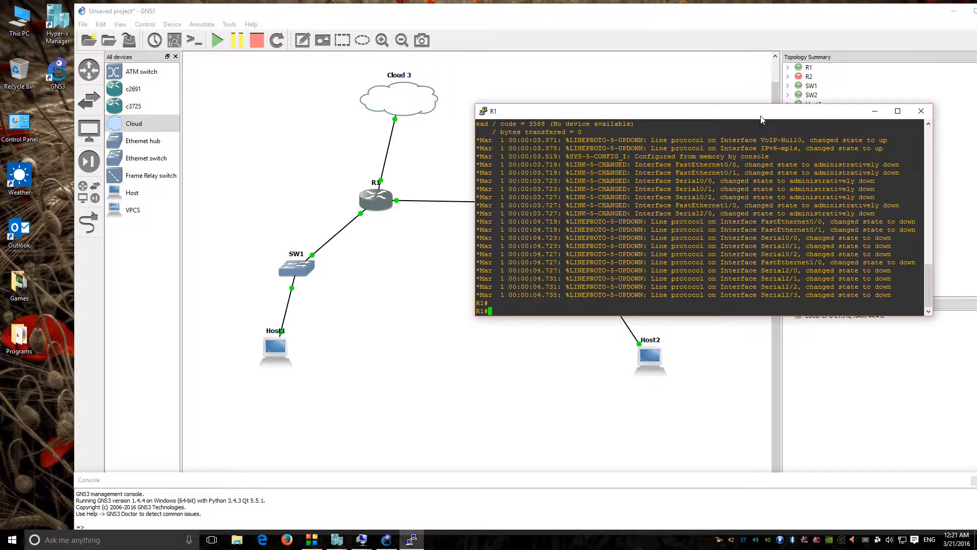
pyautogui.click(875, 111)
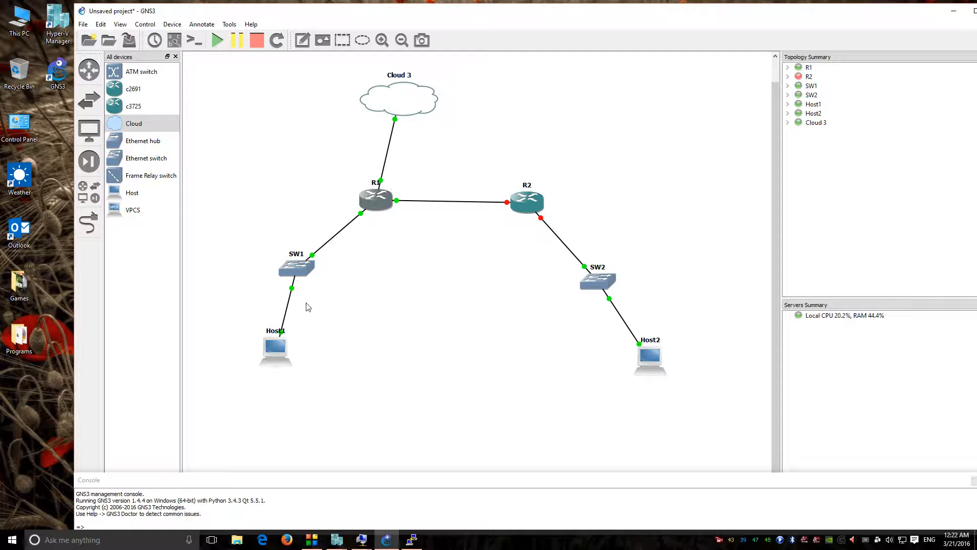
pyautogui.moveTo(518, 209); pyautogui.dragTo(526, 201)
# Step: Reposition R1 and add a 192.168.0.0.24 subnet note left of the R1–Cloud 3 link
pyautogui.moveTo(380, 204); pyautogui.dragTo(370, 199)
pyautogui.doubleClick(370, 198)
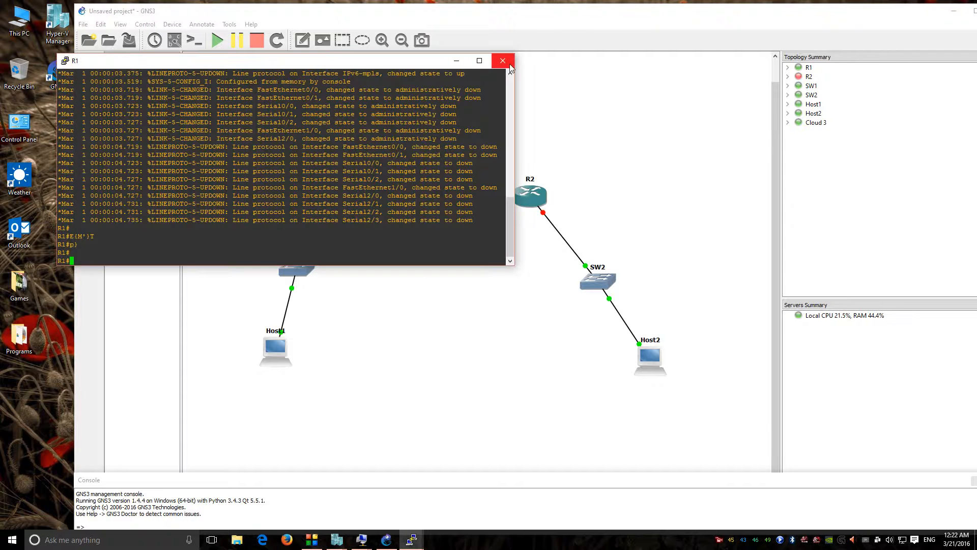
pyautogui.click(505, 64)
pyautogui.click(302, 40)
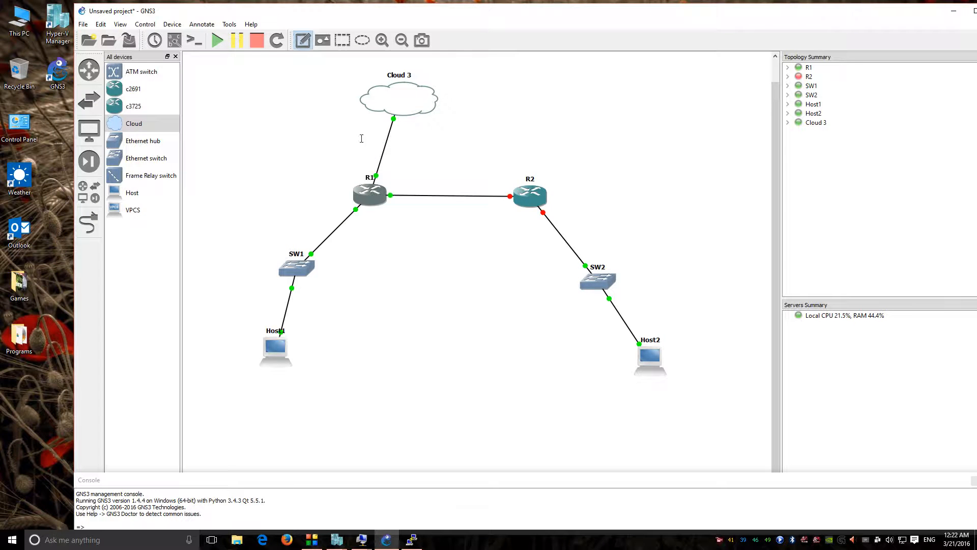
pyautogui.click(343, 148)
pyautogui.write('192.168.0.1')
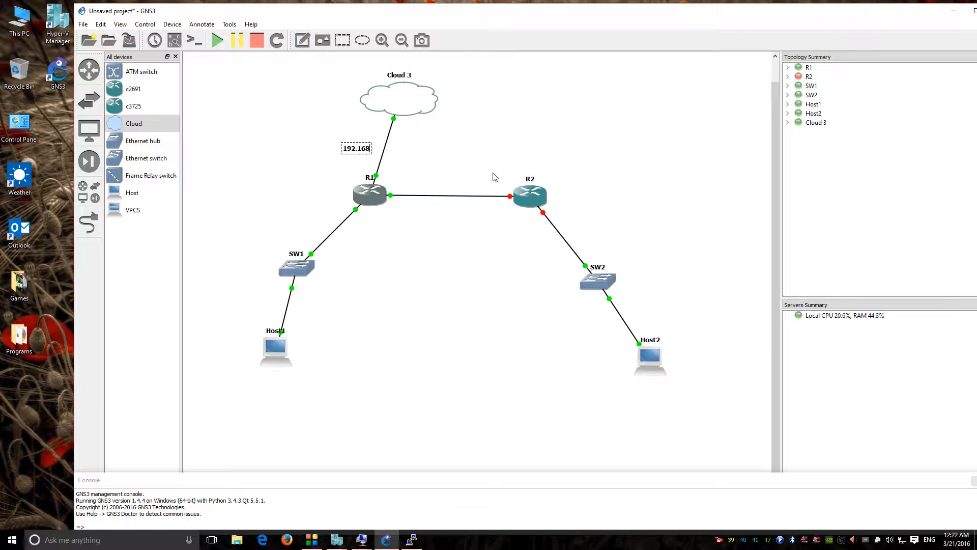
pyautogui.press('BackSpace')
pyautogui.write('-10')
pyautogui.press('BackSpace')
pyautogui.press('BackSpace')
pyautogui.write('0/24')
pyautogui.moveTo(359, 150); pyautogui.dragTo(334, 149)
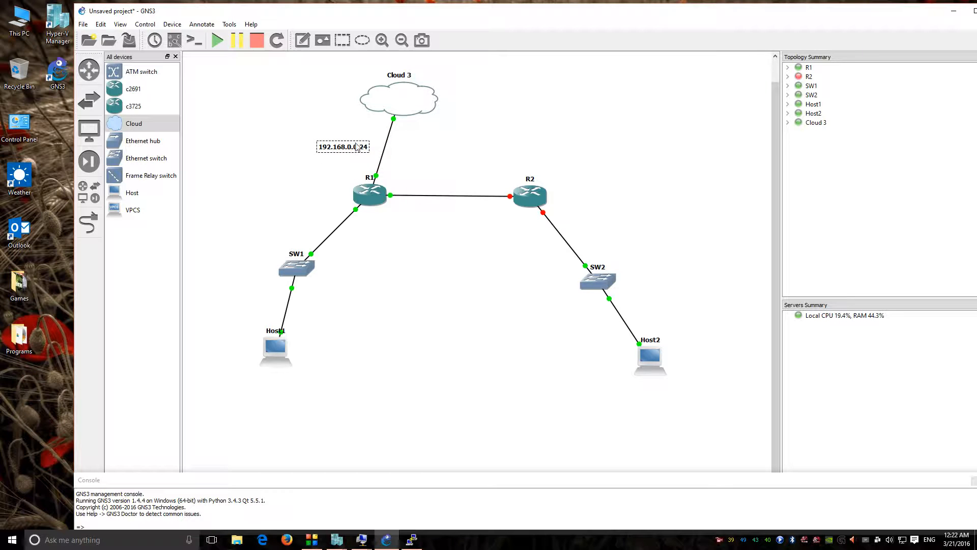
# Step: Copy the subnet note's text into a second note and edit it to 192.168.0.1
pyautogui.doubleClick(356, 149)
pyautogui.hotkey('ctrl', 'c')
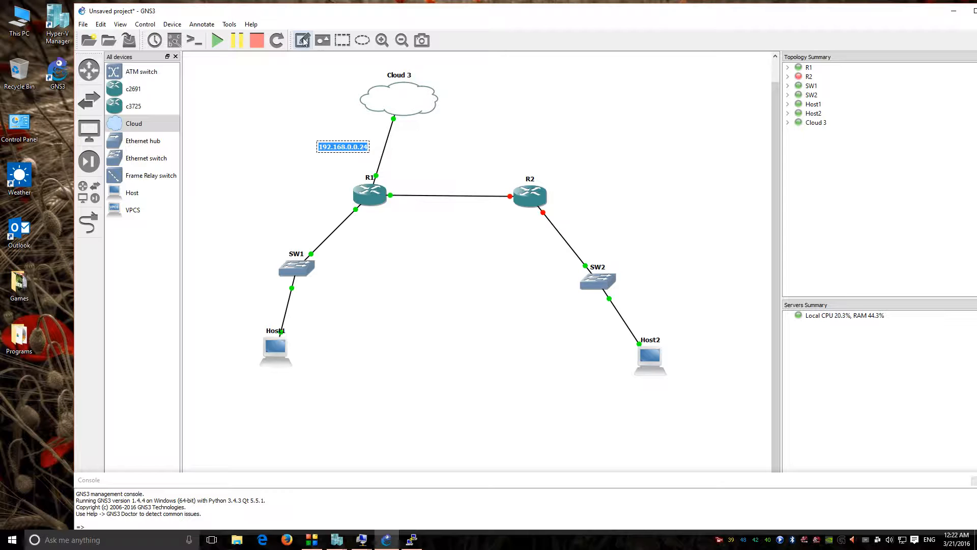
pyautogui.click(304, 40)
pyautogui.click(327, 168)
pyautogui.hotkey('ctrl', 'v')
pyautogui.press('BackSpace')
pyautogui.press('BackSpace')
pyautogui.press('BackSpace')
pyautogui.press('BackSpace')
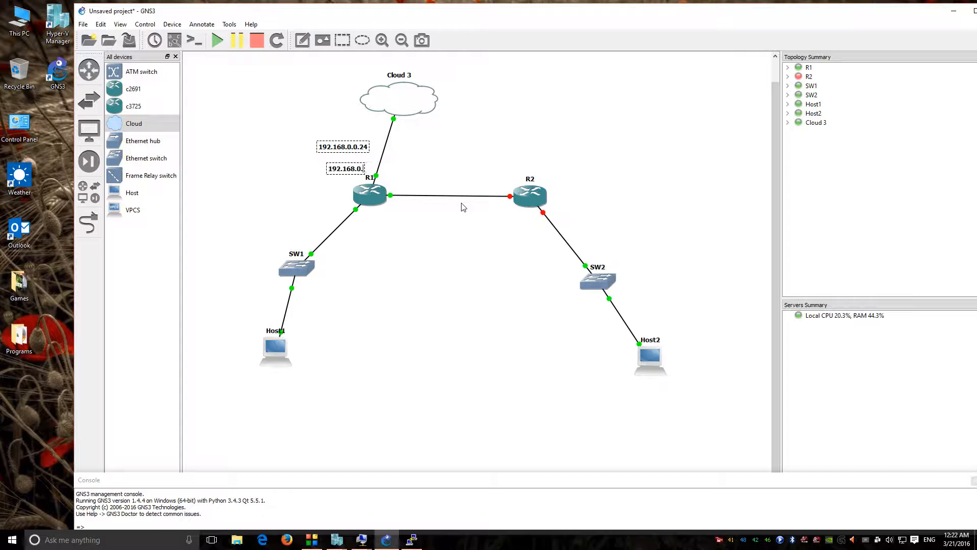
pyautogui.write('1')
pyautogui.click(446, 190)
# Step: Move the 192.168.0.1 note up beside Cloud 3
pyautogui.moveTo(355, 175); pyautogui.dragTo(359, 175)
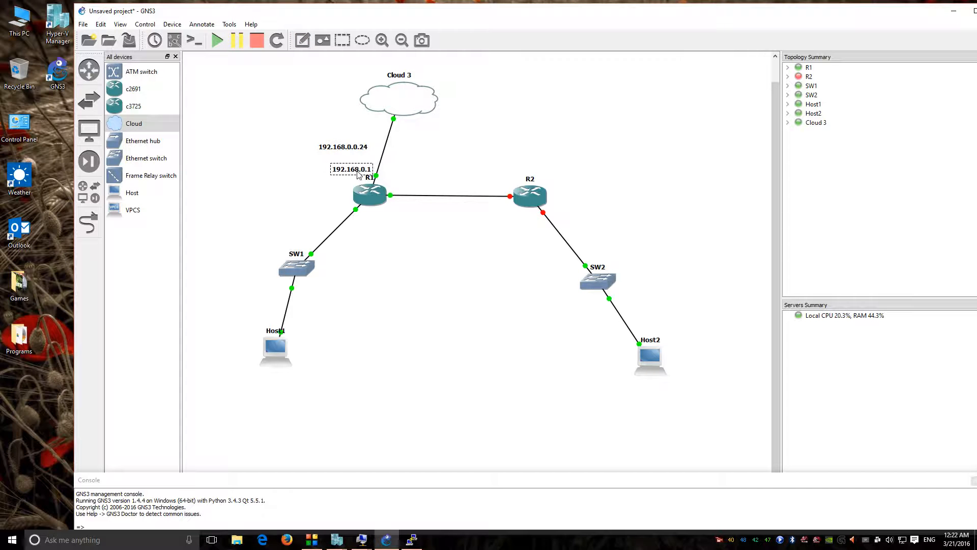
pyautogui.click(511, 174)
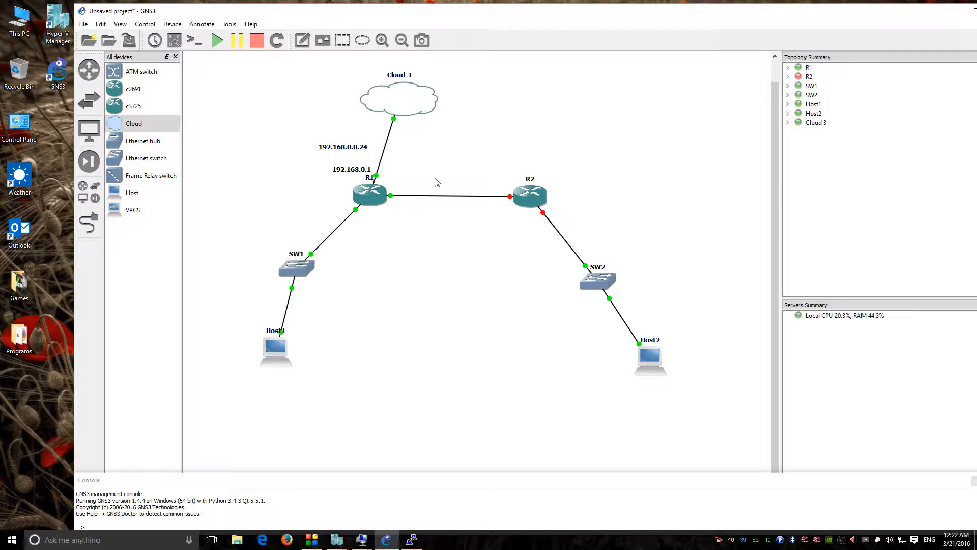
pyautogui.doubleClick(369, 170)
pyautogui.click(372, 154)
pyautogui.moveTo(362, 172); pyautogui.dragTo(373, 122)
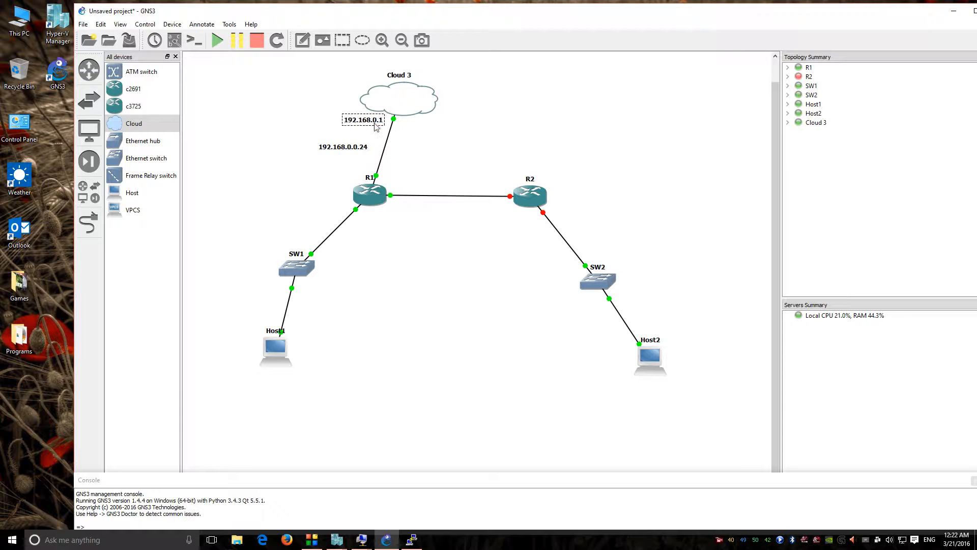
pyautogui.doubleClick(373, 123)
pyautogui.click(347, 175)
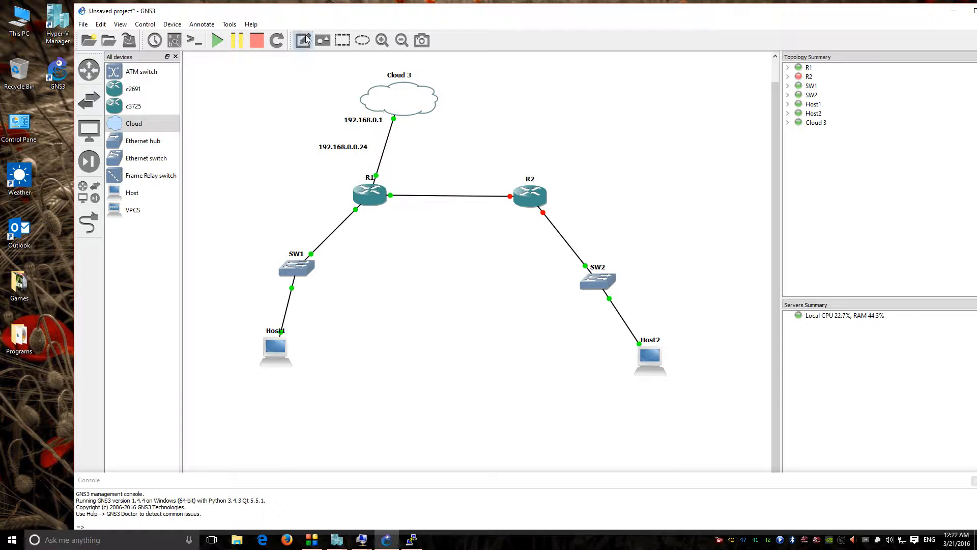
# Step: Add a 'DHCP 192.168.0.' note beside R1
pyautogui.click(333, 168)
pyautogui.hotkey('ctrl', 'v')
pyautogui.press('BackSpace')
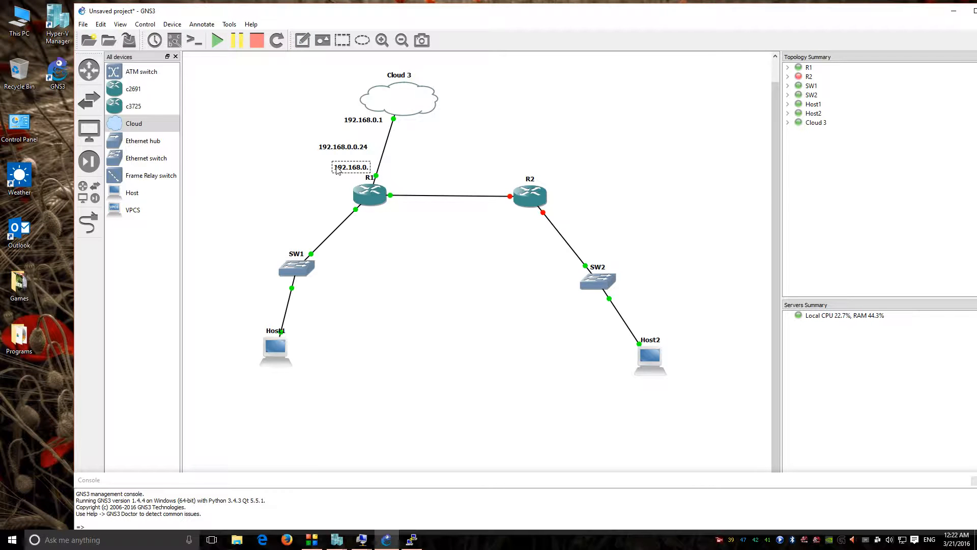
pyautogui.press('Home')
pyautogui.write('DHCP')
pyautogui.moveTo(358, 163); pyautogui.dragTo(340, 171)
pyautogui.click(537, 173)
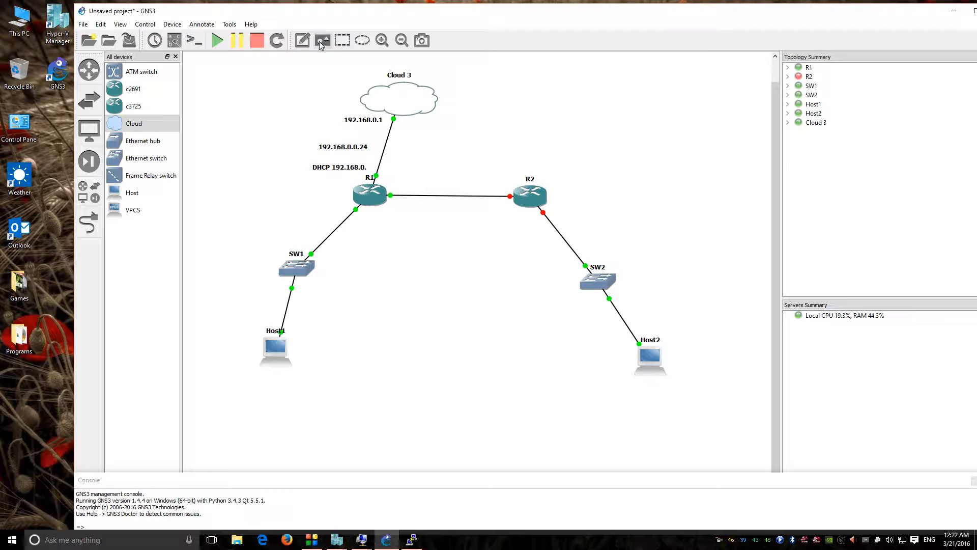
# Step: Show interface labels on all links, nudge the DHCP note, and start router R2
pyautogui.click(175, 40)
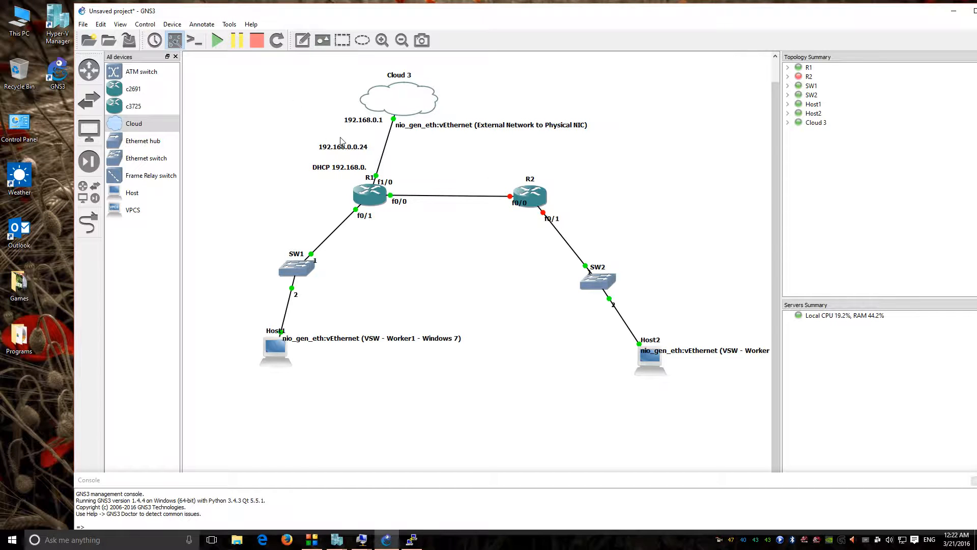
pyautogui.moveTo(345, 166); pyautogui.dragTo(348, 165)
pyautogui.click(598, 193)
pyautogui.rightClick(532, 196)
pyautogui.click(565, 344)
# Step: Add a 172.16.0.0 note between R1 and SW1
pyautogui.click(302, 40)
pyautogui.click(348, 247)
pyautogui.write('192.168.')
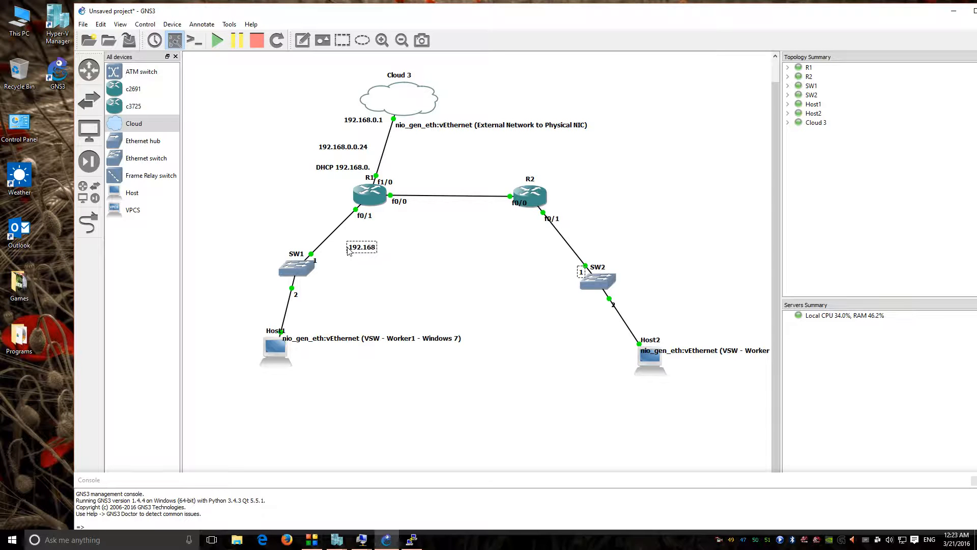
pyautogui.press('BackSpace')
pyautogui.press('BackSpace')
pyautogui.press('BackSpace')
pyautogui.press('BackSpace')
pyautogui.press('BackSpace')
pyautogui.write('72.16.0')
pyautogui.press('BackSpace')
pyautogui.write('12.')
pyautogui.click(368, 214)
# Step: Append /23 to the 172.16.0.0 note and place it next to f0/1
pyautogui.click(394, 238)
pyautogui.moveTo(376, 246); pyautogui.dragTo(368, 245)
pyautogui.doubleClick(368, 246)
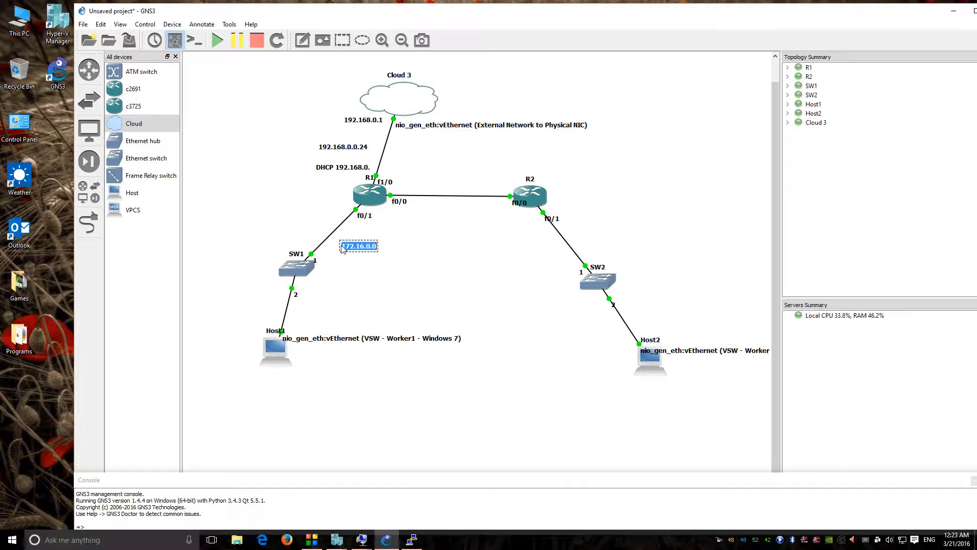
pyautogui.click(358, 270)
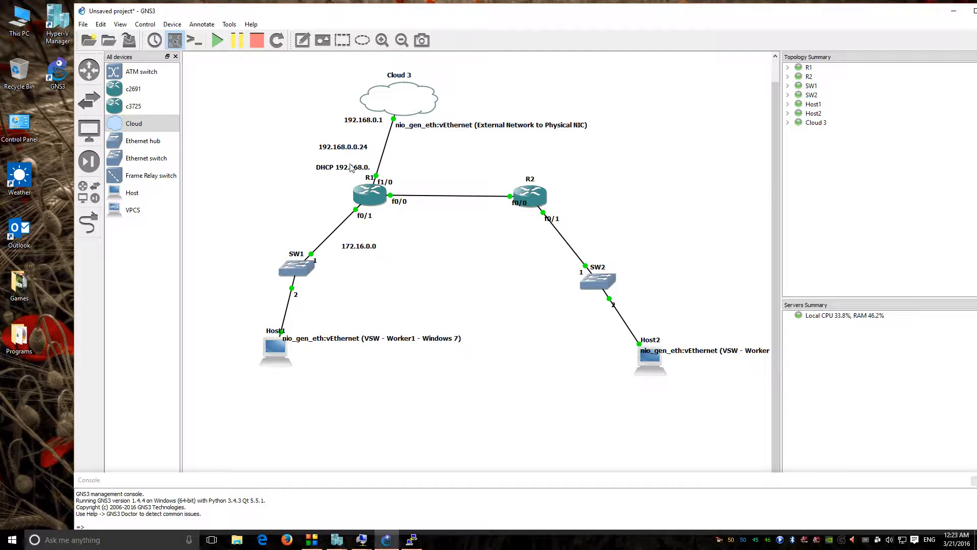
pyautogui.click(374, 247)
pyautogui.moveTo(375, 247); pyautogui.dragTo(372, 243)
pyautogui.click(423, 229)
pyautogui.click(364, 242)
pyautogui.doubleClick(360, 248)
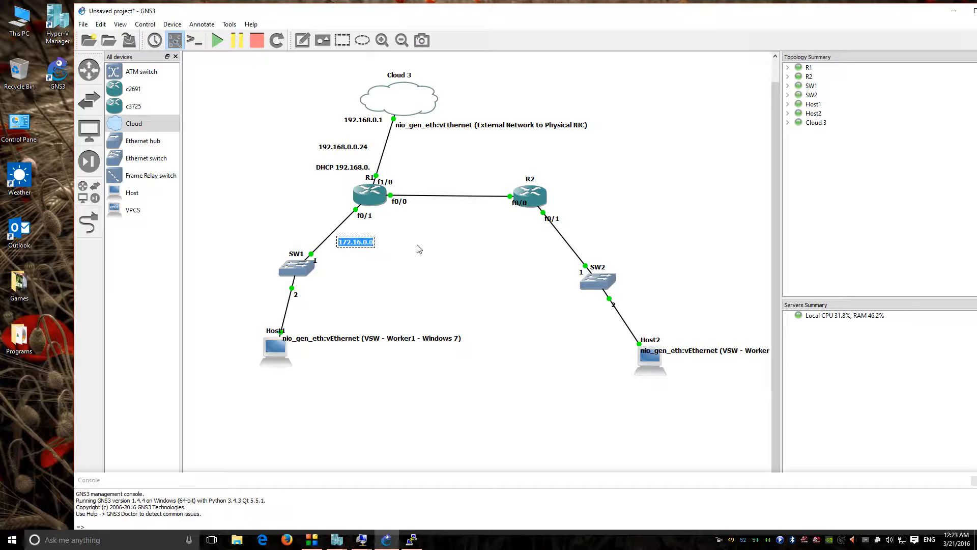
pyautogui.press('Right')
pyautogui.write('/2')
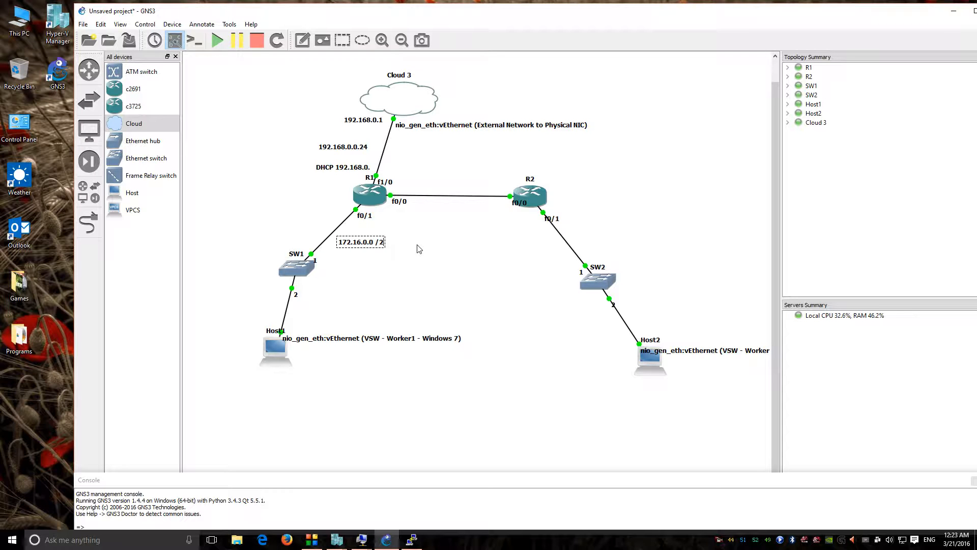
pyautogui.write('3')
pyautogui.moveTo(363, 243); pyautogui.dragTo(385, 228)
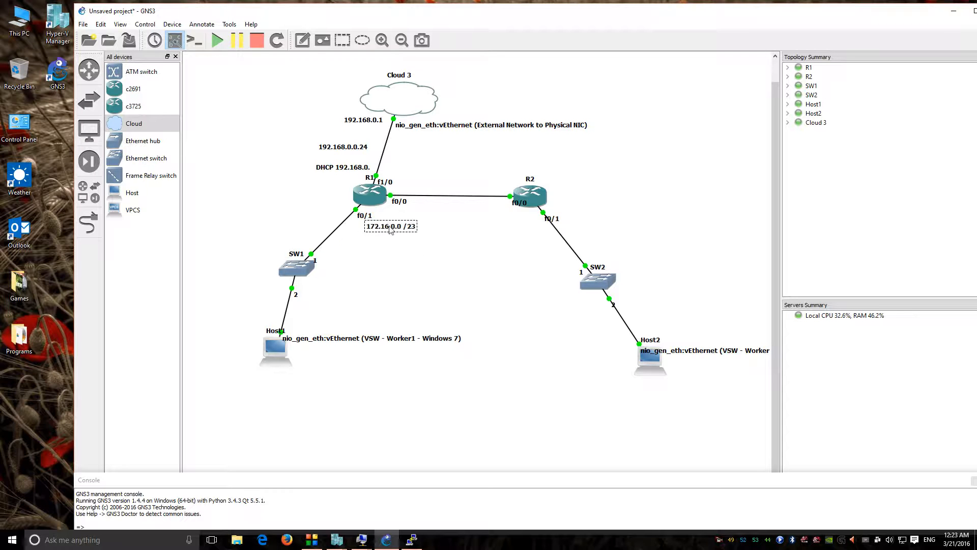
# Step: Add a '250Hosts' note below the /23 label
pyautogui.click(302, 40)
pyautogui.click(366, 247)
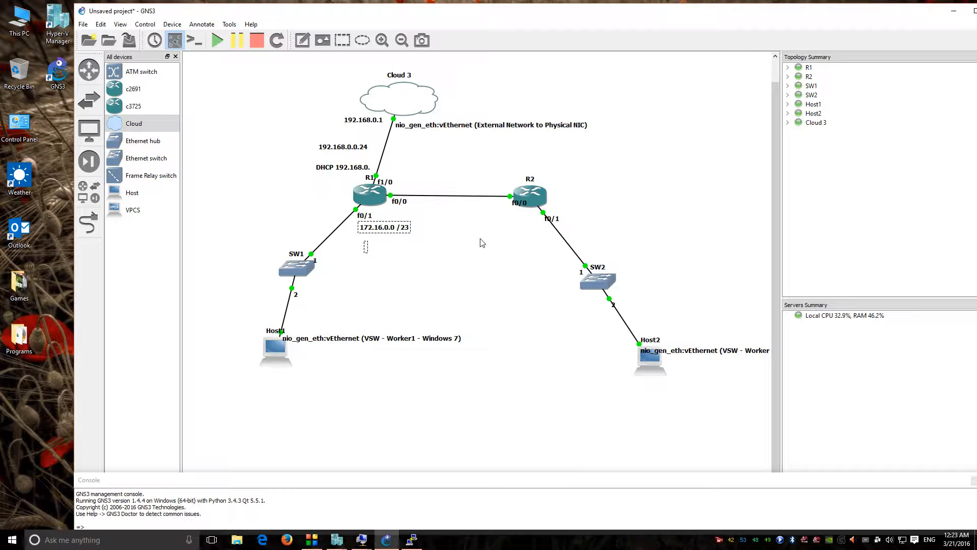
pyautogui.write('250Hosts')
pyautogui.click(379, 248)
pyautogui.click(427, 254)
# Step: Copy the 172.16.0.0 /23 label into a new note right of R2 and arrange the labels
pyautogui.doubleClick(399, 228)
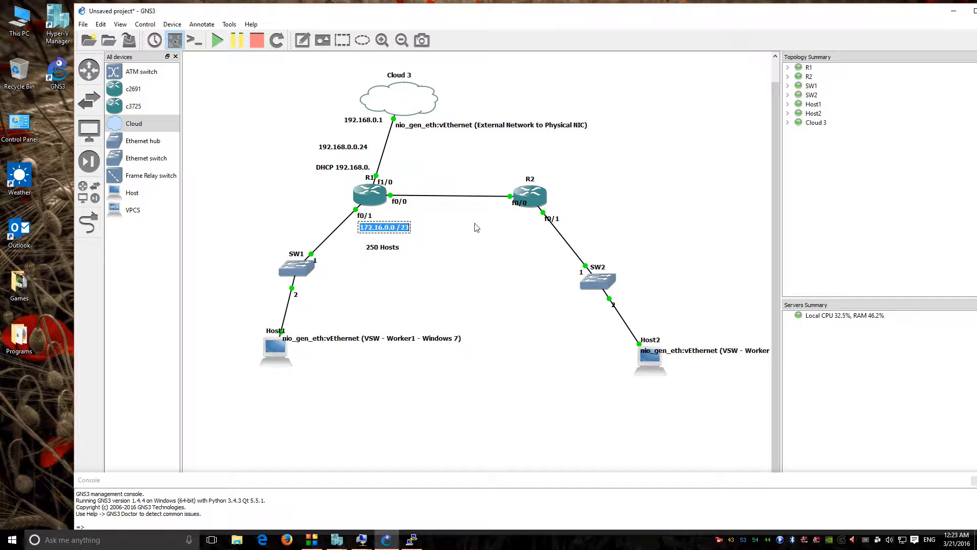
pyautogui.hotkey('ctrl', 'c')
pyautogui.click(302, 41)
pyautogui.click(616, 220)
pyautogui.hotkey('ctrl', 'v')
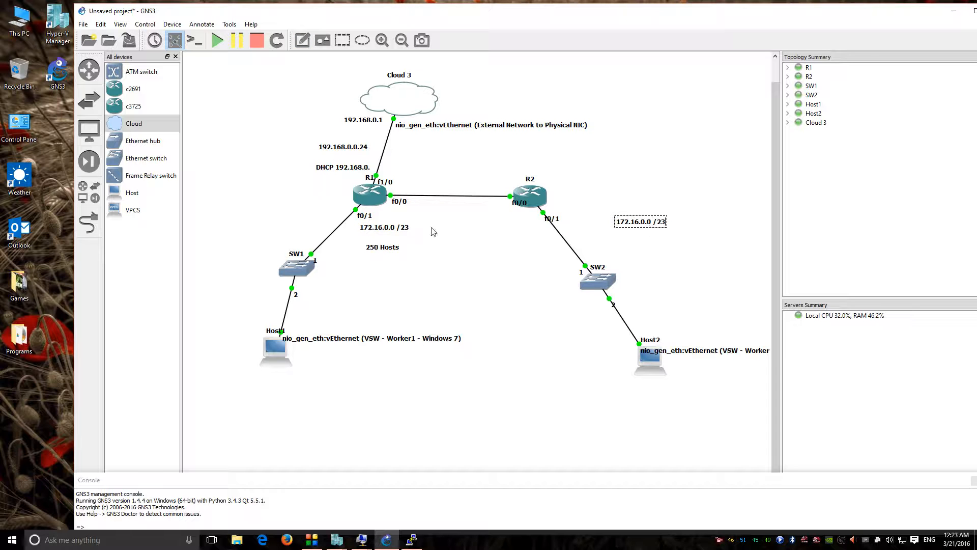
pyautogui.moveTo(402, 229); pyautogui.dragTo(732, 201)
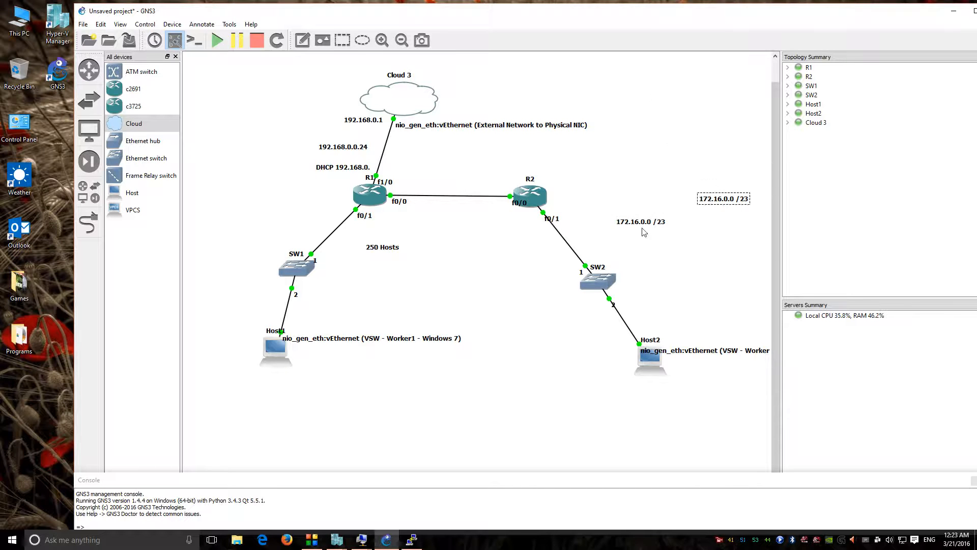
pyautogui.moveTo(642, 228); pyautogui.dragTo(615, 224)
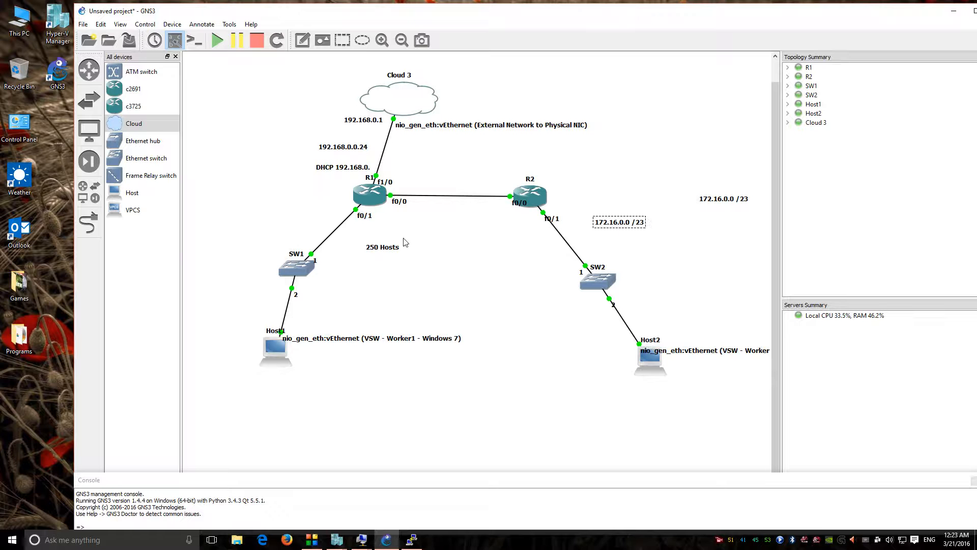
pyautogui.moveTo(384, 251); pyautogui.dragTo(364, 251)
pyautogui.doubleClick(621, 226)
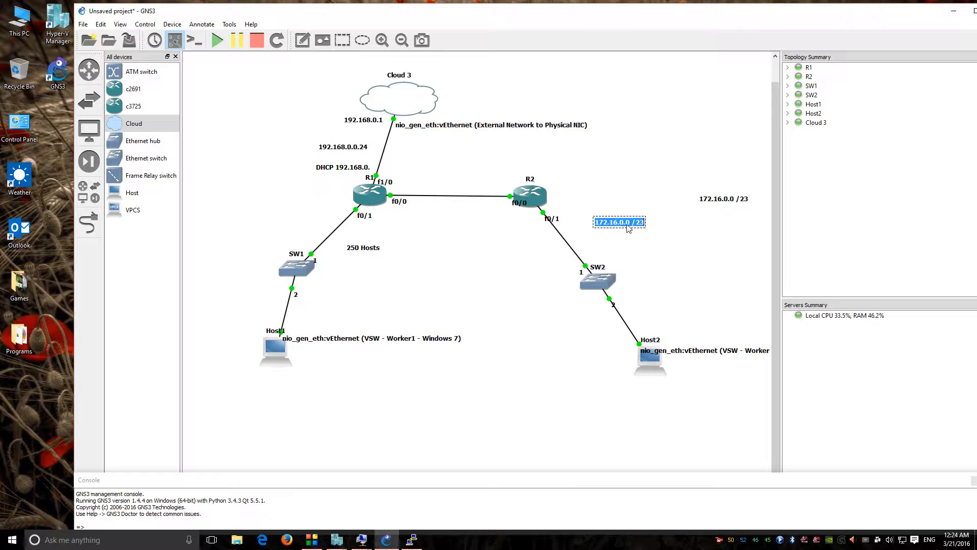
# Step: Change the copied label to 172.16.0.0 /24 and move it beside R1
pyautogui.click(633, 222)
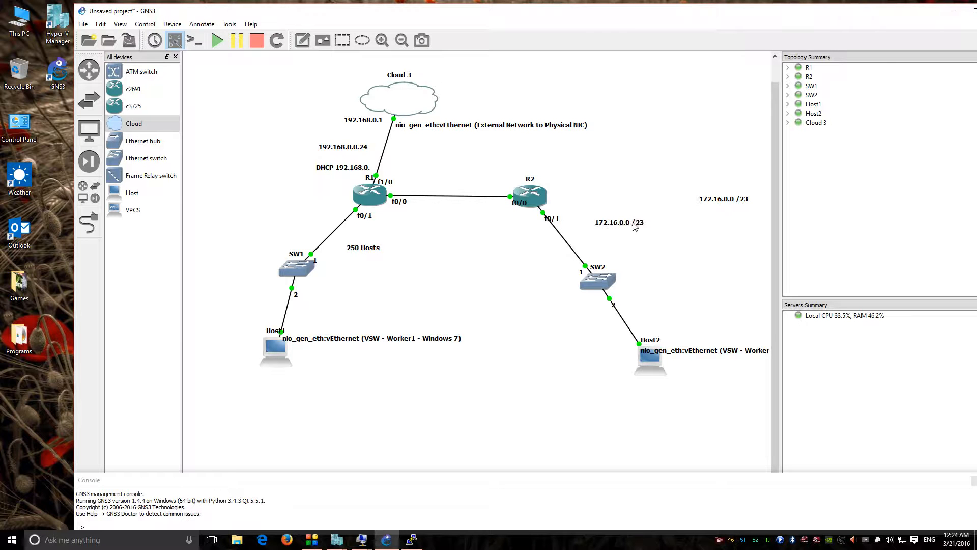
pyautogui.press('BackSpace')
pyautogui.write('4')
pyautogui.click(653, 221)
pyautogui.moveTo(633, 223); pyautogui.dragTo(389, 227)
pyautogui.doubleClick(419, 227)
pyautogui.click(422, 226)
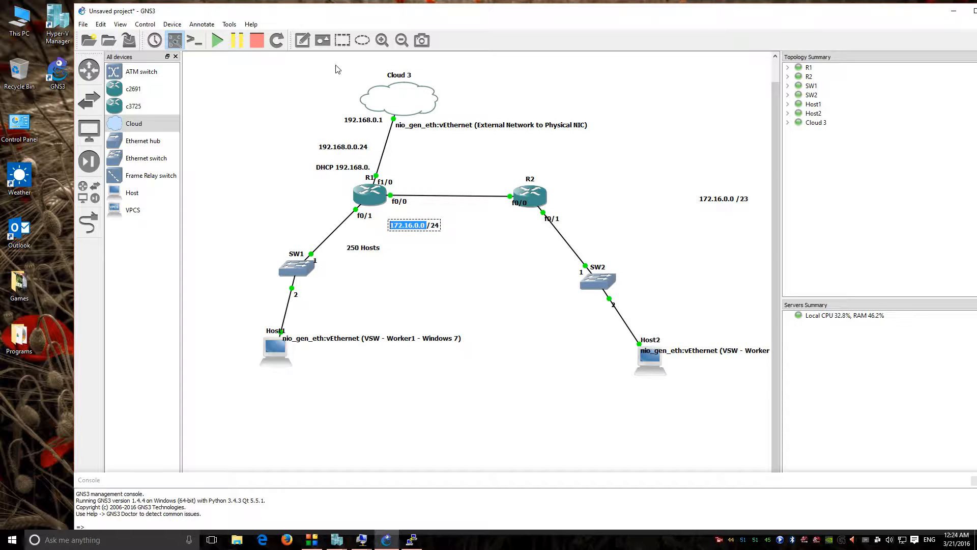
# Step: Add a 172.16.0.1 /24 note and place both /24 labels along R1's f0/1 link
pyautogui.click(386, 232)
pyautogui.hotkey('ctrl', 'v')
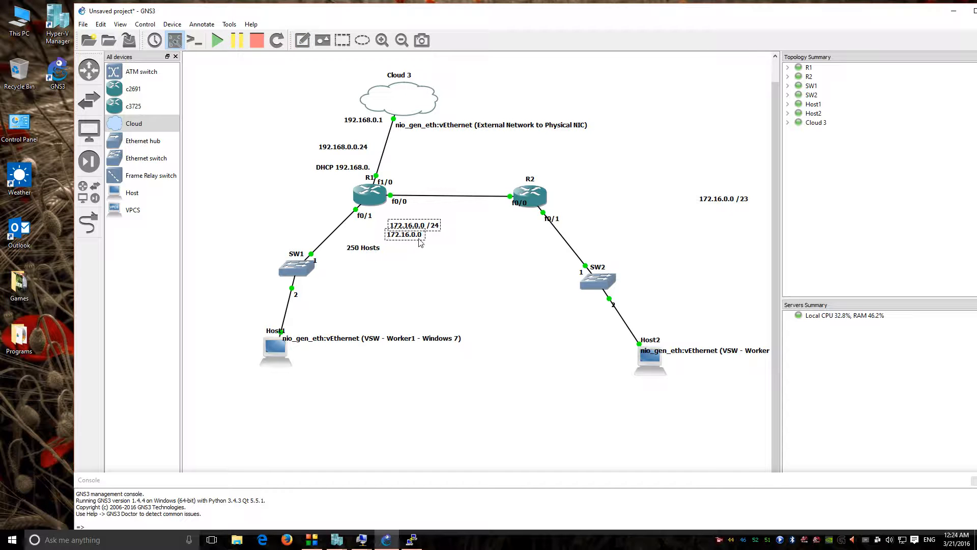
pyautogui.write('1')
pyautogui.press('BackSpace')
pyautogui.press('BackSpace')
pyautogui.write('/24')
pyautogui.click(451, 237)
pyautogui.moveTo(413, 229); pyautogui.dragTo(304, 226)
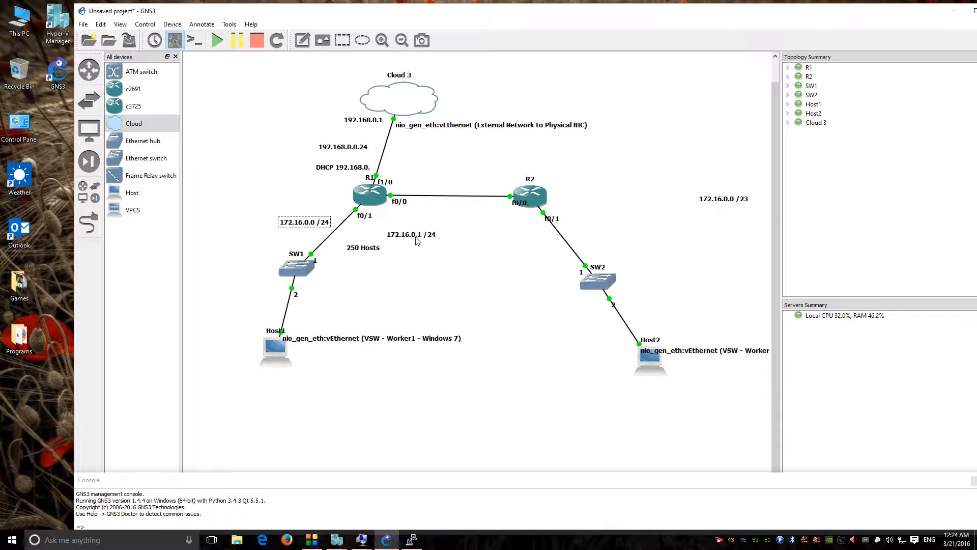
pyautogui.moveTo(413, 239); pyautogui.dragTo(265, 242)
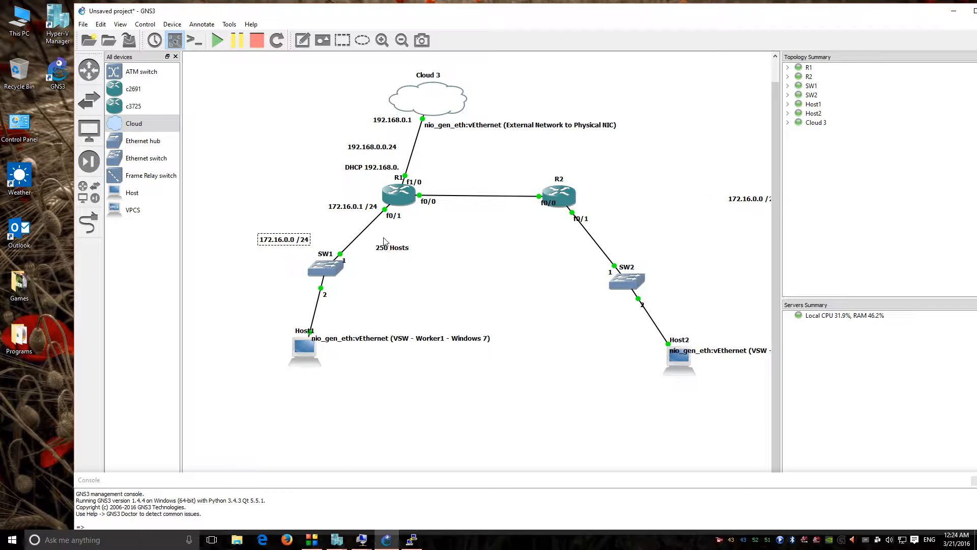
# Step: Prefix the network label with 'Network1' and move the 172.16.0.0 /23 label to the top
pyautogui.doubleClick(233, 240)
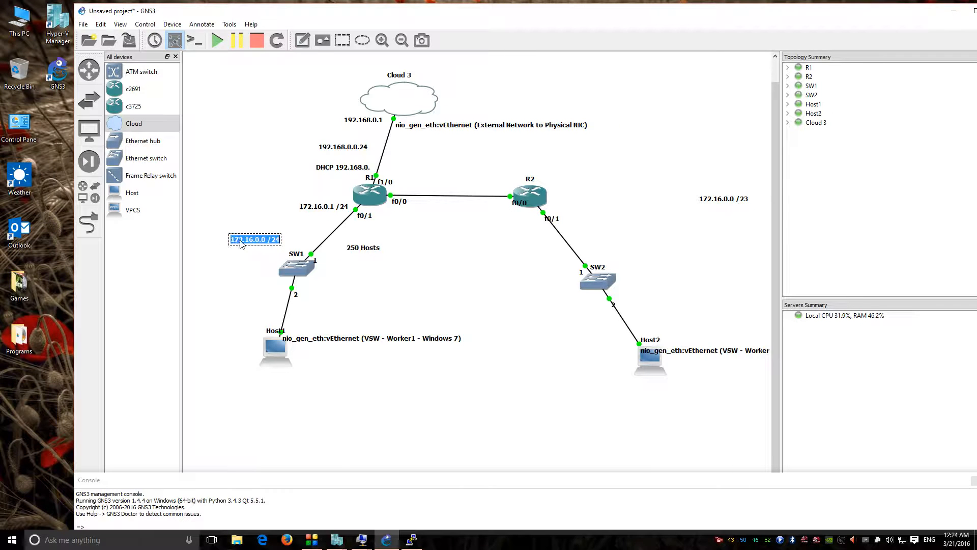
pyautogui.click(233, 240)
pyautogui.write('Network1 ')
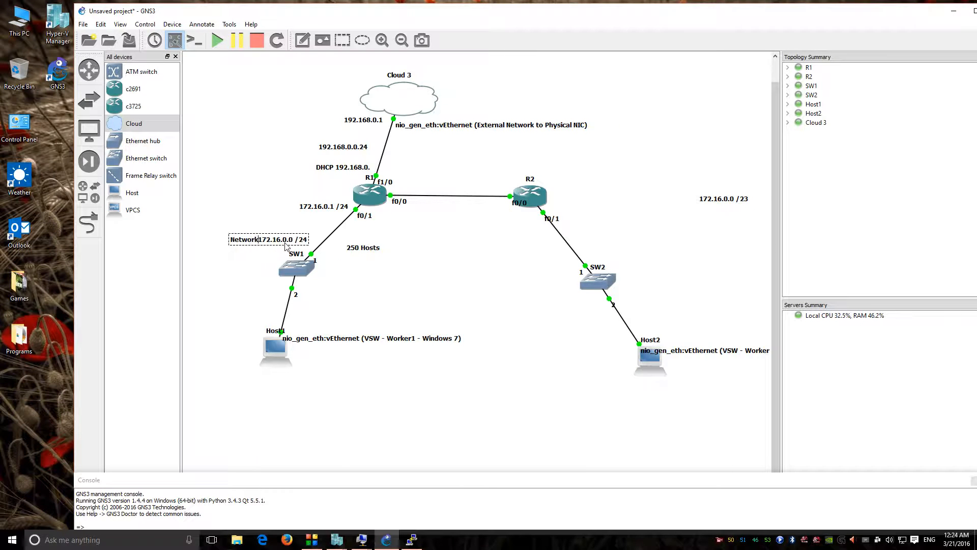
pyautogui.write('1')
pyautogui.moveTo(276, 243); pyautogui.dragTo(266, 238)
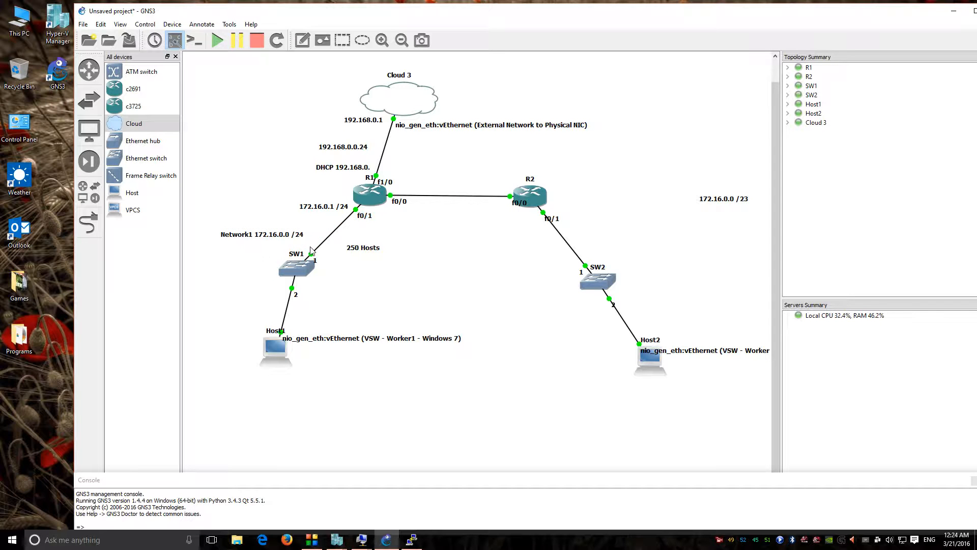
pyautogui.moveTo(731, 200); pyautogui.dragTo(652, 77)
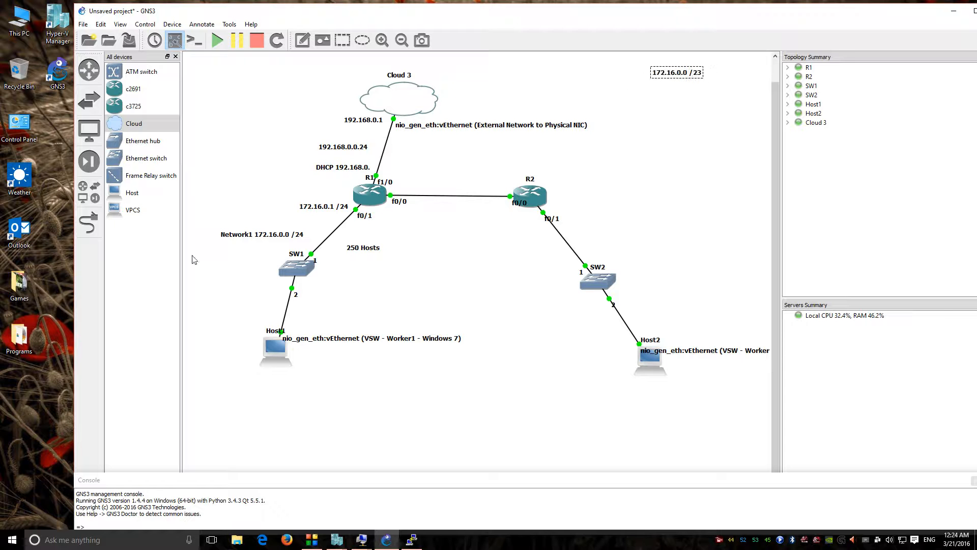
pyautogui.moveTo(281, 239); pyautogui.dragTo(283, 234)
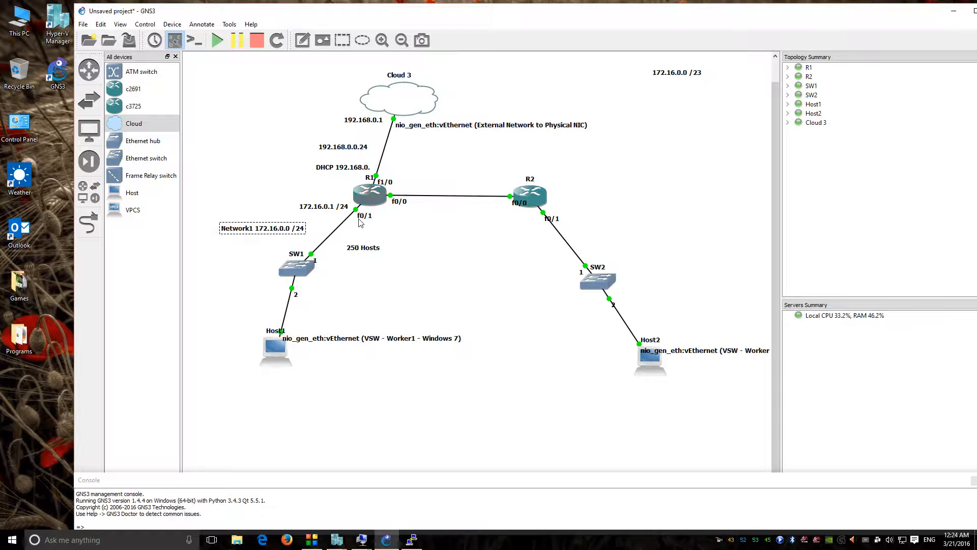
pyautogui.moveTo(257, 230); pyautogui.dragTo(285, 229)
# Step: Create a 172.16.1.0 note and move it right of R2
pyautogui.click(302, 39)
pyautogui.click(366, 222)
pyautogui.hotkey('ctrl', 'v')
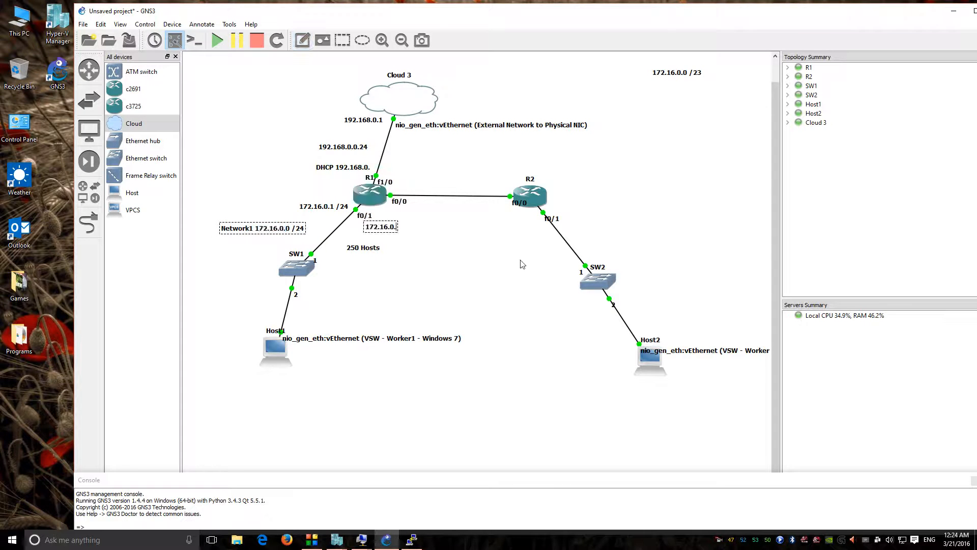
pyautogui.write('1')
pyautogui.press('BackSpace')
pyautogui.press('BackSpace')
pyautogui.press('BackSpace')
pyautogui.write('.0')
pyautogui.press('BackSpace')
pyautogui.write('1.')
pyautogui.write('0')
pyautogui.click(472, 250)
pyautogui.moveTo(397, 230); pyautogui.dragTo(652, 229)
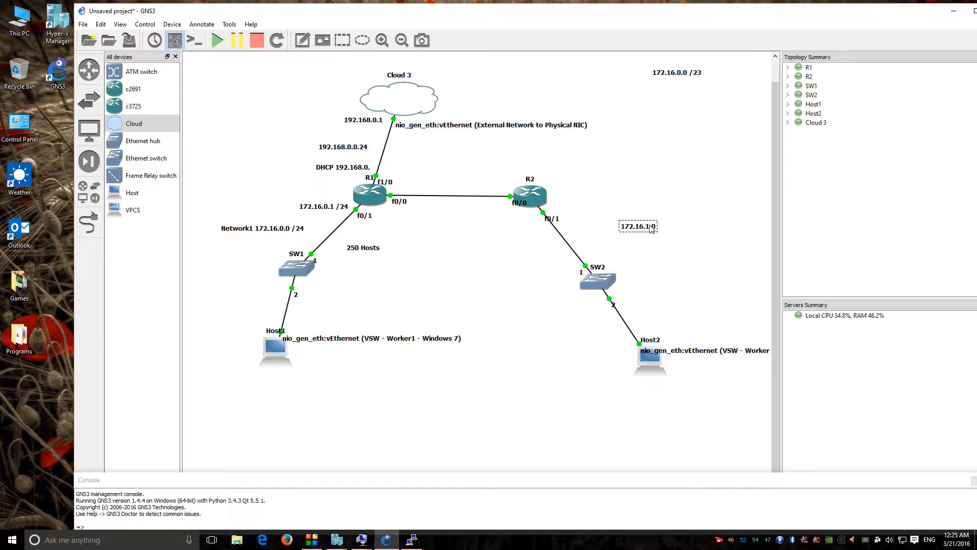
# Step: Prefix the note with 'Network2' and shift it up and right
pyautogui.doubleClick(624, 228)
pyautogui.click(622, 227)
pyautogui.write('Network2')
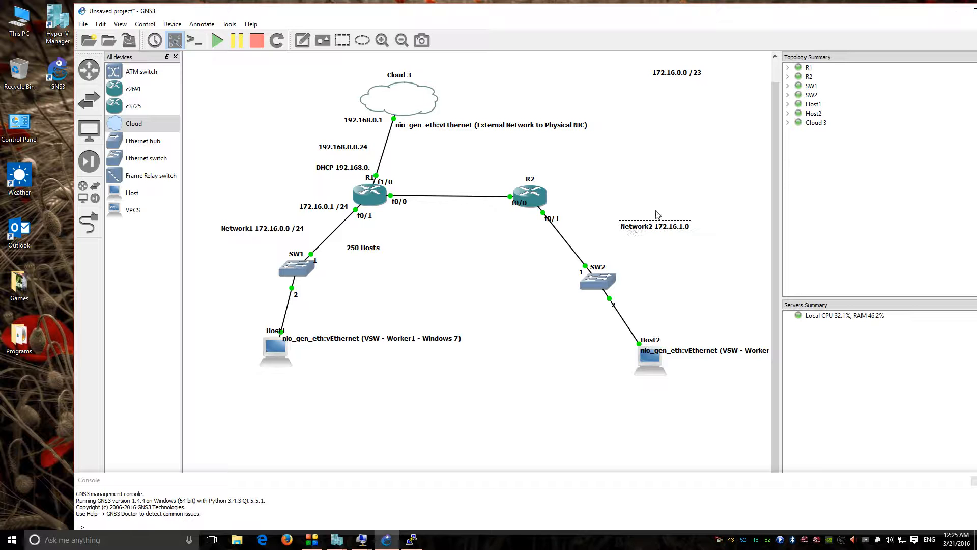
pyautogui.click(686, 234)
pyautogui.click(657, 247)
pyautogui.moveTo(666, 228); pyautogui.dragTo(704, 219)
pyautogui.hotkey('ctrl', 'c')
pyautogui.doubleClick(674, 216)
pyautogui.doubleClick(671, 218)
pyautogui.click(707, 218)
pyautogui.click(667, 218)
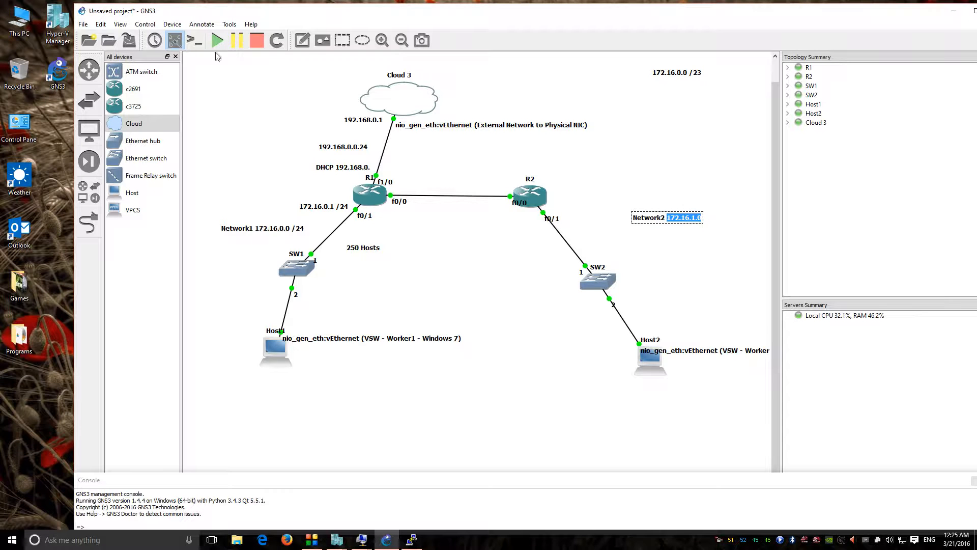
# Step: Add a 172.16.1.1 note below the Network2 label
pyautogui.click(301, 40)
pyautogui.click(655, 229)
pyautogui.hotkey('ctrl', 'v')
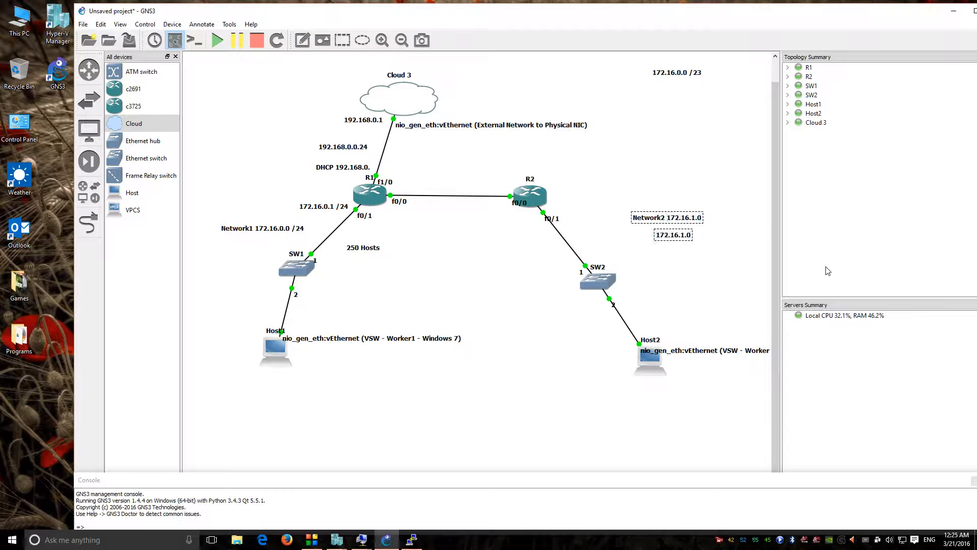
pyautogui.press('BackSpace')
pyautogui.write('1')
pyautogui.click(668, 199)
pyautogui.moveTo(686, 241); pyautogui.dragTo(706, 236)
pyautogui.moveTo(273, 235); pyautogui.dragTo(271, 230)
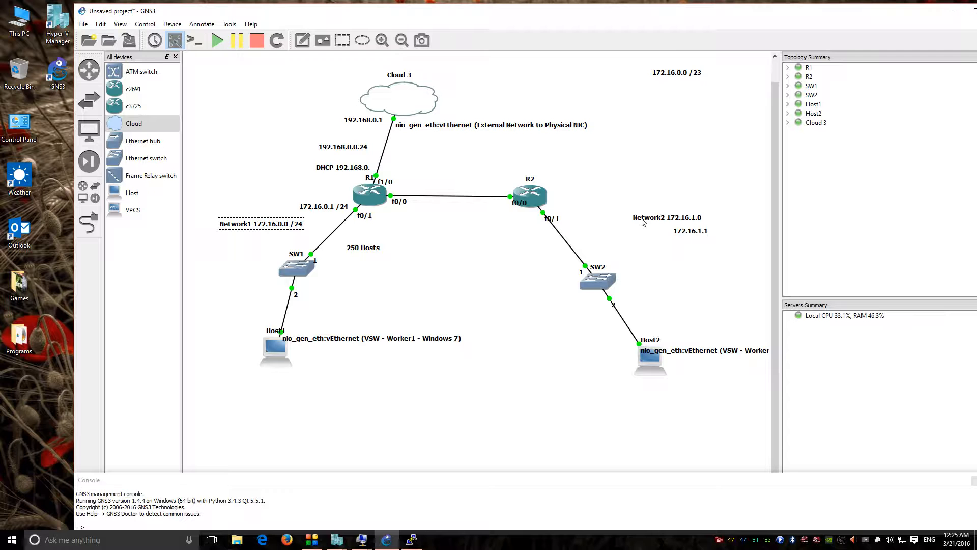
pyautogui.click(681, 235)
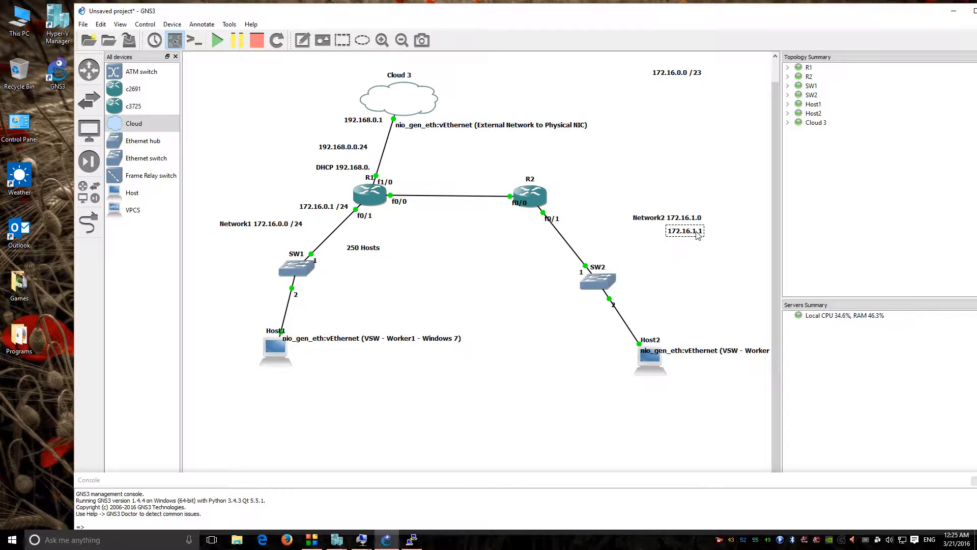
# Step: Add a '115Hosts' note near the R2–SW2 link
pyautogui.click(302, 40)
pyautogui.click(593, 243)
pyautogui.write('115Hosts')
pyautogui.click(656, 192)
pyautogui.click(303, 41)
pyautogui.click(611, 91)
pyautogui.write('128')
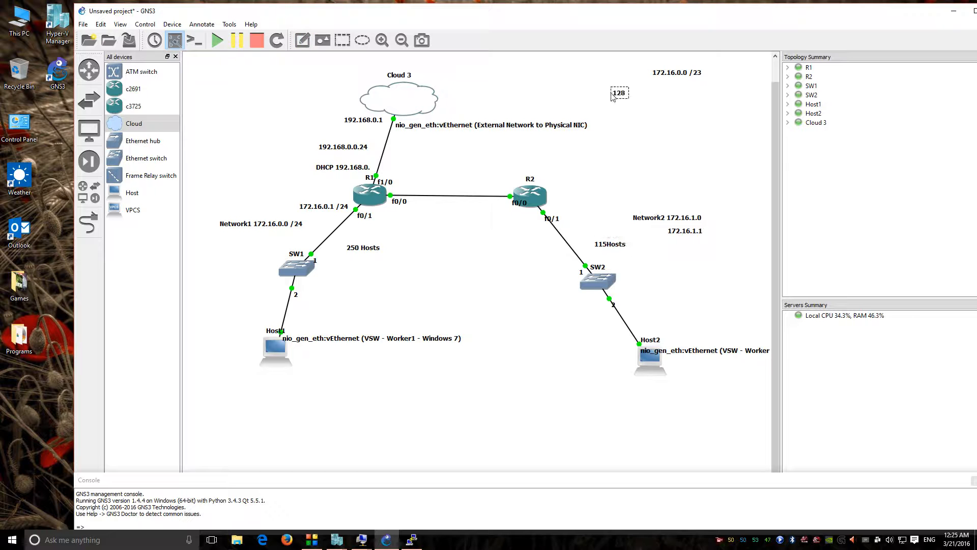
pyautogui.write('    64     32     16     8    ')
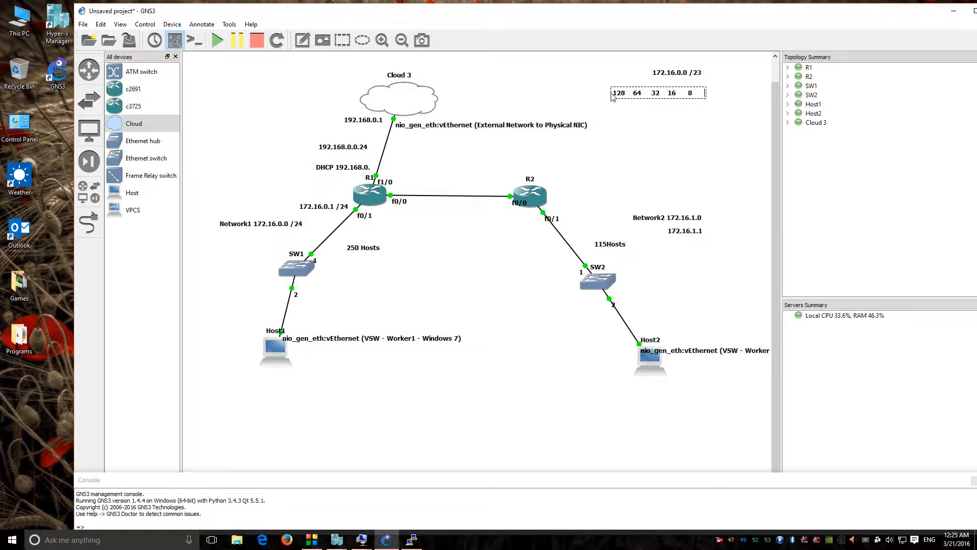
pyautogui.write('4     2     1')
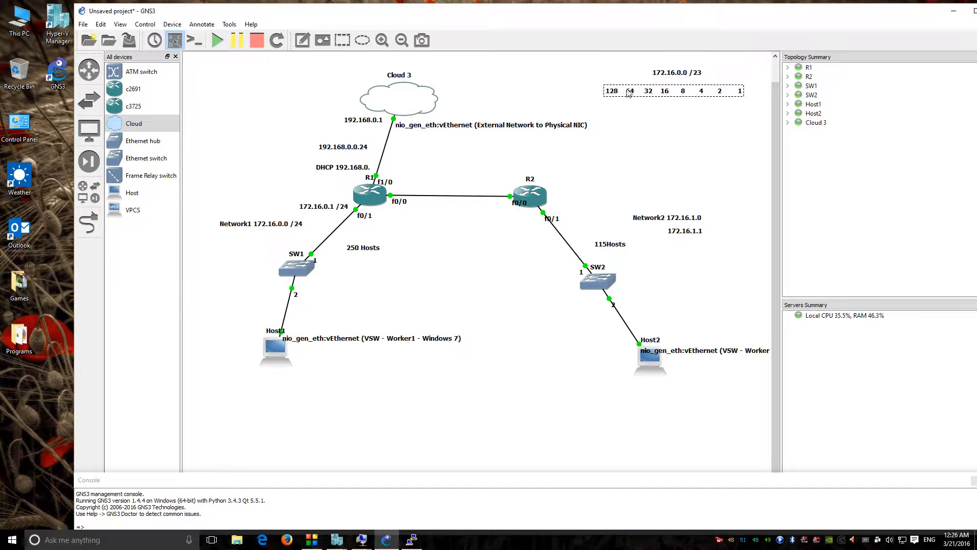
# Step: Widen the spacing between the numbers in the place-value note
pyautogui.doubleClick(628, 92)
pyautogui.click(625, 92)
pyautogui.click(643, 93)
pyautogui.click(661, 113)
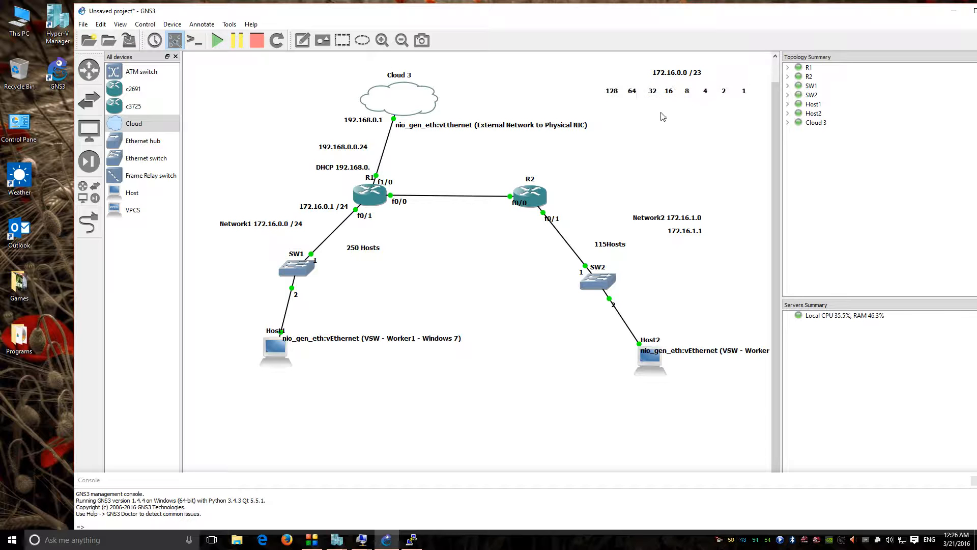
pyautogui.doubleClick(631, 93)
pyautogui.click(628, 93)
pyautogui.click(697, 133)
# Step: Prefix the row with a period, move it above the /23 label, and nudge Network2's label up
pyautogui.doubleClick(606, 93)
pyautogui.click(607, 94)
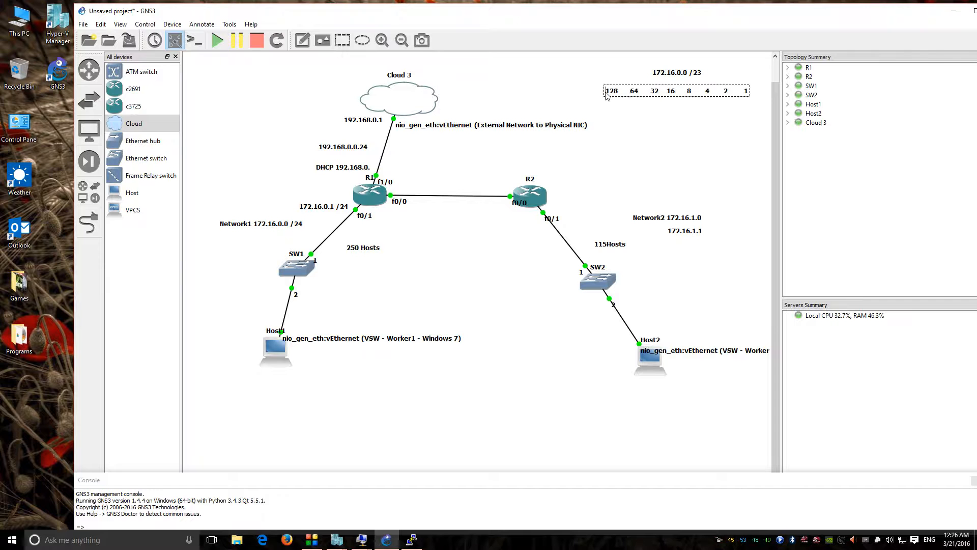
pyautogui.write('.')
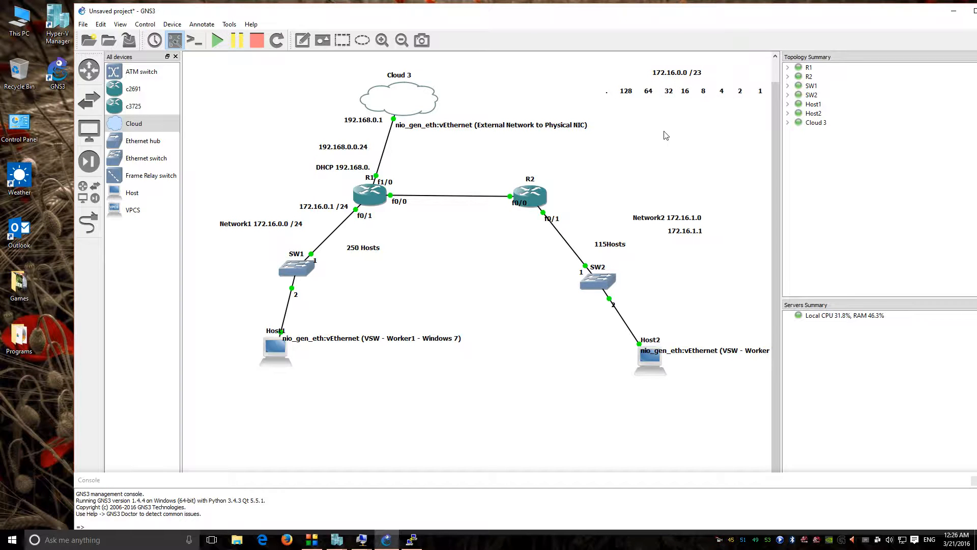
pyautogui.moveTo(664, 95); pyautogui.dragTo(612, 85)
pyautogui.click(668, 98)
pyautogui.click(667, 131)
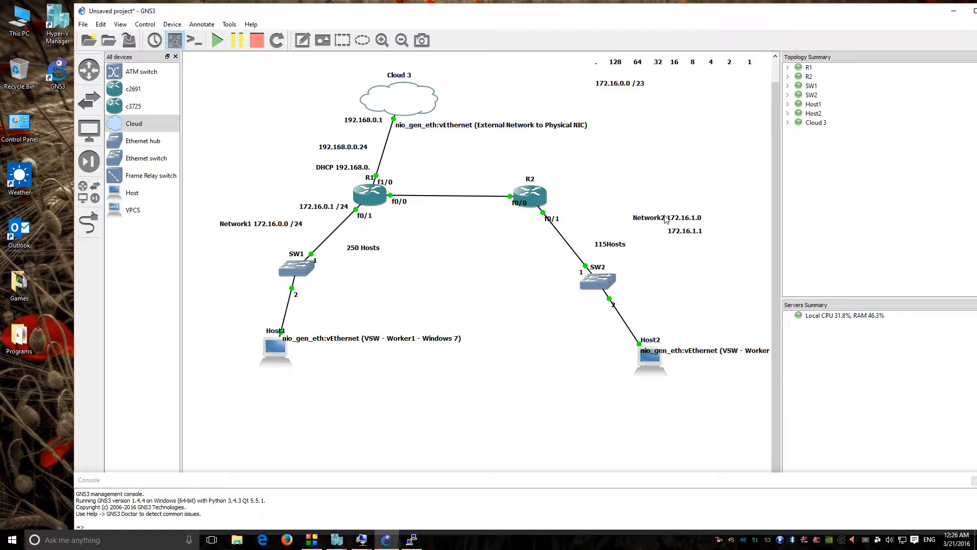
pyautogui.moveTo(665, 219); pyautogui.dragTo(665, 214)
pyautogui.click(683, 232)
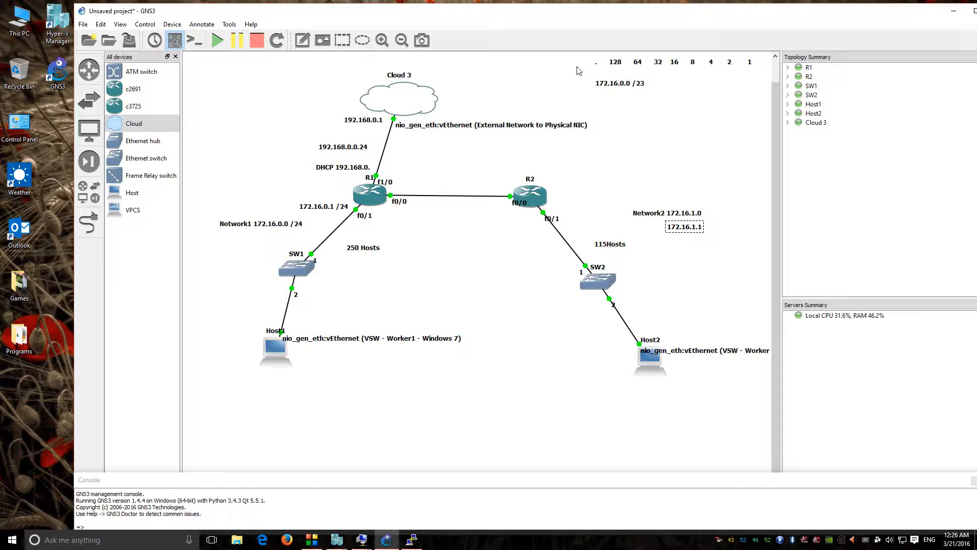
# Step: Add a 172.16.1.126 note directly beneath the 172.16.1.1 note under Network2
pyautogui.doubleClick(679, 227)
pyautogui.hotkey('ctrl', 'c')
pyautogui.click(678, 243)
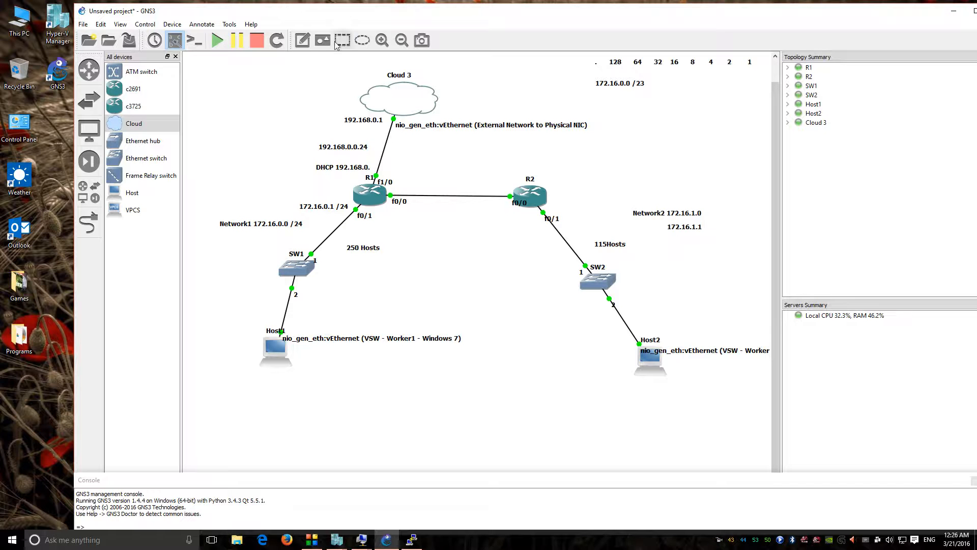
pyautogui.click(303, 41)
pyautogui.click(664, 241)
pyautogui.hotkey('ctrl', 'v')
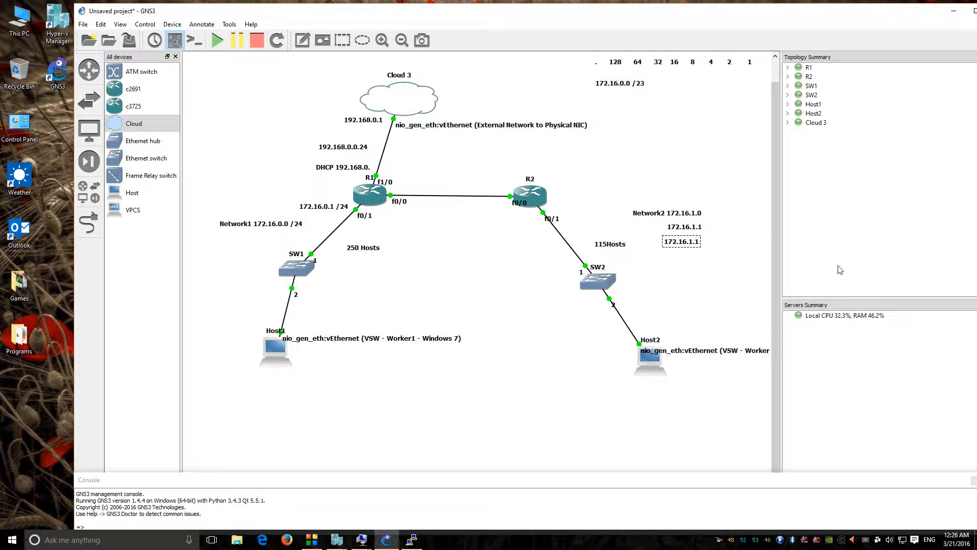
pyautogui.press('BackSpace')
pyautogui.write('126')
pyautogui.moveTo(694, 235)
pyautogui.mouseDown()
pyautogui.moveTo(694, 221)
pyautogui.moveTo(694, 231)
pyautogui.mouseUp()
pyautogui.click(720, 188)
# Step: Place a 172.16.1.1 note beside R2's f0/1 link and shift the Network2 address notes right
pyautogui.doubleClick(692, 215)
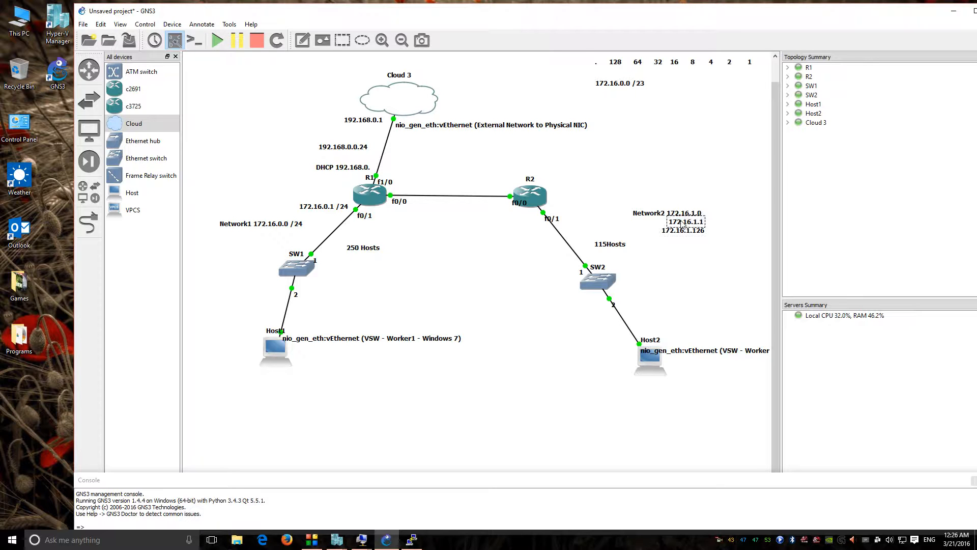
pyautogui.doubleClick(678, 221)
pyautogui.hotkey('ctrl', 'c')
pyautogui.click(595, 178)
pyautogui.click(301, 43)
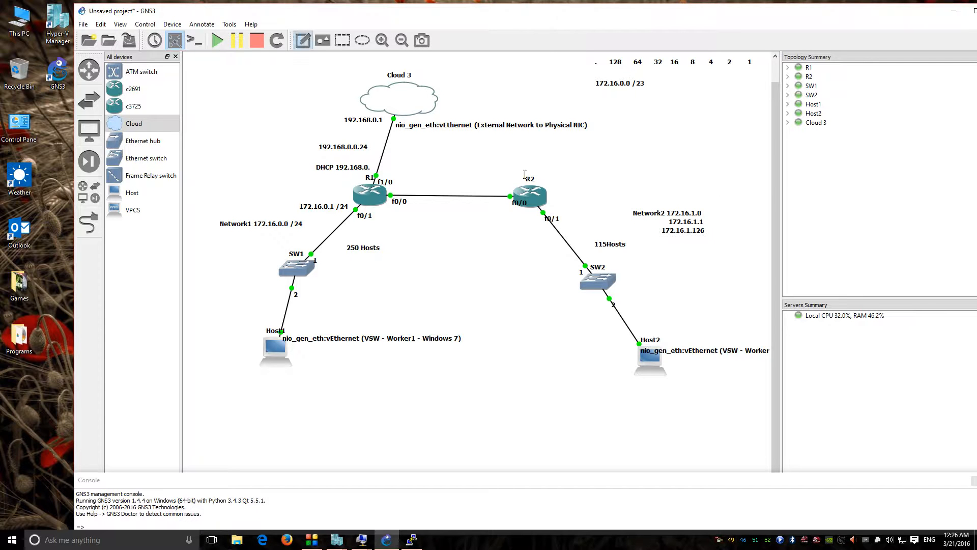
pyautogui.click(555, 207)
pyautogui.hotkey('ctrl', 'v')
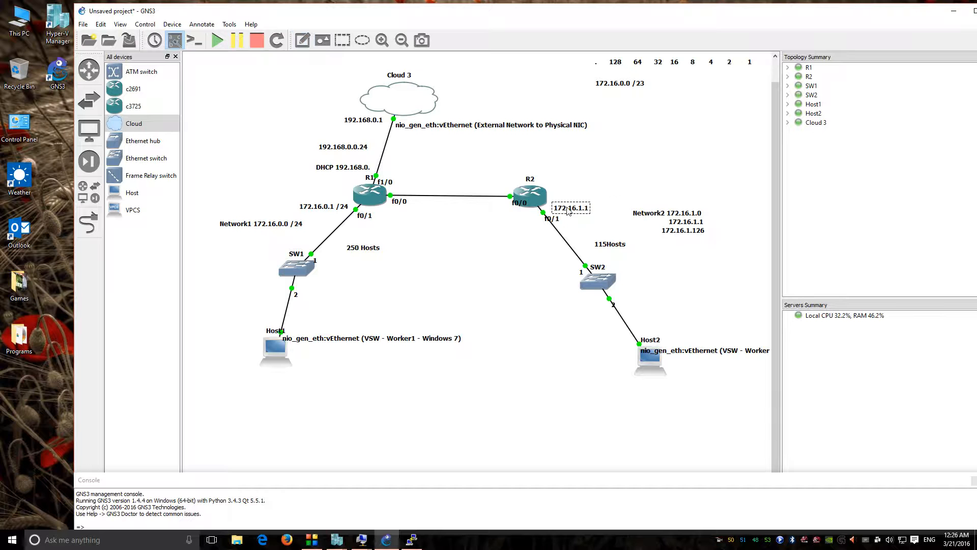
pyautogui.moveTo(698, 211); pyautogui.dragTo(731, 231)
pyautogui.click(726, 177)
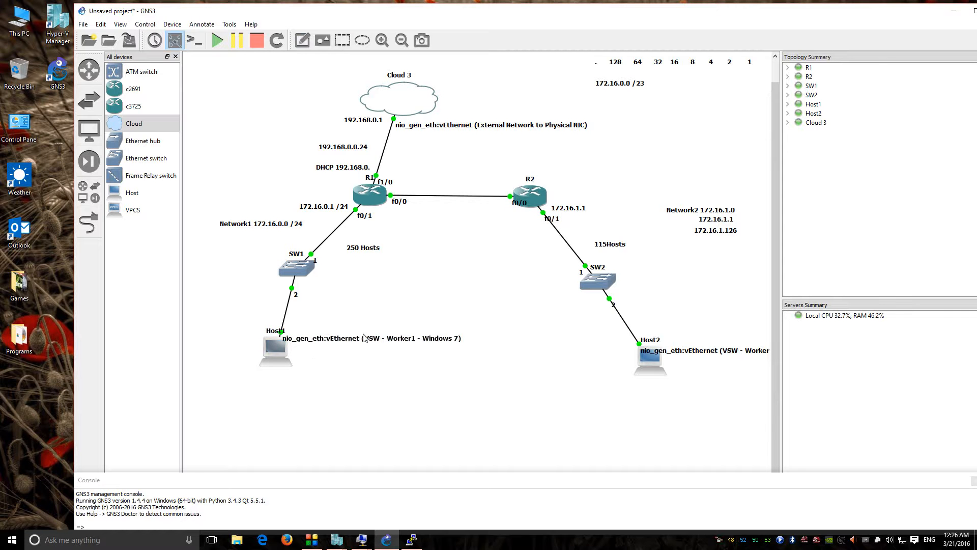
# Step: Open R1's console, enter global configuration, and set the hostname to SiteA
pyautogui.doubleClick(367, 190)
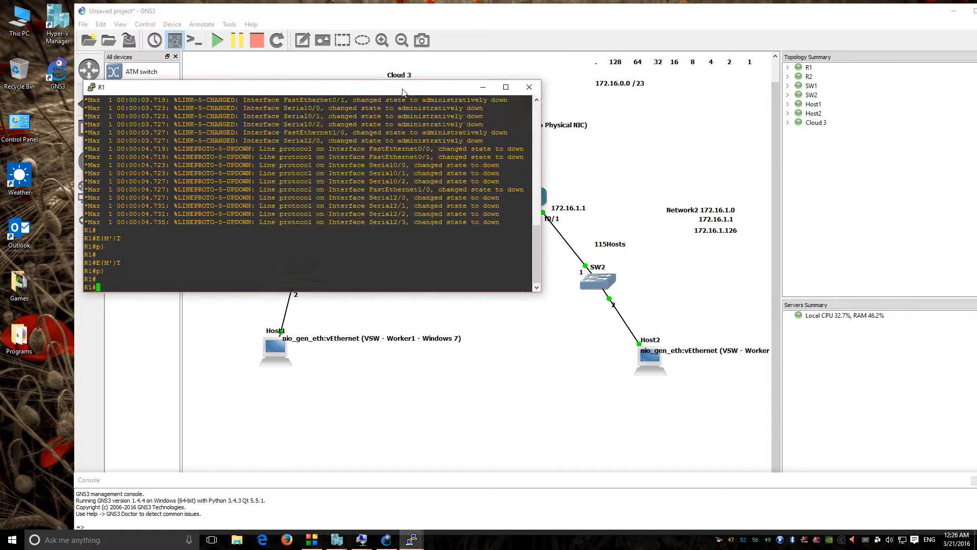
pyautogui.moveTo(400, 84); pyautogui.dragTo(731, 84)
pyautogui.write('conf t')
pyautogui.press('Return')
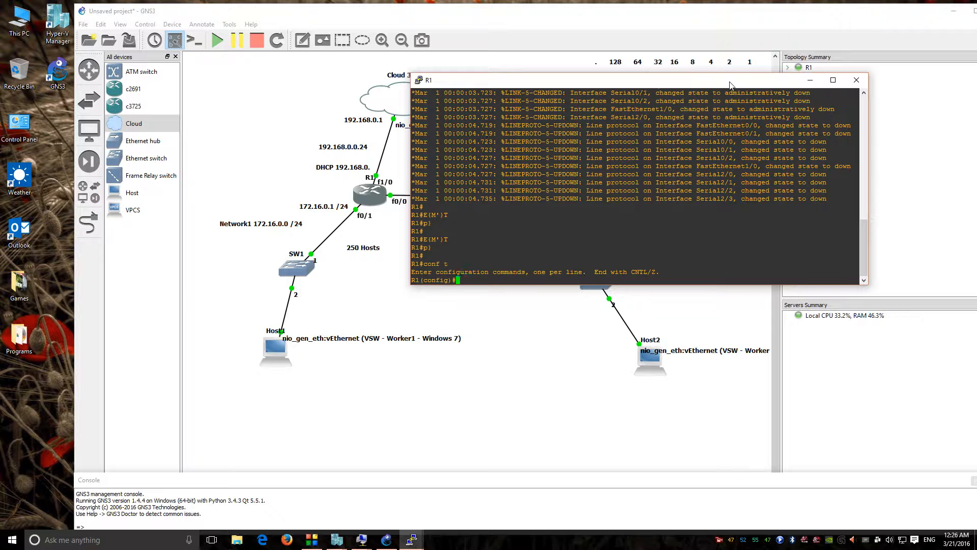
pyautogui.write('hos')
pyautogui.press('Tab')
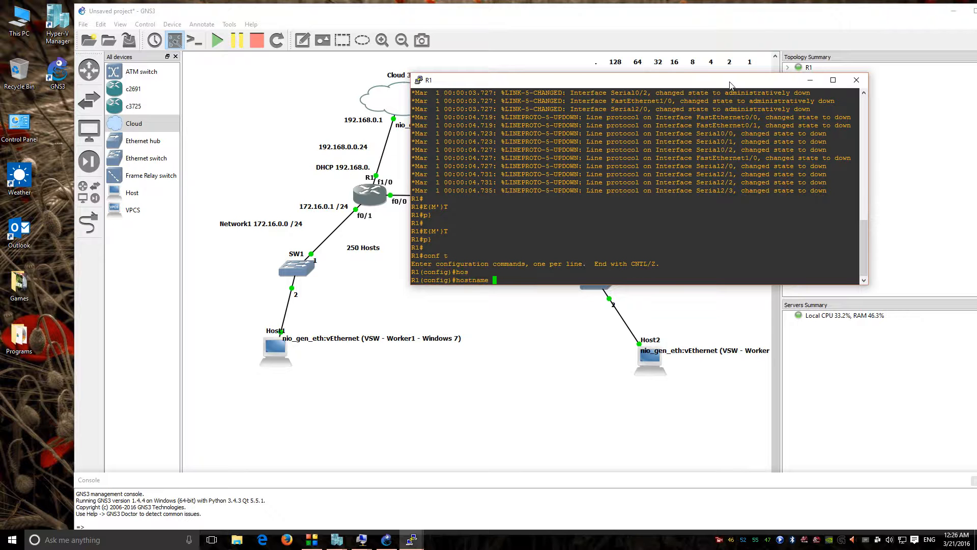
pyautogui.write('SiteA')
pyautogui.press('Return')
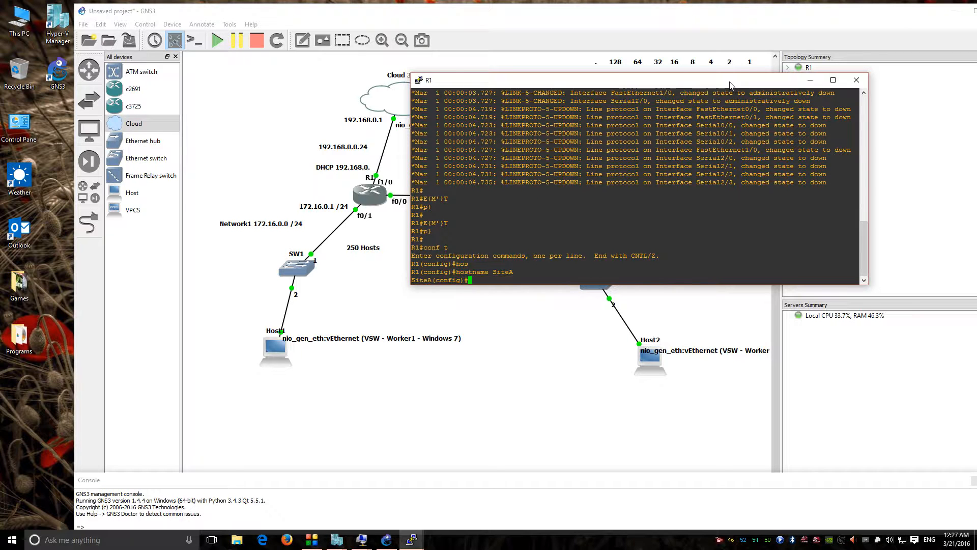
# Step: Set the router's enable secret password
pyautogui.write('ena')
pyautogui.press('Tab')
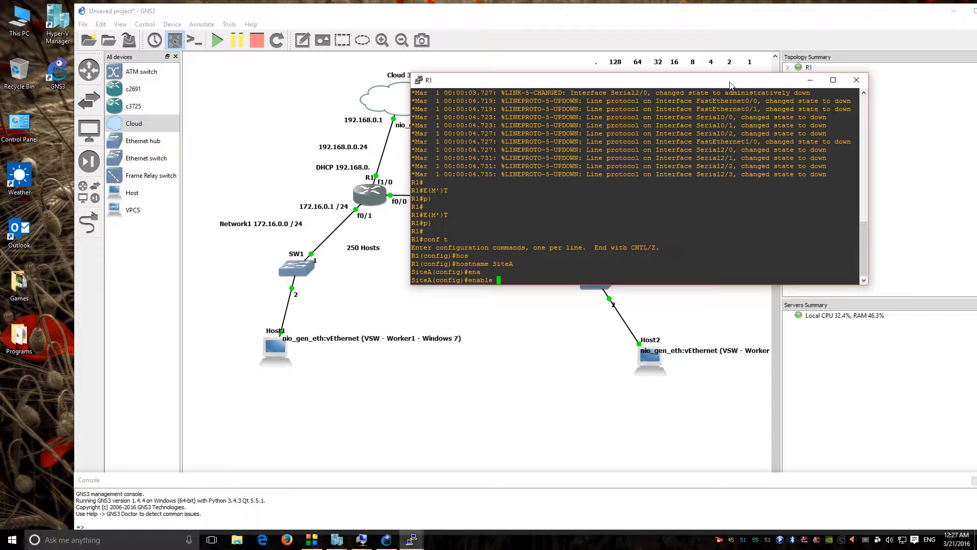
pyautogui.write('se')
pyautogui.press('Tab')
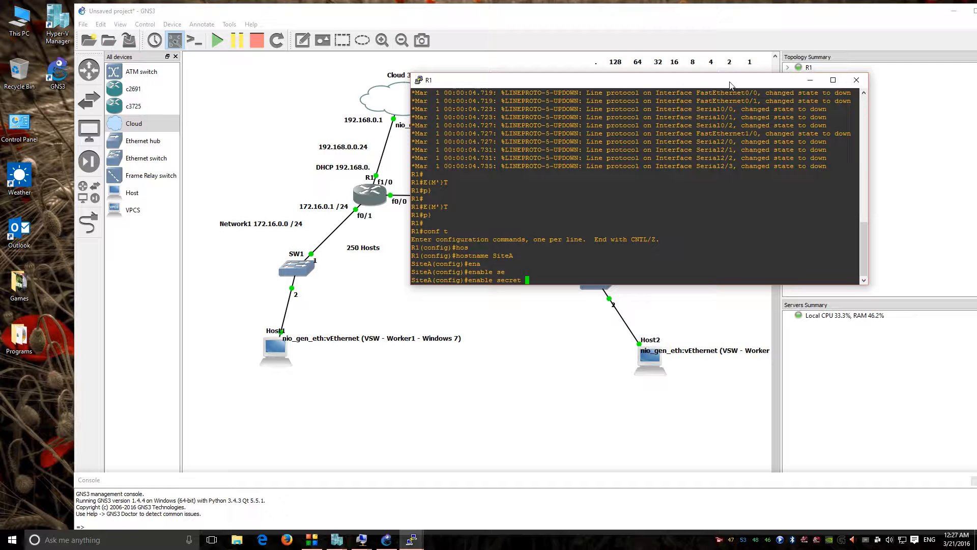
pyautogui.write('sitea-a')
pyautogui.press('Return')
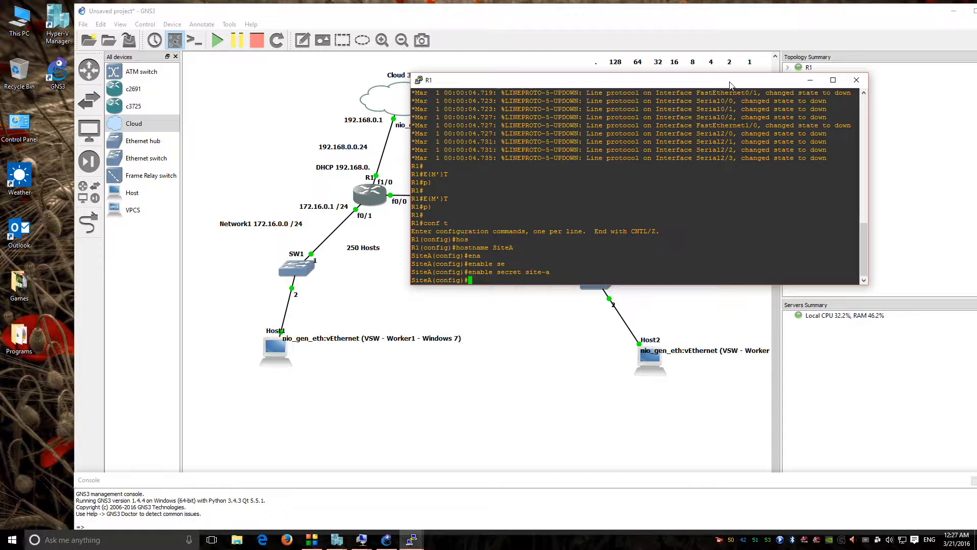
# Step: Enter line console 0 and apply no logging synchronous
pyautogui.write('lin')
pyautogui.press('Tab')
pyautogui.write('con')
pyautogui.press('Tab')
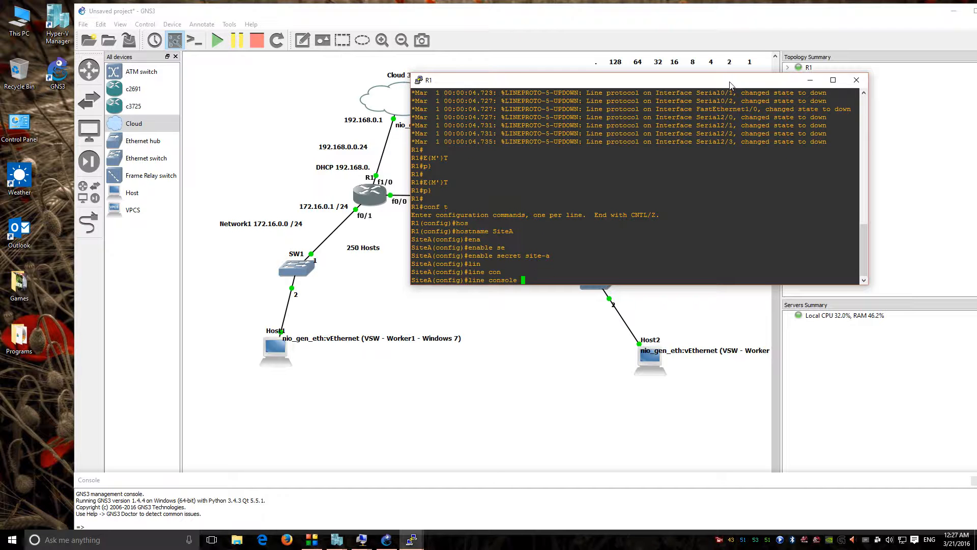
pyautogui.write('0')
pyautogui.press('Return')
pyautogui.write('no ')
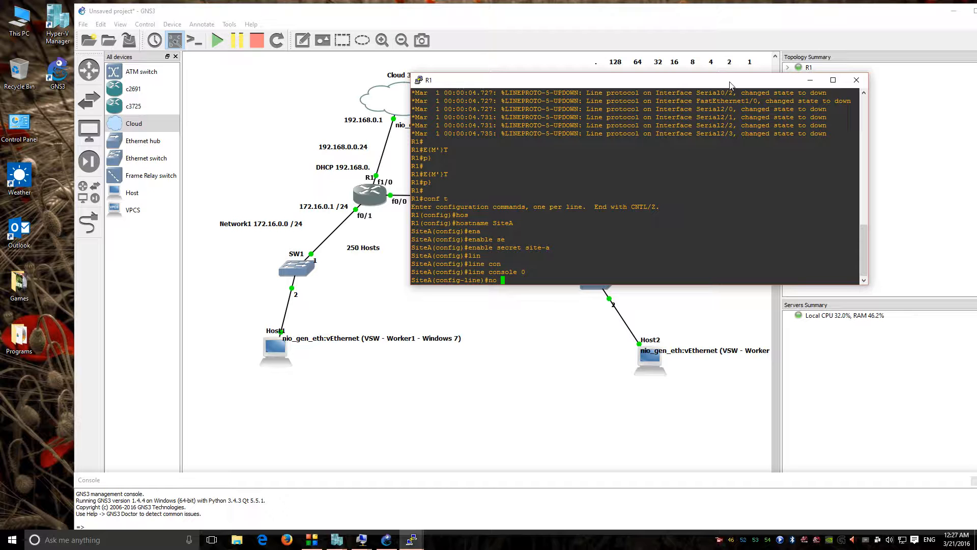
pyautogui.write('logg')
pyautogui.press('Tab')
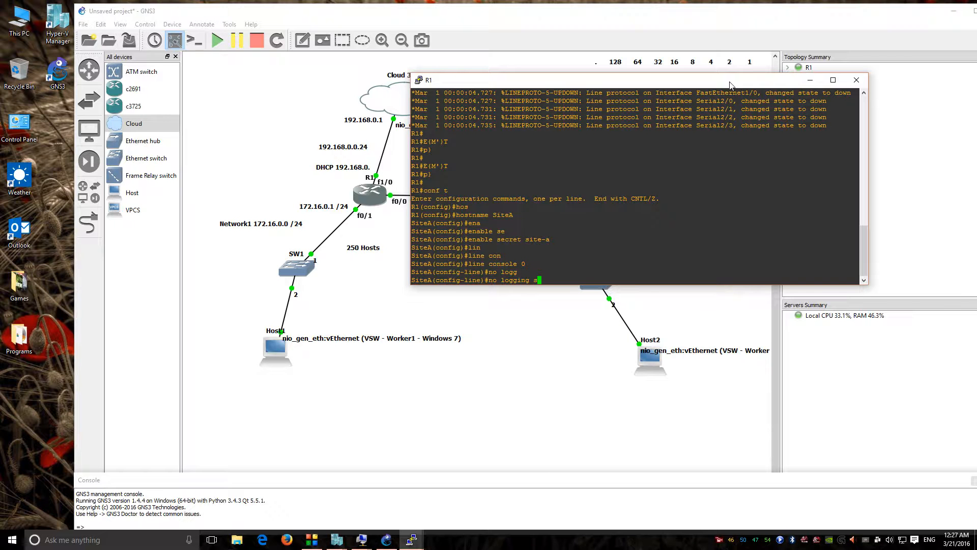
pyautogui.write('sy')
pyautogui.press('Tab')
pyautogui.press('Return')
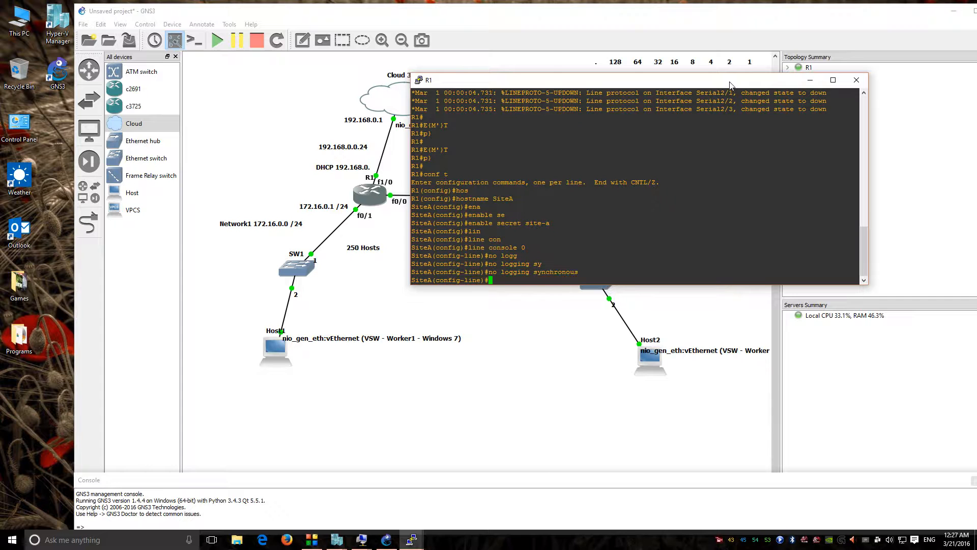
# Step: Disable the console line's exec timeout with no exec-timeout
pyautogui.write('no exec0t')
pyautogui.write('tim')
pyautogui.press('BackSpace')
pyautogui.press('BackSpace')
pyautogui.press('BackSpace')
pyautogui.press('BackSpace')
pyautogui.write('90')
pyautogui.press('BackSpace')
pyautogui.write('-time')
pyautogui.press('Tab')
pyautogui.press('Return')
pyautogui.write('exit')
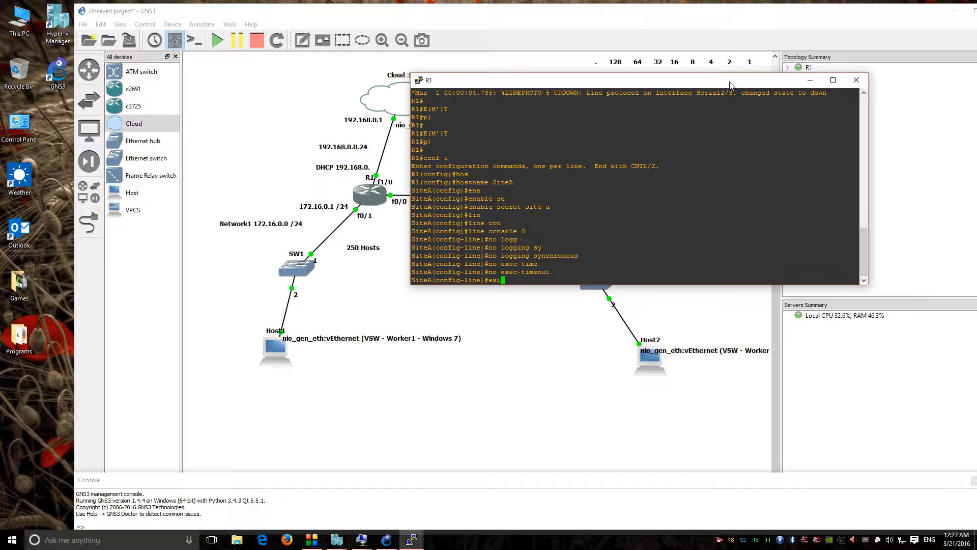
pyautogui.press('BackSpace')
pyautogui.press('BackSpace')
pyautogui.press('BackSpace')
pyautogui.press('BackSpace')
# Step: Set the console line password and exit line configuration
pyautogui.write('pass')
pyautogui.press('Tab')
pyautogui.write('s')
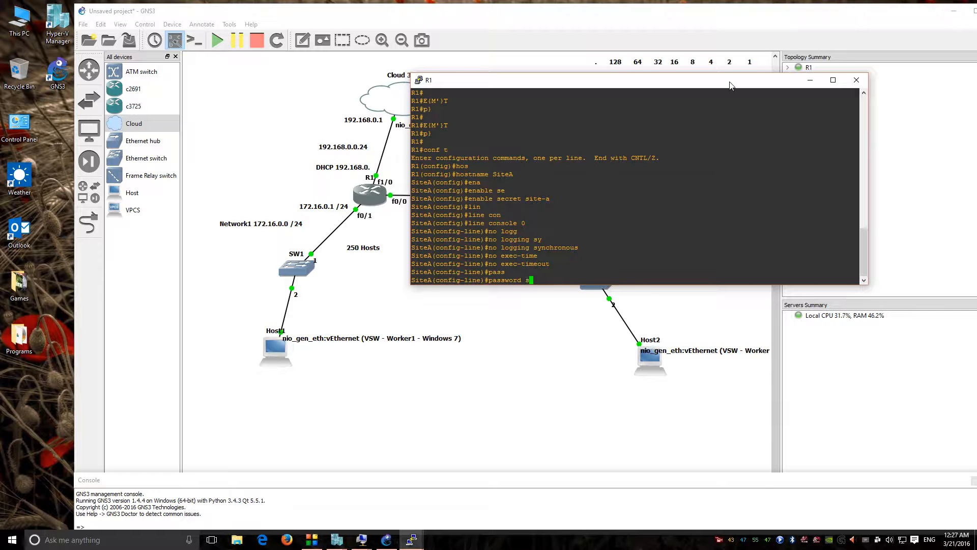
pyautogui.write('ita-a')
pyautogui.press('Return')
pyautogui.write('exit')
pyautogui.press('Return')
pyautogui.press('Return')
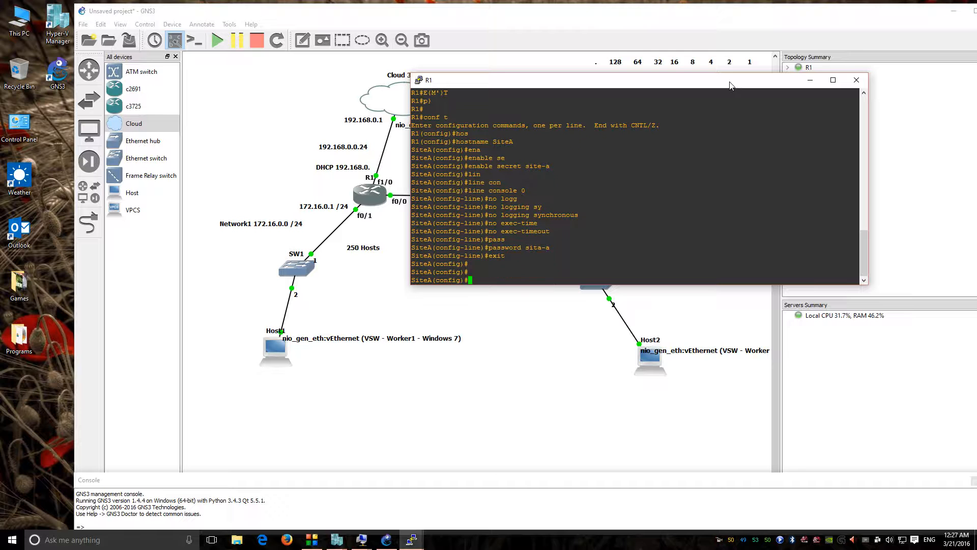
pyautogui.write('exit')
pyautogui.press('BackSpace')
pyautogui.press('BackSpace')
pyautogui.press('BackSpace')
pyautogui.press('Return')
pyautogui.press('Return')
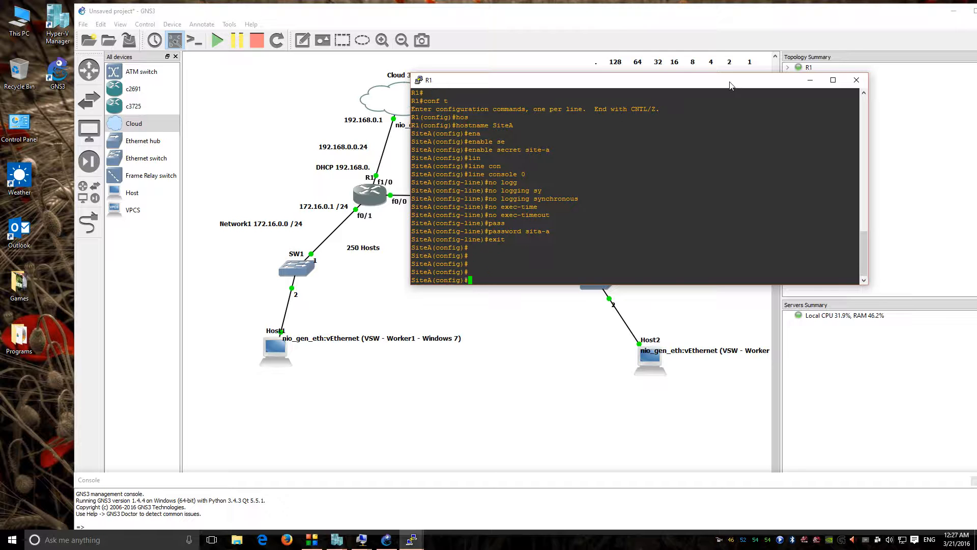
# Step: Enter interface configuration for FastEthernet 0/1
pyautogui.write('inter')
pyautogui.press('Tab')
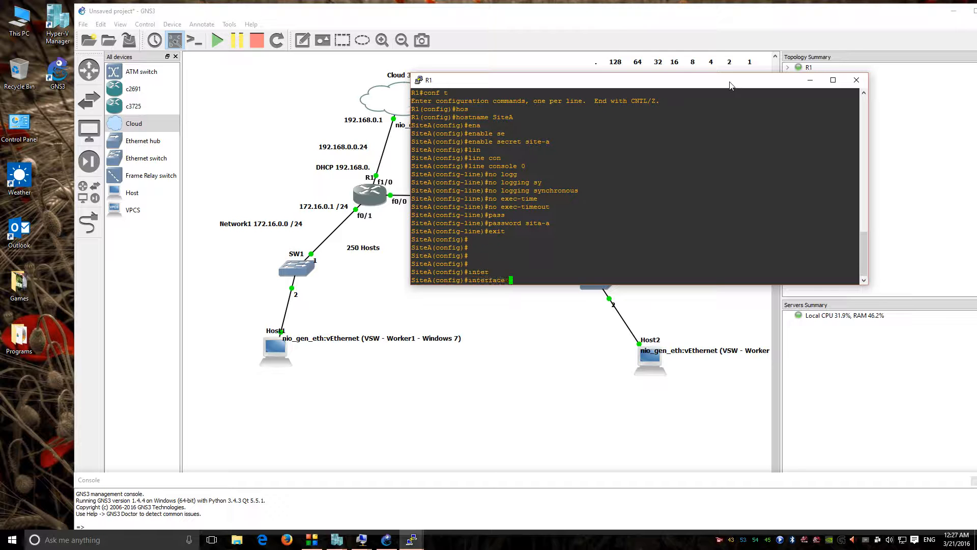
pyautogui.write('fa')
pyautogui.press('Tab')
pyautogui.write('0/.1')
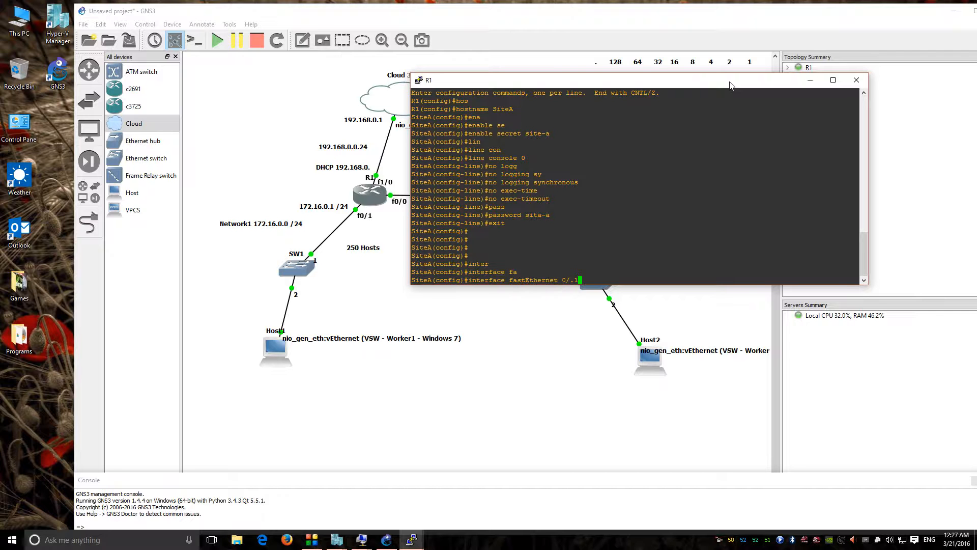
pyautogui.press('Return')
# Step: Assign FastEthernet 0/1 the address 172.16.0.1 255.255.255.0
pyautogui.write('ip add')
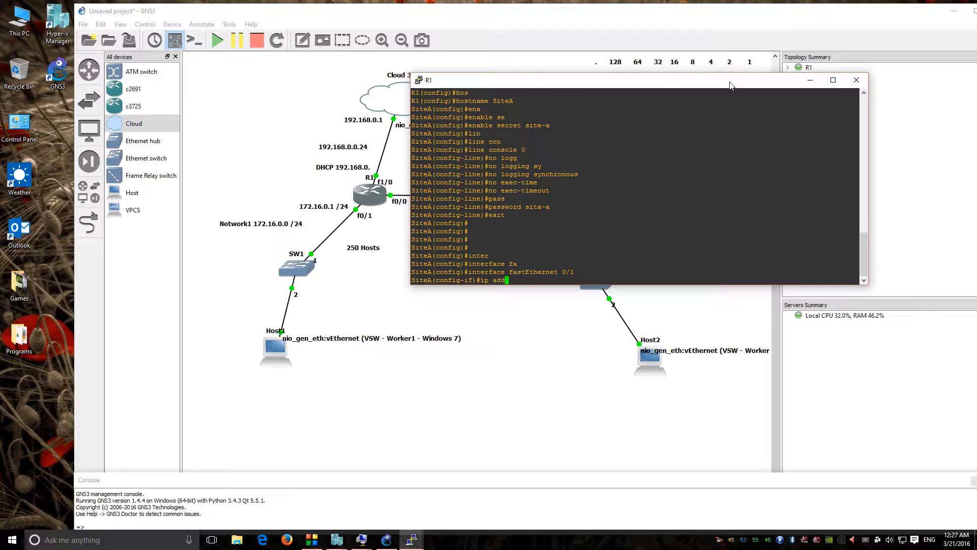
pyautogui.press('Tab')
pyautogui.write('19')
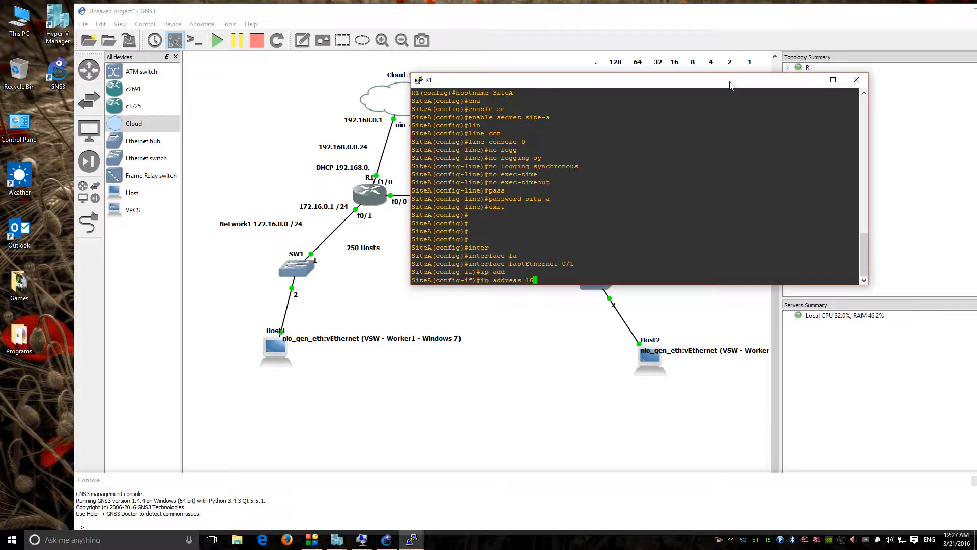
pyautogui.press('BackSpace')
pyautogui.write('7.1')
pyautogui.moveTo(728, 82); pyautogui.dragTo(765, 172)
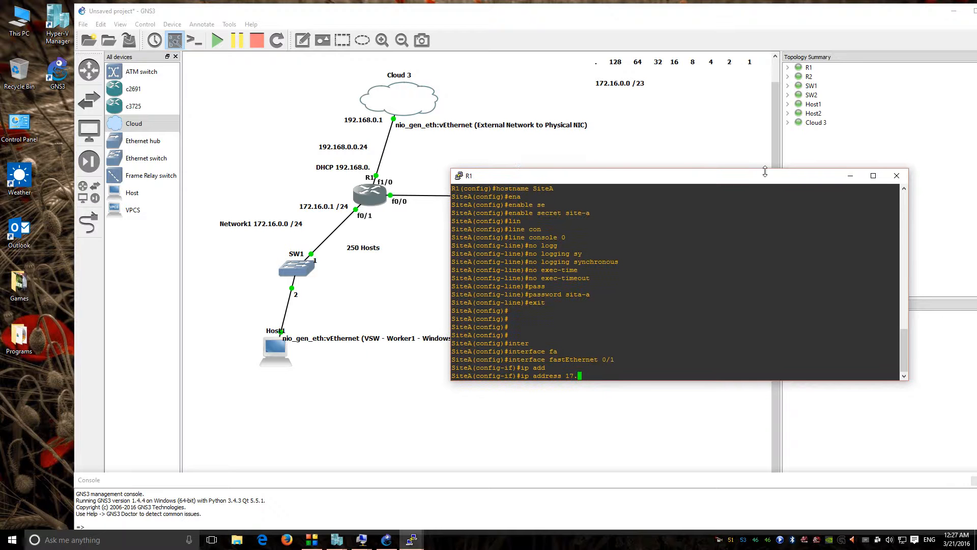
pyautogui.press('BackSpace')
pyautogui.write('2.16.0.1 255.255.255.0')
pyautogui.press('Return')
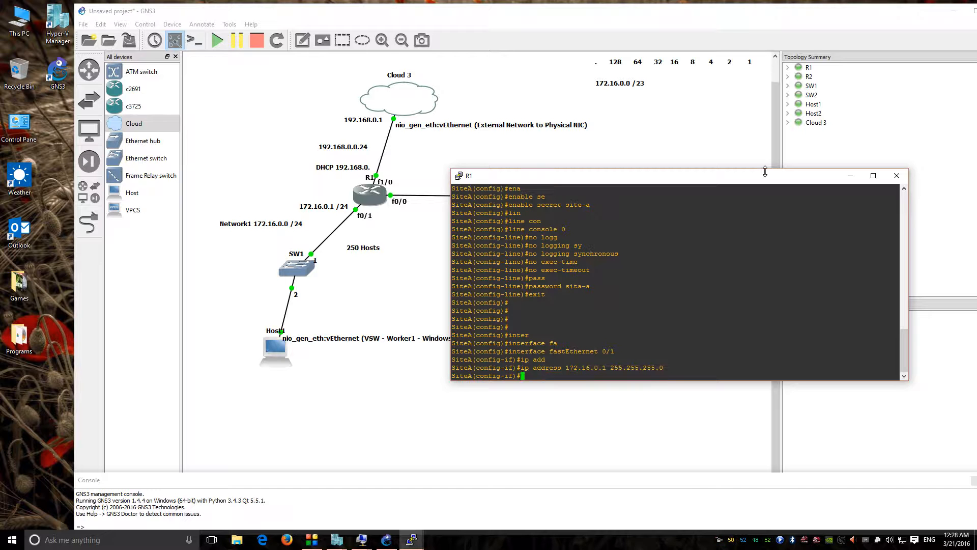
# Step: Give the interface the description 'connnection to rLocalSiteA'
pyautogui.write('des')
pyautogui.press('Tab')
pyautogui.write('connnection to ')
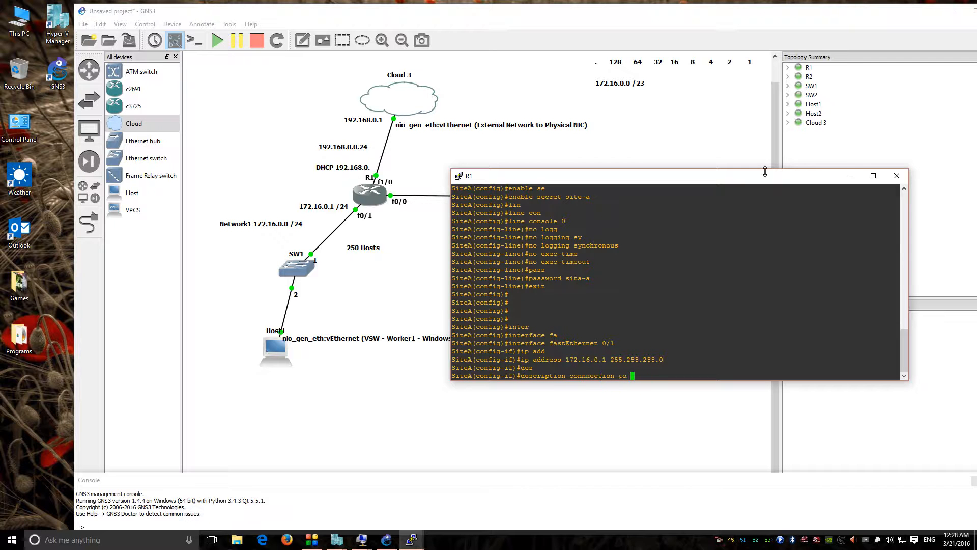
pyautogui.write('rLocalSiteA')
pyautogui.press('Return')
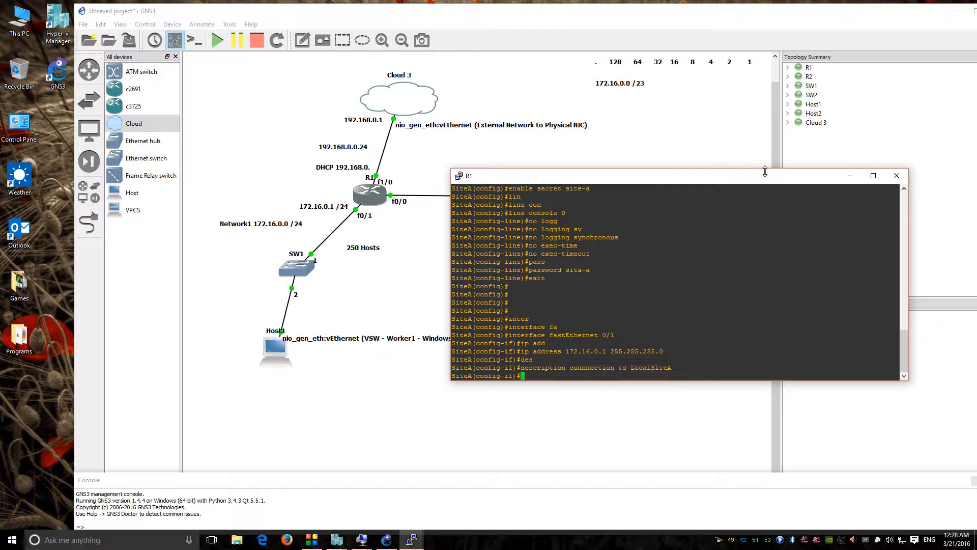
pyautogui.write('no shut')
pyautogui.press('Tab')
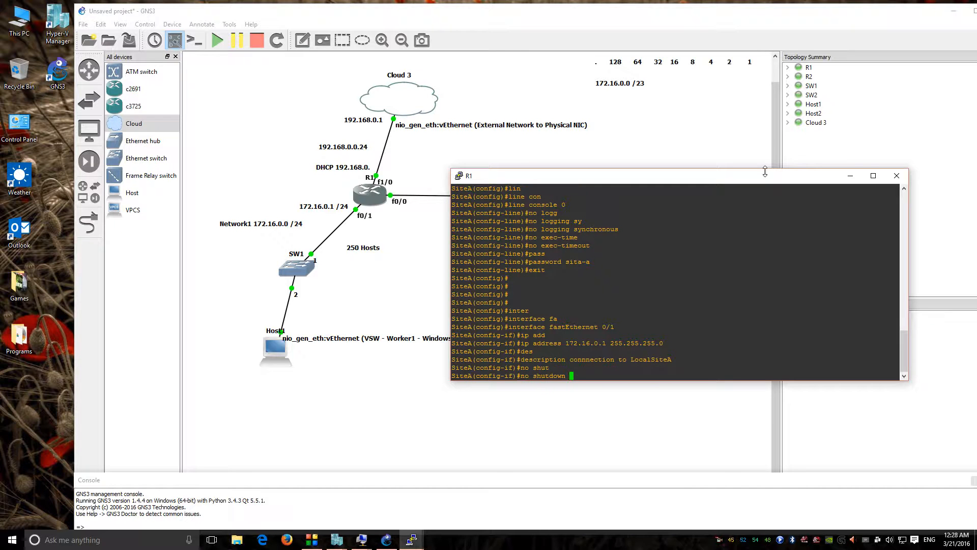
pyautogui.press('BackSpace')
pyautogui.press('BackSpace')
pyautogui.press('BackSpace')
pyautogui.press('BackSpace')
pyautogui.press('BackSpace')
pyautogui.press('BackSpace')
pyautogui.press('BackSpace')
pyautogui.press('BackSpace')
pyautogui.press('BackSpace')
pyautogui.press('BackSpace')
pyautogui.press('BackSpace')
pyautogui.press('BackSpace')
# Step: Mark FastEthernet 0/1 as ip nat inside
pyautogui.write('ip nat insa')
pyautogui.press('Tab')
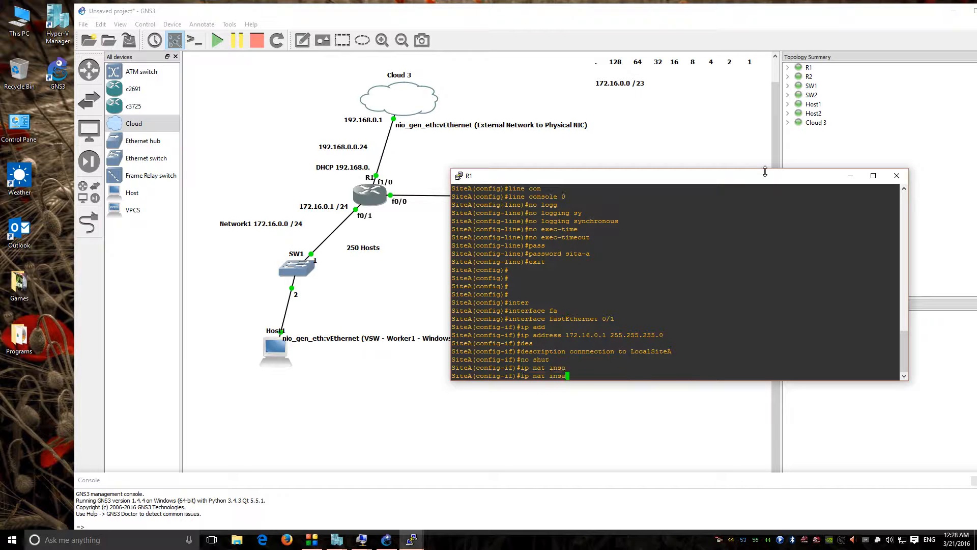
pyautogui.press('BackSpace')
pyautogui.write('i')
pyautogui.press('Tab')
pyautogui.press('Return')
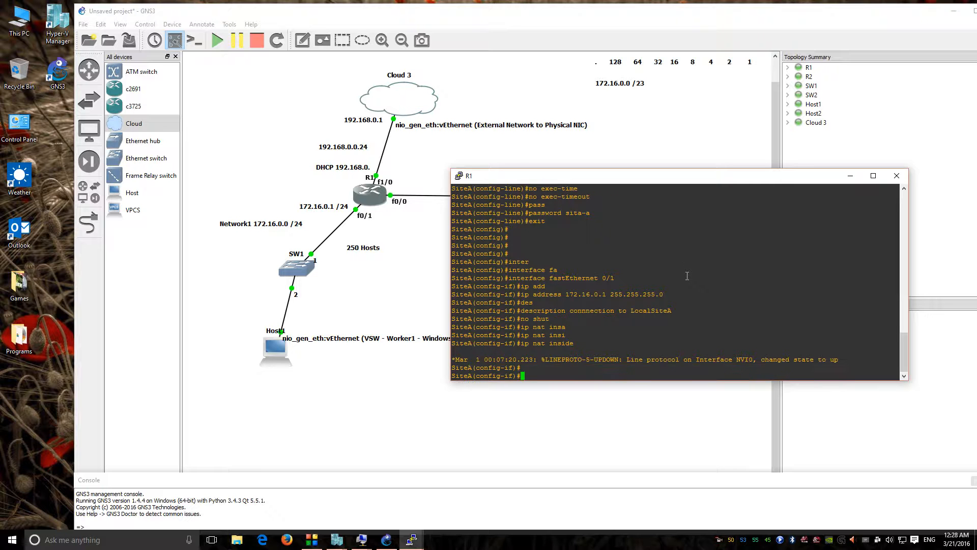
# Step: Bring FastEthernet 0/1 up with no shutdown and exit back to global configuration
pyautogui.write('no shut')
pyautogui.press('Tab')
pyautogui.press('Return')
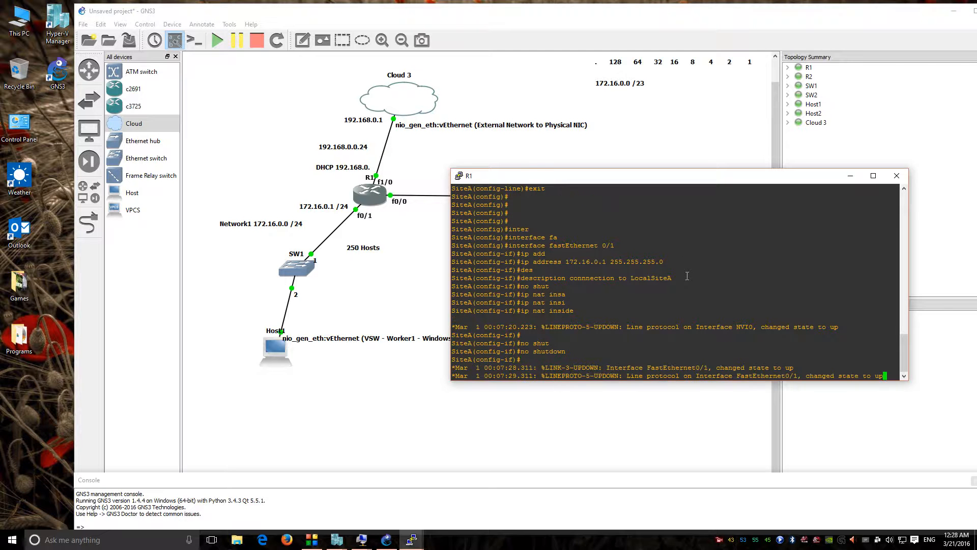
pyautogui.press('Return')
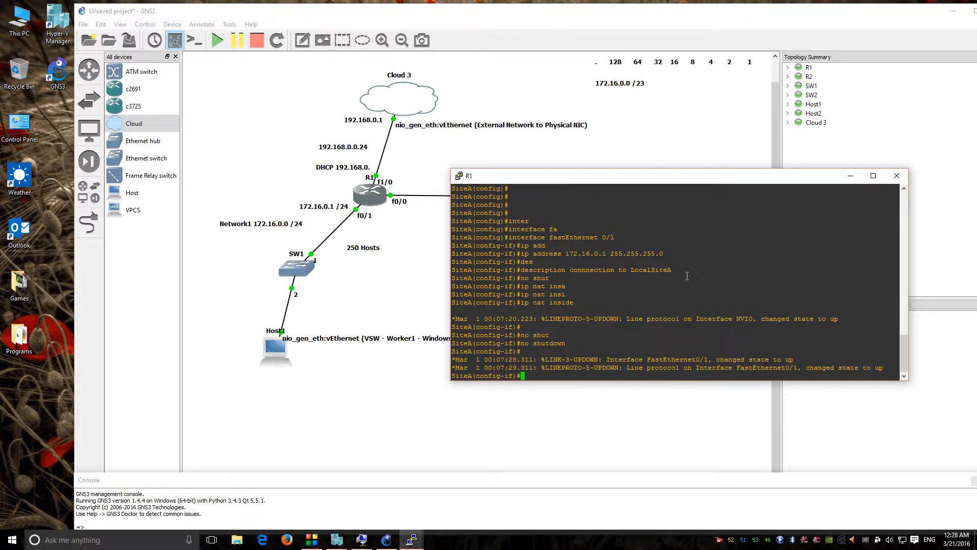
pyautogui.write('exit')
pyautogui.press('Return')
pyautogui.press('Return')
pyautogui.write('inter')
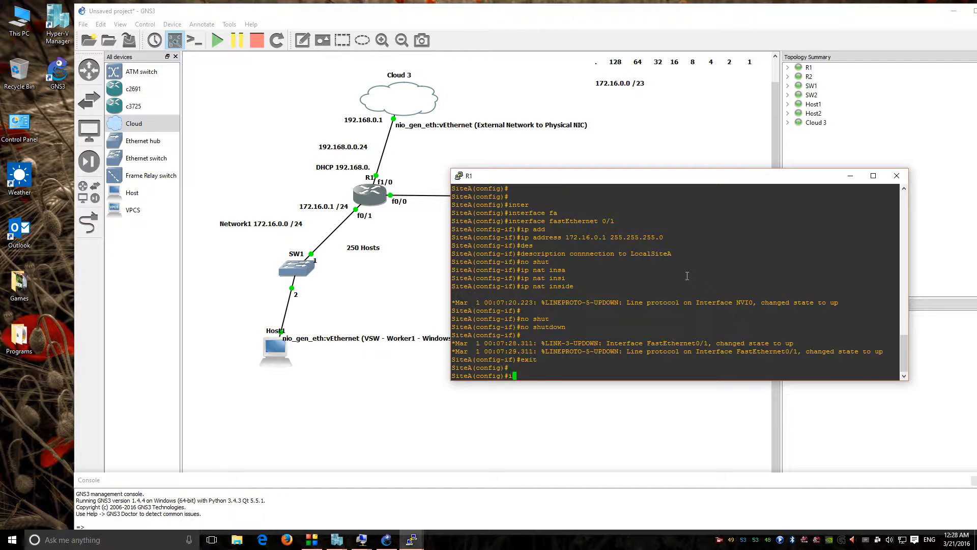
pyautogui.press('Tab')
pyautogui.write('fa')
pyautogui.press('Tab')
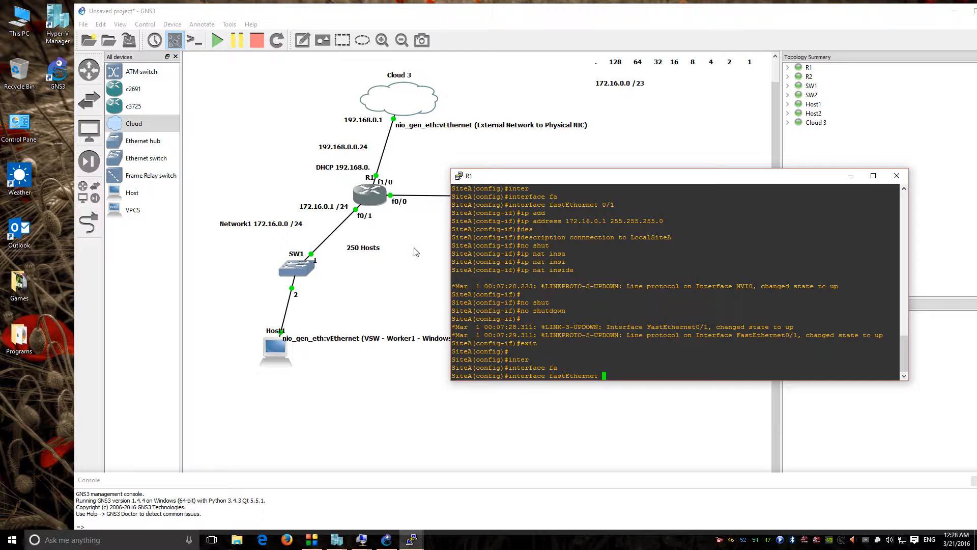
# Step: Move the console aside, select interface FastEthernet 0/0, and start an ip address command
pyautogui.write('0/')
pyautogui.press('BackSpace')
pyautogui.press('BackSpace')
pyautogui.press('BackSpace')
pyautogui.moveTo(567, 187); pyautogui.dragTo(609, 228)
pyautogui.click(610, 227)
pyautogui.moveTo(620, 180); pyautogui.dragTo(662, 222)
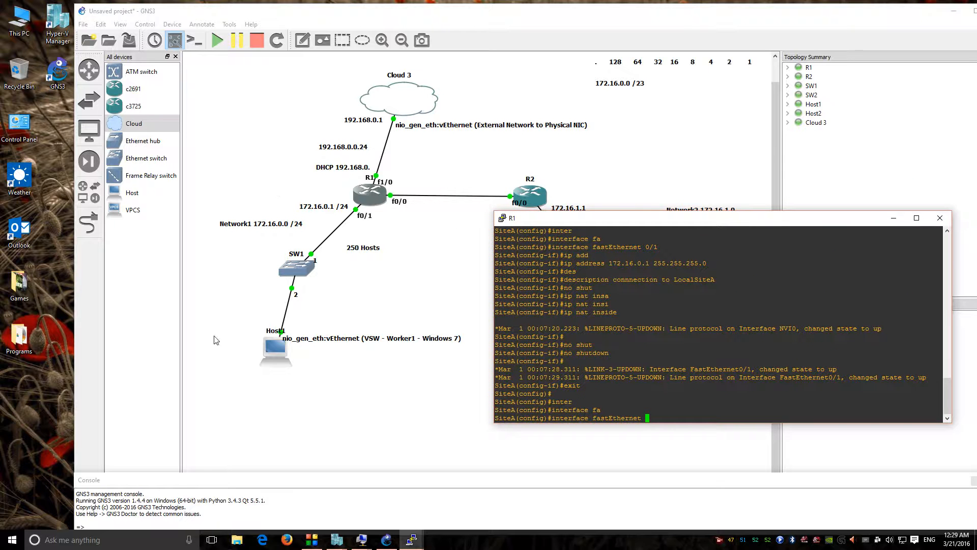
pyautogui.moveTo(698, 224); pyautogui.dragTo(707, 212)
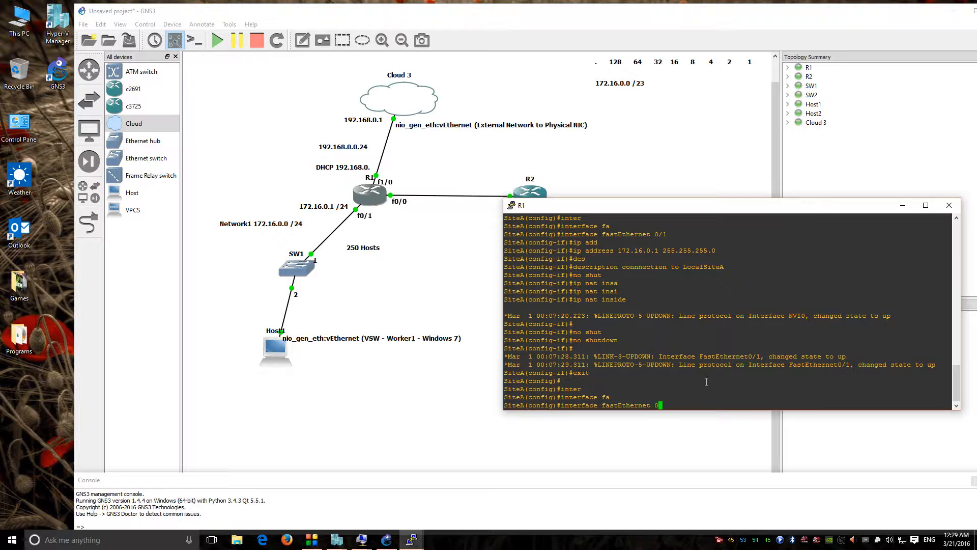
pyautogui.write('0/0')
pyautogui.press('Return')
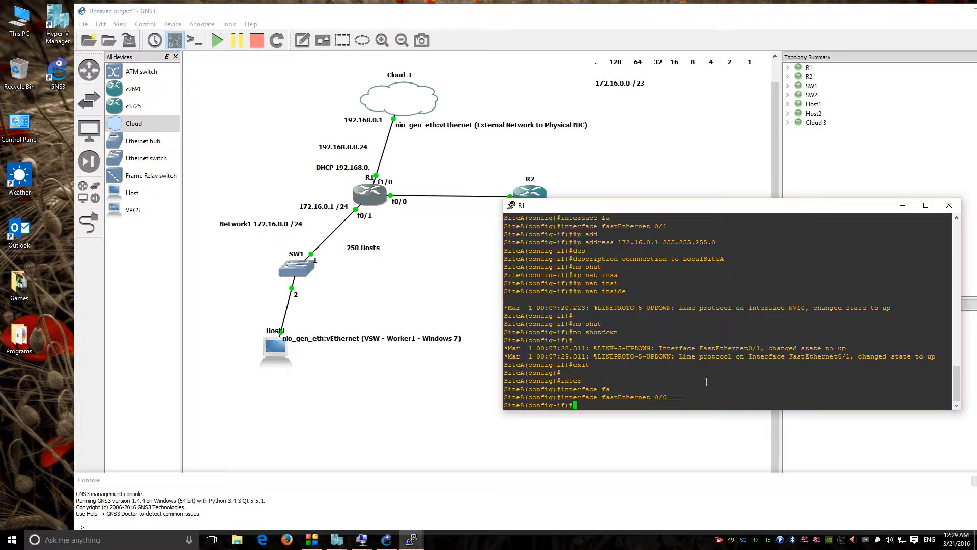
pyautogui.write('ip ad')
pyautogui.press('Tab')
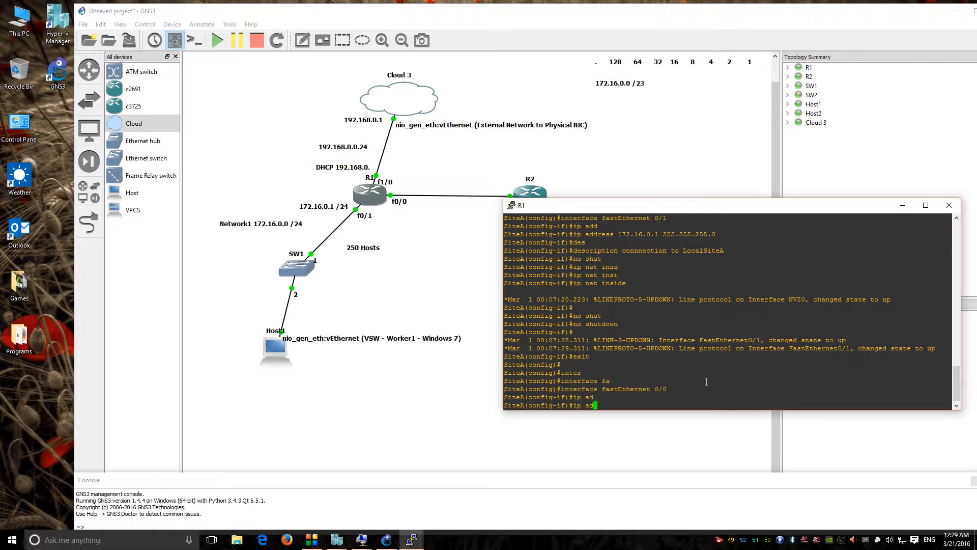
# Step: Add a 'Network3' label on the topology canvas
pyautogui.click(645, 194)
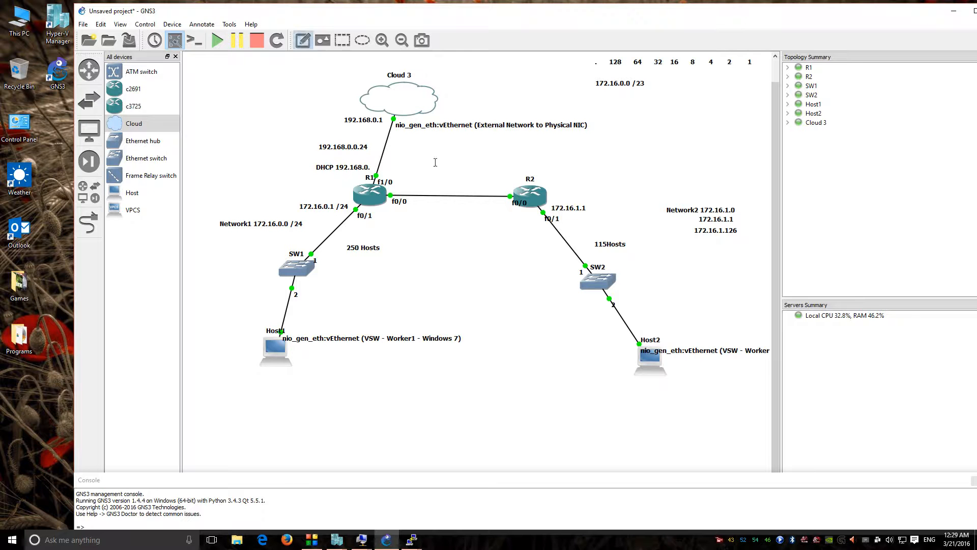
pyautogui.write('Network3')
pyautogui.press('Return')
pyautogui.press('Return')
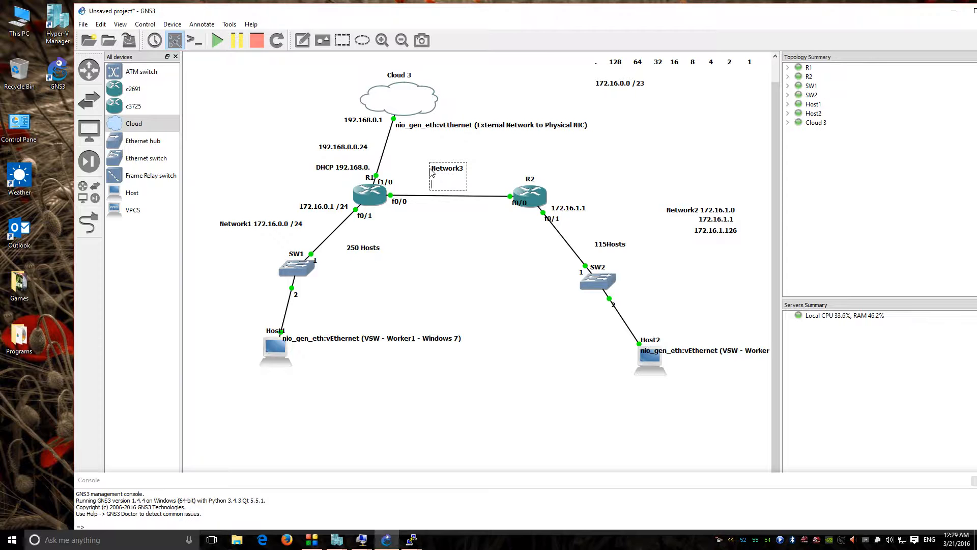
pyautogui.press('BackSpace')
pyautogui.press('BackSpace')
# Step: Add a '172.16.1.127' note below the 172.16.1.126 annotation
pyautogui.doubleClick(723, 231)
pyautogui.click(723, 234)
pyautogui.click(714, 242)
pyautogui.click(303, 41)
pyautogui.click(694, 237)
pyautogui.write('172.16.1.127')
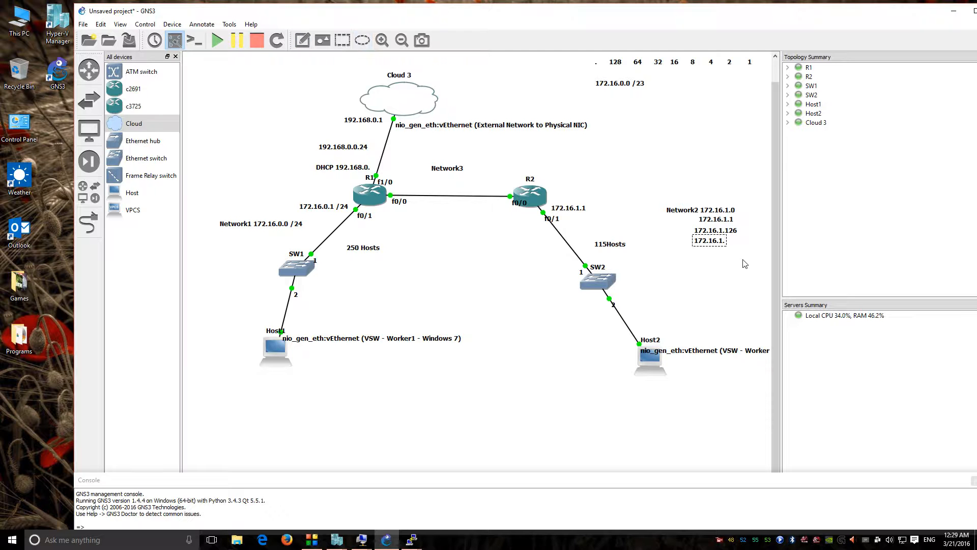
pyautogui.press('Return')
pyautogui.write('172.16.1.128')
pyautogui.press('BackSpace')
pyautogui.press('BackSpace')
pyautogui.press('BackSpace')
pyautogui.press('BackSpace')
pyautogui.press('BackSpace')
pyautogui.press('BackSpace')
pyautogui.press('BackSpace')
pyautogui.press('BackSpace')
pyautogui.press('BackSpace')
pyautogui.press('BackSpace')
# Step: Add a second line '172.16.1.128 /30' to the Network3 label
pyautogui.click(452, 169)
pyautogui.doubleClick(463, 172)
pyautogui.click(465, 172)
pyautogui.press('Return')
pyautogui.write('172.16')
pyautogui.write('.1.12')
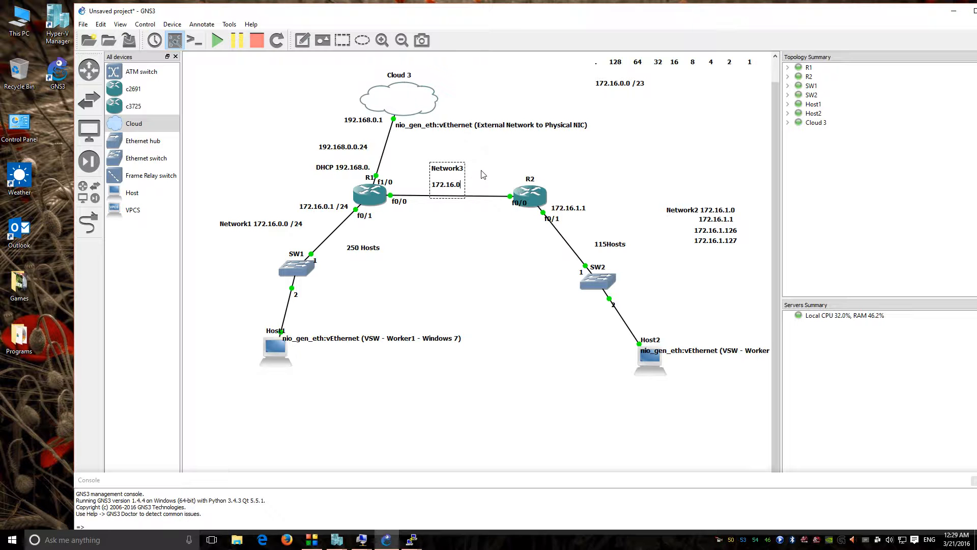
pyautogui.write('8 /30')
pyautogui.click(738, 246)
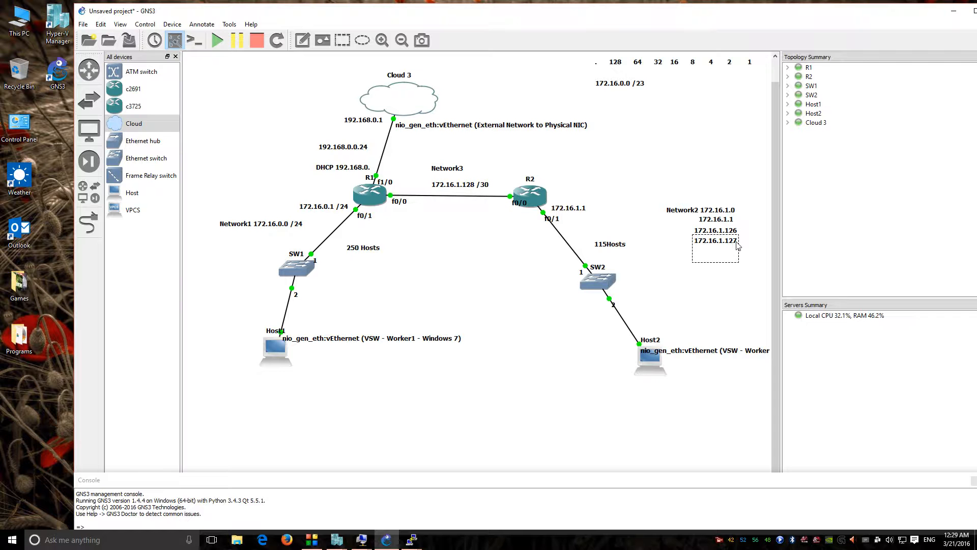
# Step: Append '/25' to the Network2 172.16.1.0 label and nudge the Network3 label upward
pyautogui.click(731, 211)
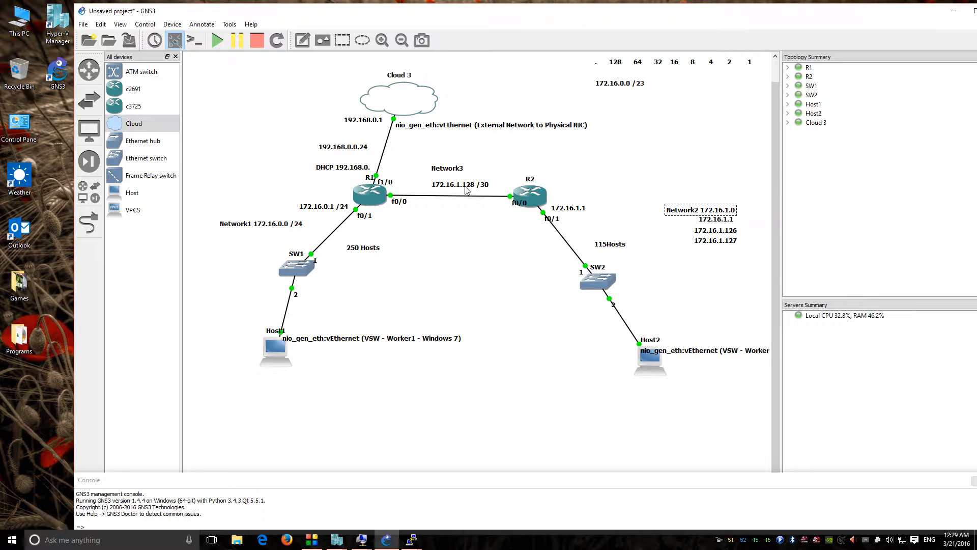
pyautogui.doubleClick(736, 212)
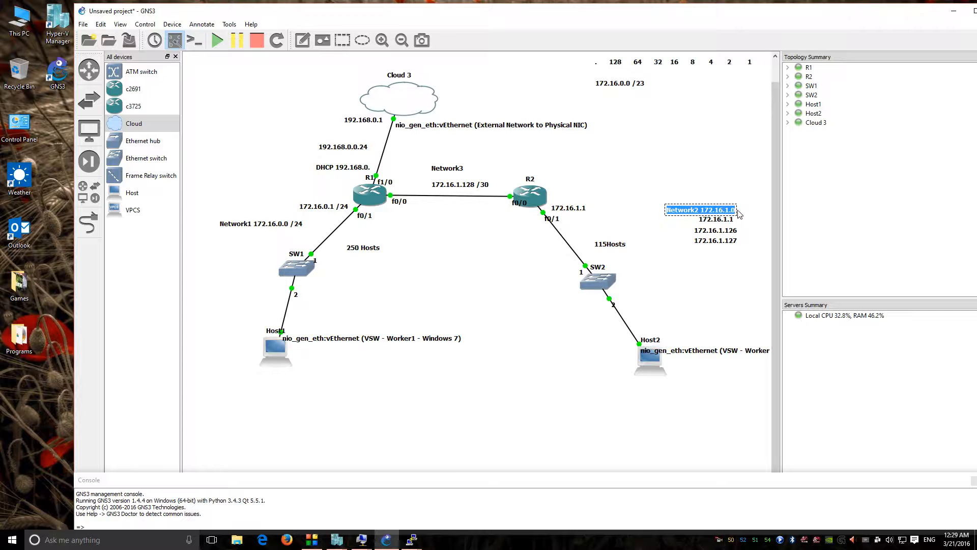
pyautogui.click(736, 211)
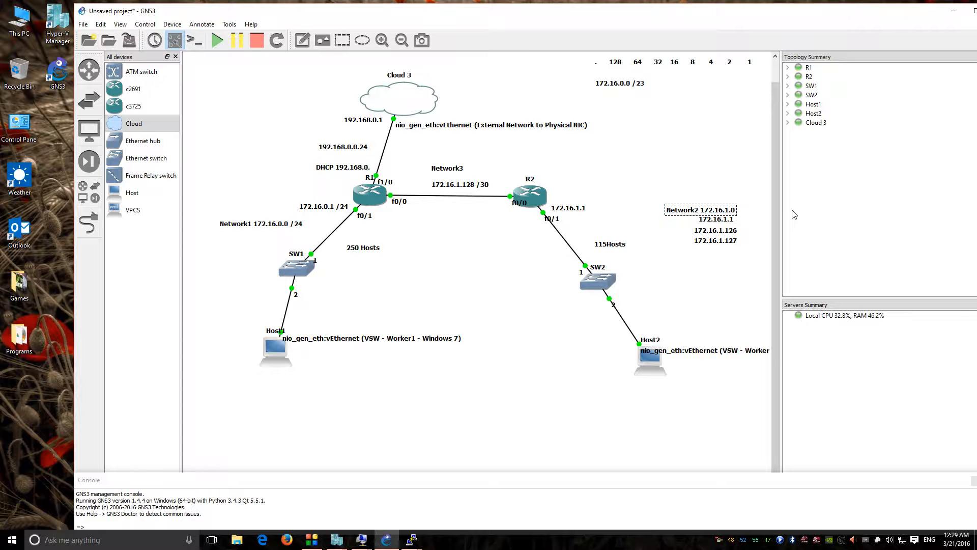
pyautogui.write('/25')
pyautogui.click(712, 168)
pyautogui.moveTo(441, 190); pyautogui.dragTo(442, 187)
pyautogui.click(417, 239)
# Step: Begin entering 172.16.1.129 in the R1 console and add a '.129' note beside R1's f0/0
pyautogui.moveTo(411, 539)
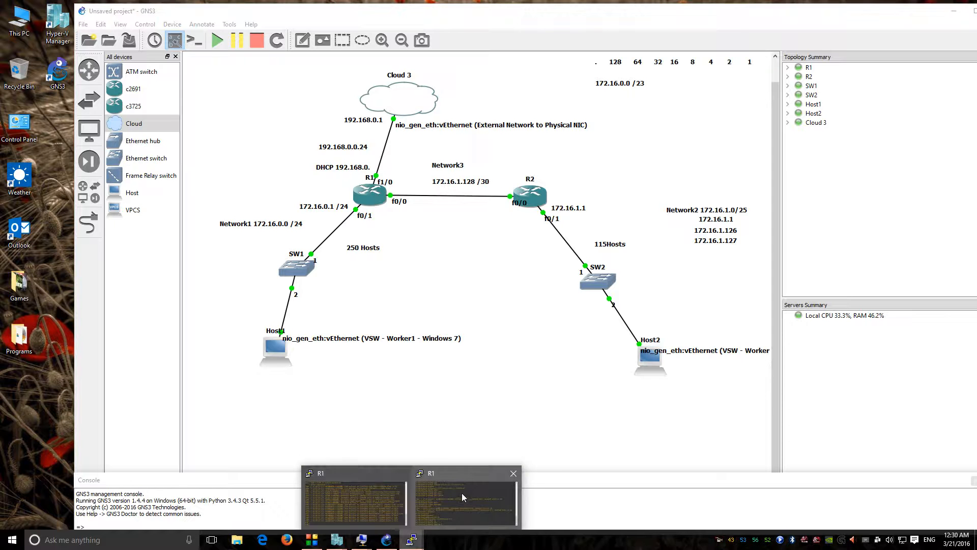
pyautogui.click(362, 487)
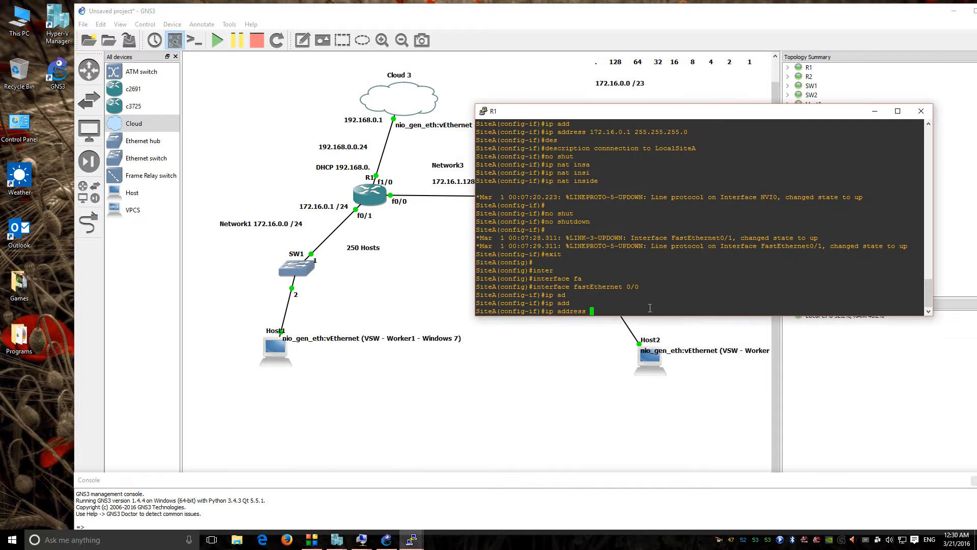
pyautogui.write('172.16.1.129')
pyautogui.click(303, 40)
pyautogui.click(397, 187)
pyautogui.write('.129')
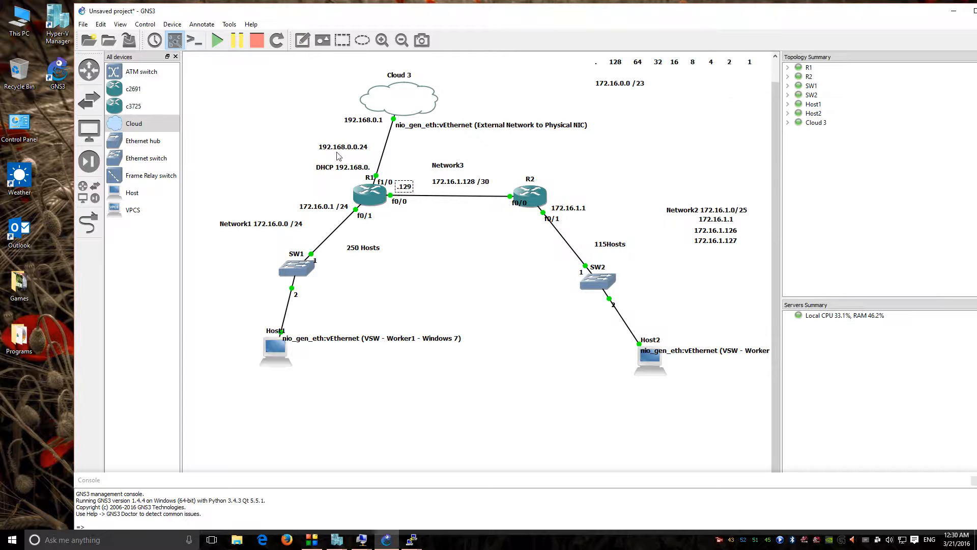
pyautogui.click(427, 275)
# Step: Finish f0/0 with mask 255.255.255.252, description 'connection to SiteB-R2', and no shutdown
pyautogui.click(414, 540)
pyautogui.click(469, 503)
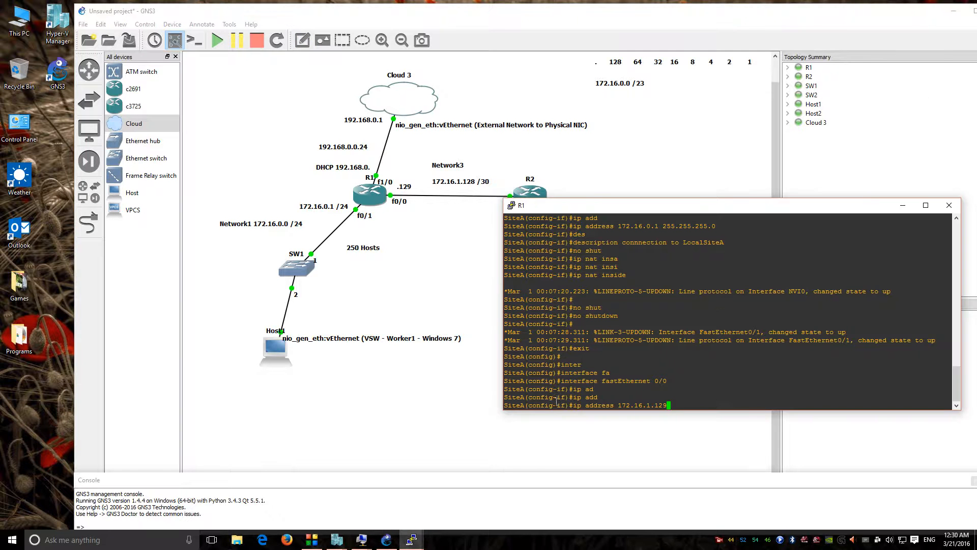
pyautogui.write('255.255.255.252')
pyautogui.press('Return')
pyautogui.write('des')
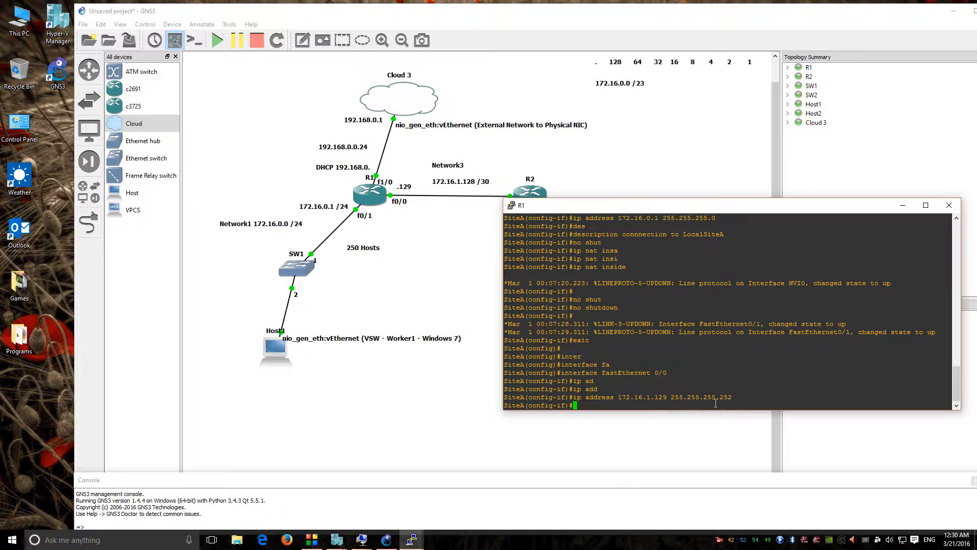
pyautogui.press('Tab')
pyautogui.write('connec')
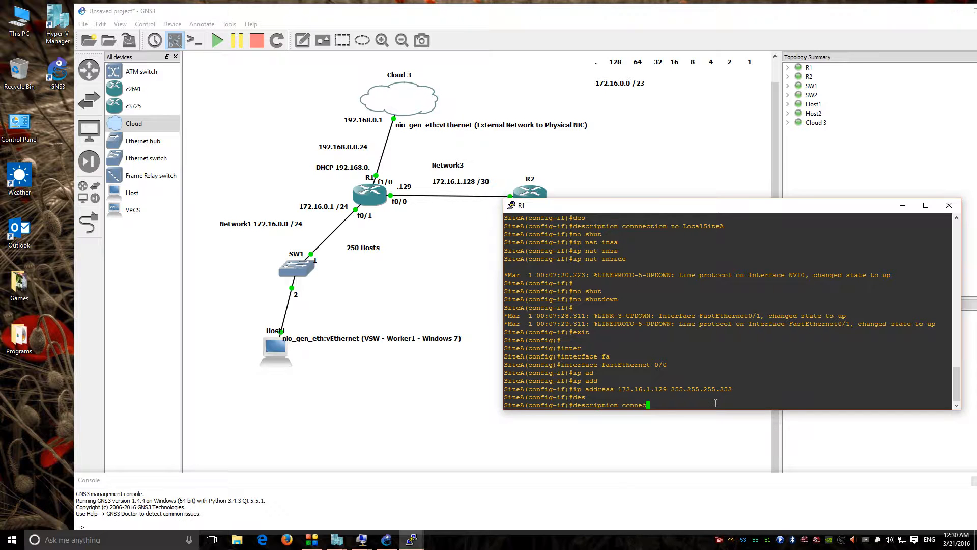
pyautogui.write('tion to SiteB-R2')
pyautogui.press('Return')
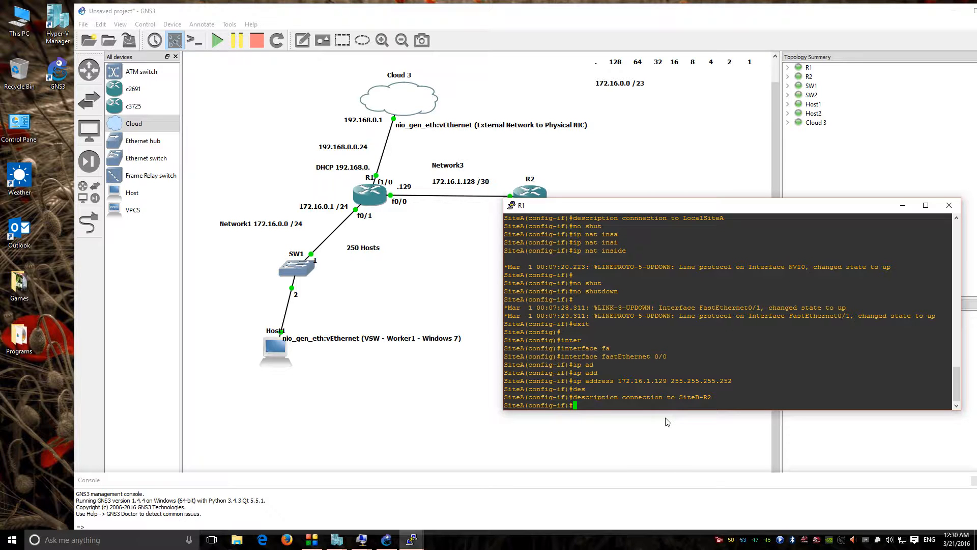
pyautogui.write('no shu')
pyautogui.press('Tab')
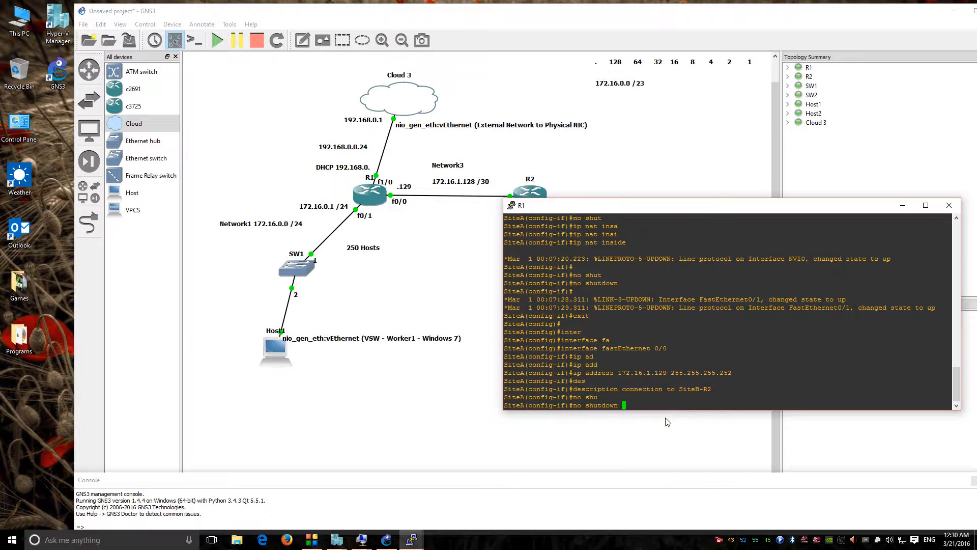
pyautogui.press('Return')
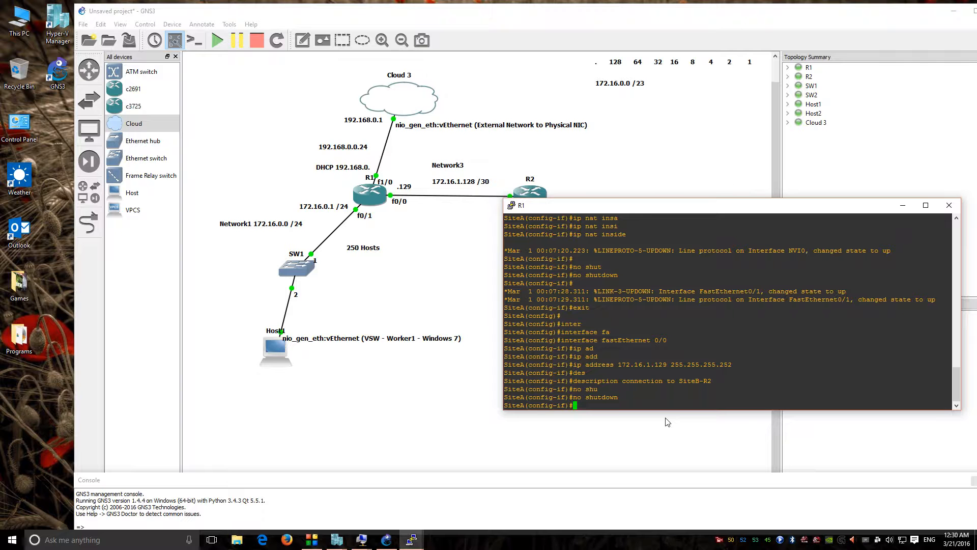
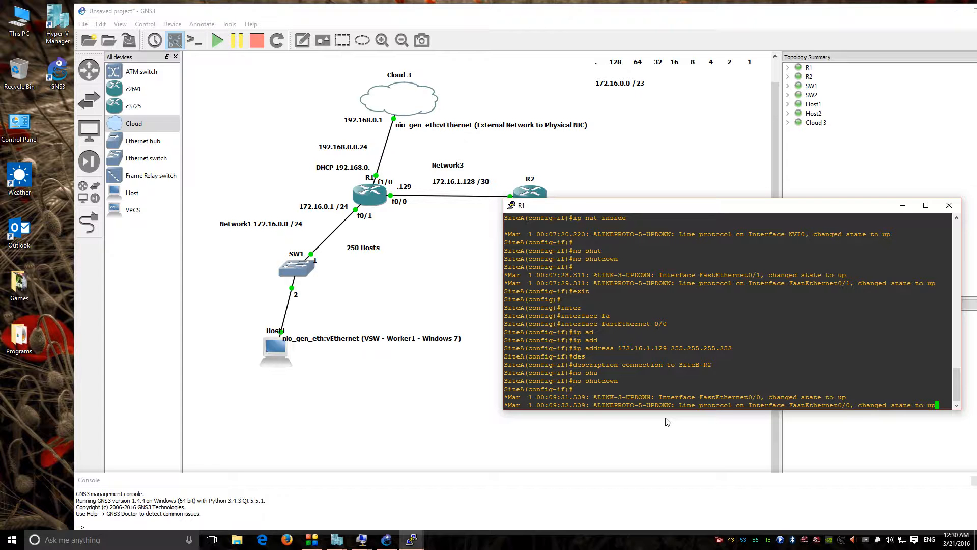
# Step: Mark R1's FastEthernet0/0 as NAT inside with 'ip nat inside', then exit interface mode
pyautogui.moveTo(589, 209); pyautogui.dragTo(574, 212)
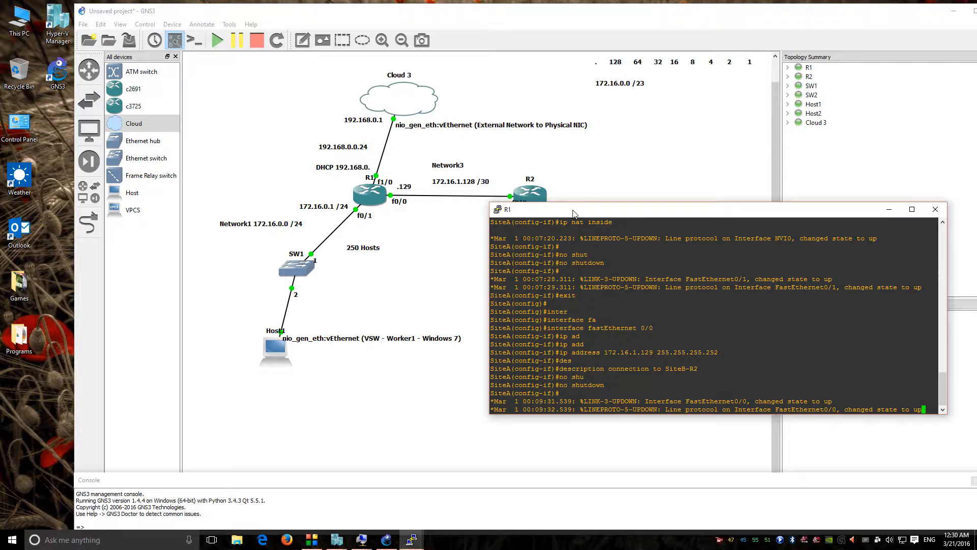
pyautogui.press('Return')
pyautogui.press('Return')
pyautogui.press('Return')
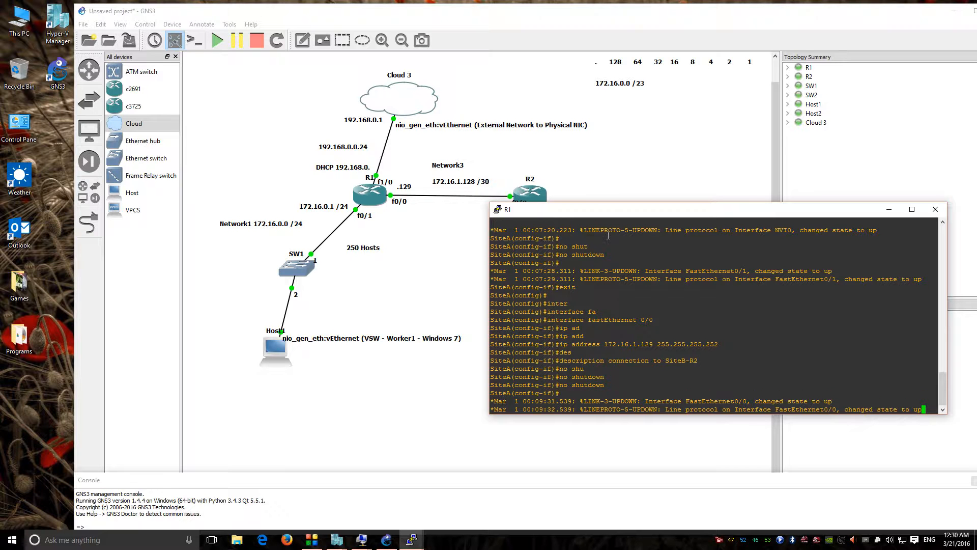
pyautogui.write('ip nat ins')
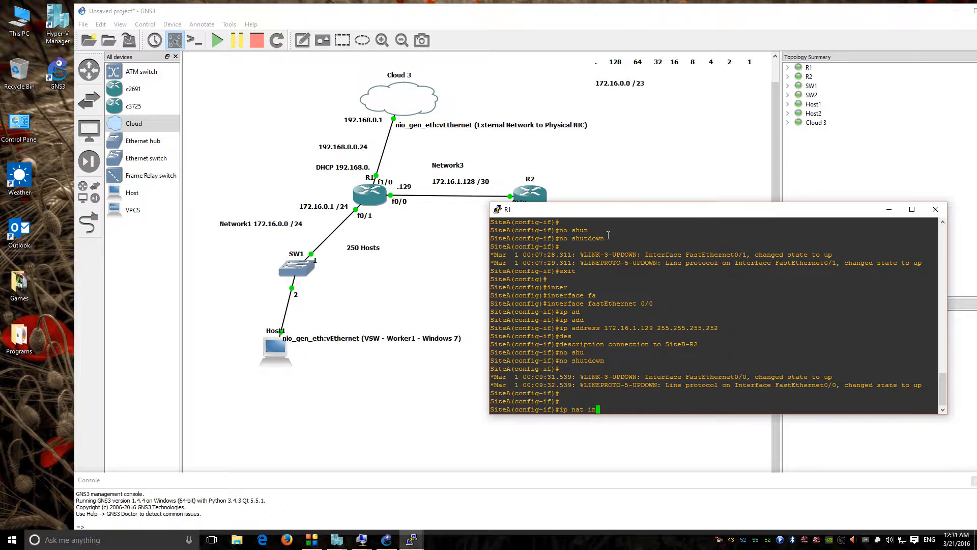
pyautogui.press('Tab')
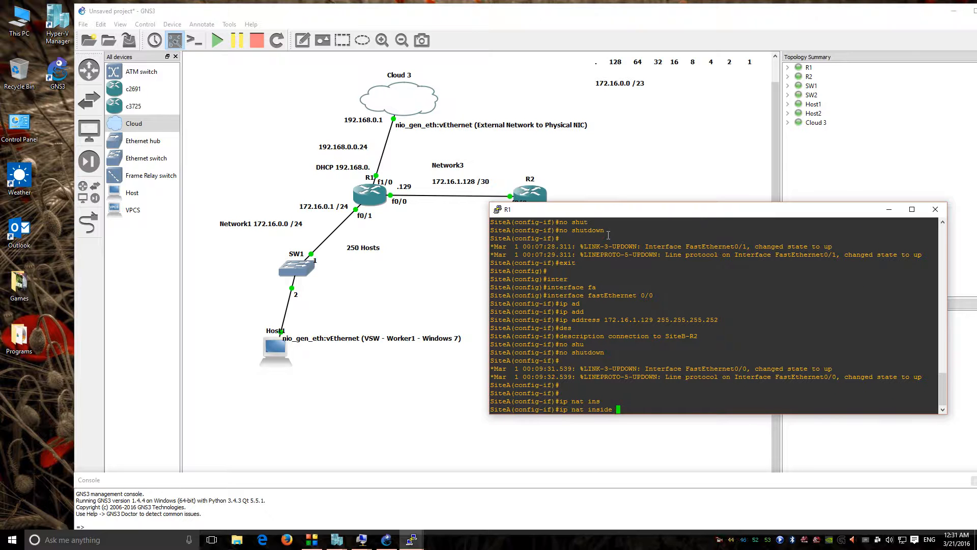
pyautogui.press('BackSpace')
pyautogui.press('BackSpace')
pyautogui.press('BackSpace')
pyautogui.press('BackSpace')
pyautogui.press('BackSpace')
pyautogui.press('BackSpace')
pyautogui.press('BackSpace')
pyautogui.press('BackSpace')
pyautogui.press('BackSpace')
pyautogui.press('BackSpace')
pyautogui.press('BackSpace')
pyautogui.press('BackSpace')
pyautogui.press('BackSpace')
pyautogui.write('p nat')
pyautogui.press('Tab')
pyautogui.write('ins')
pyautogui.press('Tab')
pyautogui.press('Return')
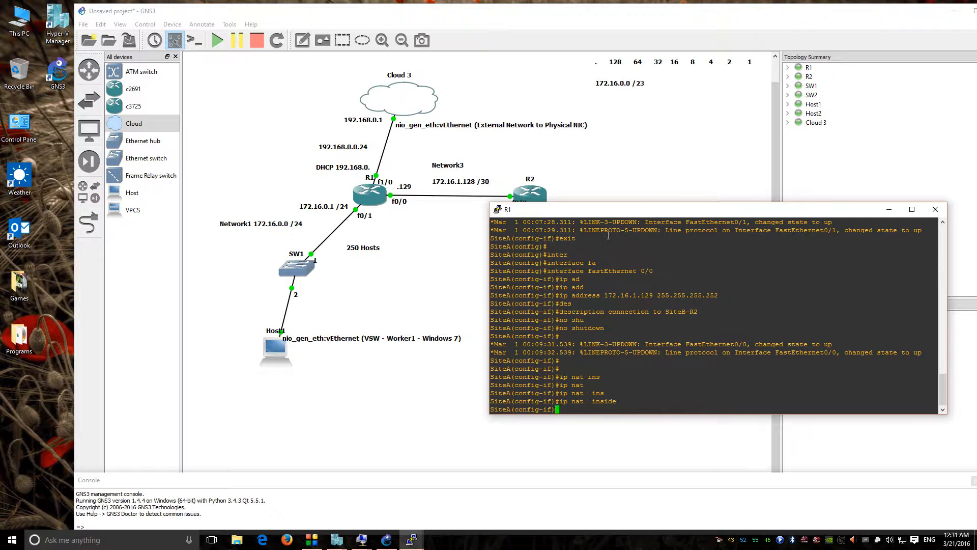
pyautogui.write('exit')
pyautogui.press('Return')
pyautogui.press('Return')
pyautogui.press('Return')
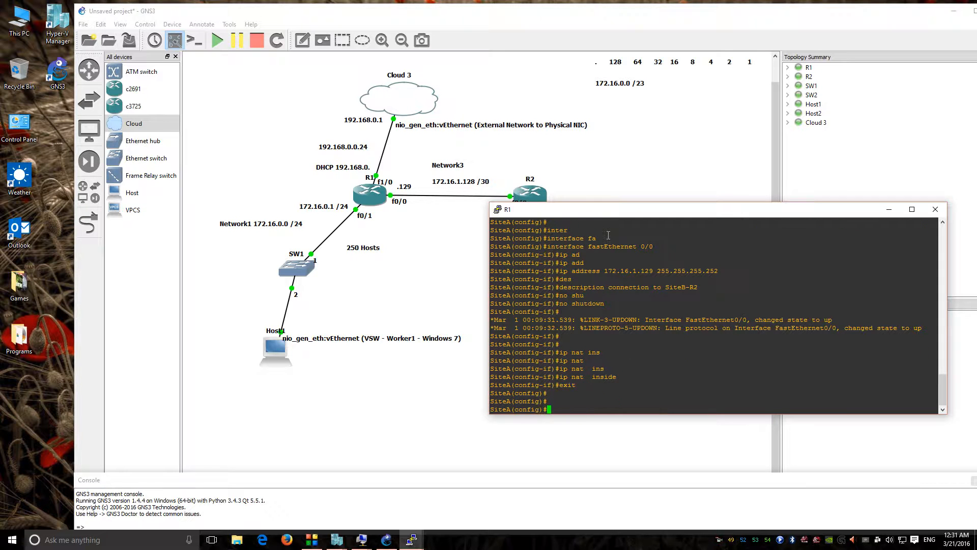
# Step: Enable domain lookup on R1 and set 192.168.0.1 as its name server
pyautogui.write('ip dom')
pyautogui.press('Tab')
pyautogui.write('-lo')
pyautogui.press('Tab')
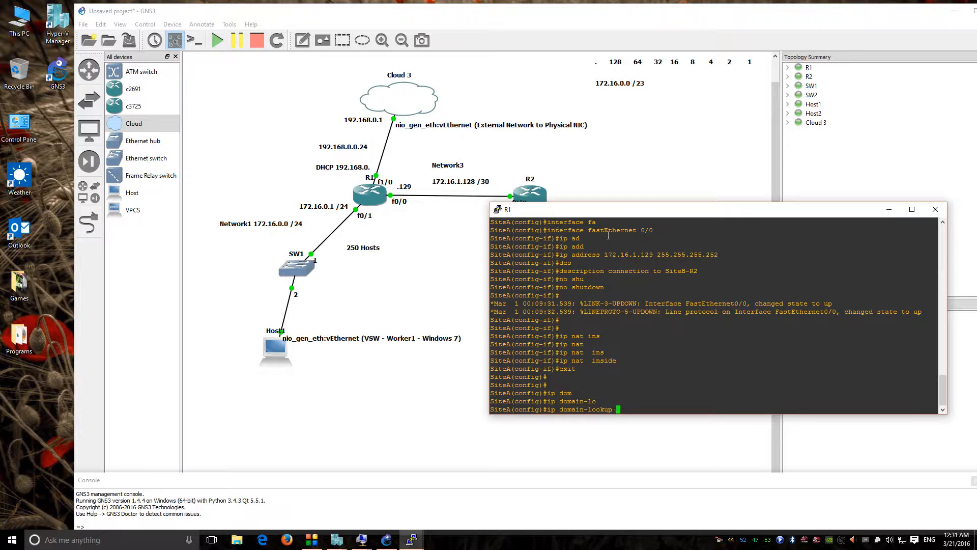
pyautogui.press('Return')
pyautogui.write('ip ')
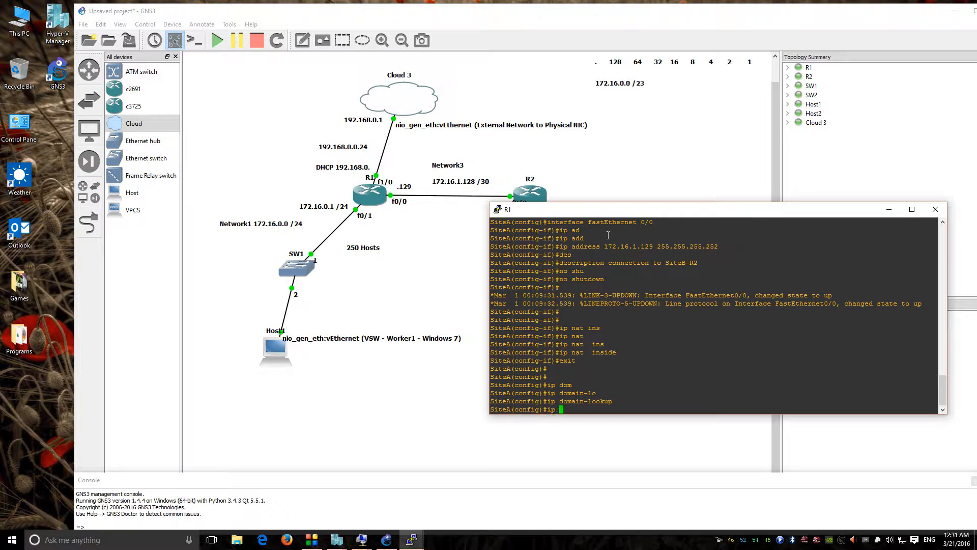
pyautogui.write('nam')
pyautogui.press('Tab')
pyautogui.write('192.')
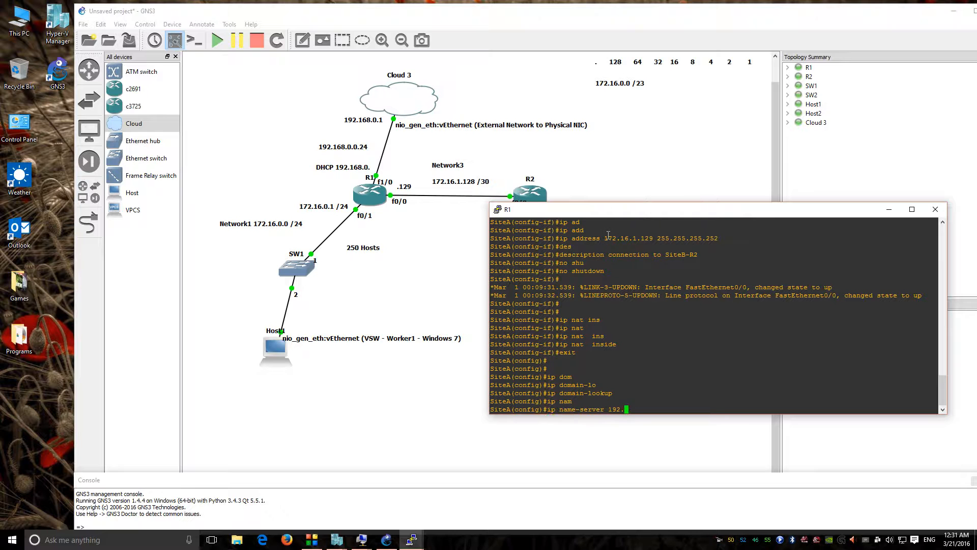
pyautogui.write('168.0.1')
pyautogui.press('Return')
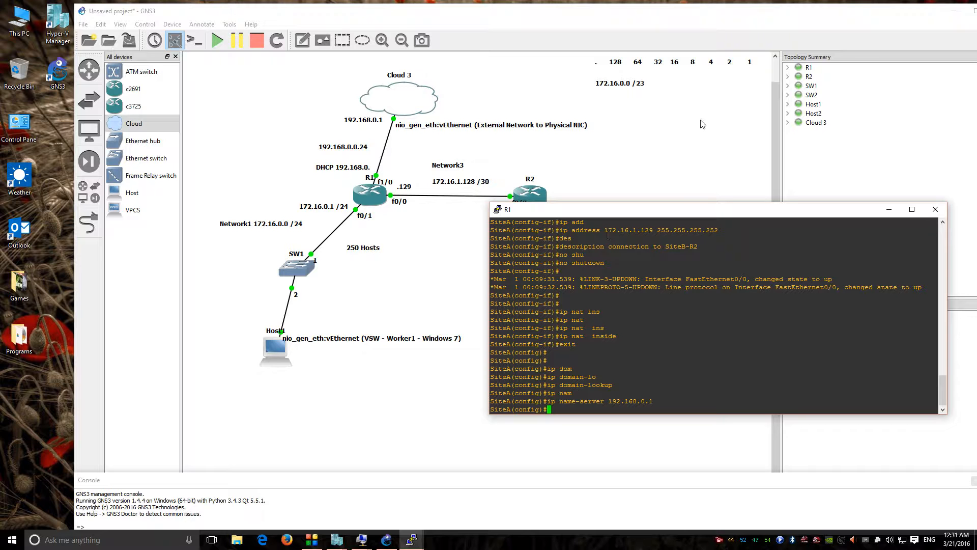
# Step: Return to privileged mode and save R1's running configuration to startup-config
pyautogui.write('exit')
pyautogui.press('Return')
pyautogui.press('Return')
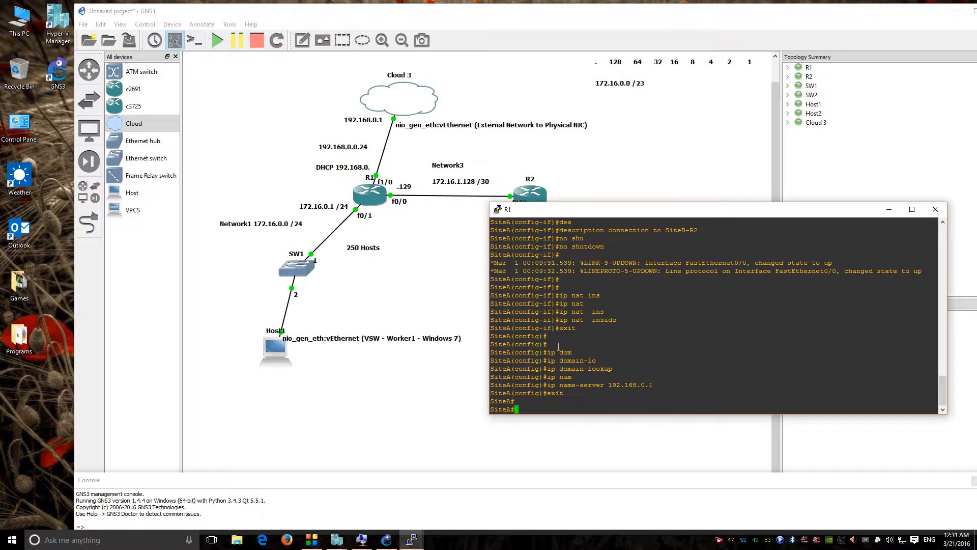
pyautogui.write('con')
pyautogui.write('copy ')
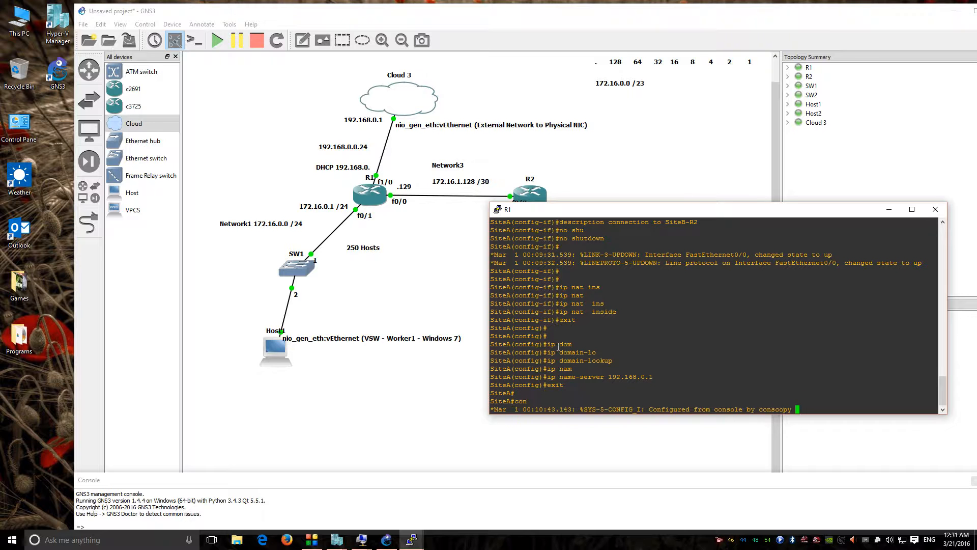
pyautogui.write('run st')
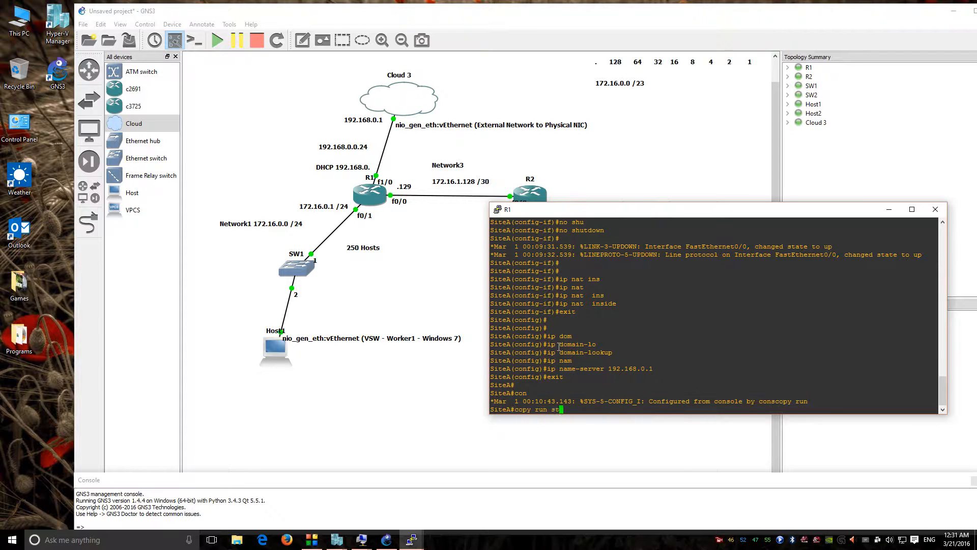
pyautogui.press('Tab')
pyautogui.press('Return')
pyautogui.press('Return')
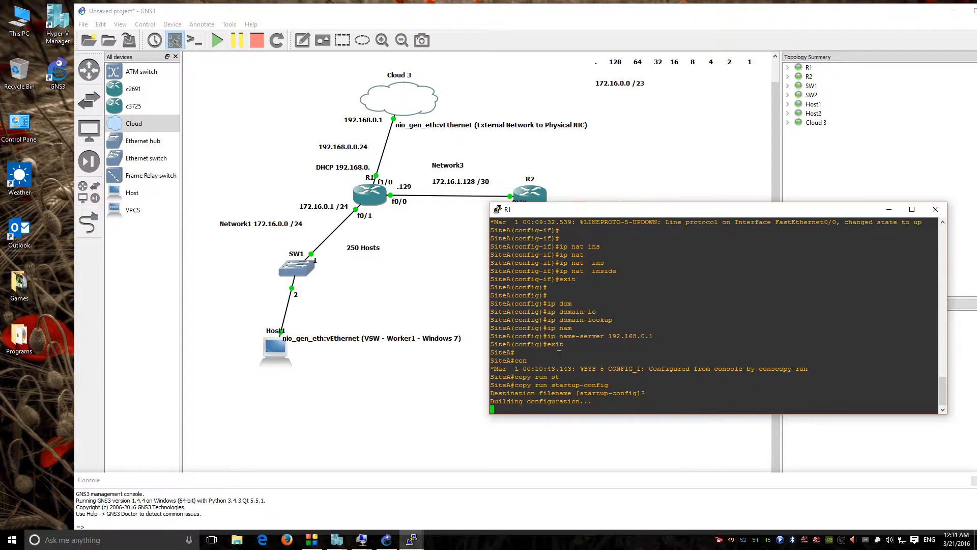
pyautogui.press('Return')
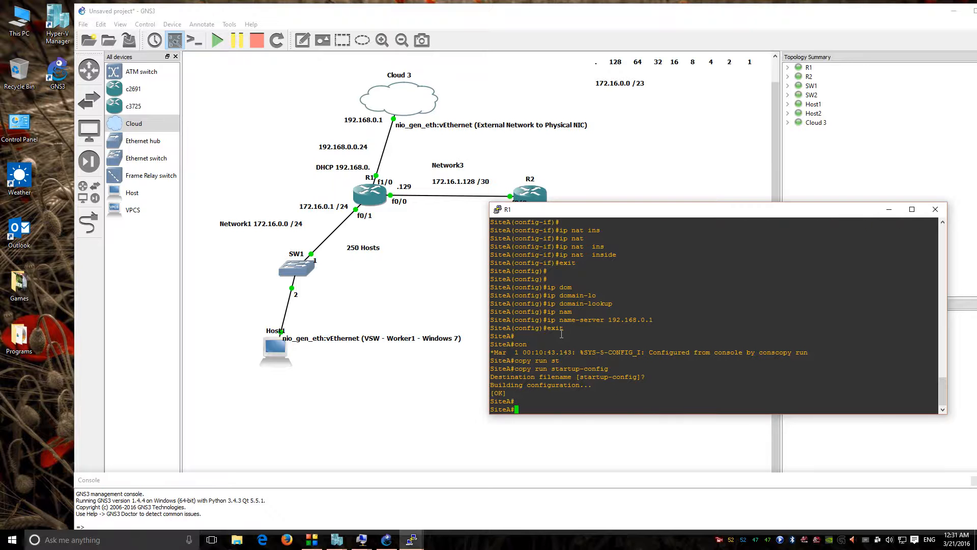
# Step: Switch from R1's console to R2's and rename R2 to SiteB
pyautogui.click(935, 209)
pyautogui.doubleClick(530, 192)
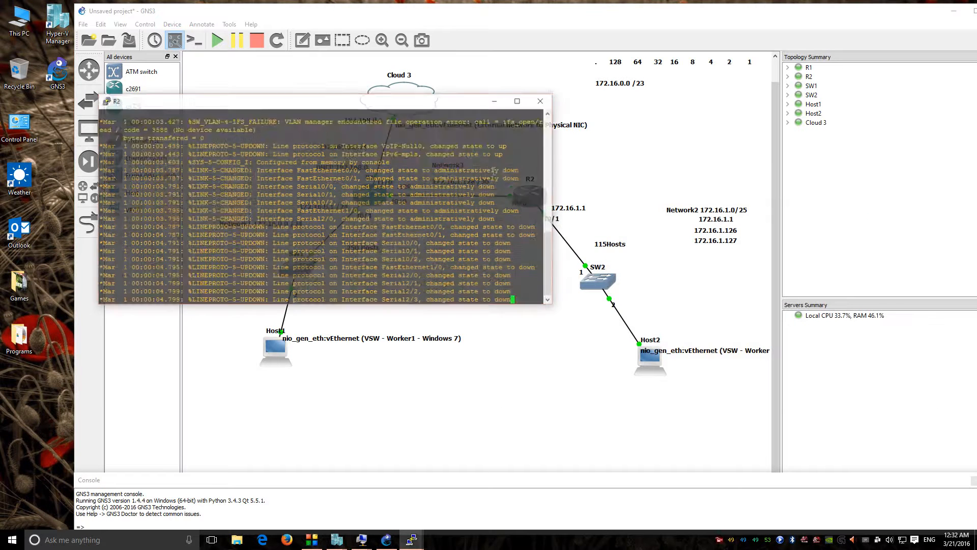
pyautogui.moveTo(413, 108); pyautogui.dragTo(842, 42)
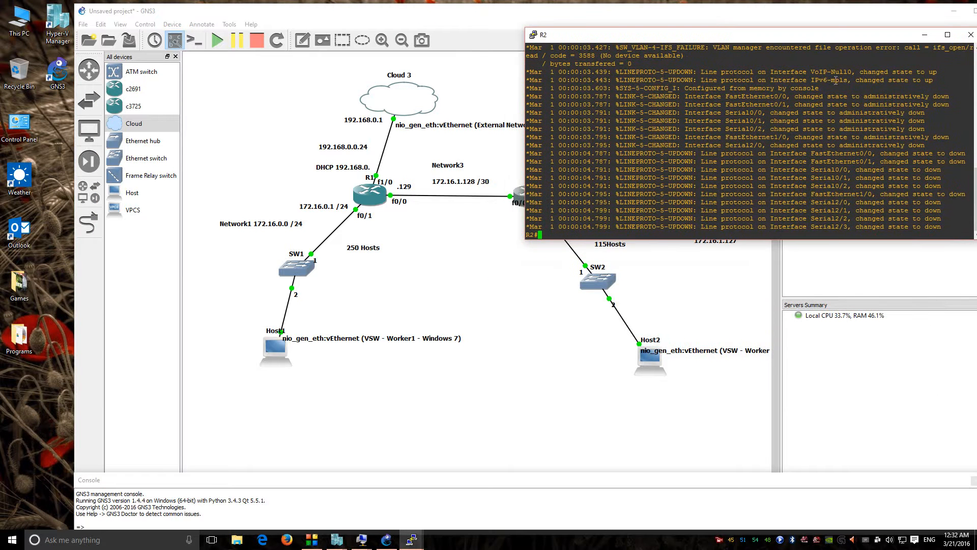
pyautogui.press('Return')
pyautogui.press('Return')
pyautogui.write('conf t')
pyautogui.press('Return')
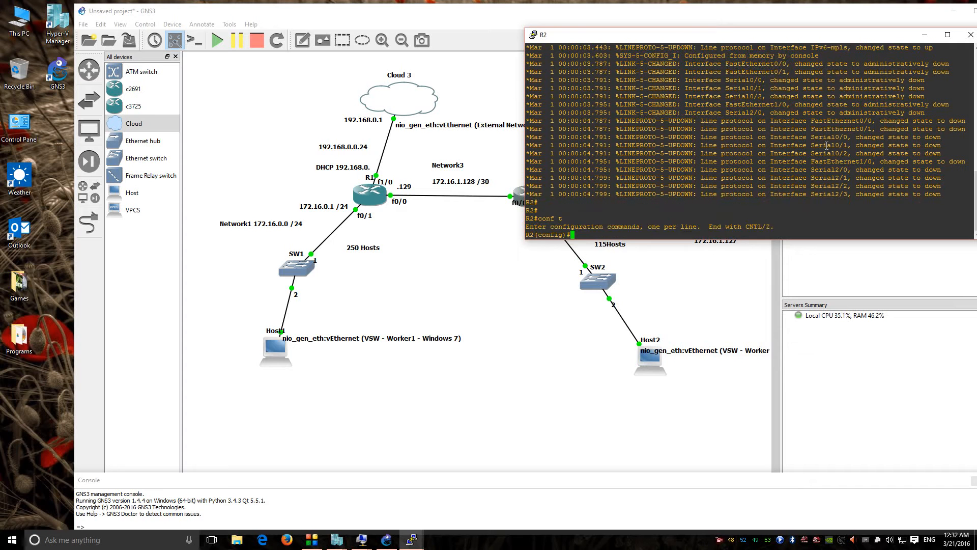
pyautogui.write('ho')
pyautogui.press('Tab')
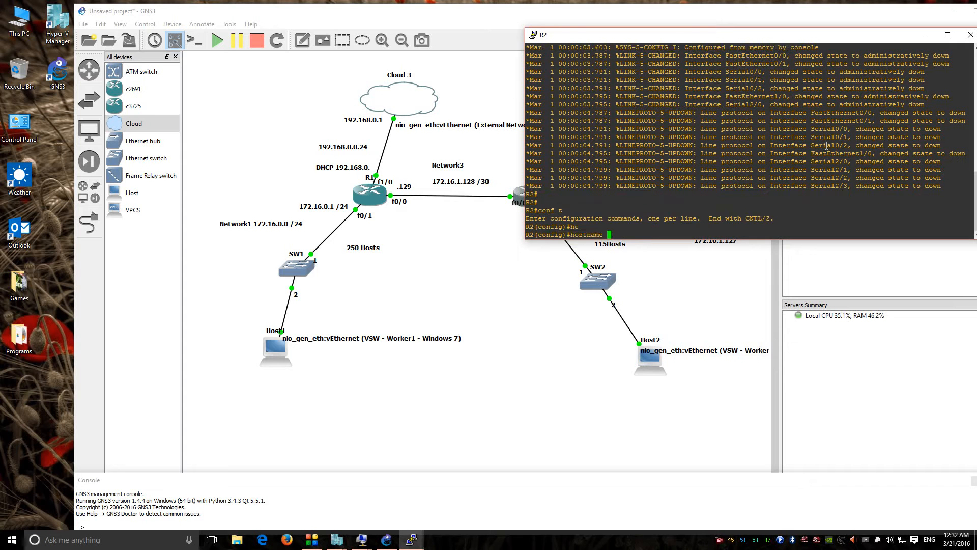
pyautogui.write('SiteB')
pyautogui.press('Return')
# Step: Set SiteB's enable secret for privileged mode
pyautogui.write('enab')
pyautogui.press('Tab')
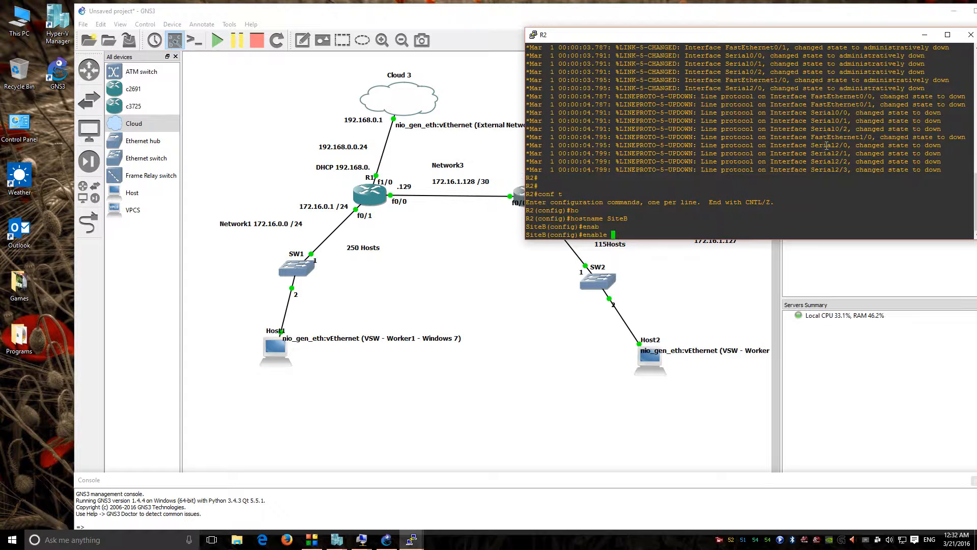
pyautogui.write('se')
pyautogui.press('Tab')
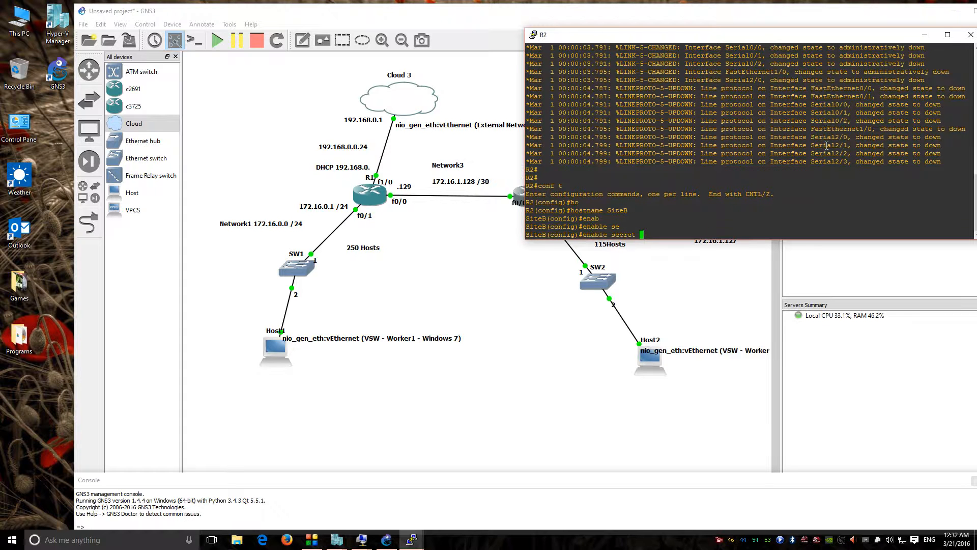
pyautogui.write('sita-b')
pyautogui.press('Return')
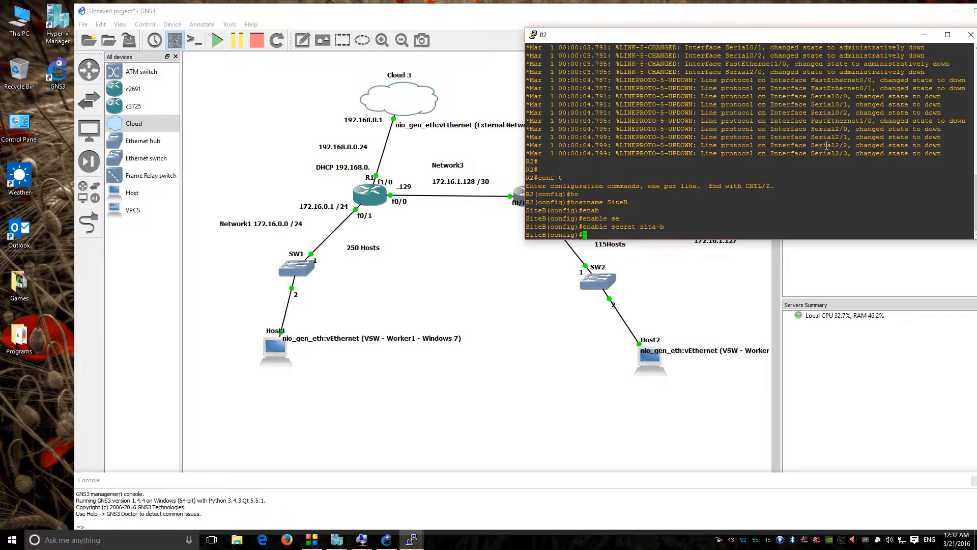
# Step: Enter console line 0 and set its login password
pyautogui.write('lino')
pyautogui.press('Tab')
pyautogui.press('BackSpace')
pyautogui.write('e')
pyautogui.press('Tab')
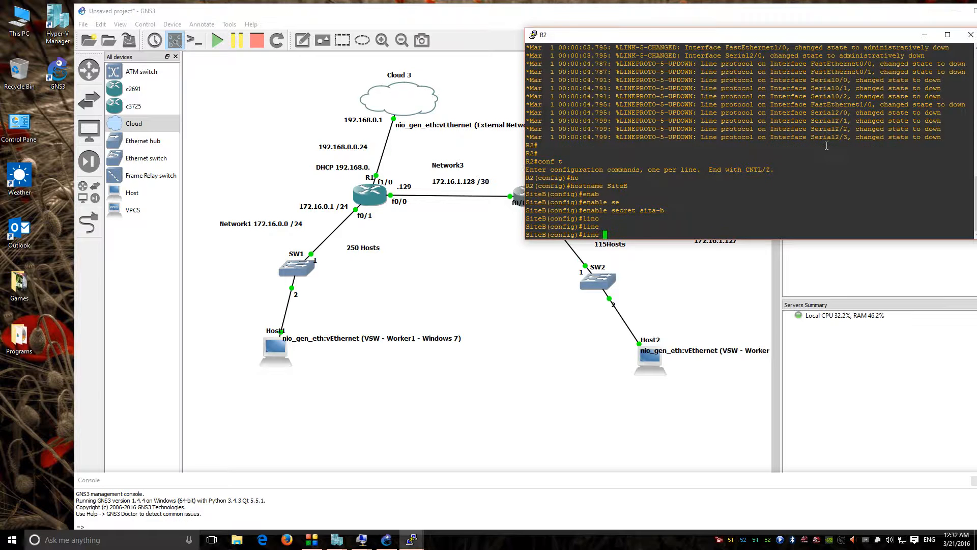
pyautogui.write('con')
pyautogui.press('Tab')
pyautogui.write('0')
pyautogui.press('Return')
pyautogui.write('pas')
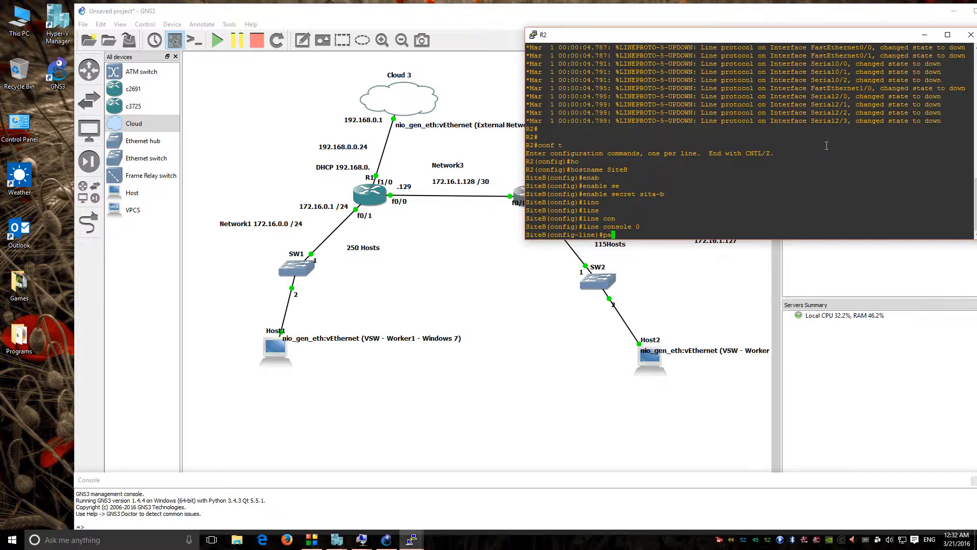
pyautogui.press('Tab')
pyautogui.write('site0')
pyautogui.press('BackSpace')
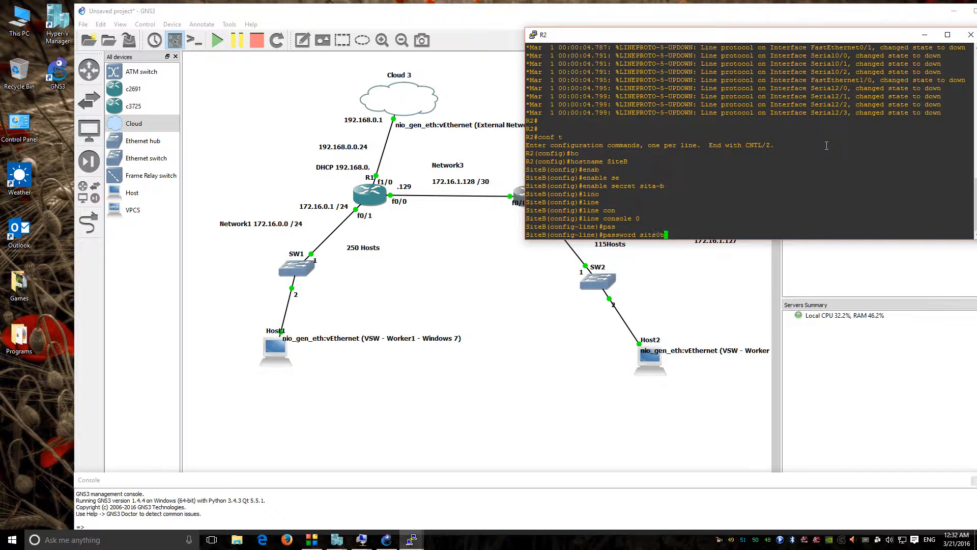
pyautogui.write('-b')
pyautogui.press('Return')
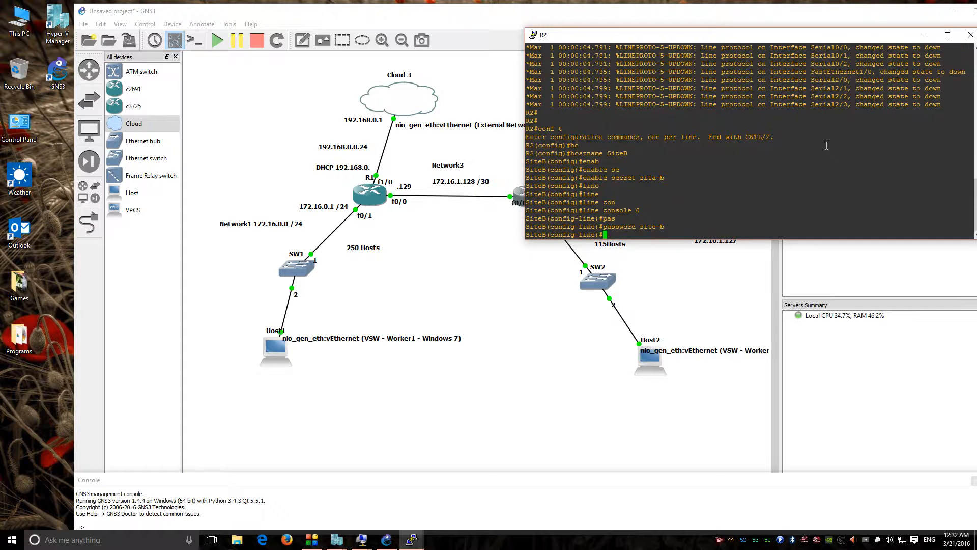
# Step: Apply 'no logging synchronous' and 'no exec-timeout' to the console line, then leave it
pyautogui.write('no logg')
pyautogui.press('Tab')
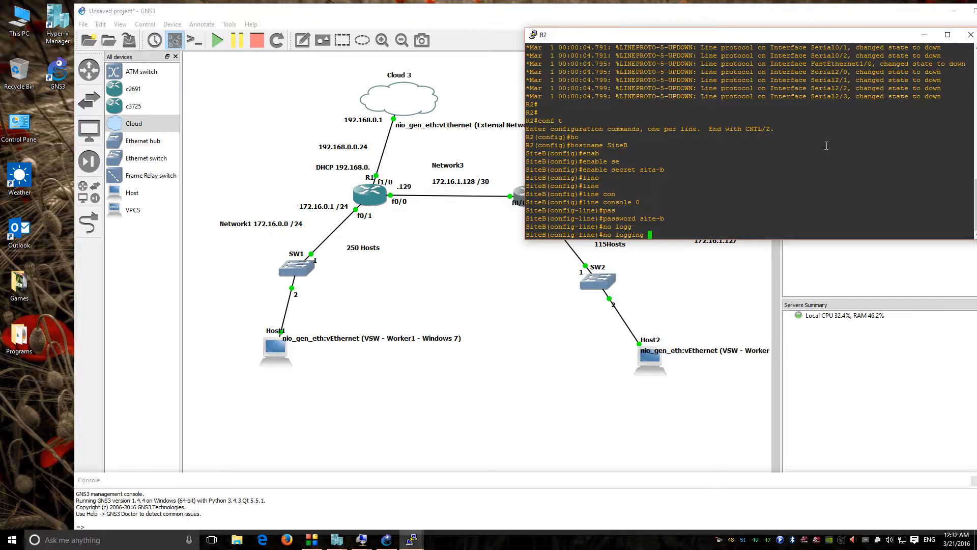
pyautogui.write('synch')
pyautogui.press('Tab')
pyautogui.press('Return')
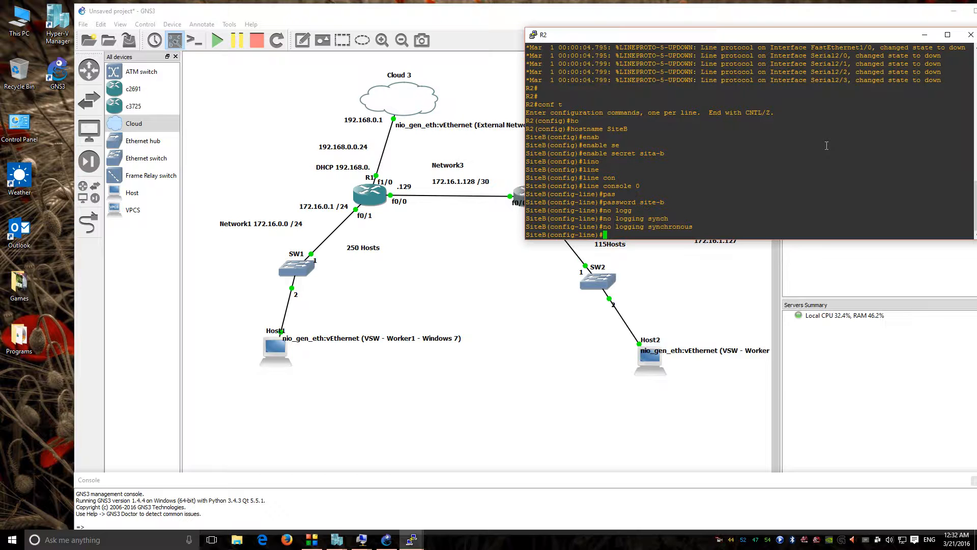
pyautogui.write('no exec-0tim')
pyautogui.press('Tab')
pyautogui.press('BackSpace')
pyautogui.press('BackSpace')
pyautogui.press('BackSpace')
pyautogui.press('BackSpace')
pyautogui.write('tim')
pyautogui.press('Tab')
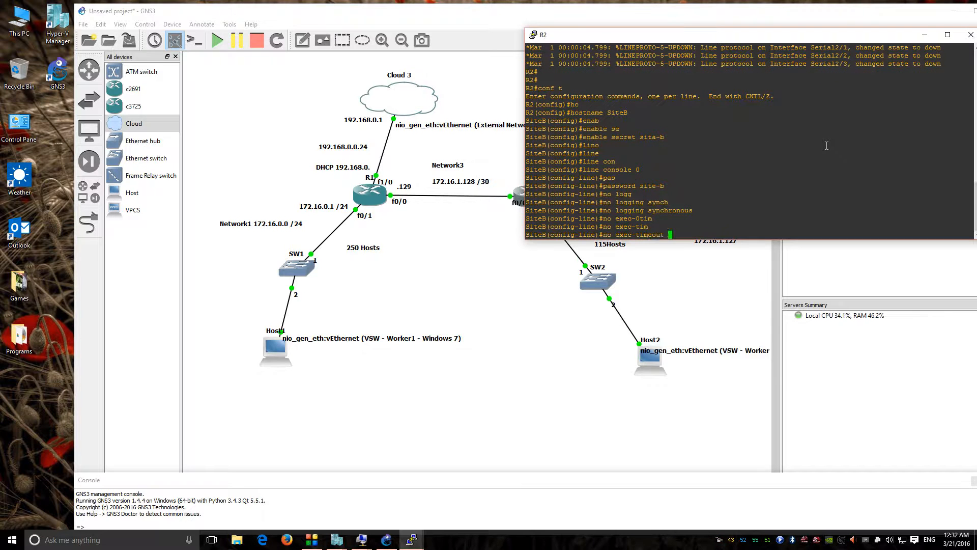
pyautogui.press('Return')
pyautogui.write('exit')
pyautogui.press('Return')
pyautogui.press('Return')
pyautogui.press('Return')
# Step: Start entering the interface command at SiteB's global configuration prompt
pyautogui.write('exit')
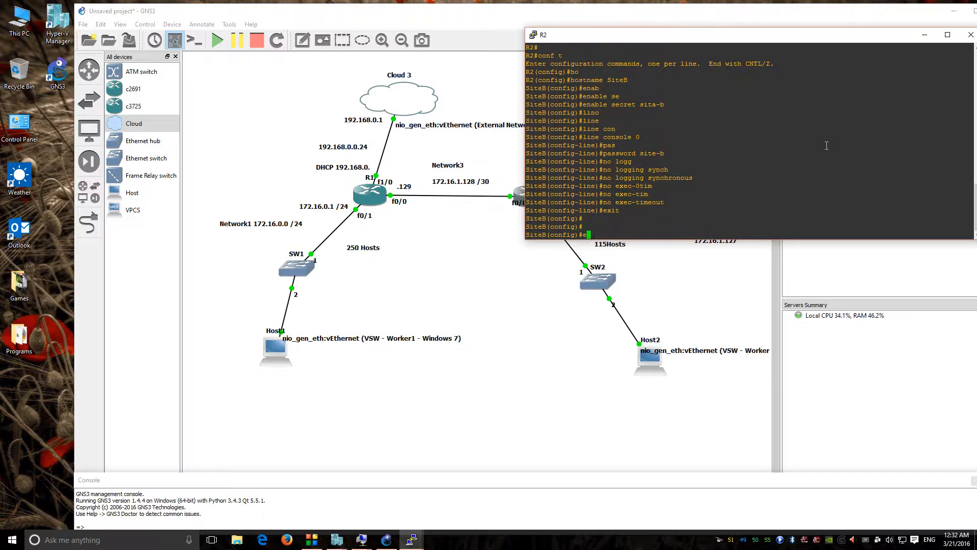
pyautogui.press('BackSpace')
pyautogui.press('BackSpace')
pyautogui.press('BackSpace')
pyautogui.press('BackSpace')
pyautogui.write('inter')
pyautogui.press('Tab')
# Step: Give FastEthernet 0/1 the description 'connection to LocalSite-Branch2'
pyautogui.write('fa')
pyautogui.press('Tab')
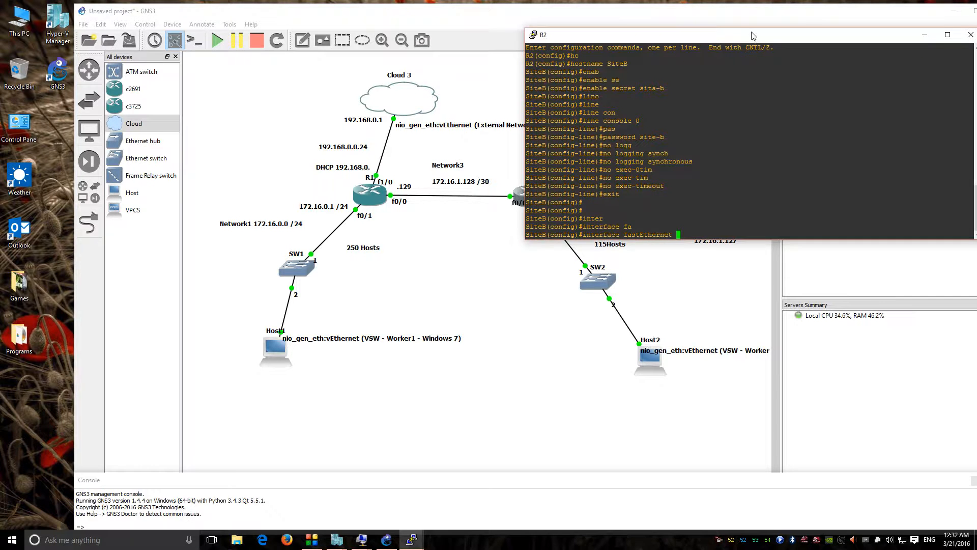
pyautogui.moveTo(754, 36); pyautogui.dragTo(818, 35)
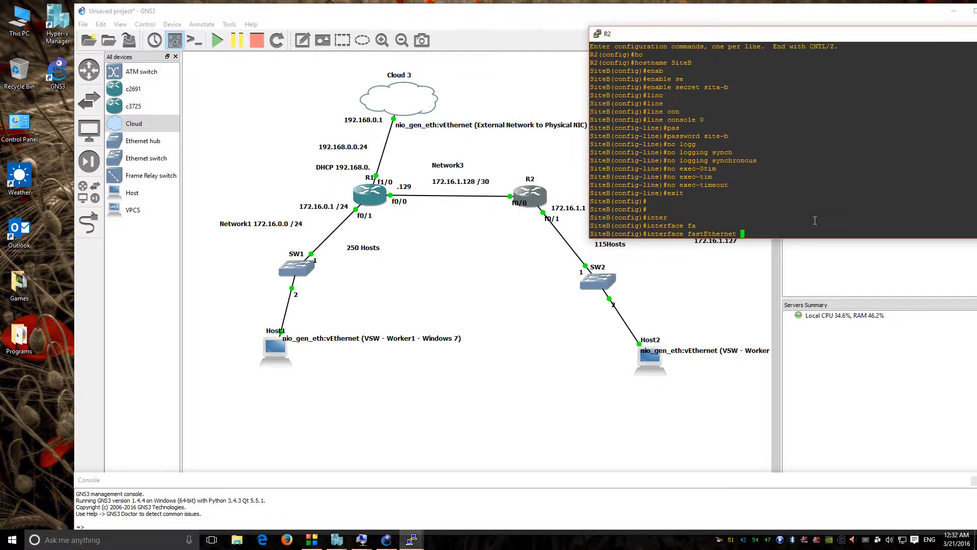
pyautogui.write('0/1')
pyautogui.press('Return')
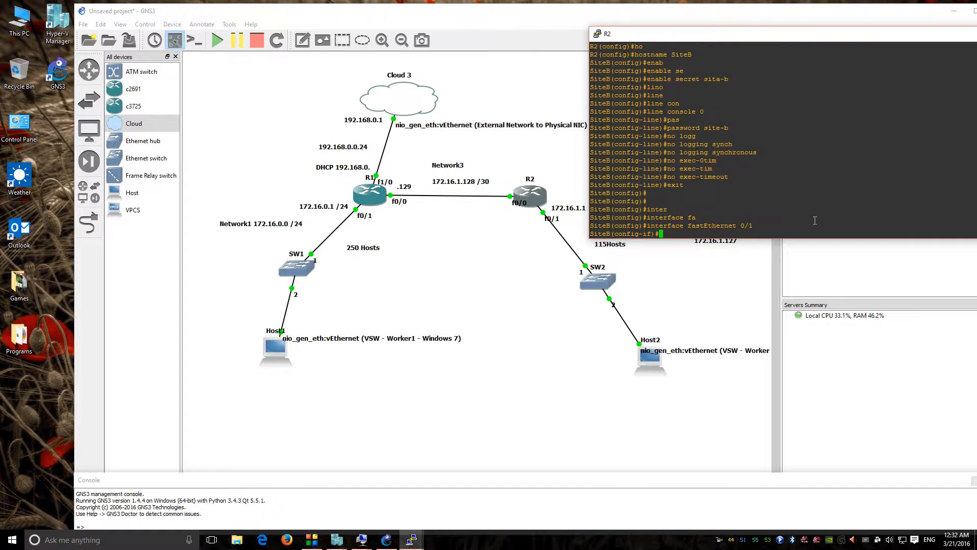
pyautogui.write('desc')
pyautogui.press('Tab')
pyautogui.write('connec')
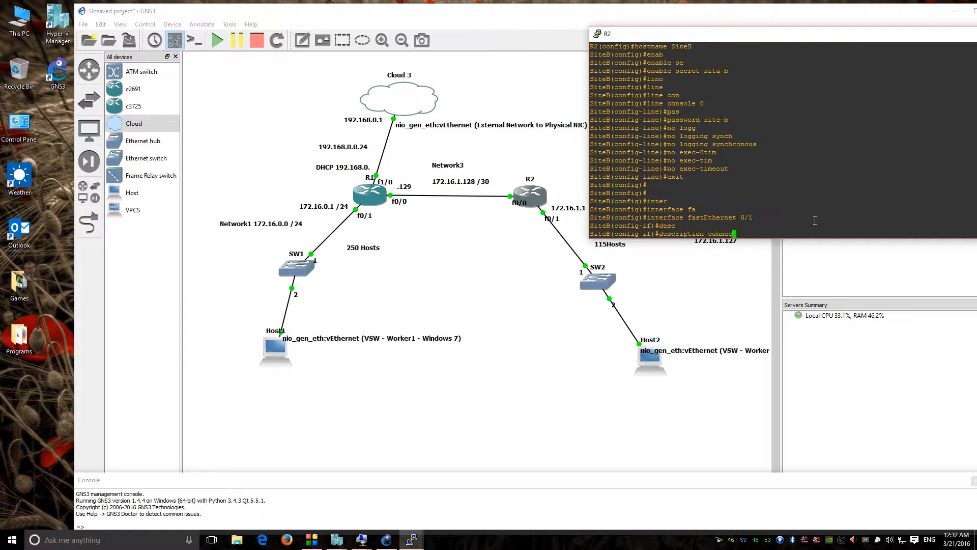
pyautogui.write('tion to')
pyautogui.write('LocalSite-')
pyautogui.press('BackSpace')
pyautogui.write('-Branch2')
pyautogui.press('Return')
# Step: Enable FastEthernet 0/1 with no shutdown and return to global configuration
pyautogui.write('no shu')
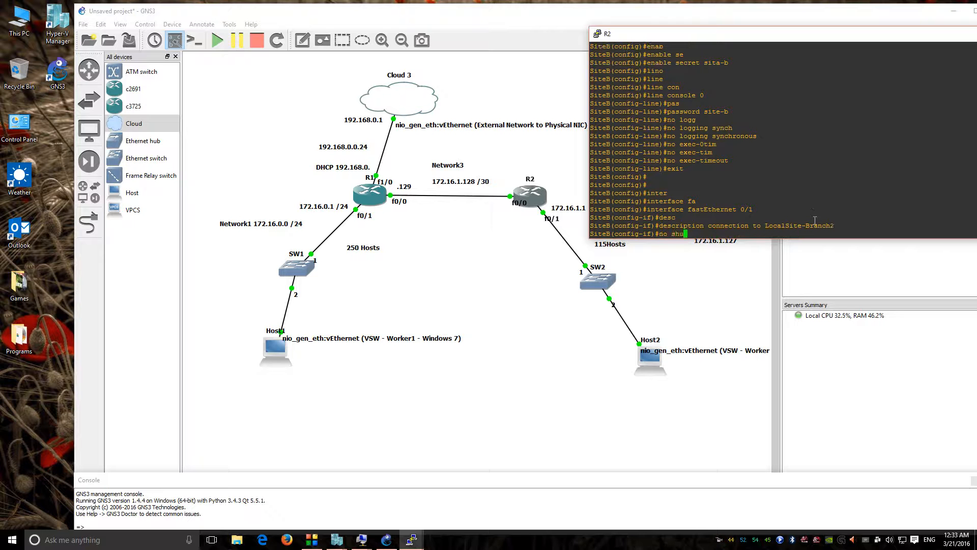
pyautogui.write('t')
pyautogui.press('Tab')
pyautogui.press('Return')
pyautogui.write('exit')
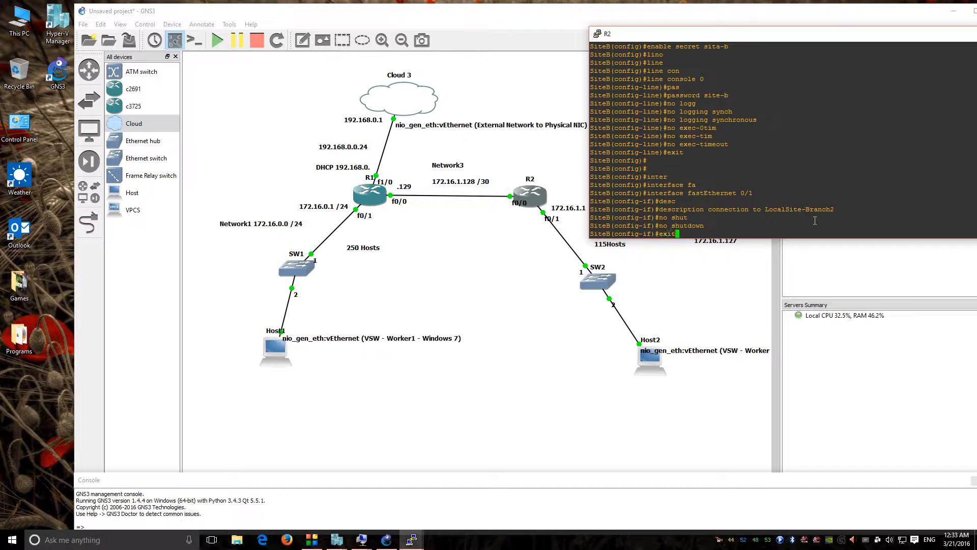
pyautogui.press('Return')
pyautogui.press('Return')
pyautogui.press('Return')
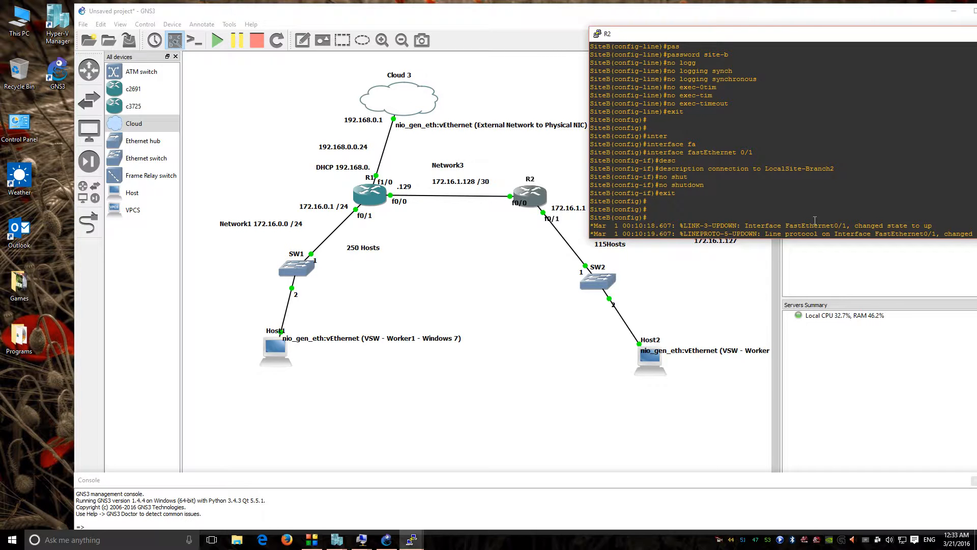
pyautogui.press('Return')
pyautogui.press('Return')
pyautogui.press('Return')
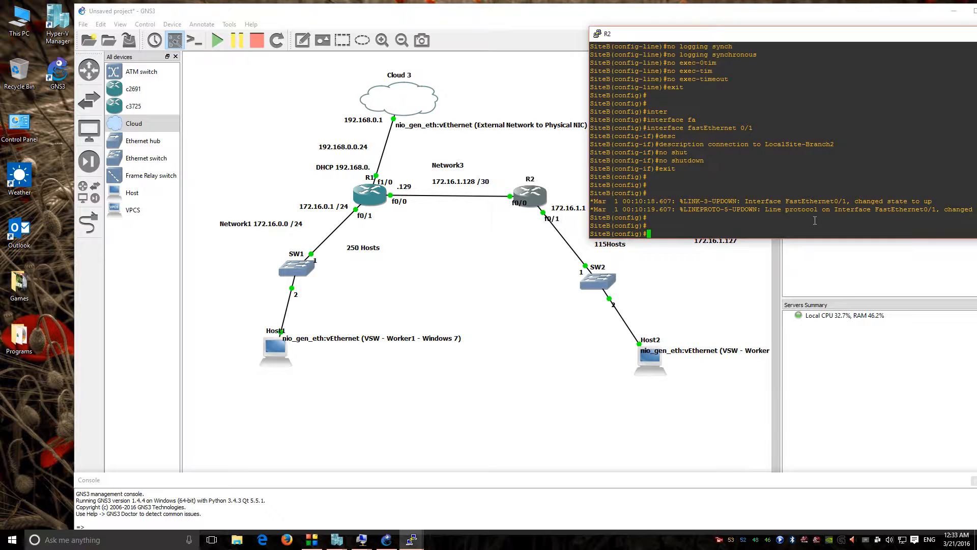
# Step: Assign 172.16.1.130 255.255.255.252 to SiteB's FastEthernet 0/0
pyautogui.write('inter')
pyautogui.press('Tab')
pyautogui.write('fa')
pyautogui.press('Tab')
pyautogui.write('0/0')
pyautogui.press('Return')
pyautogui.write('ip ad')
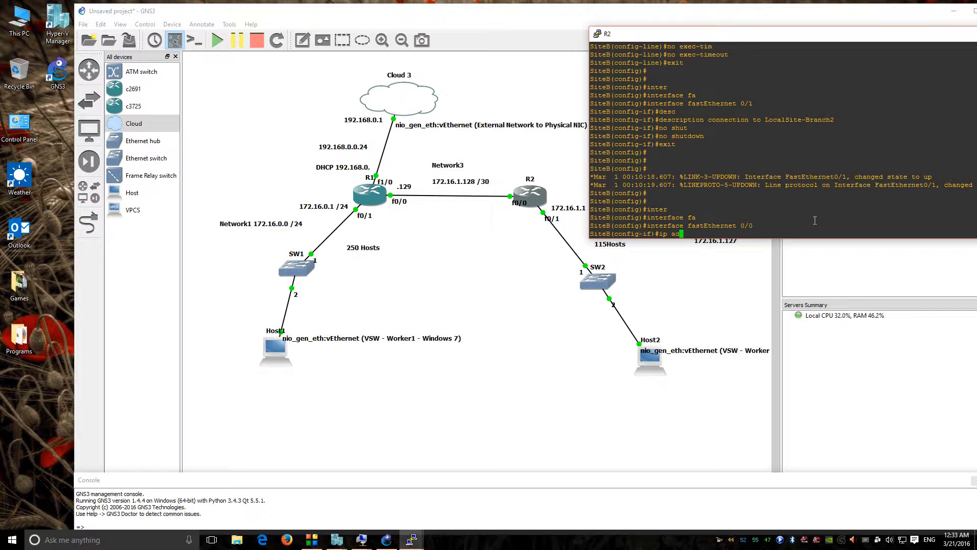
pyautogui.press('Tab')
pyautogui.write('d')
pyautogui.press('Tab')
pyautogui.write('1')
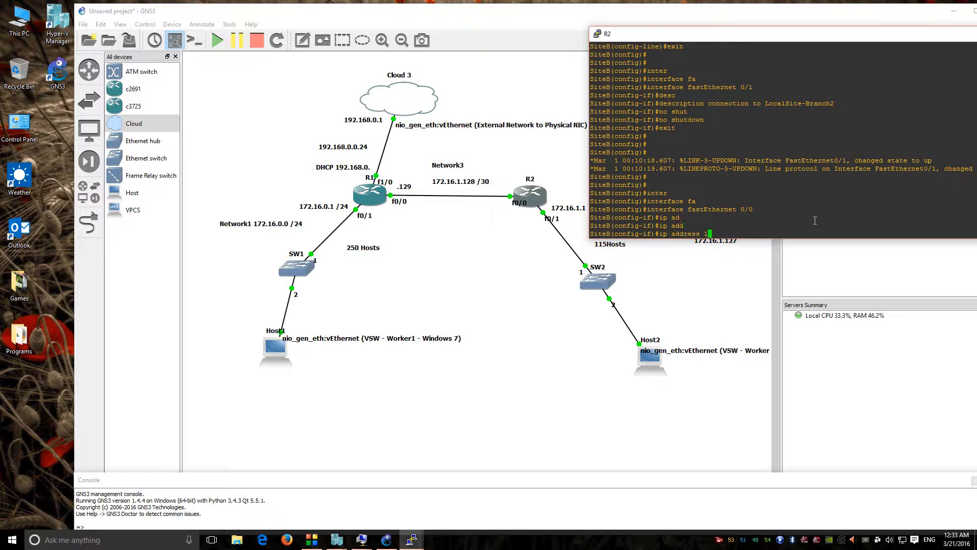
pyautogui.write('72.16.1.130 255.255.255.252')
pyautogui.press('Return')
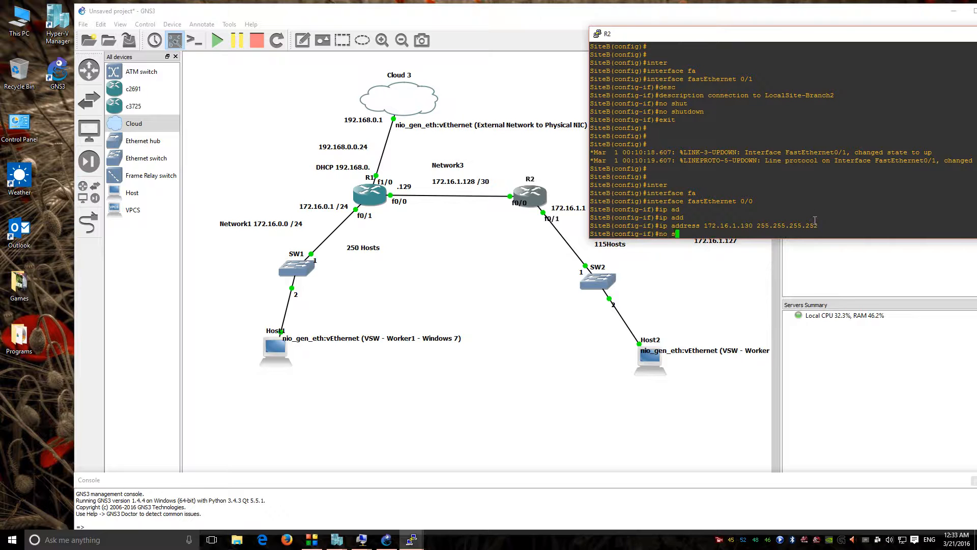
# Step: Describe FastEthernet 0/0 as 'connection to Sita-A R1' and enable it with no shutdown
pyautogui.write('des')
pyautogui.press('Tab')
pyautogui.write('c')
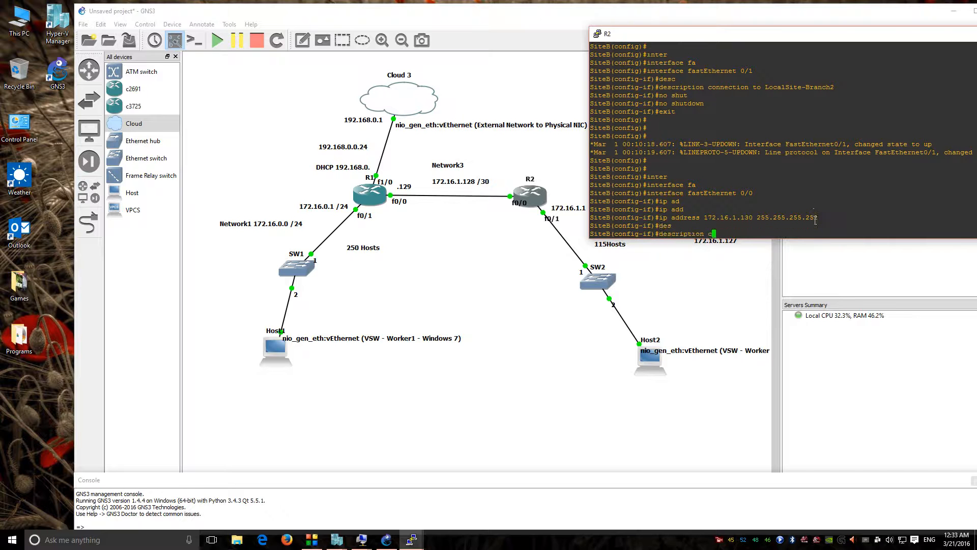
pyautogui.write('onnection roto Sita-A R1')
pyautogui.press('Return')
pyautogui.write('no shu')
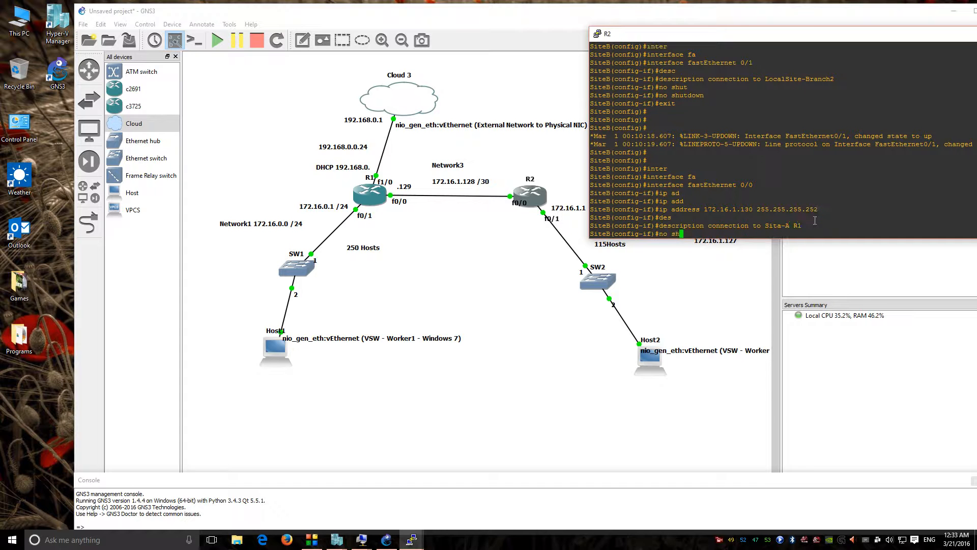
pyautogui.press('Tab')
pyautogui.press('Return')
# Step: Return to privileged mode and save the running configuration to startup-config
pyautogui.write('exit')
pyautogui.press('Return')
pyautogui.press('Return')
pyautogui.press('Return')
pyautogui.write('exit')
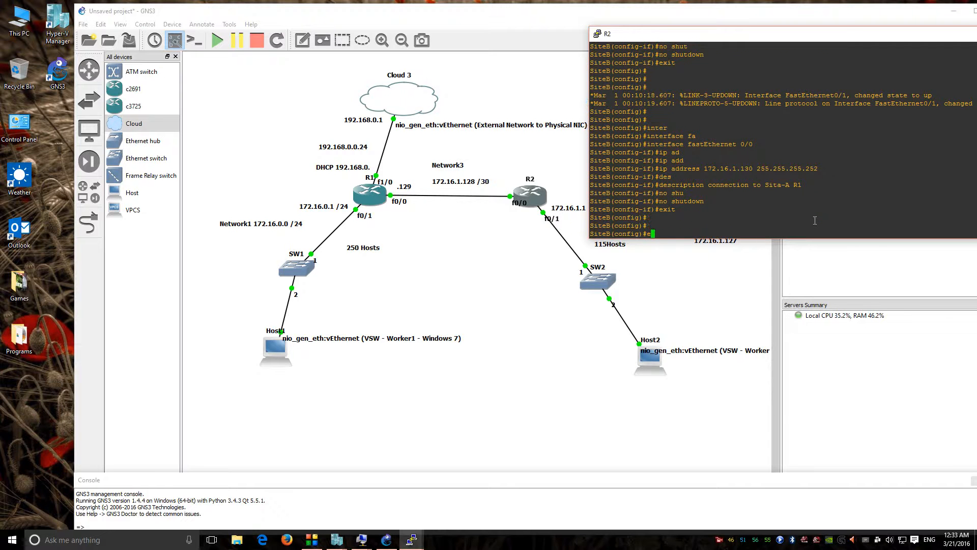
pyautogui.press('Return')
pyautogui.press('Return')
pyautogui.press('Return')
pyautogui.write('copy run startup-config')
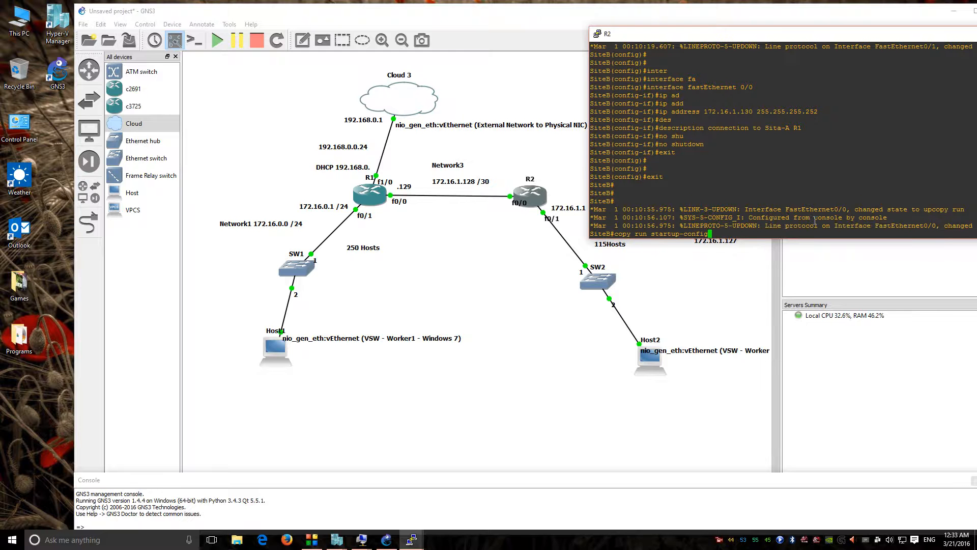
pyautogui.press('Return')
pyautogui.press('Return')
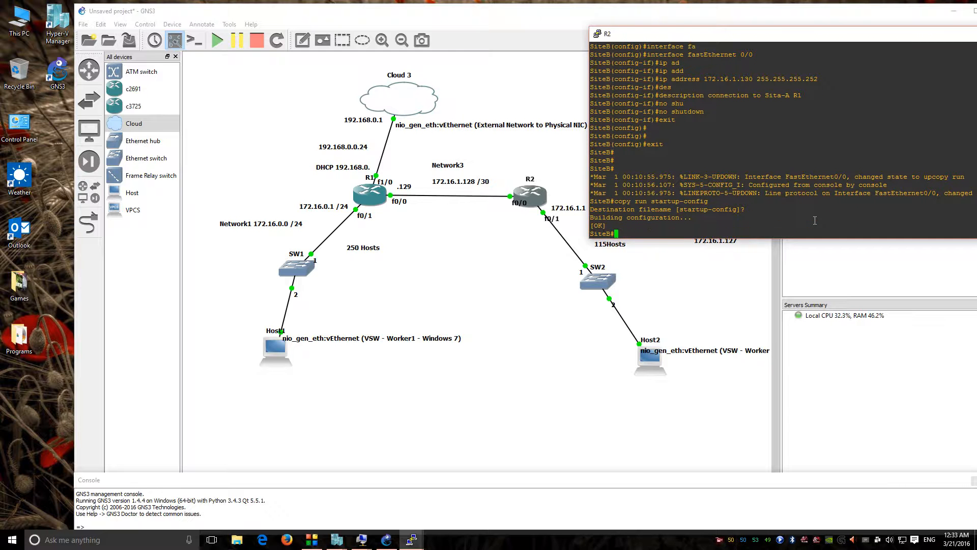
# Step: Ping 172.16.1.129 twice and 172.16.1.130 to confirm the link to R1 works
pyautogui.write('ping')
pyautogui.press('Tab')
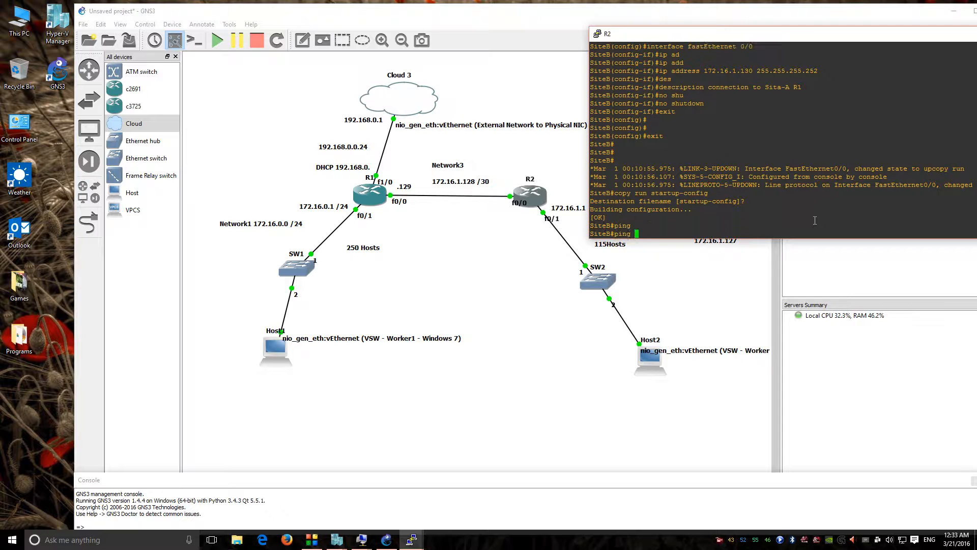
pyautogui.write('172.16.1.')
pyautogui.write('129')
pyautogui.press('Return')
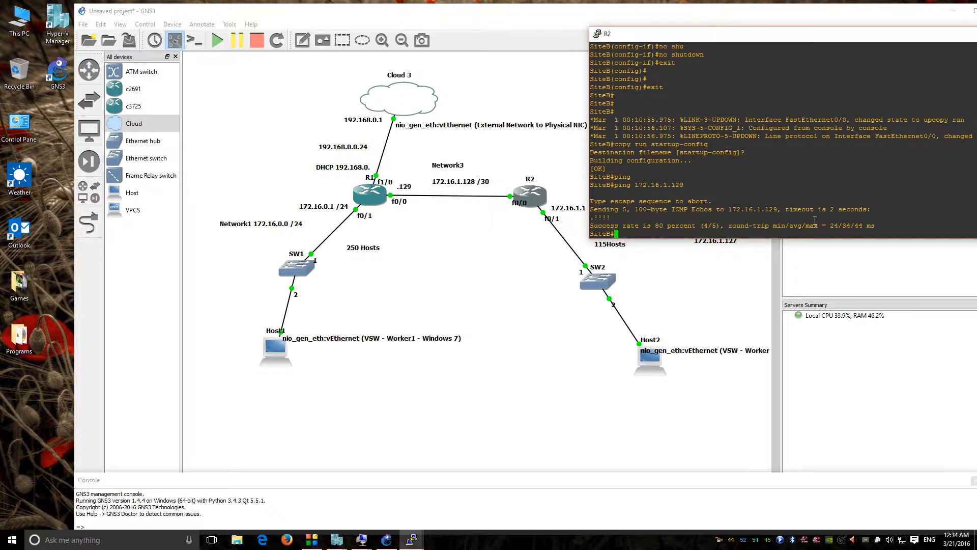
pyautogui.press('Up')
pyautogui.press('Return')
pyautogui.press('Up')
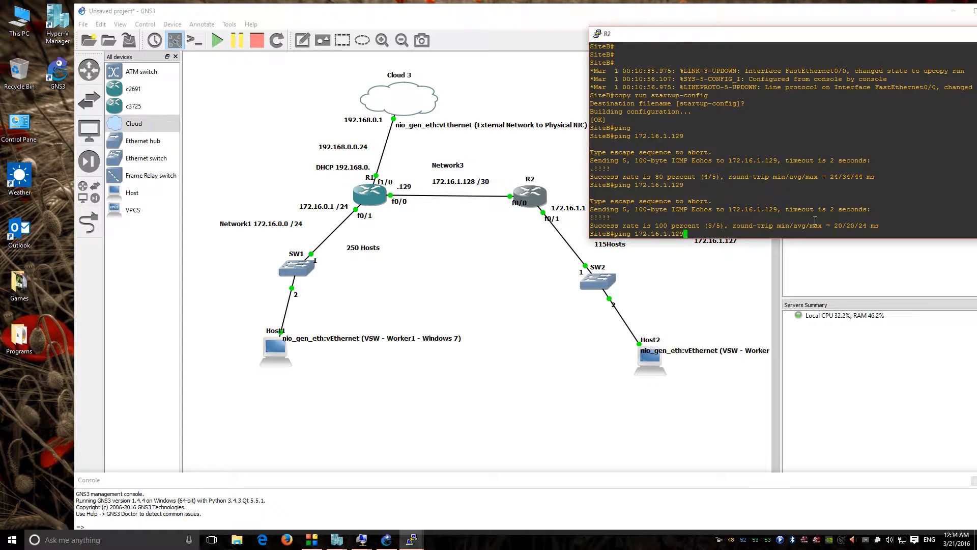
pyautogui.press('BackSpace')
pyautogui.press('BackSpace')
pyautogui.press('BackSpace')
pyautogui.write('130')
pyautogui.press('Return')
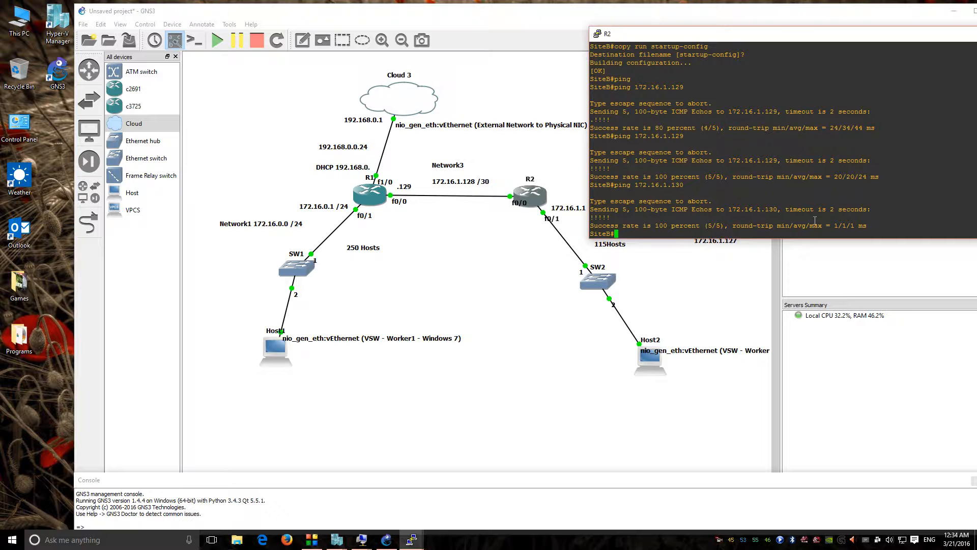
pyautogui.write('intre')
pyautogui.press('Return')
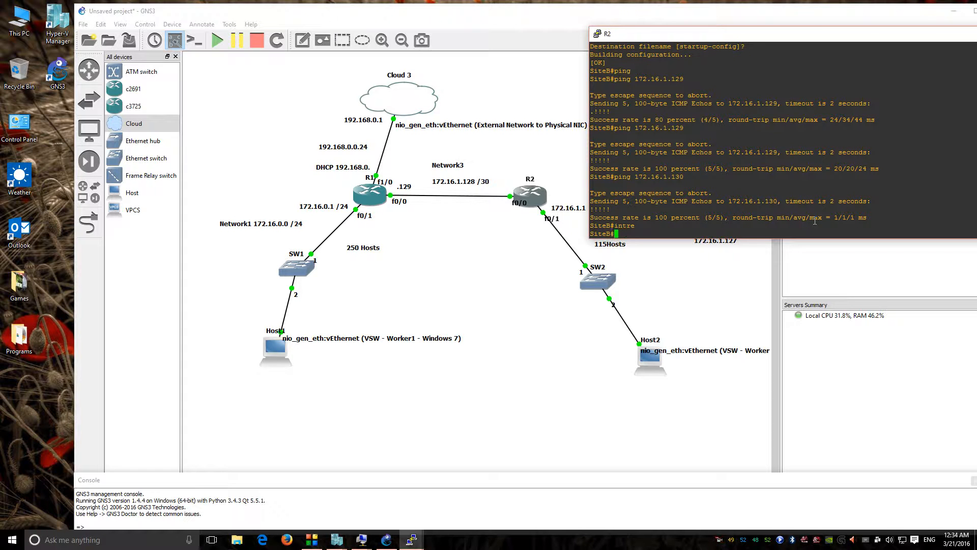
# Step: Clear the mistyped line and enter global configuration mode on R2
pyautogui.write('inter')
pyautogui.press('Tab')
pyautogui.press('BackSpace')
pyautogui.press('BackSpace')
pyautogui.press('BackSpace')
pyautogui.press('BackSpace')
pyautogui.write('conf t')
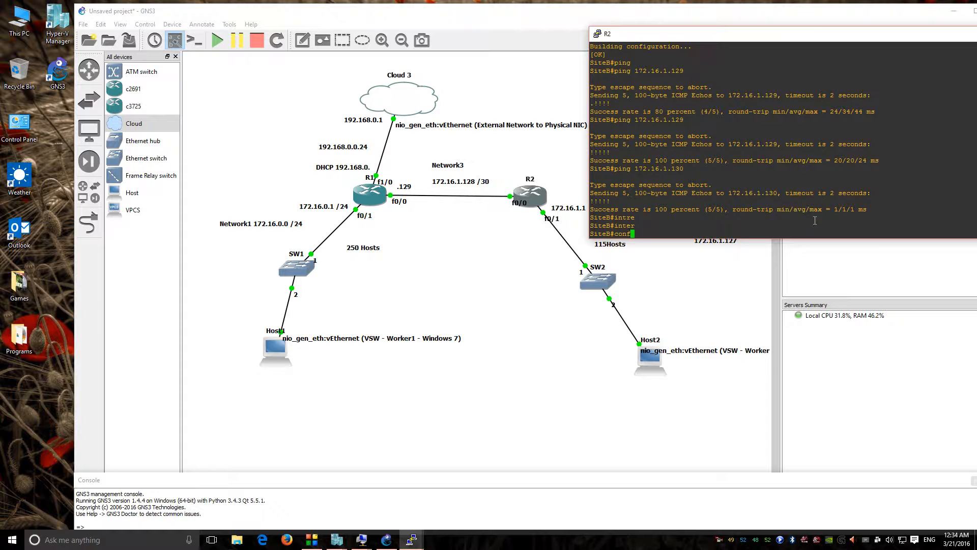
pyautogui.press('Return')
# Step: Create interface loopback 2 on R2
pyautogui.write('inter')
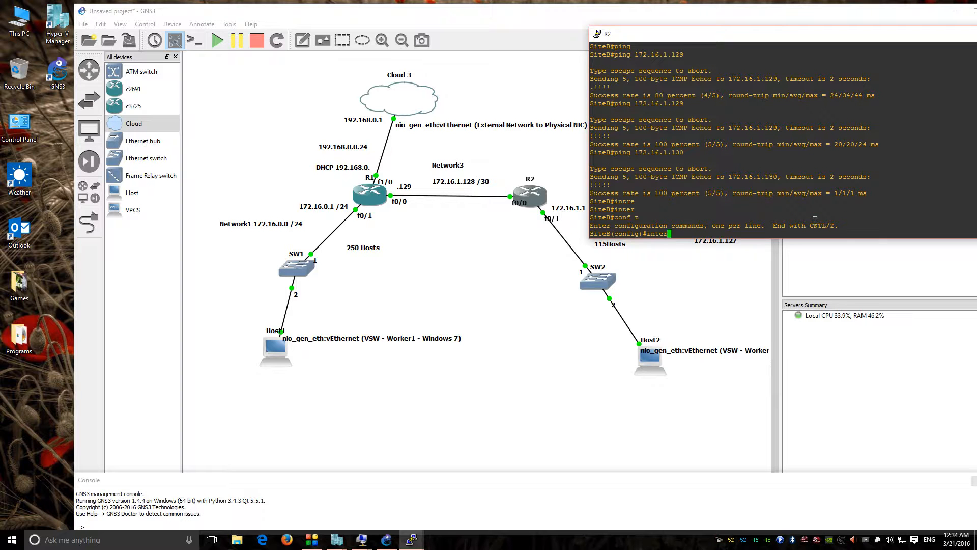
pyautogui.press('Tab')
pyautogui.write('fa')
pyautogui.press('Tab')
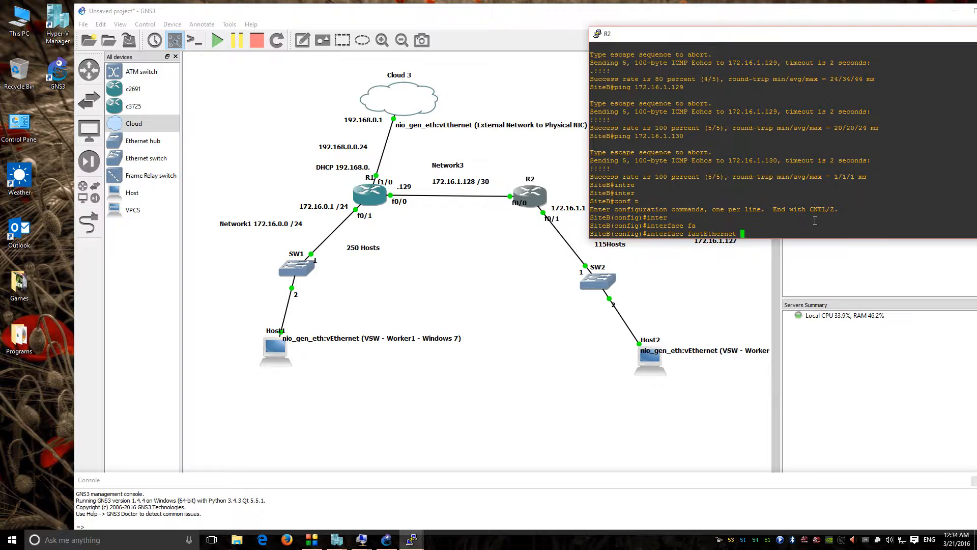
pyautogui.write('0/')
pyautogui.press('BackSpace')
pyautogui.press('BackSpace')
pyautogui.press('BackSpace')
pyautogui.press('BackSpace')
pyautogui.press('BackSpace')
pyautogui.press('BackSpace')
pyautogui.press('BackSpace')
pyautogui.press('BackSpace')
pyautogui.press('BackSpace')
pyautogui.press('BackSpace')
pyautogui.press('BackSpace')
pyautogui.press('BackSpace')
pyautogui.press('BackSpace')
pyautogui.press('BackSpace')
pyautogui.press('BackSpace')
pyautogui.write('lo')
pyautogui.press('Tab')
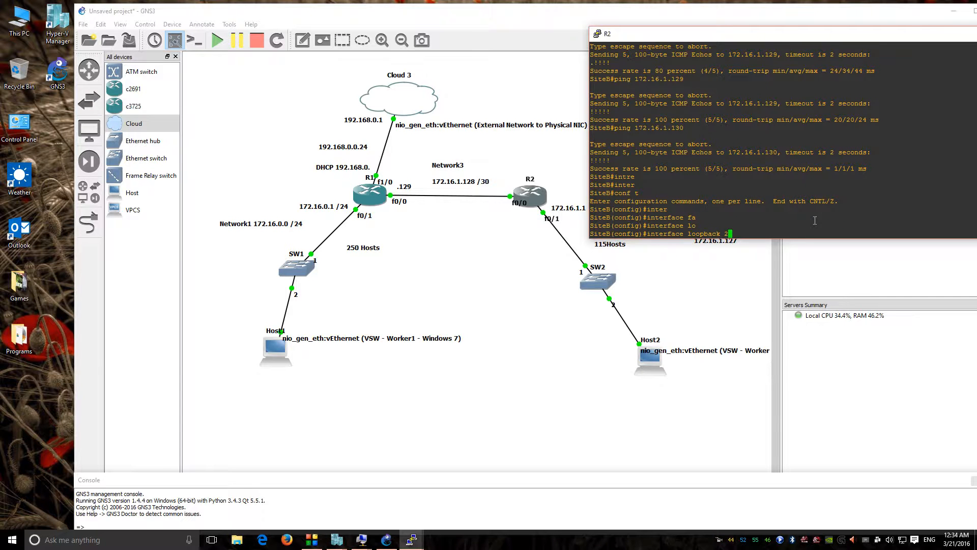
pyautogui.write('2')
pyautogui.press('Return')
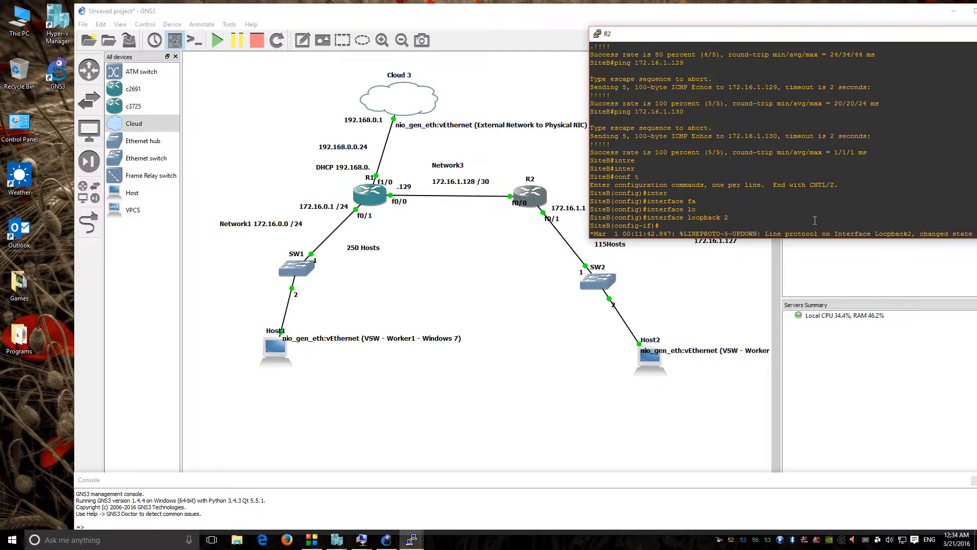
# Step: Address loopback 2 as 22.22.22.22 255.255.255.255, exit, and switch to R1's console
pyautogui.write('ip address ')
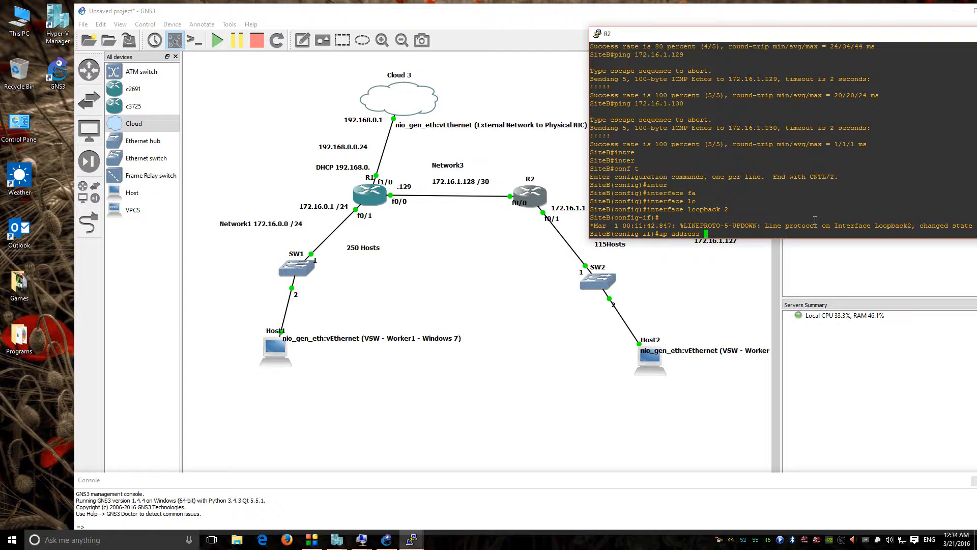
pyautogui.write('22.22.22.22 255.255.255.255')
pyautogui.press('Return')
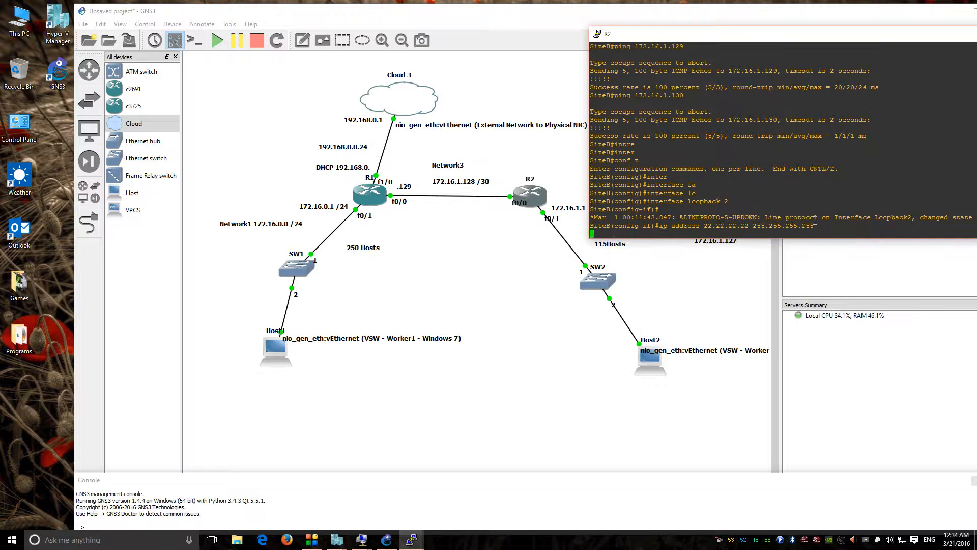
pyautogui.write('exit')
pyautogui.press('Return')
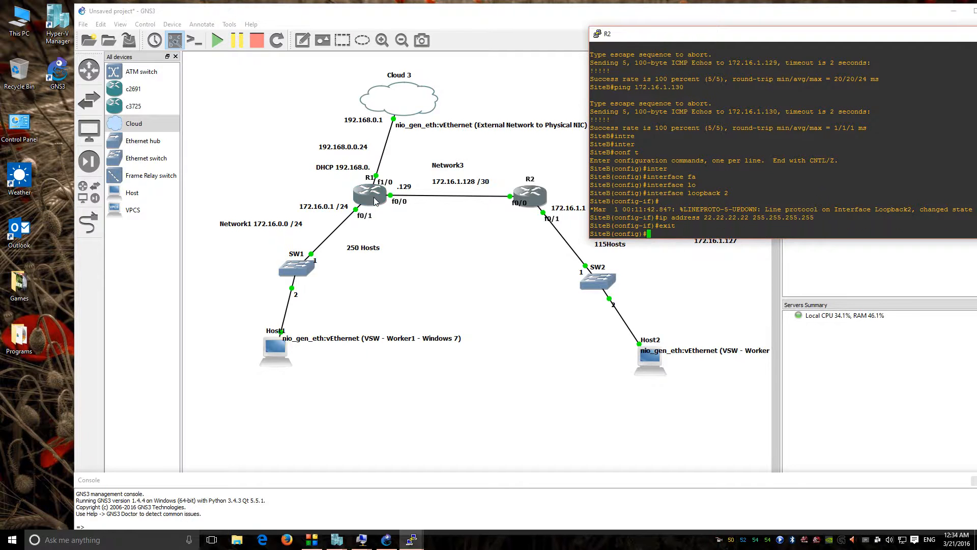
pyautogui.doubleClick(369, 193)
# Step: Enter configuration mode on R1 and create interface loopback 1
pyautogui.write('conf t')
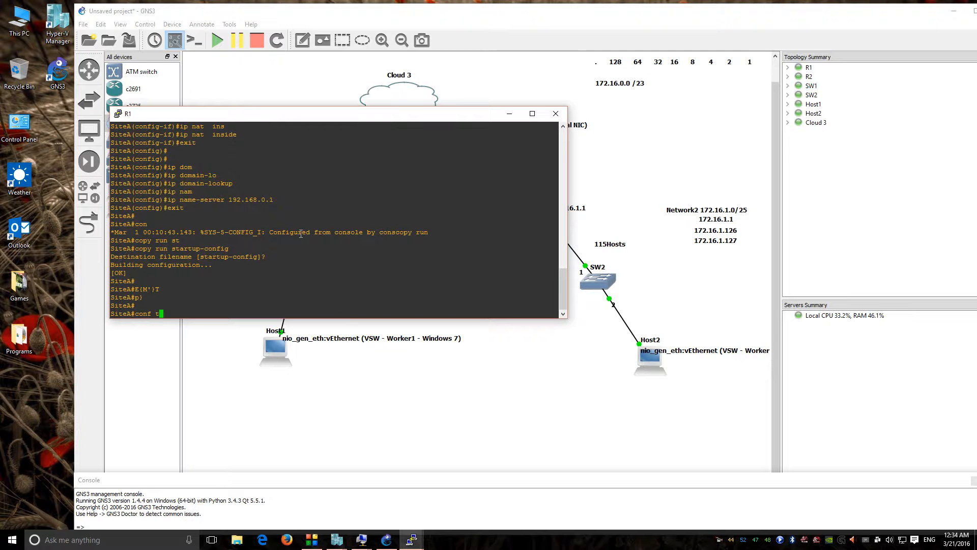
pyautogui.press('Return')
pyautogui.write('inter')
pyautogui.press('Tab')
pyautogui.write('l')
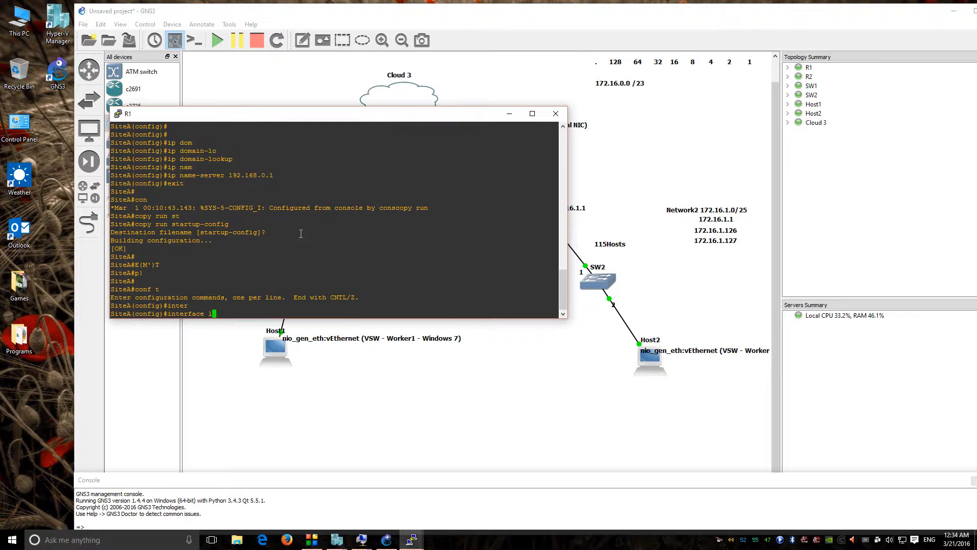
pyautogui.write('o')
pyautogui.press('Tab')
pyautogui.write('1')
pyautogui.press('Return')
# Step: Assign 11.11.11.11 255.255.255.255 to loopback 1 and exit the interface
pyautogui.write('ip add')
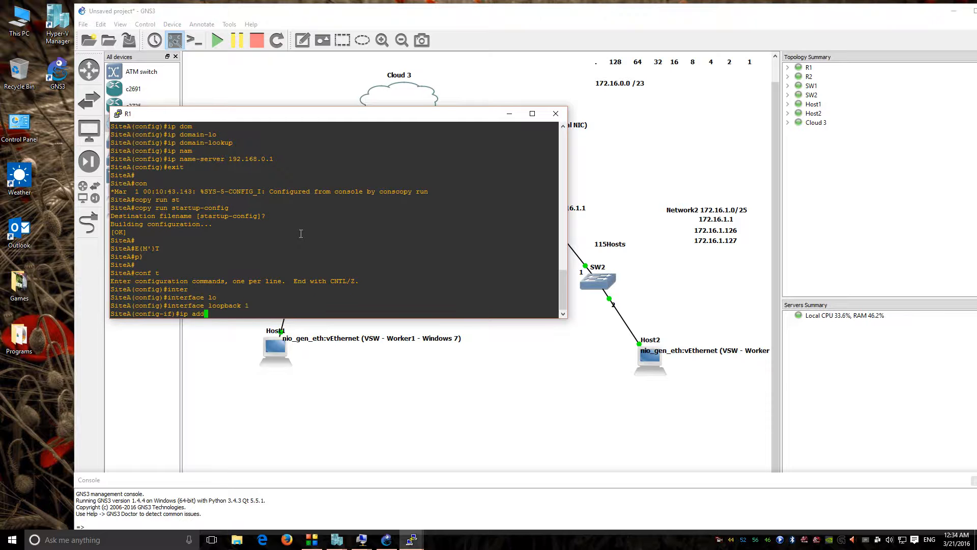
pyautogui.press('Tab')
pyautogui.write('11.11.11.1')
pyautogui.write('1')
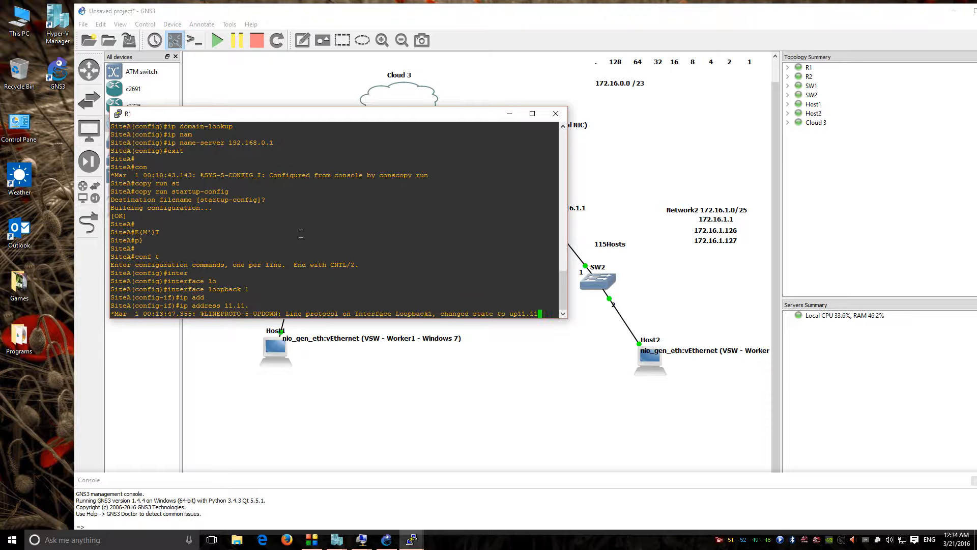
pyautogui.write(' 255.255.255.255')
pyautogui.press('Return')
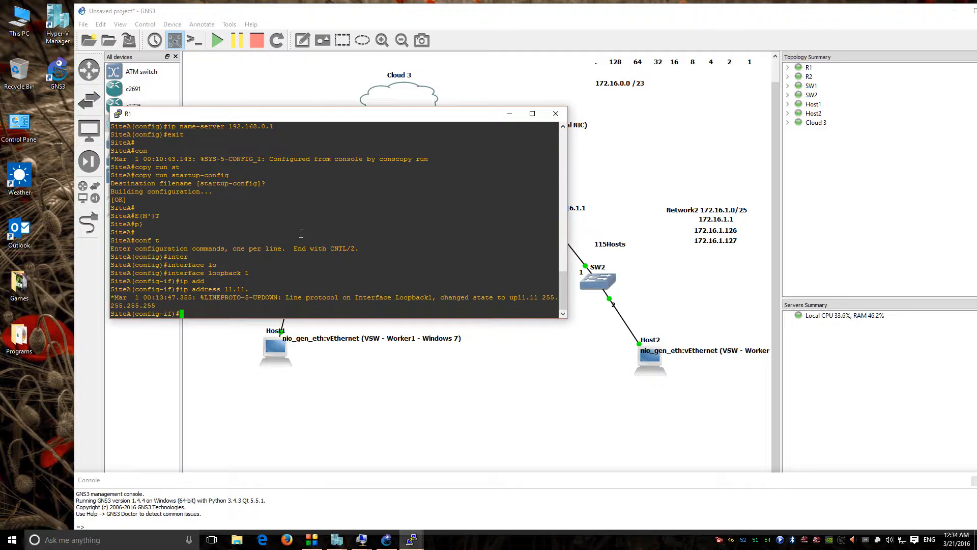
pyautogui.write('exit')
pyautogui.press('Return')
pyautogui.press('Return')
pyautogui.press('Return')
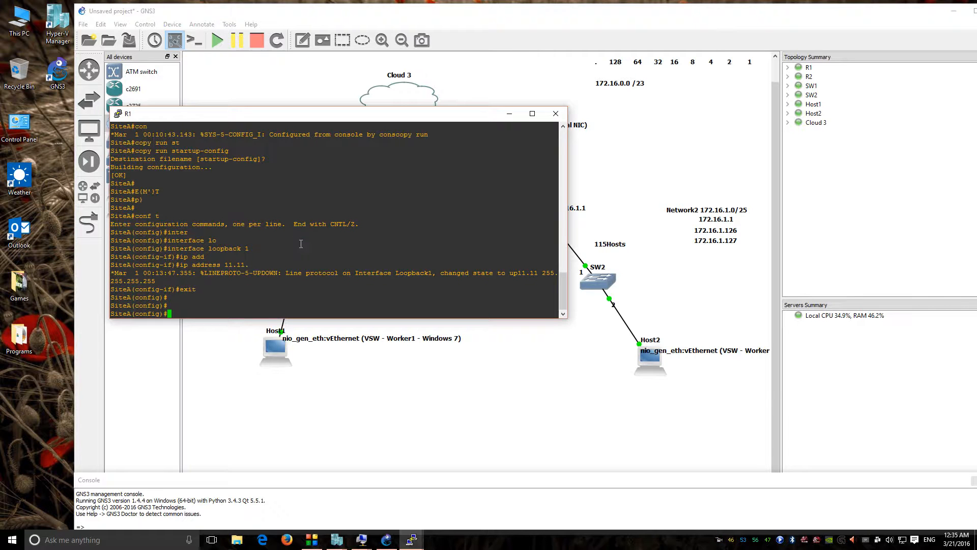
# Step: Ping 11.11.11.11 and R2's loopback 22.22.22.22 from R1
pyautogui.write('ping 11.11.11.11')
pyautogui.press('Return')
pyautogui.write('d')
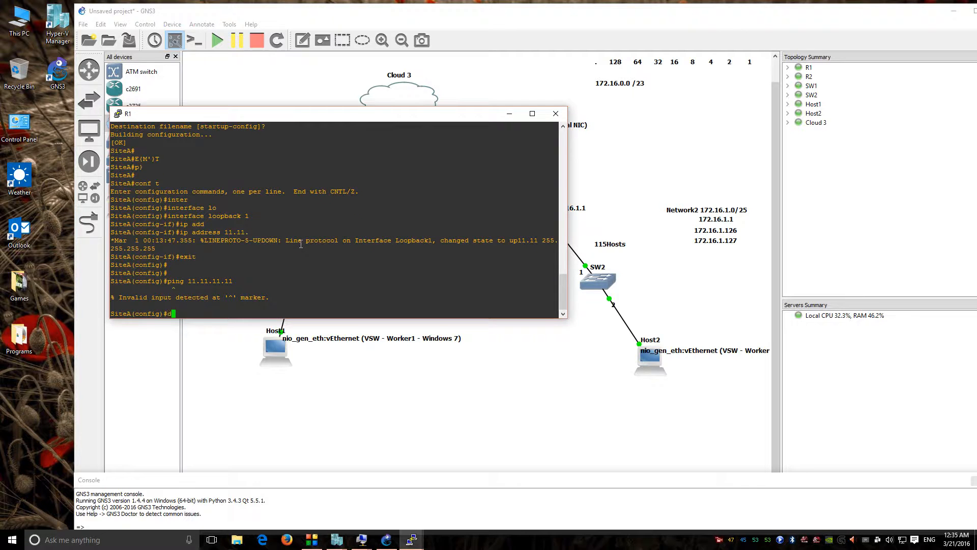
pyautogui.write('o ping 11.1.111.11.11.11')
pyautogui.press('Return')
pyautogui.press('Up')
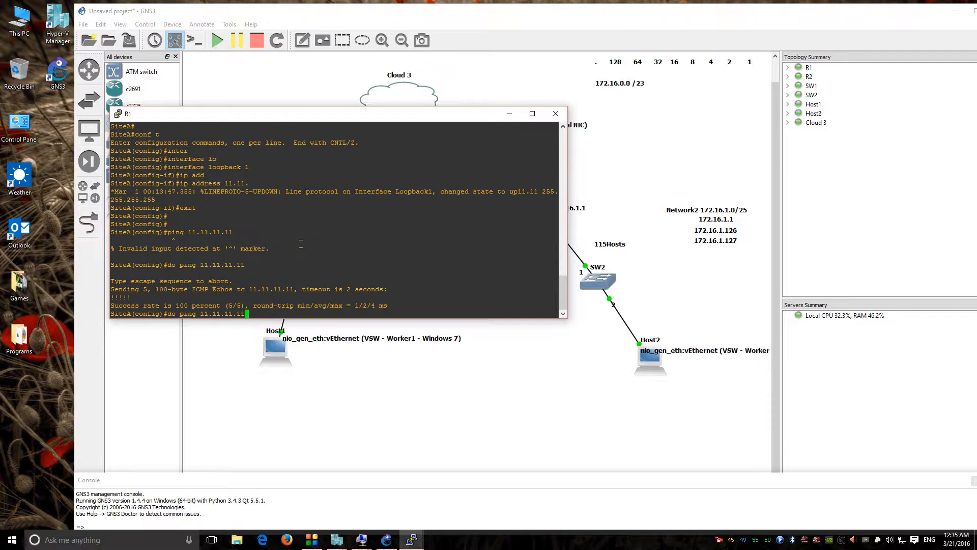
pyautogui.press('BackSpace')
pyautogui.press('BackSpace')
pyautogui.press('BackSpace')
pyautogui.press('BackSpace')
pyautogui.press('BackSpace')
pyautogui.press('BackSpace')
pyautogui.press('BackSpace')
pyautogui.press('BackSpace')
pyautogui.press('BackSpace')
pyautogui.press('BackSpace')
pyautogui.write('22.22.22.22')
pyautogui.press('Return')
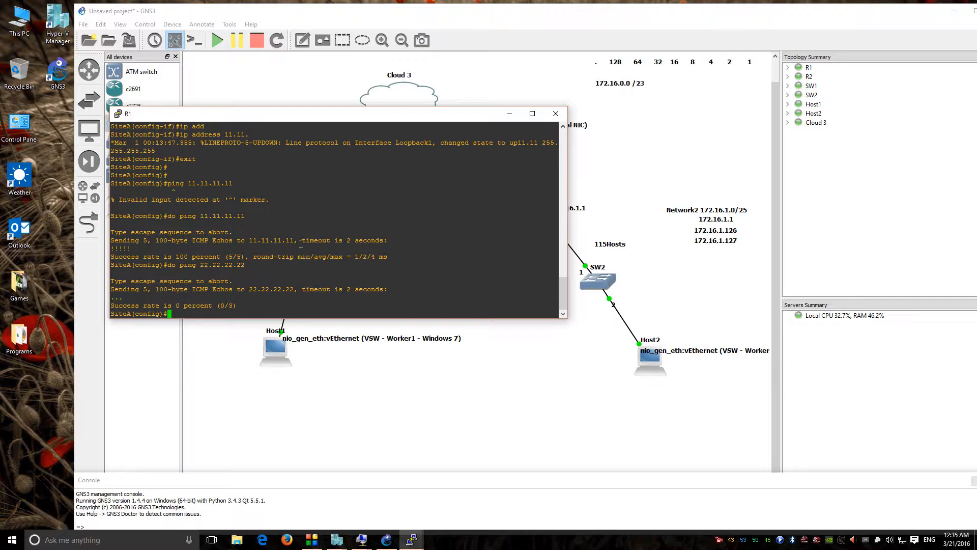
# Step: Save R1's running configuration to startup-config
pyautogui.hotkey('ctrl', 'z')
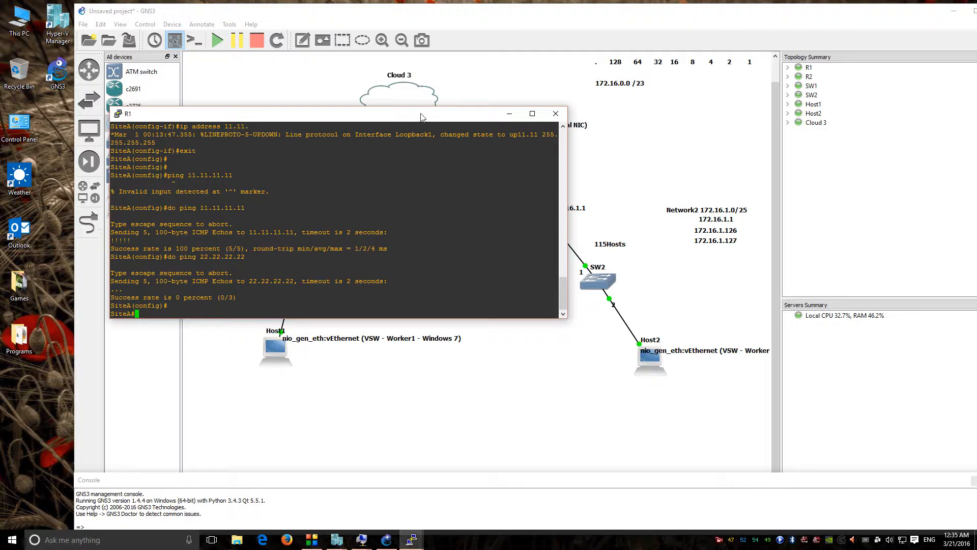
pyautogui.write('copy run st')
pyautogui.press('Tab')
pyautogui.press('Tab')
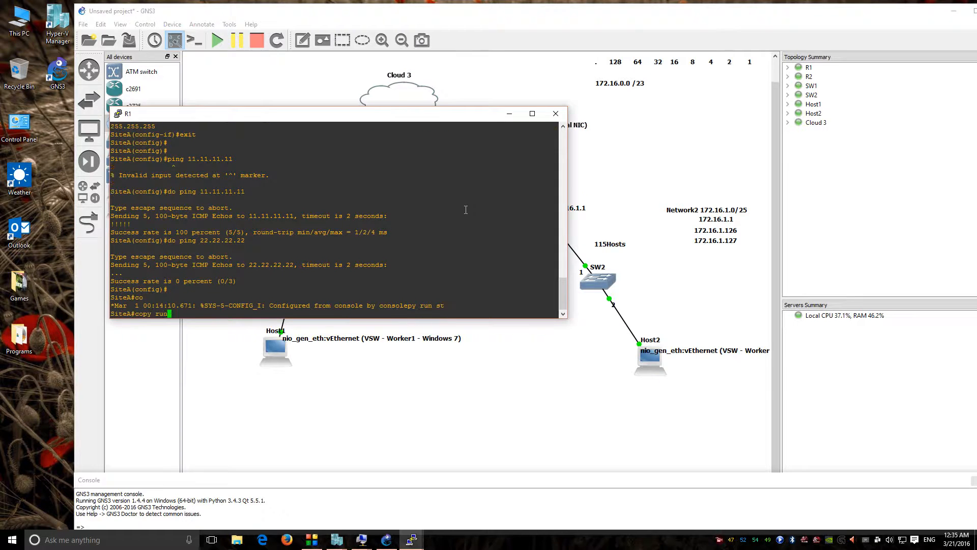
pyautogui.press('Return')
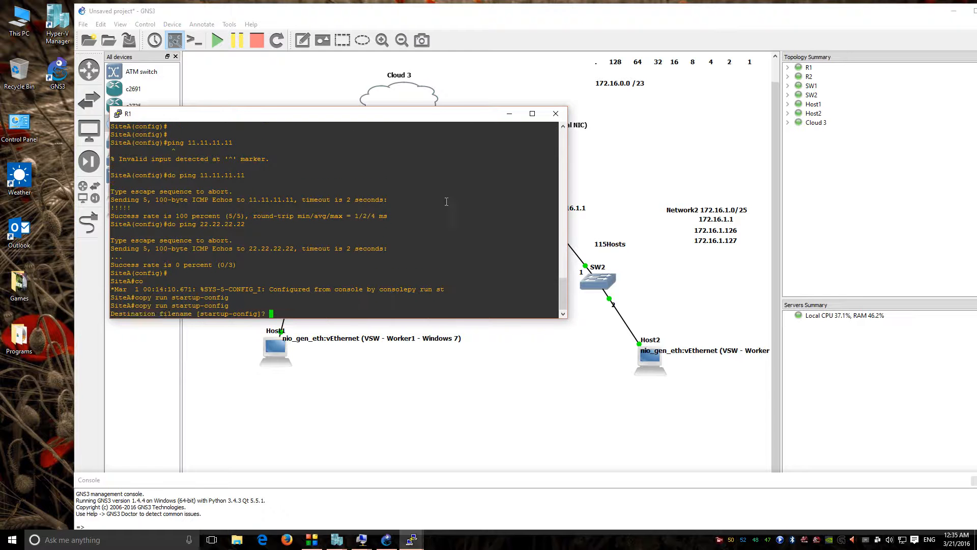
pyautogui.press('Return')
# Step: On R2's console, run do copy run start to save the configuration
pyautogui.moveTo(411, 539)
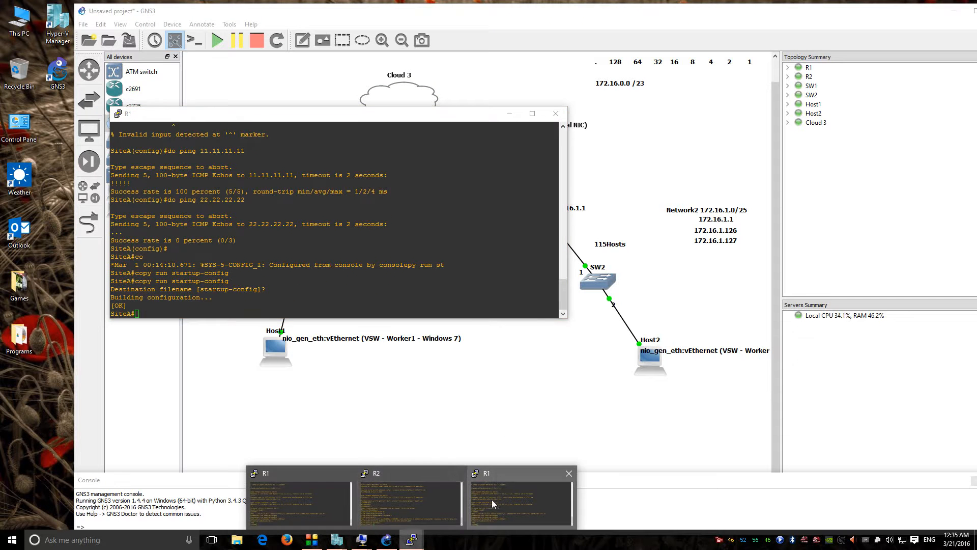
pyautogui.click(411, 494)
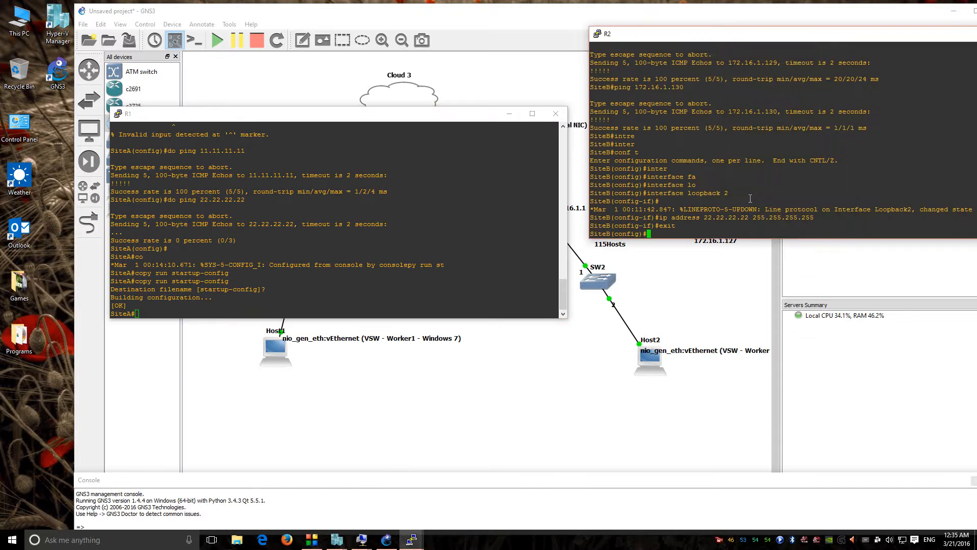
pyautogui.write('copy ru')
pyautogui.press('BackSpace')
pyautogui.press('BackSpace')
pyautogui.press('BackSpace')
pyautogui.press('BackSpace')
pyautogui.press('BackSpace')
pyautogui.press('BackSpace')
pyautogui.press('BackSpace')
pyautogui.write('do cipopo')
pyautogui.press('BackSpace')
pyautogui.write('y run start')
pyautogui.press('Return')
pyautogui.press('Return')
pyautogui.press('Return')
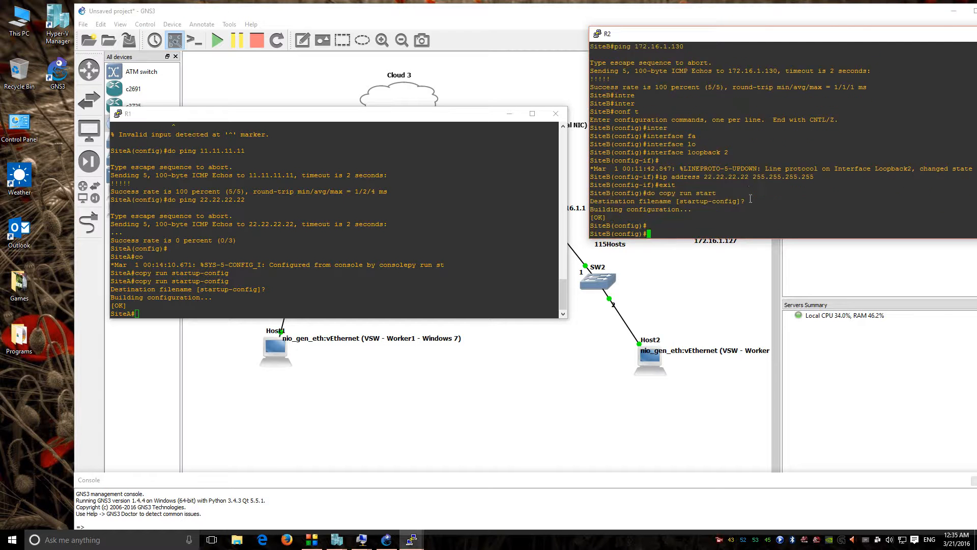
pyautogui.write('exit')
pyautogui.press('Return')
# Step: Close the R2 and R1 console windows
pyautogui.click(422, 252)
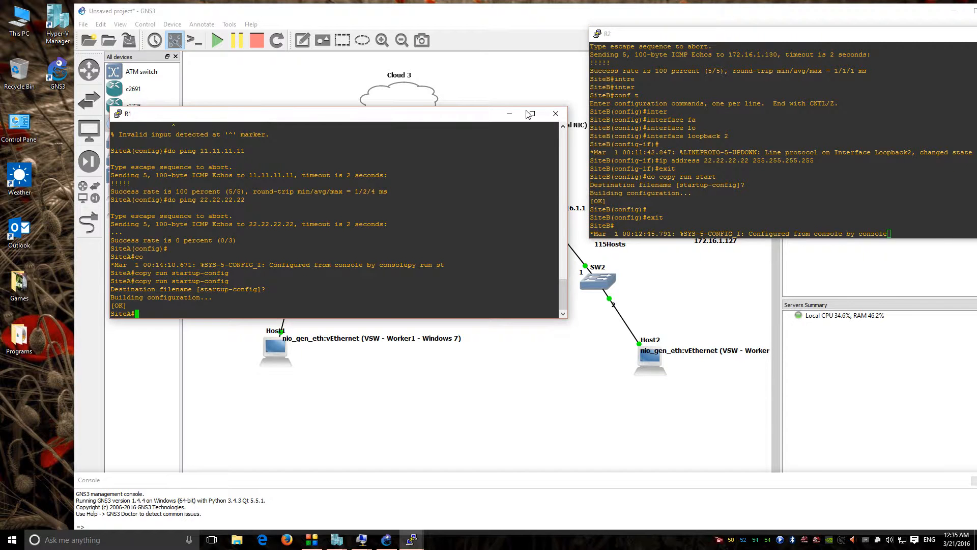
pyautogui.moveTo(727, 39); pyautogui.dragTo(666, 97)
pyautogui.click(880, 102)
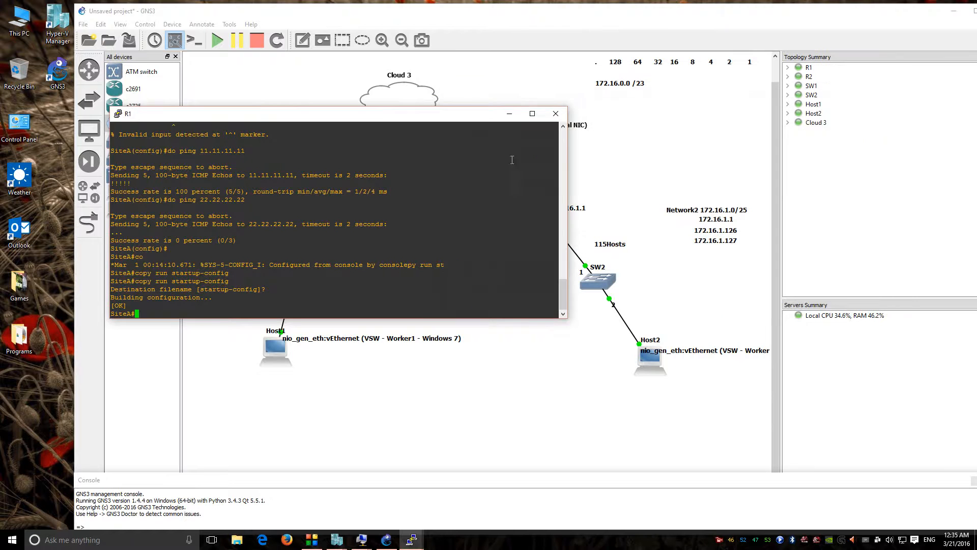
pyautogui.click(556, 114)
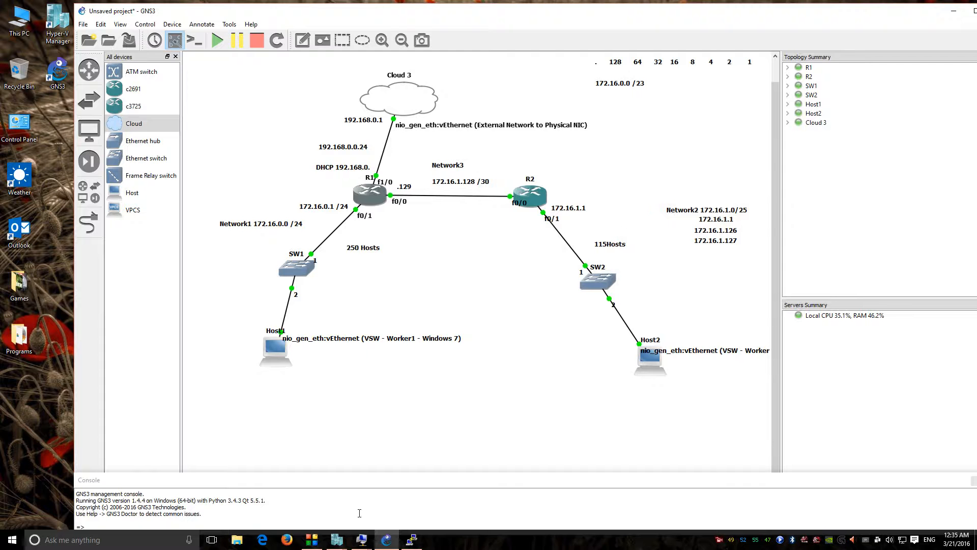
# Step: Open the Worker 1 VM, bring up its logon screen and submit a password
pyautogui.click(363, 540)
pyautogui.click(324, 496)
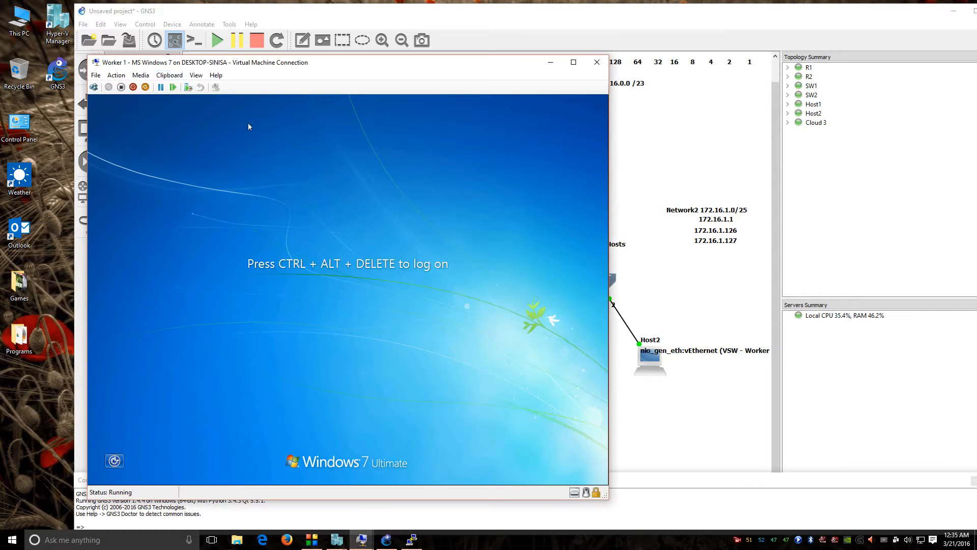
pyautogui.click(143, 75)
pyautogui.moveTo(157, 68); pyautogui.dragTo(383, 73)
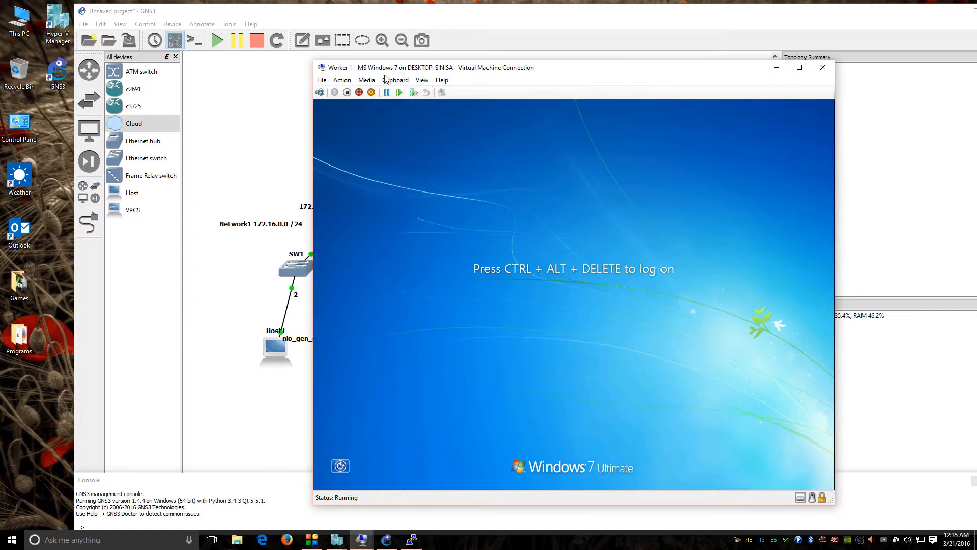
pyautogui.click(342, 80)
pyautogui.click(365, 92)
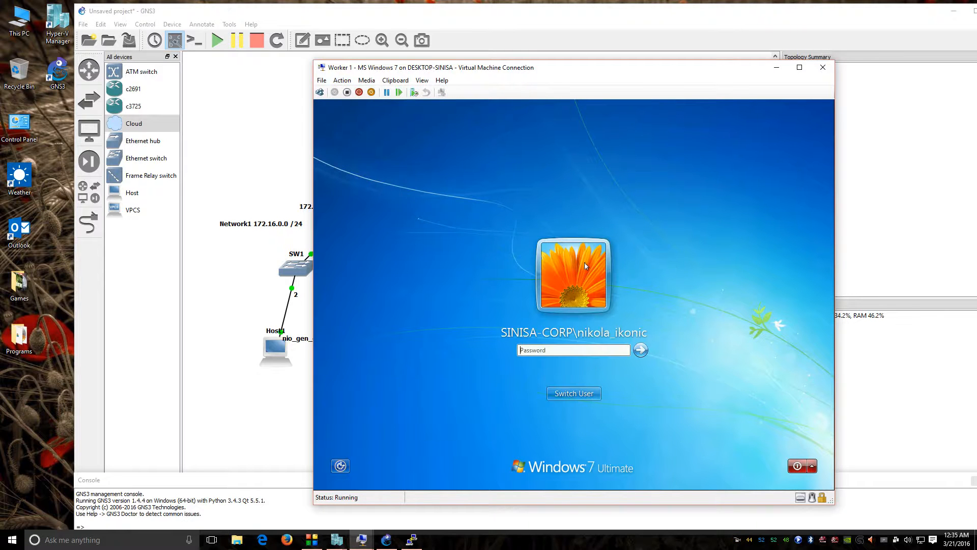
pyautogui.write('•')
pyautogui.press('Return')
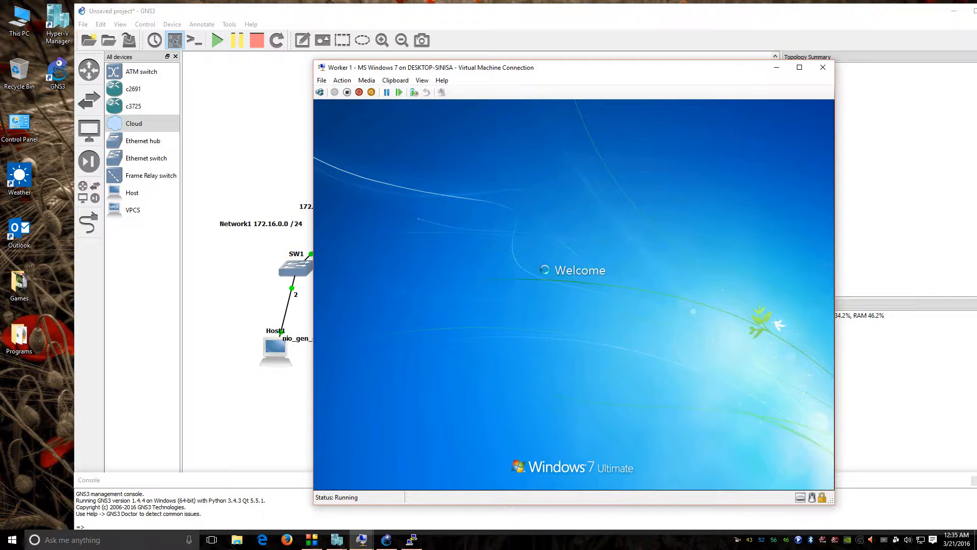
# Step: Close the leftover R1 console and bring the Worker 2 window forward
pyautogui.click(410, 542)
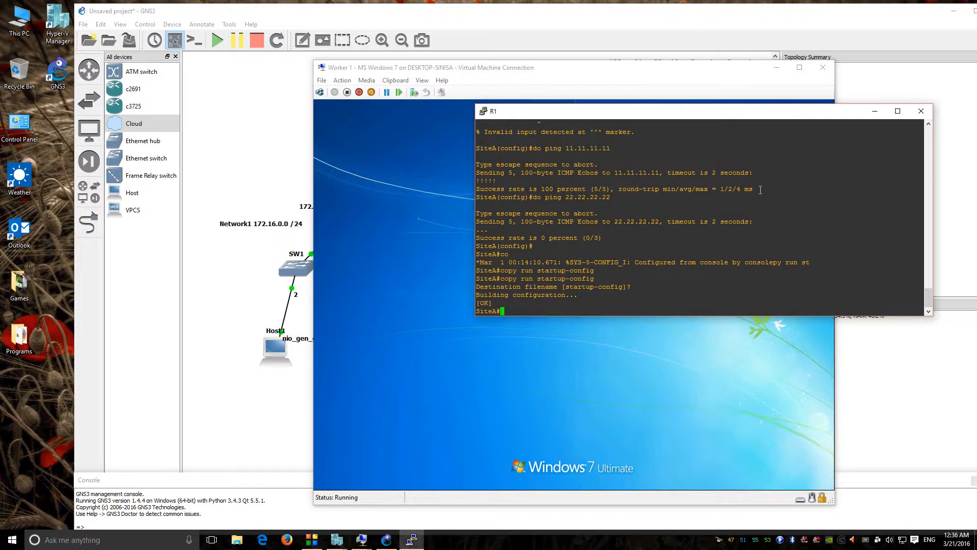
pyautogui.click(921, 111)
pyautogui.moveTo(362, 538)
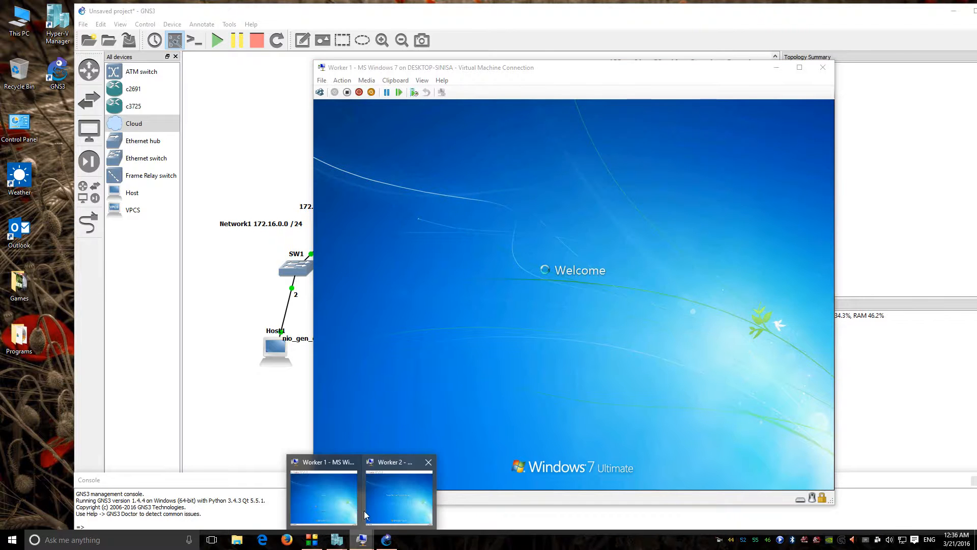
pyautogui.click(369, 506)
# Step: Retry Worker 1's logon password several times, dismissing each incorrect-password error
pyautogui.click(430, 220)
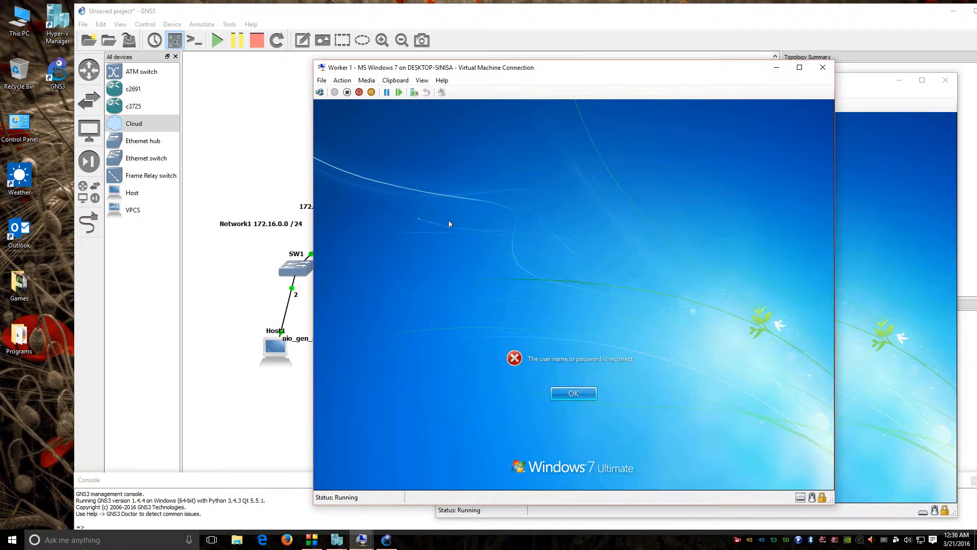
pyautogui.click(576, 394)
pyautogui.write('Pa••••')
pyautogui.press('Return')
pyautogui.click(576, 394)
pyautogui.click(587, 350)
pyautogui.write('•••••')
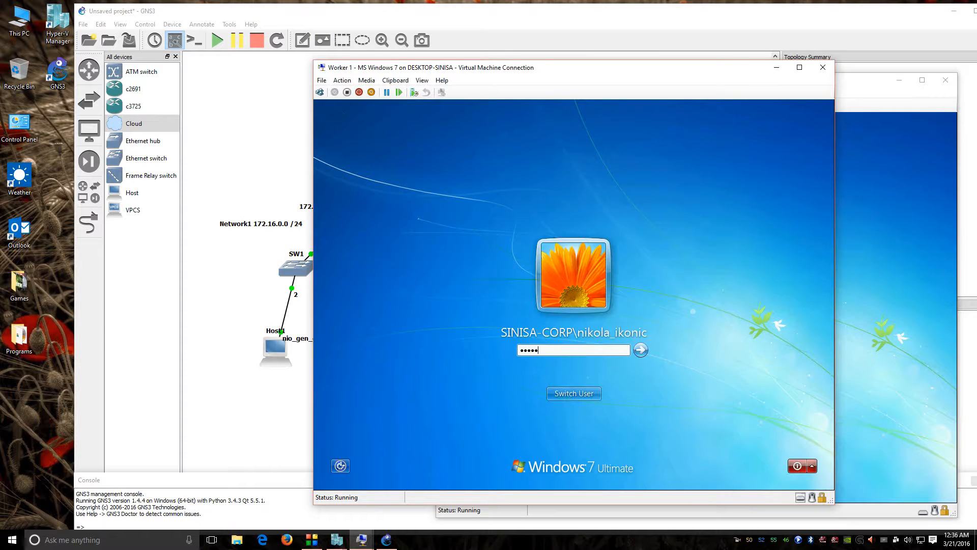
pyautogui.press('Return')
pyautogui.click(568, 395)
pyautogui.write('•••')
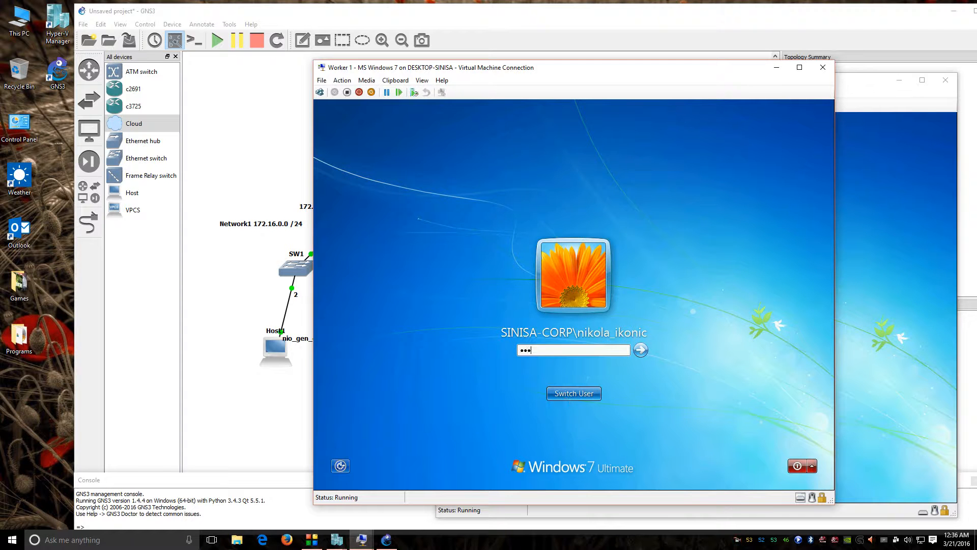
pyautogui.press('Return')
pyautogui.click(568, 395)
pyautogui.write('••')
pyautogui.press('BackSpace')
pyautogui.press('BackSpace')
pyautogui.write('••')
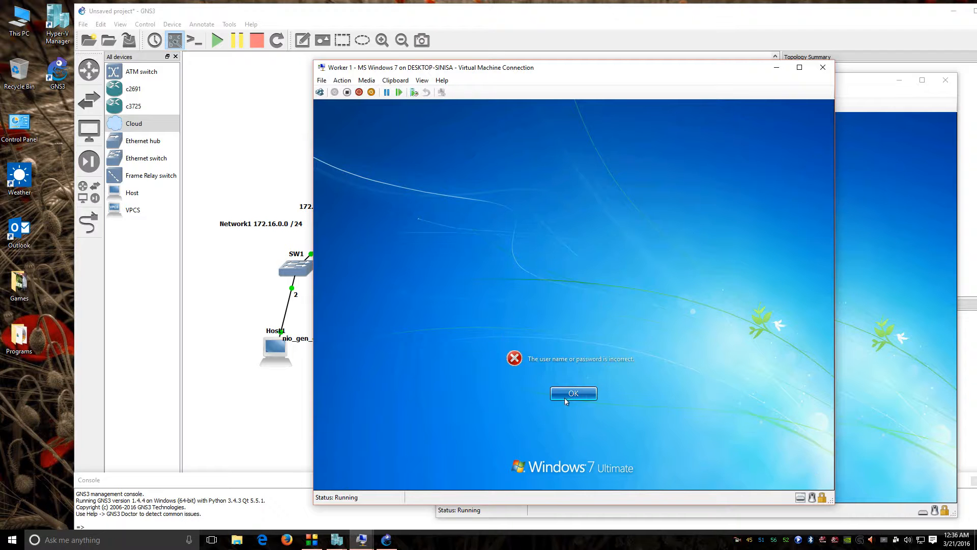
pyautogui.click(567, 395)
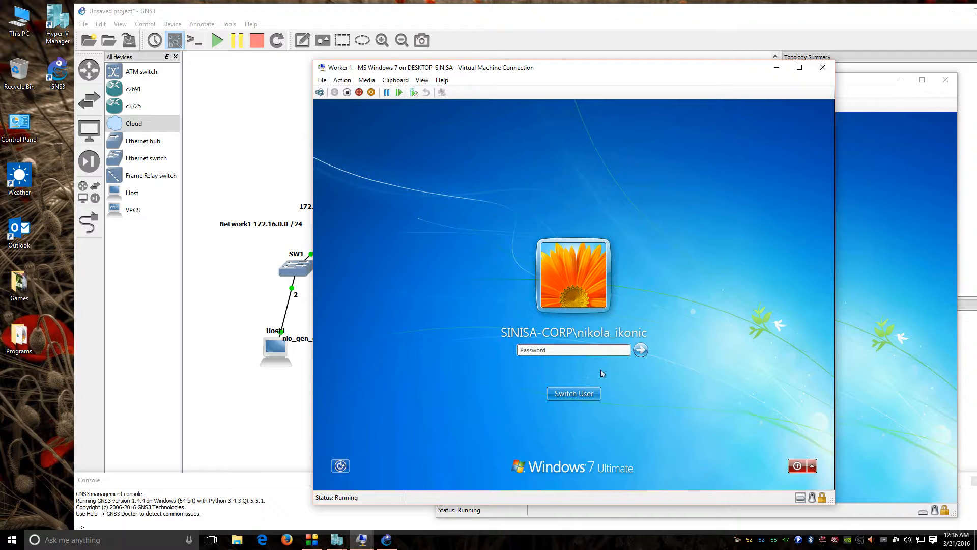
# Step: On Worker 1, return to user selection and choose Other User
pyautogui.click(572, 395)
pyautogui.moveTo(558, 70); pyautogui.dragTo(430, 39)
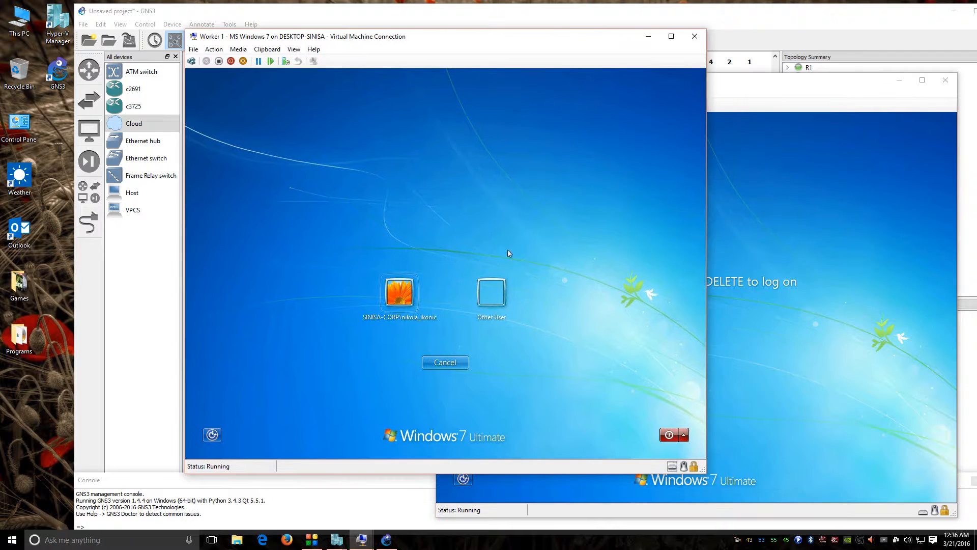
pyautogui.click(494, 292)
# Step: Bring up the Worker 2 logon screen and submit its password
pyautogui.click(742, 283)
pyautogui.click(468, 96)
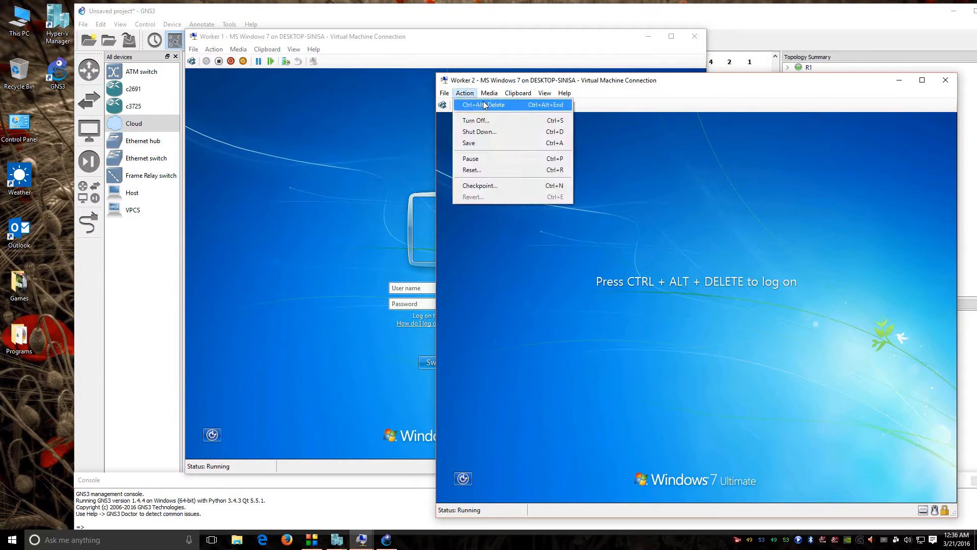
pyautogui.click(483, 105)
pyautogui.write('••••••')
pyautogui.press('Return')
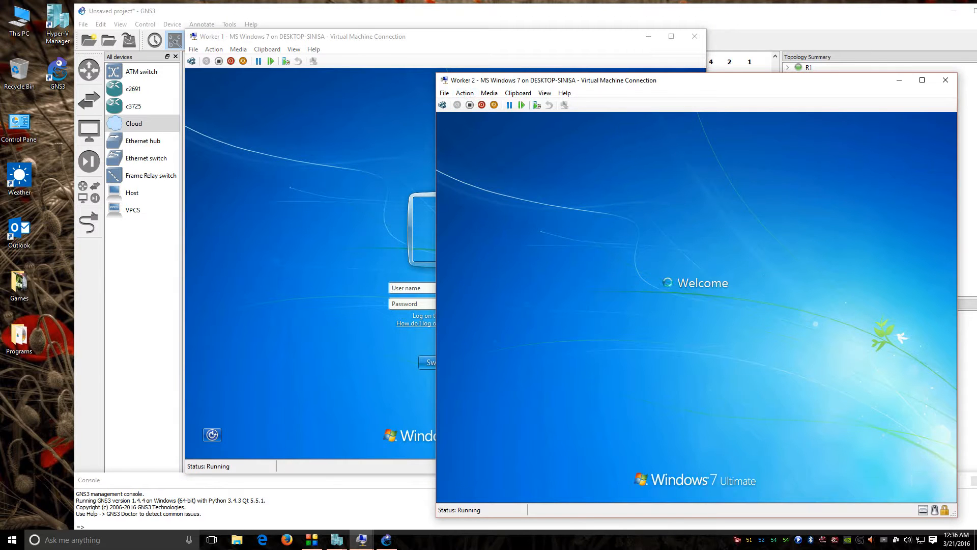
# Step: Pick the existing domain account on Worker 1 and dismiss Worker 2's logon error
pyautogui.click(344, 175)
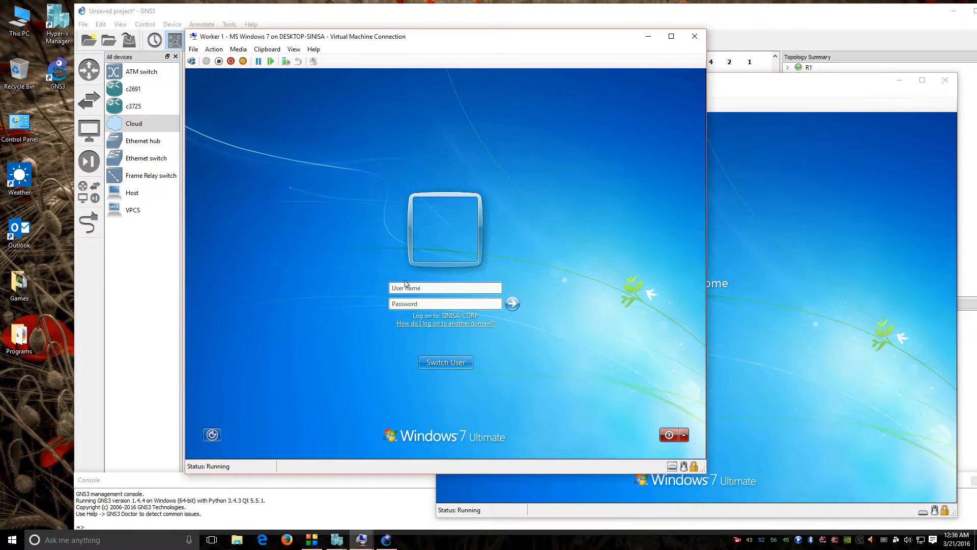
pyautogui.click(446, 362)
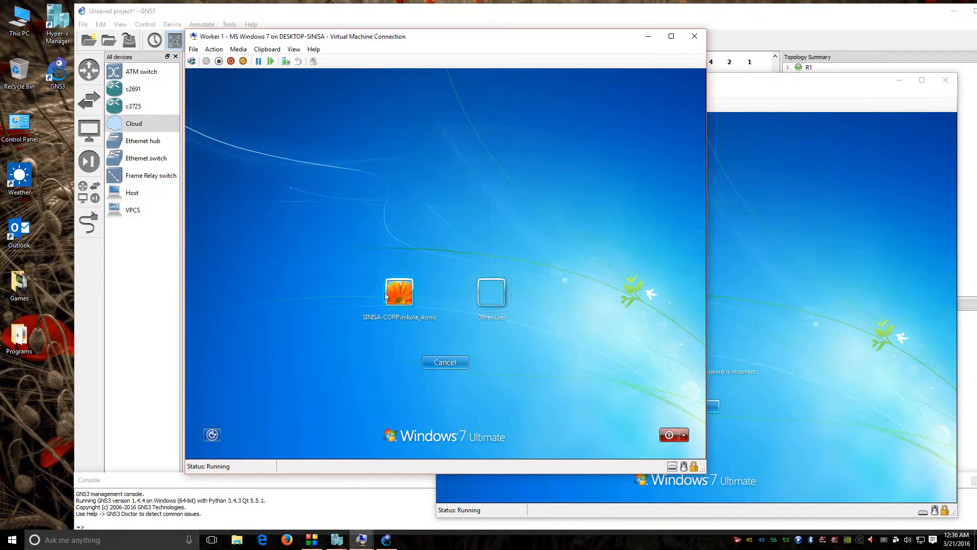
pyautogui.click(385, 296)
pyautogui.click(713, 406)
pyautogui.click(696, 406)
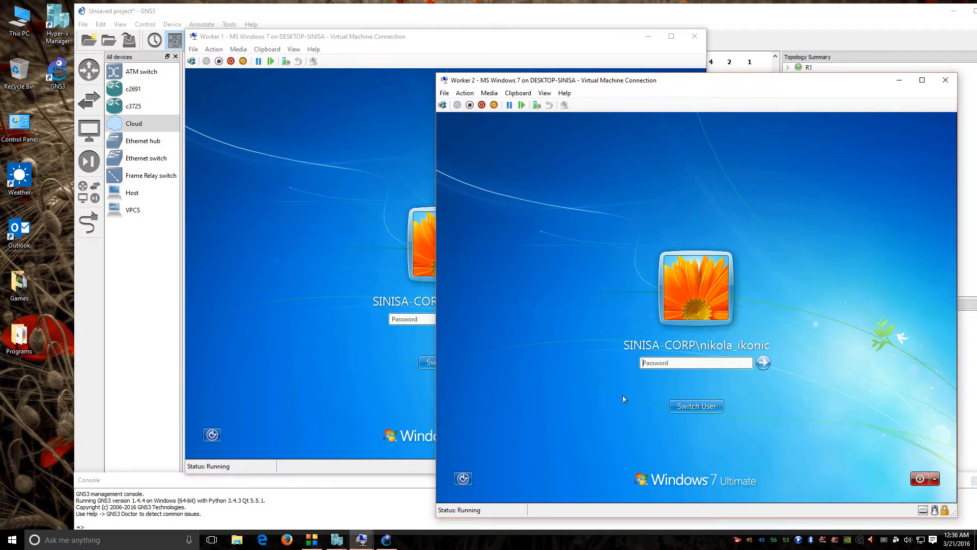
# Step: Log Worker 1 on as Other User 'Administrator' with its password
pyautogui.click(327, 363)
pyautogui.click(423, 319)
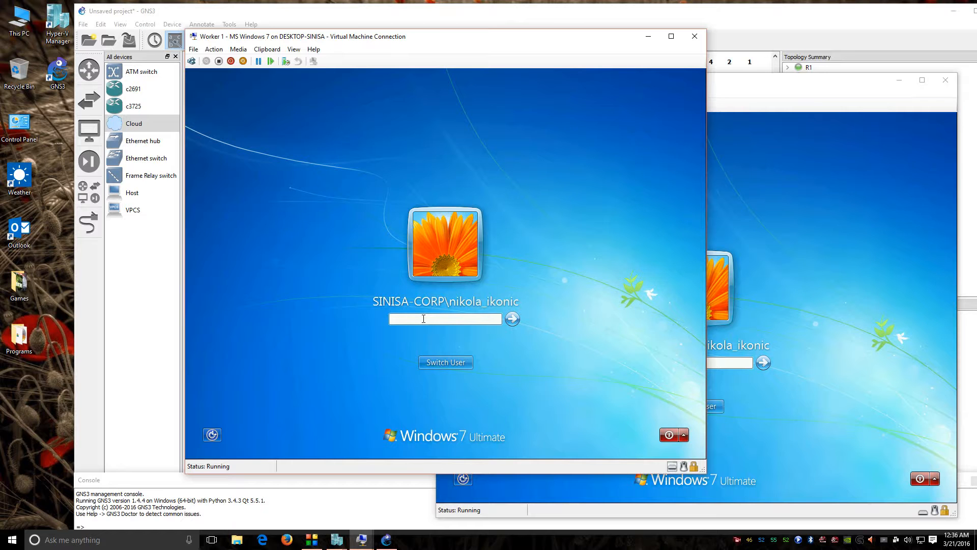
pyautogui.click(462, 363)
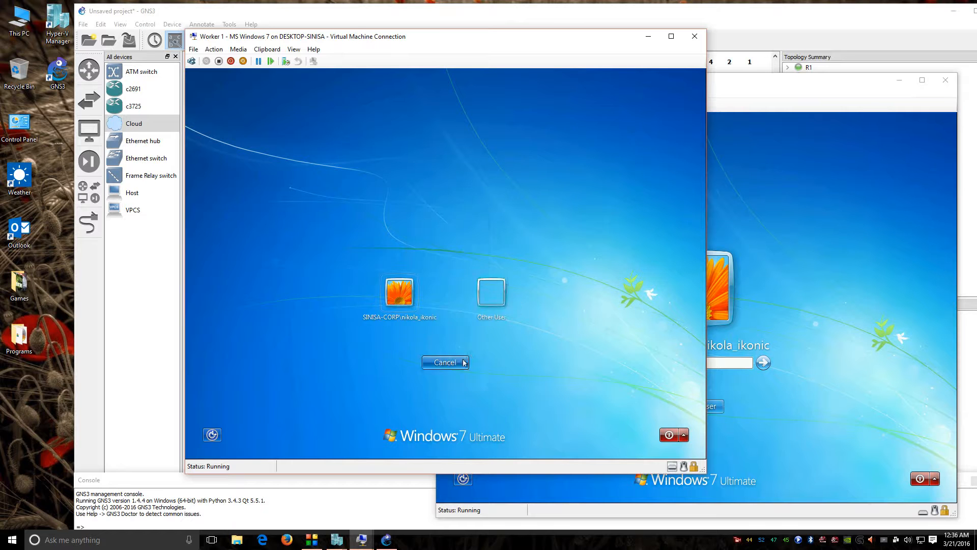
pyautogui.click(504, 287)
pyautogui.write('Admini')
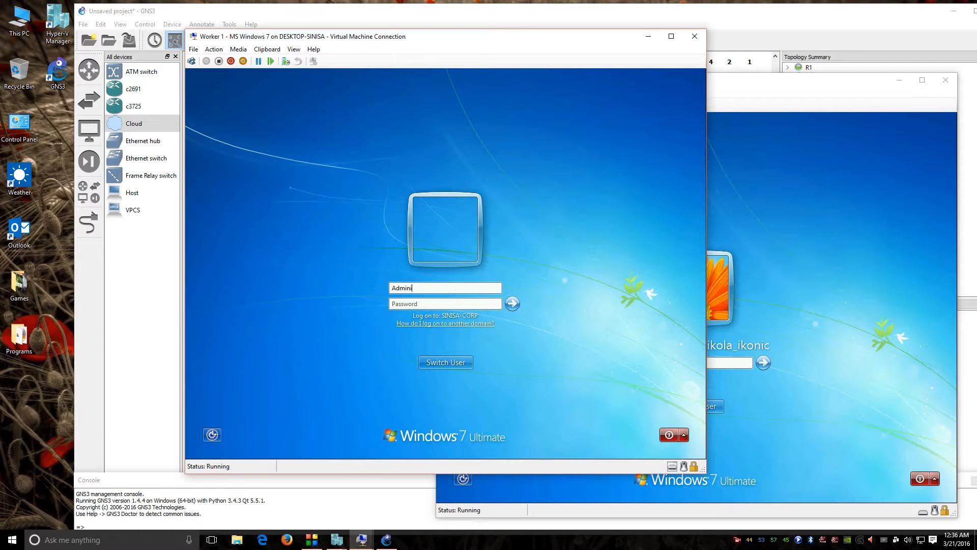
pyautogui.write('strator')
pyautogui.press('Tab')
pyautogui.write('*********')
pyautogui.press('Return')
# Step: Try logging Worker 2 on as Other User 'Administrator'
pyautogui.click(798, 256)
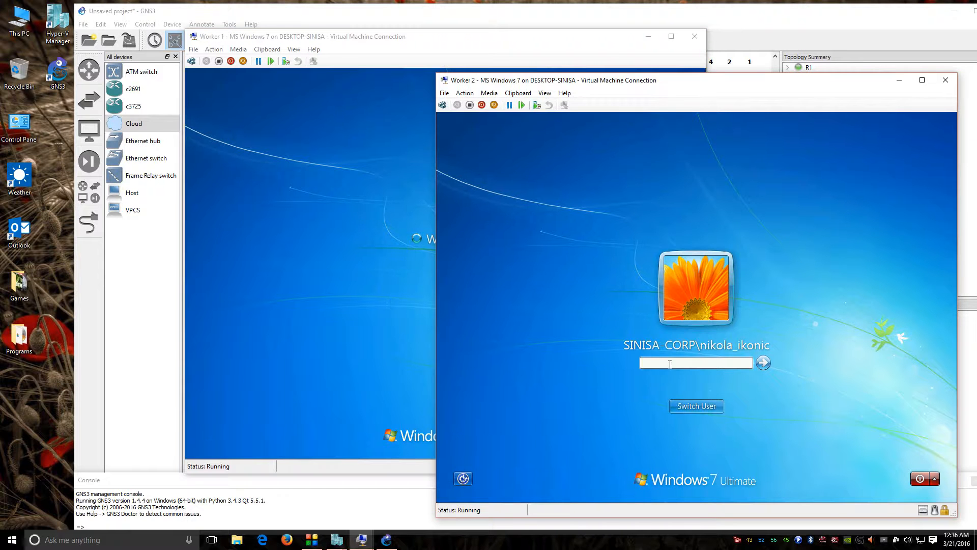
pyautogui.click(714, 411)
pyautogui.click(748, 340)
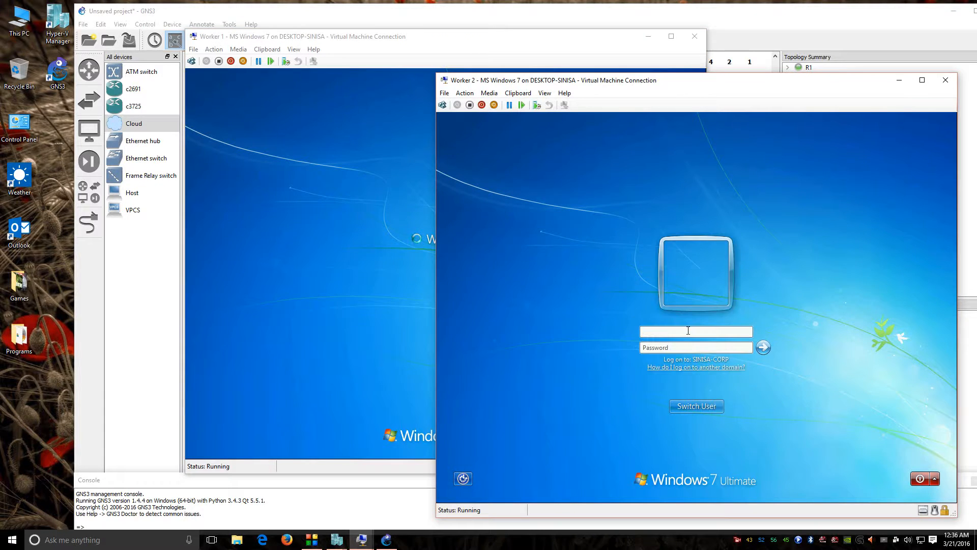
pyautogui.write('Administrator')
pyautogui.press('Tab')
pyautogui.write('*********')
pyautogui.press('Return')
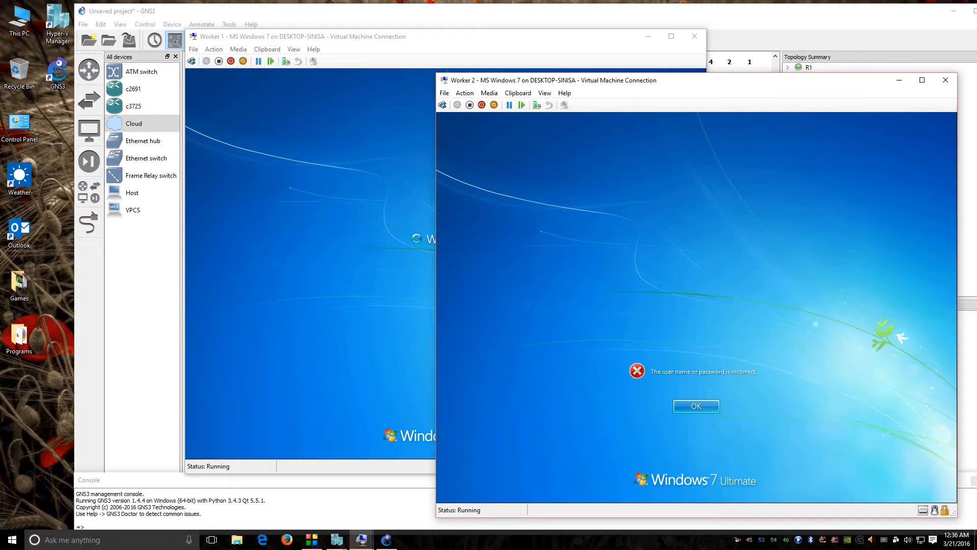
# Step: Dismiss Worker 2's incorrect-password errors and return to the account list
pyautogui.click(714, 408)
pyautogui.click(693, 337)
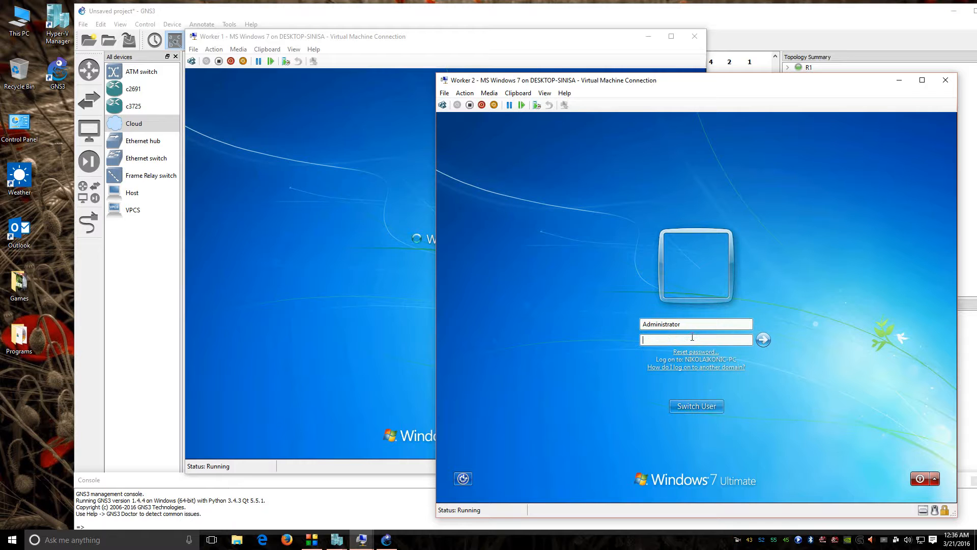
pyautogui.press('Return')
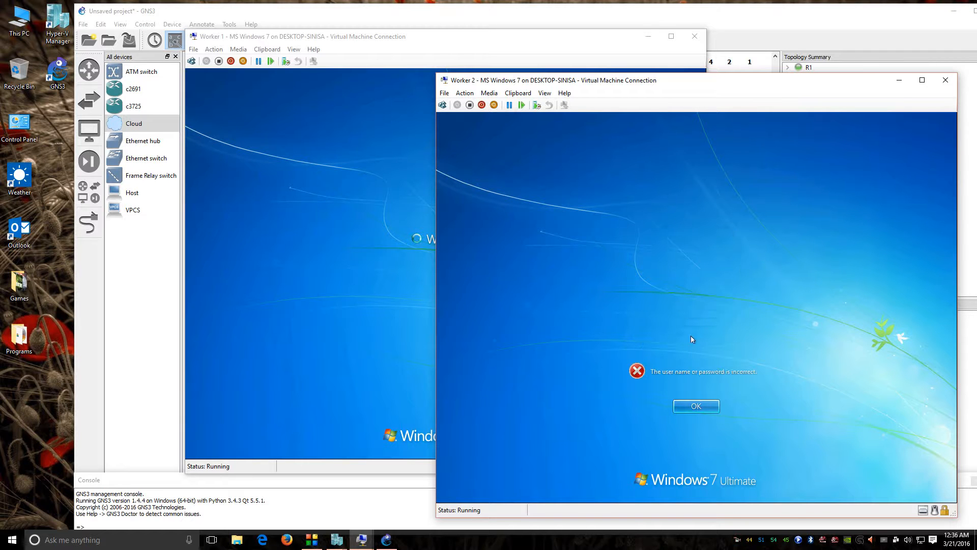
pyautogui.click(706, 417)
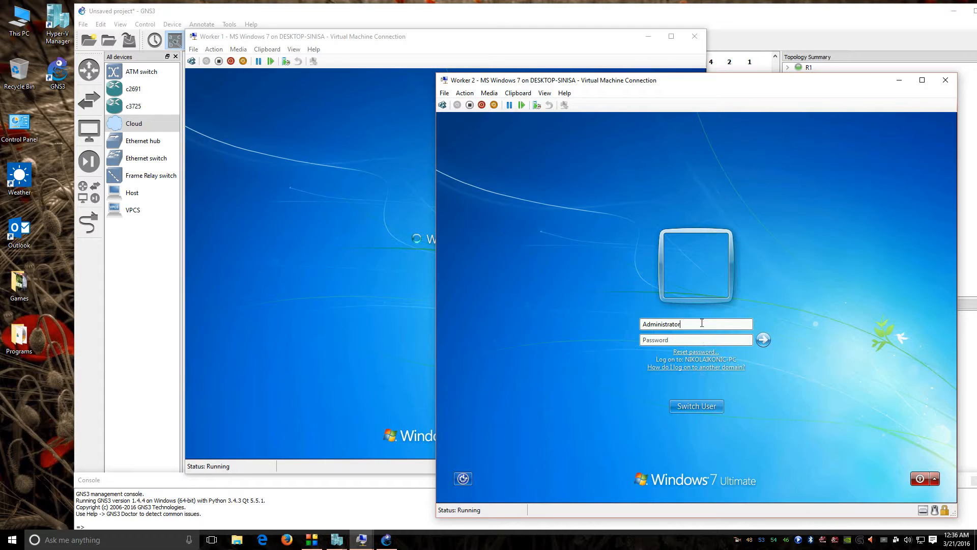
pyautogui.moveTo(702, 323); pyautogui.dragTo(618, 323)
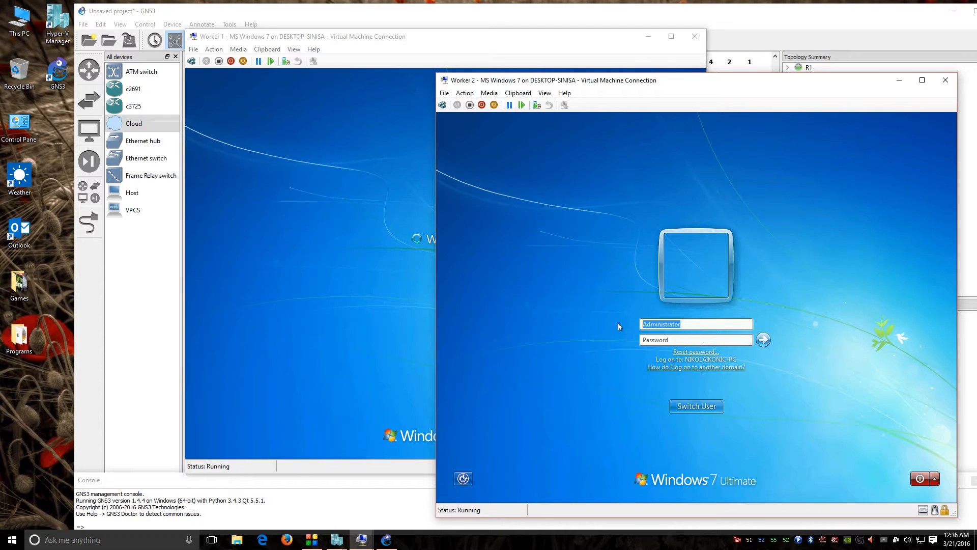
pyautogui.click(701, 409)
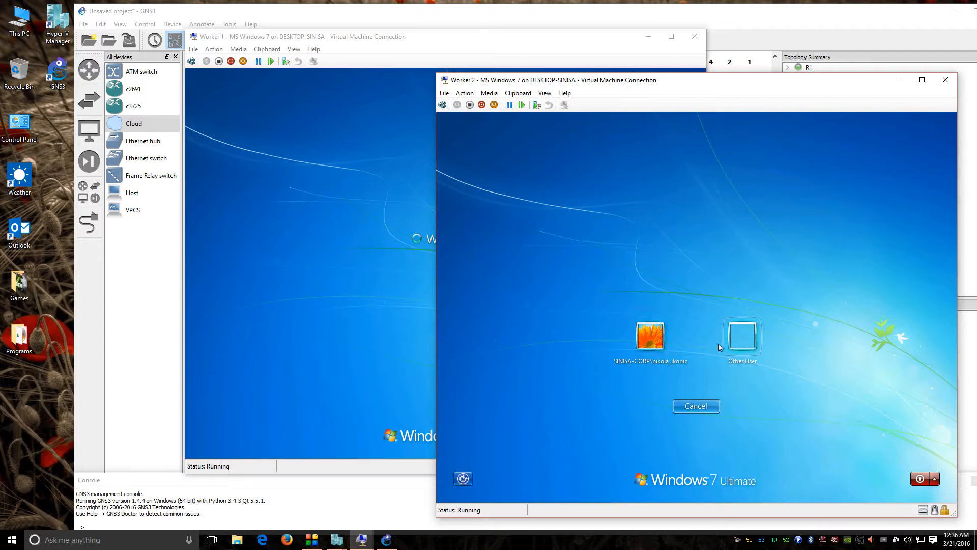
# Step: Log Worker 2 on as Other User with the domain account's username and password
pyautogui.click(732, 344)
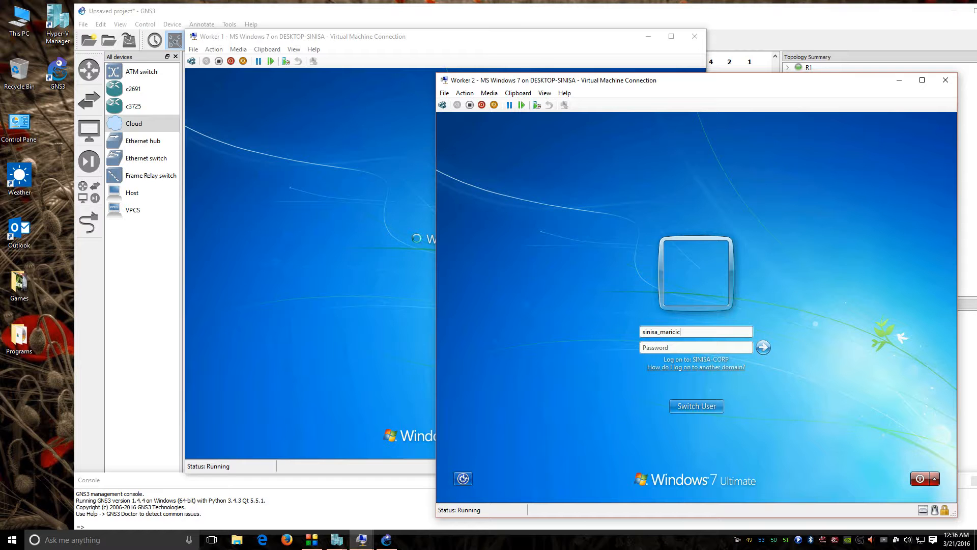
pyautogui.press('Tab')
pyautogui.write('••••••••')
pyautogui.press('Return')
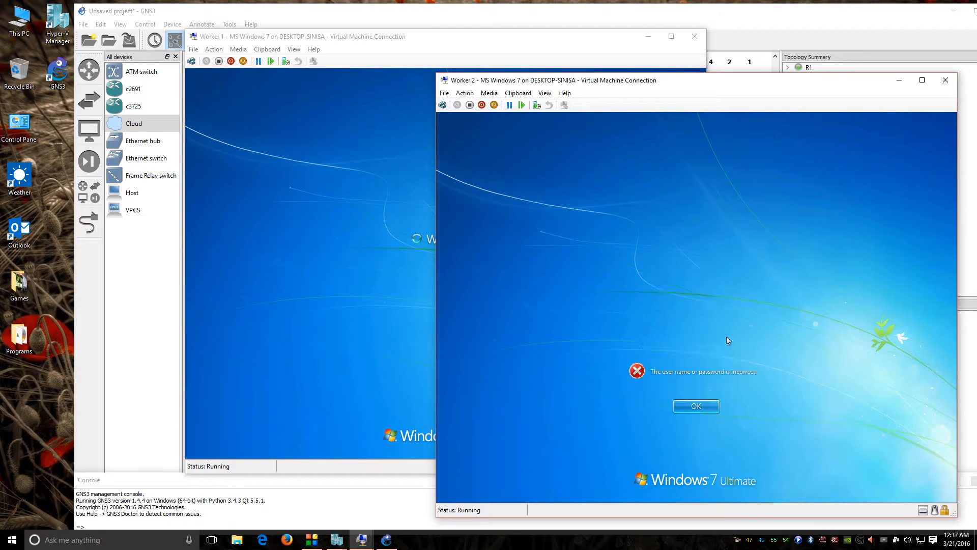
pyautogui.press('Return')
pyautogui.write('••••••••')
pyautogui.press('Return')
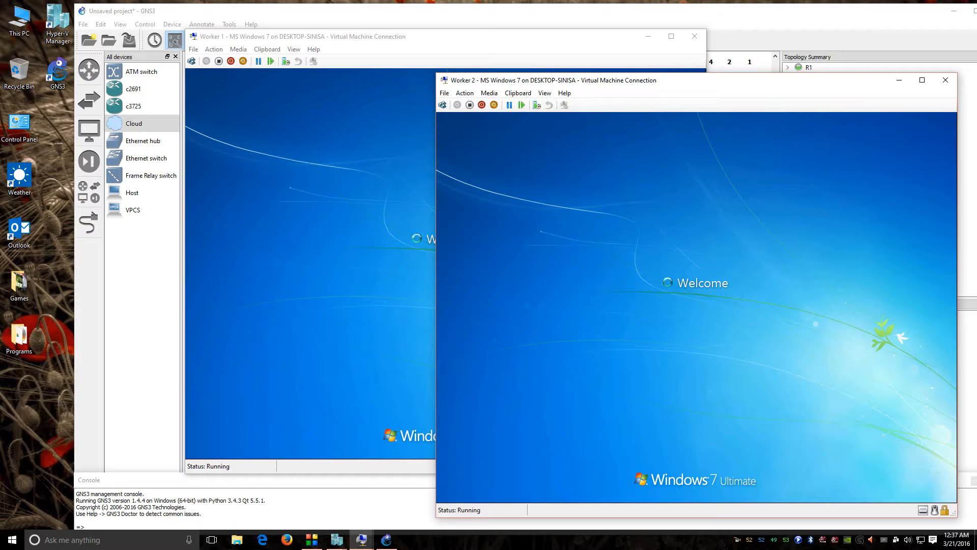
# Step: Arrange the Worker 1 and Worker 2 windows side by side
pyautogui.click(488, 48)
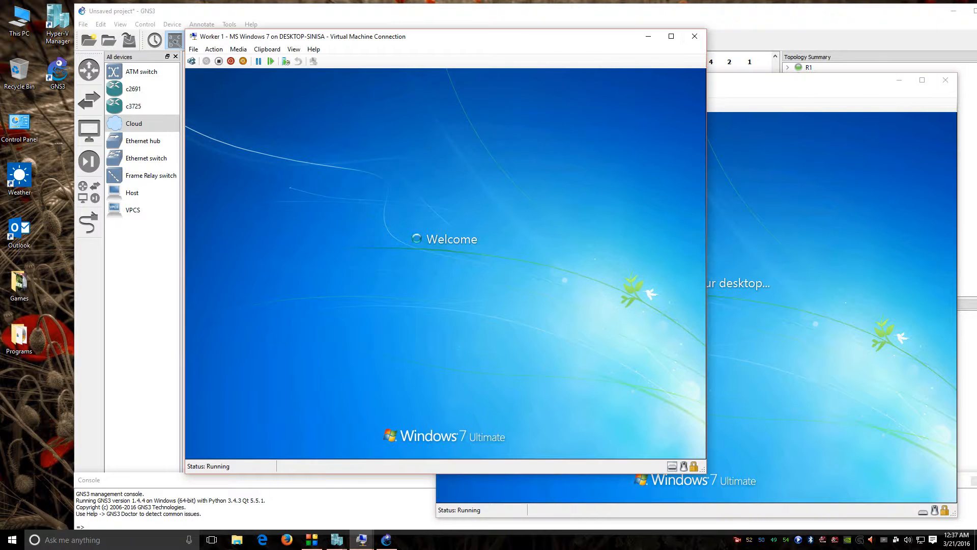
pyautogui.moveTo(573, 36); pyautogui.dragTo(510, 37)
pyautogui.moveTo(733, 78); pyautogui.dragTo(782, 57)
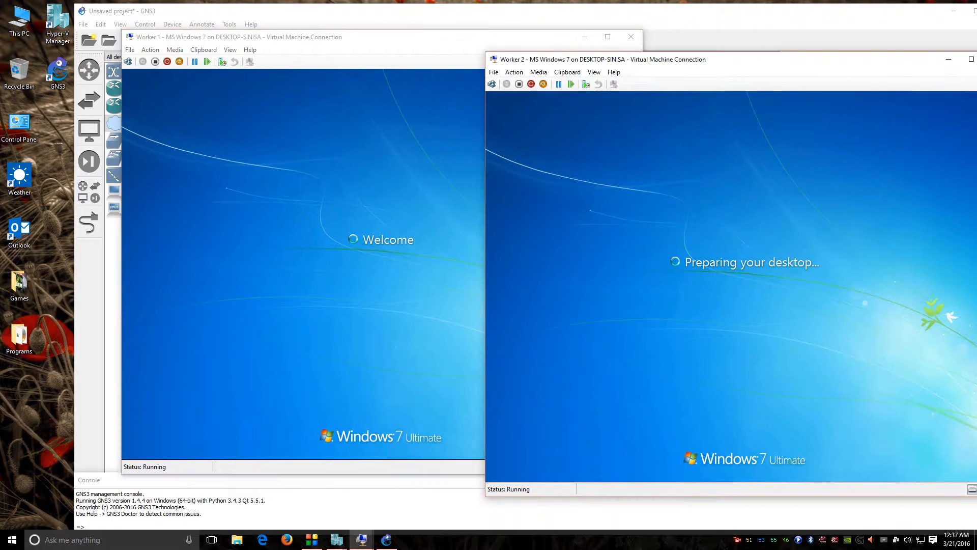
pyautogui.click(479, 61)
pyautogui.moveTo(458, 41); pyautogui.dragTo(414, 46)
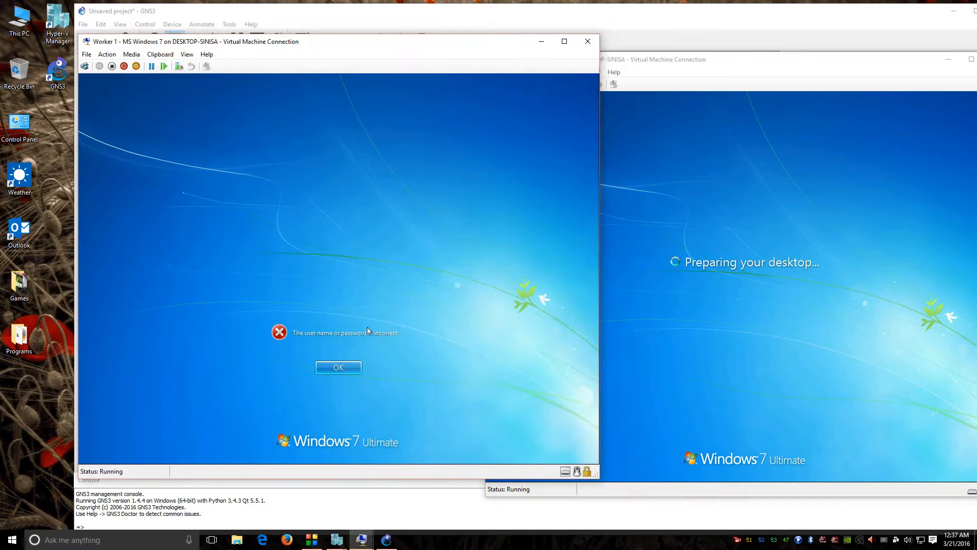
# Step: Dismiss the wrong-password error and sign Worker 1 in with the domain username and password
pyautogui.click(340, 368)
pyautogui.moveTo(340, 289); pyautogui.dragTo(264, 279)
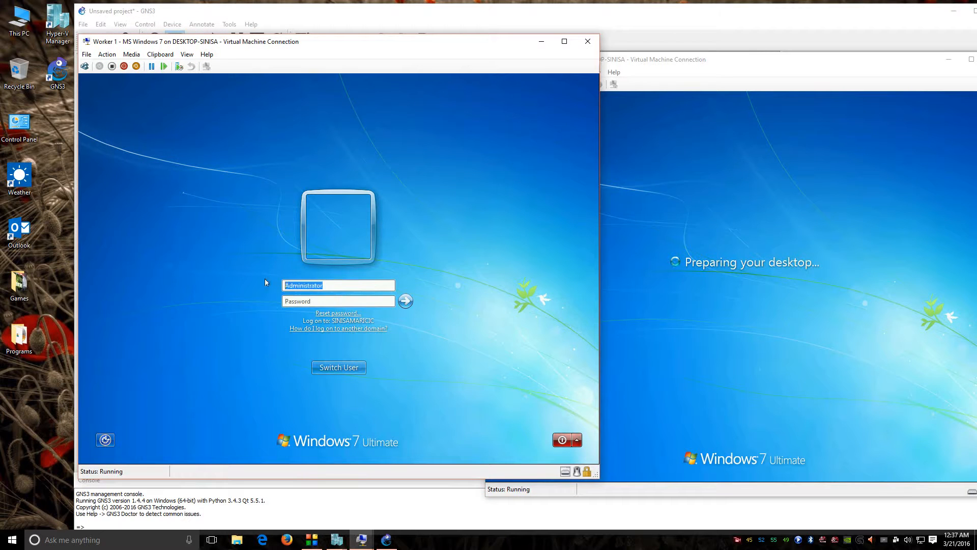
pyautogui.write('sini')
pyautogui.press('BackSpace')
pyautogui.press('BackSpace')
pyautogui.press('BackSpace')
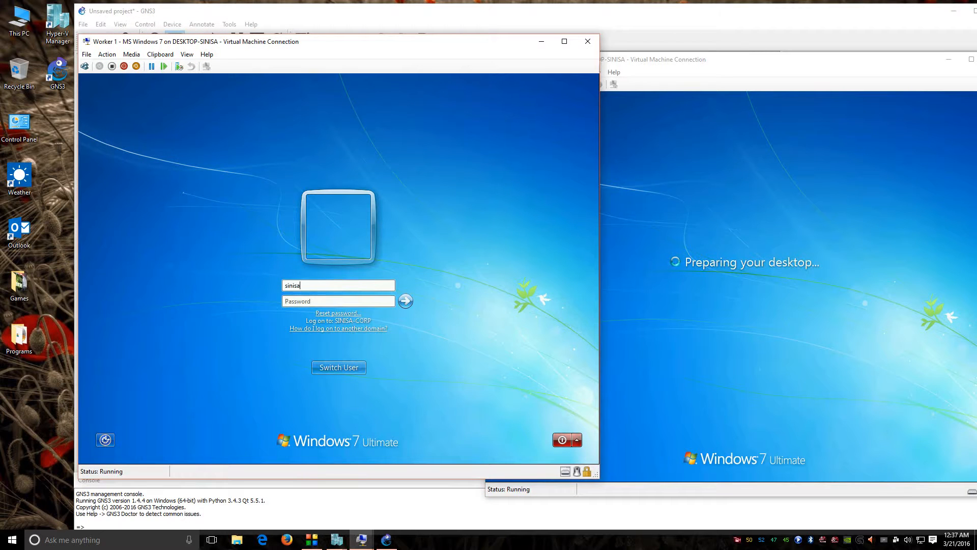
pyautogui.press('Tab')
pyautogui.write('********')
pyautogui.press('Return')
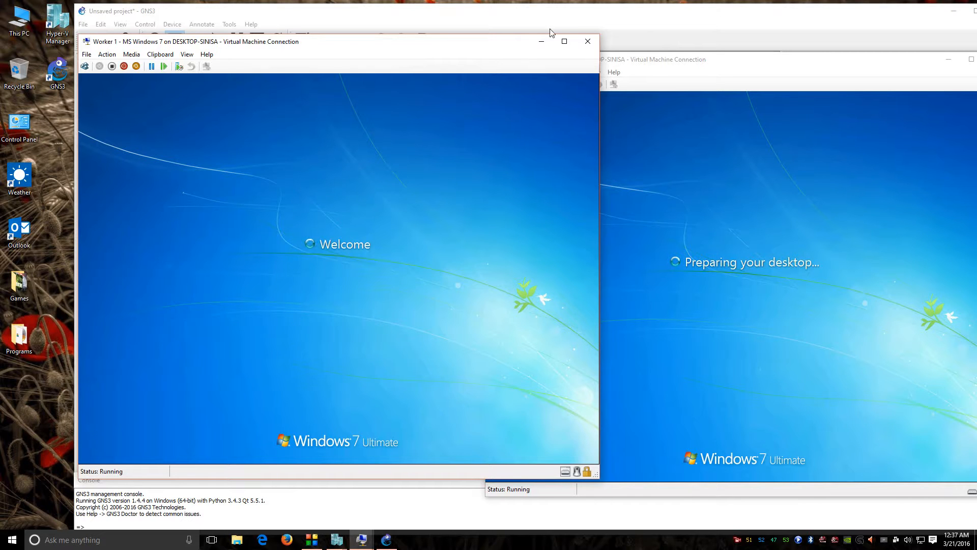
# Step: Rearrange both worker windows around the topology and retry Worker 1's domain password
pyautogui.moveTo(491, 45); pyautogui.dragTo(372, 134)
pyautogui.moveTo(681, 65); pyautogui.dragTo(688, 154)
pyautogui.moveTo(387, 135); pyautogui.dragTo(398, 86)
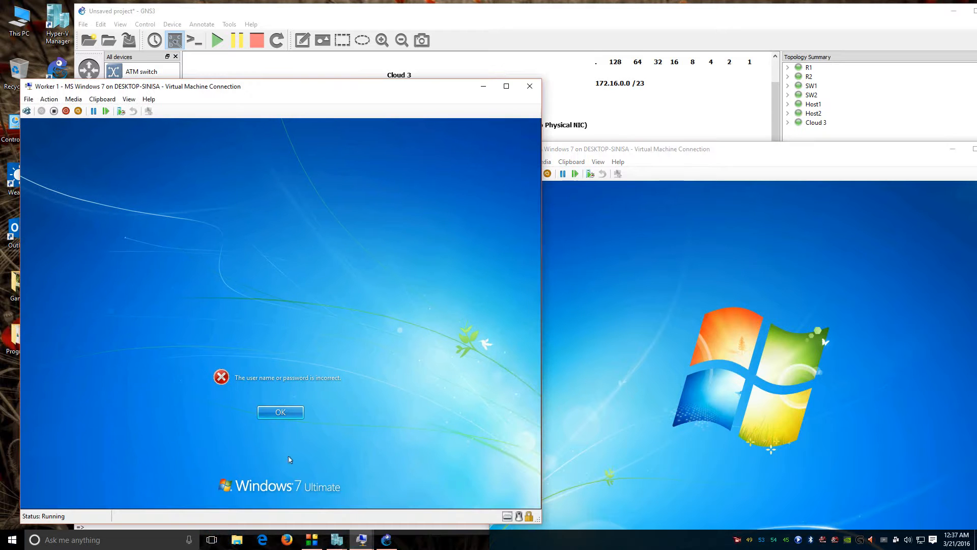
pyautogui.click(280, 412)
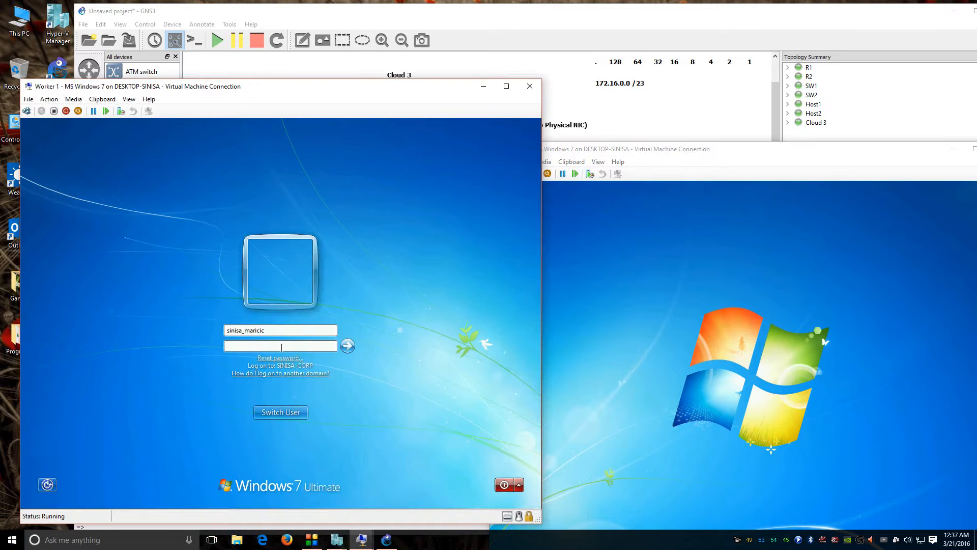
pyautogui.write('•••••••')
pyautogui.press('Return')
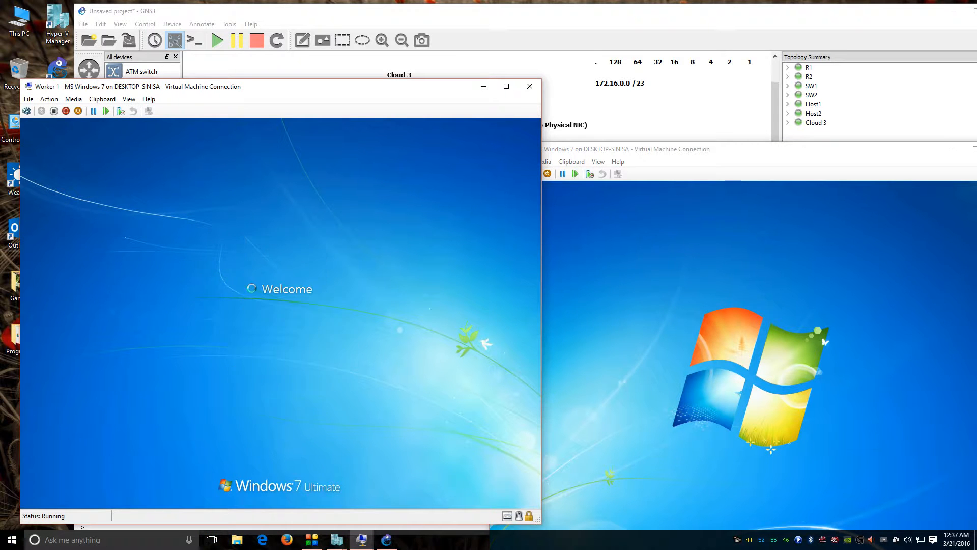
pyautogui.moveTo(863, 153); pyautogui.dragTo(889, 83)
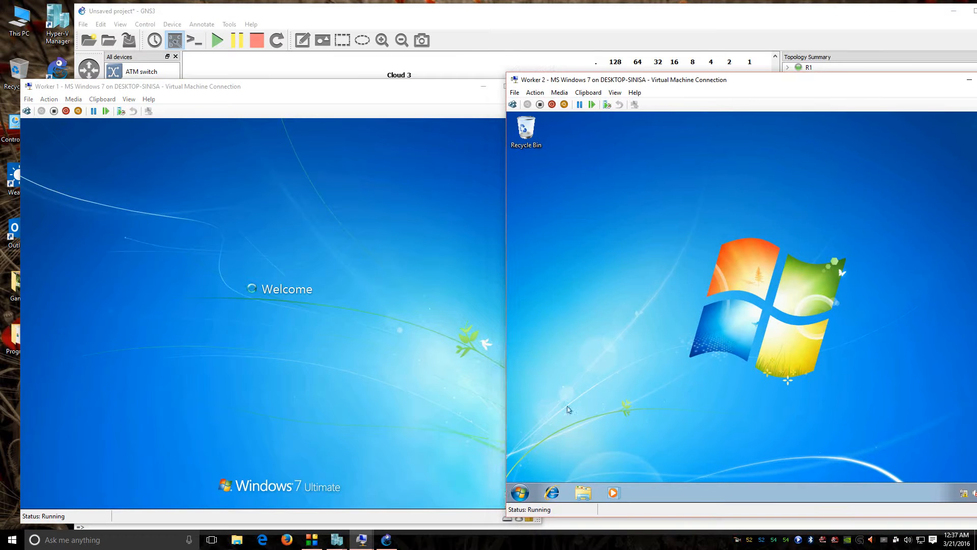
# Step: Open Worker 2's Network and Sharing Center from its tray network icon
pyautogui.click(520, 493)
pyautogui.click(573, 466)
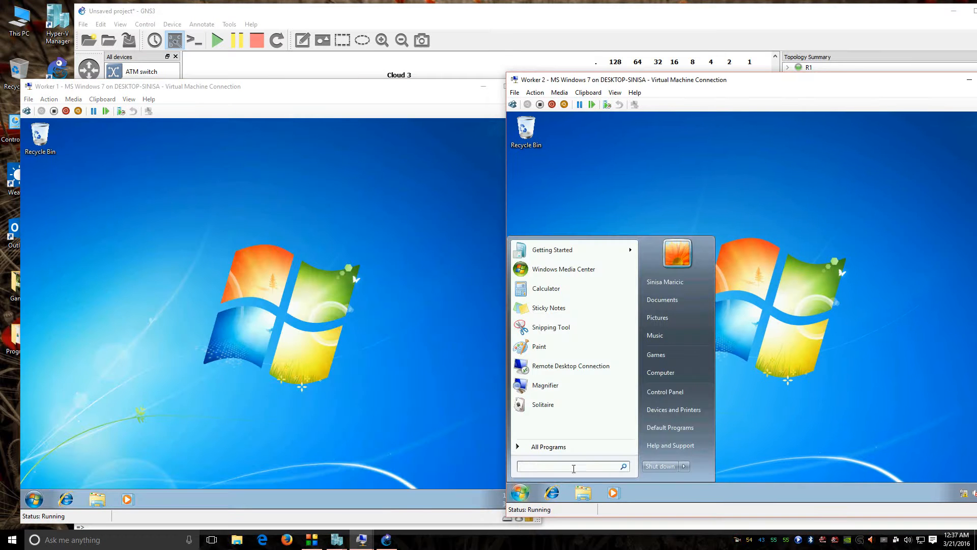
pyautogui.click(858, 399)
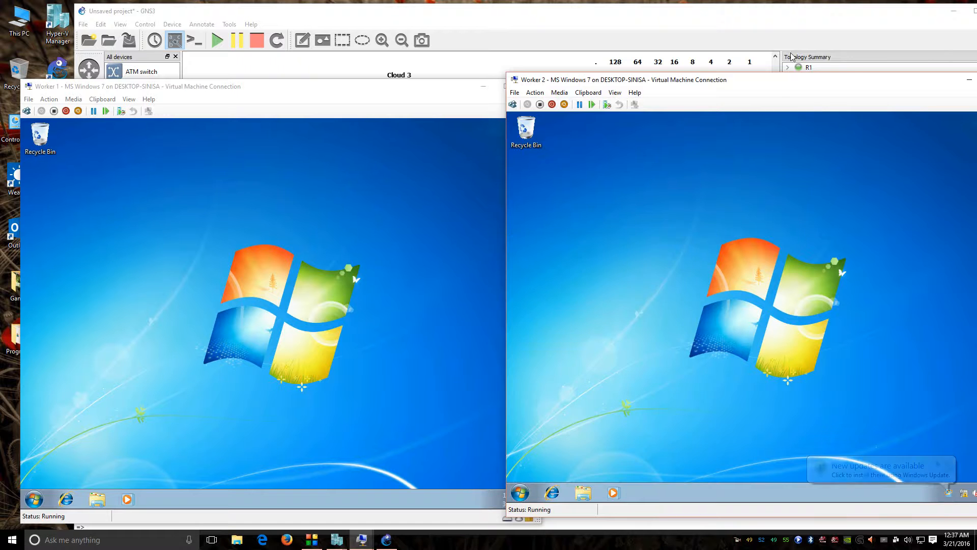
pyautogui.moveTo(747, 85); pyautogui.dragTo(644, 79)
pyautogui.click(843, 453)
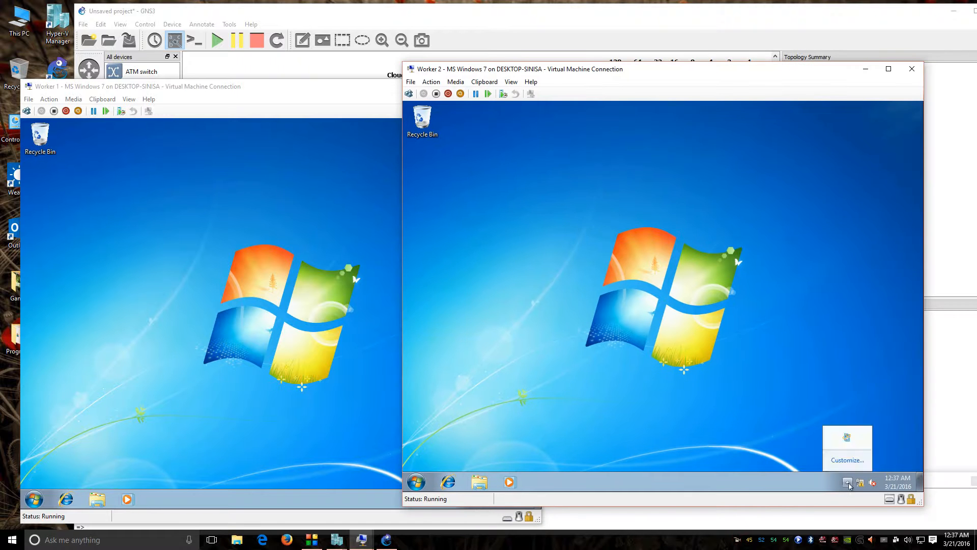
pyautogui.click(860, 483)
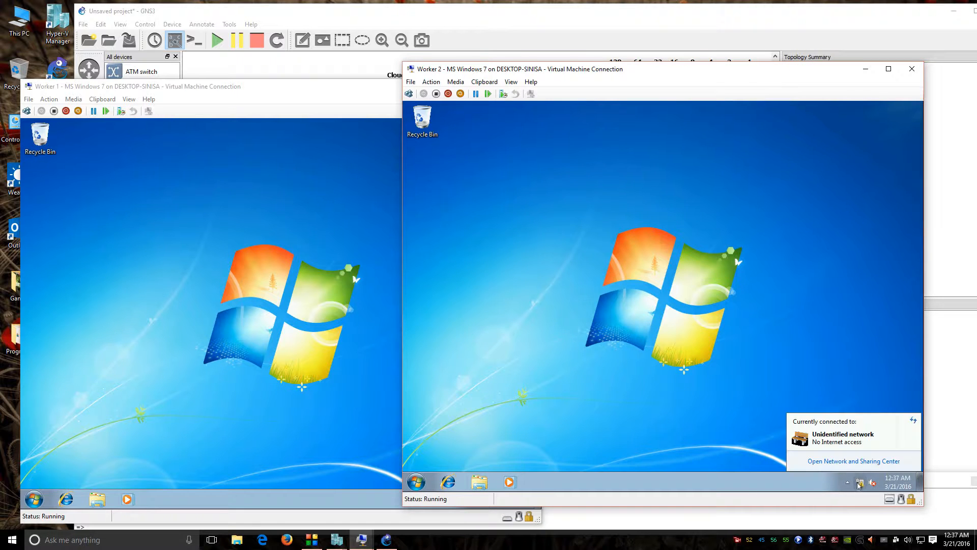
pyautogui.click(853, 462)
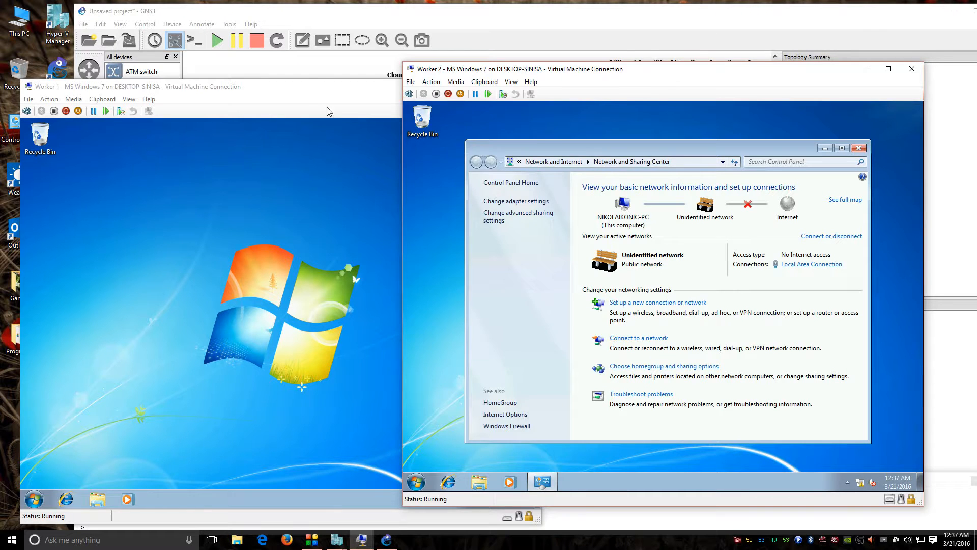
# Step: Open Worker 1's network adapters and try Local Area Connection Properties, declining the first prompt
pyautogui.moveTo(318, 88); pyautogui.dragTo(381, 78)
pyautogui.click(540, 492)
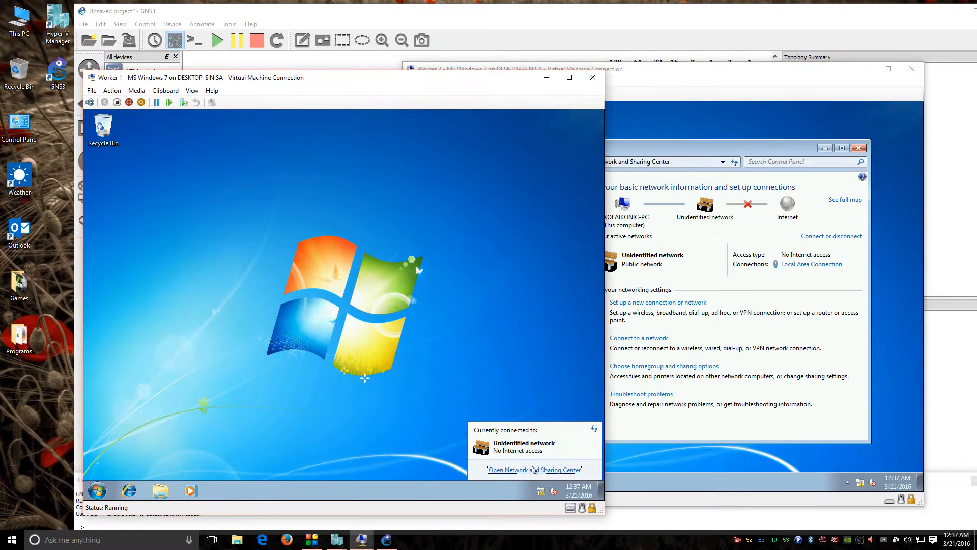
pyautogui.click(533, 467)
pyautogui.click(218, 214)
pyautogui.rightClick(258, 213)
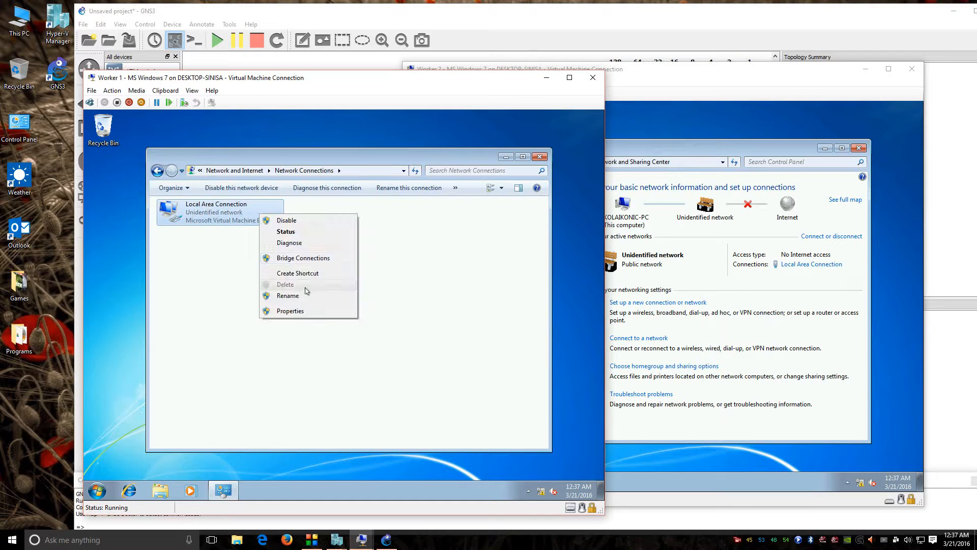
pyautogui.click(287, 311)
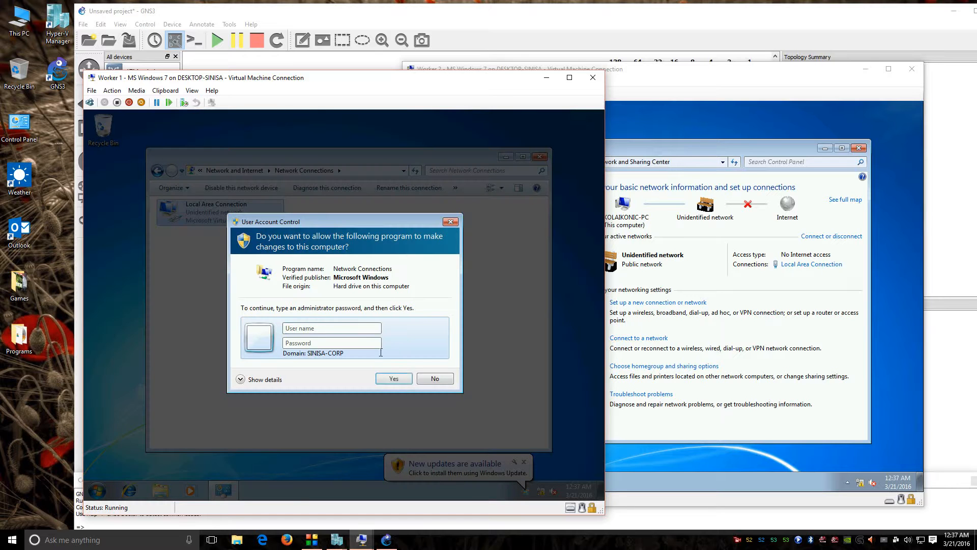
pyautogui.click(439, 381)
# Step: Reopen Worker 1's Local Area Connection Properties and approve with the administrator user name and password
pyautogui.rightClick(228, 218)
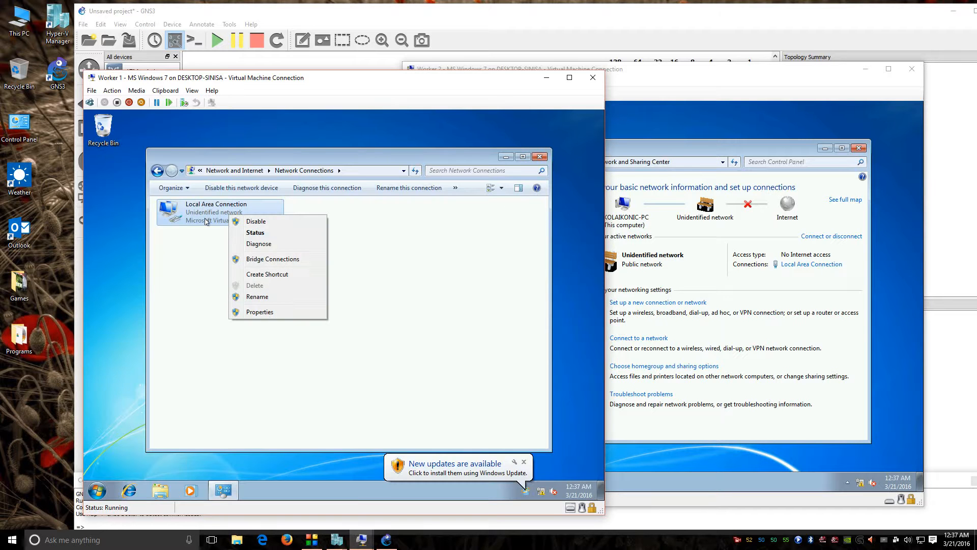
pyautogui.click(254, 298)
pyautogui.click(311, 328)
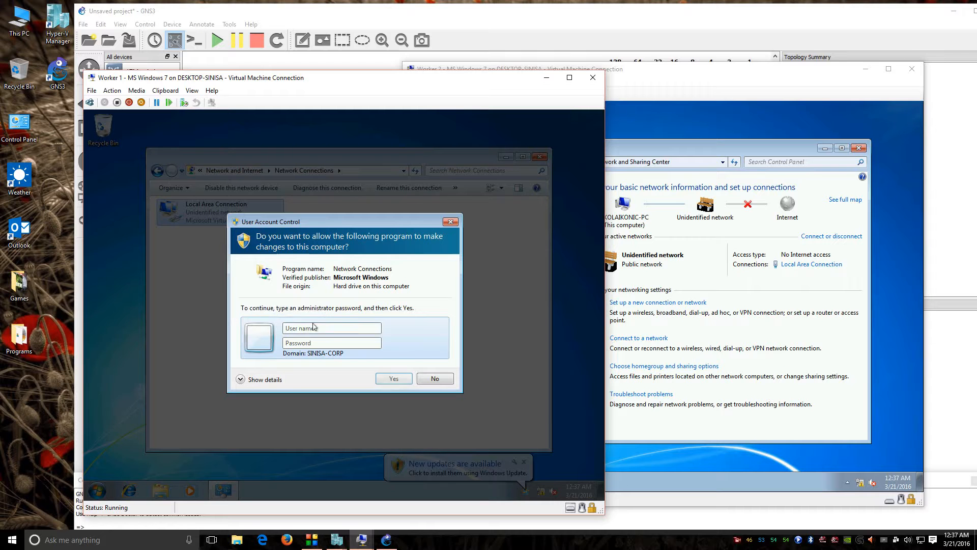
pyautogui.press('Tab')
pyautogui.write('Pw')
pyautogui.press('Return')
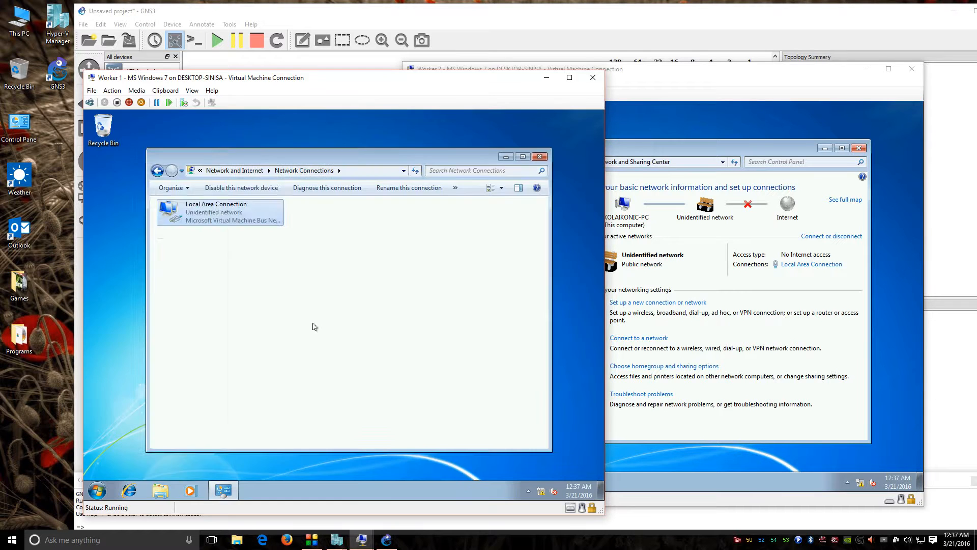
# Step: Give Worker 1 IPv4 172.16.0.30, mask 255.255.255.0, gateway and DNS 172.16.0.1, and confirm
pyautogui.click(269, 313)
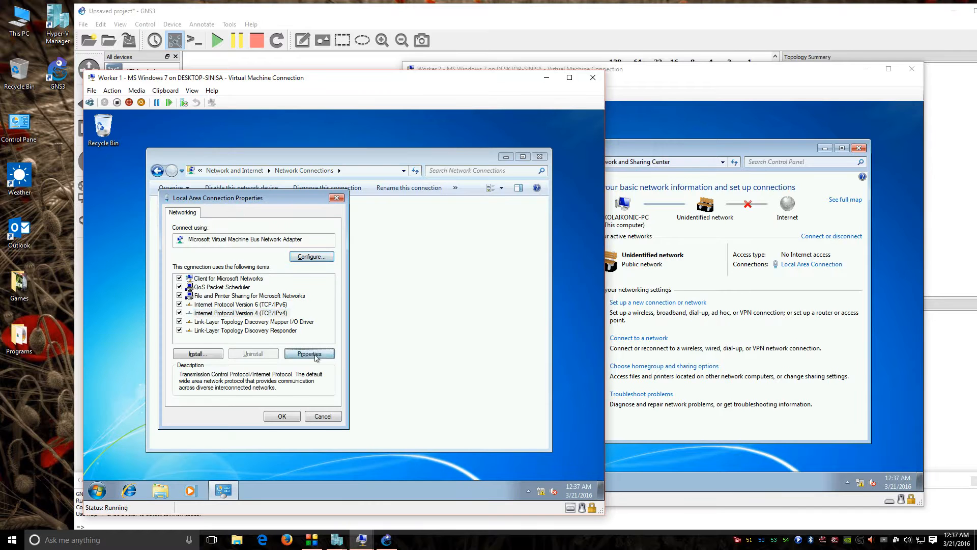
pyautogui.click(309, 353)
pyautogui.click(254, 297)
pyautogui.click(256, 307)
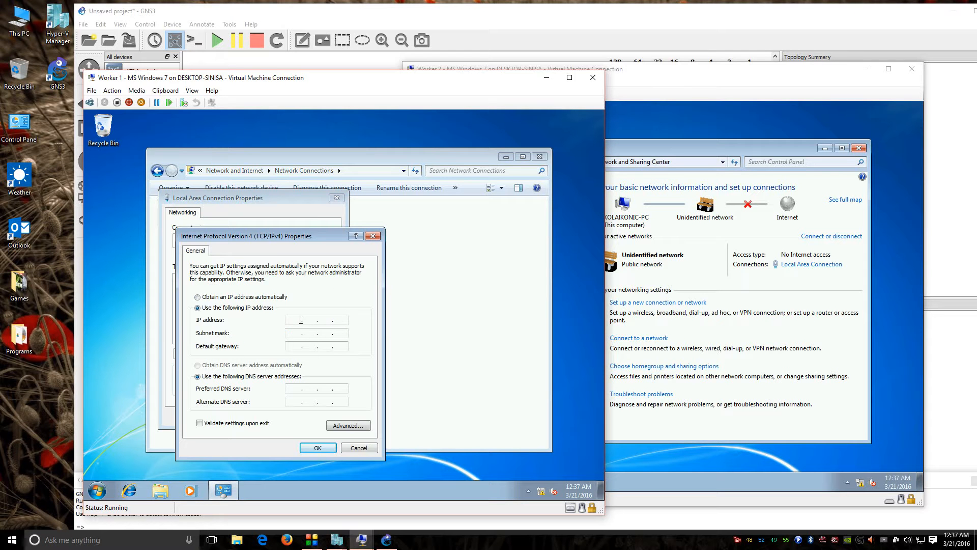
pyautogui.click(295, 320)
pyautogui.moveTo(363, 82); pyautogui.dragTo(660, 102)
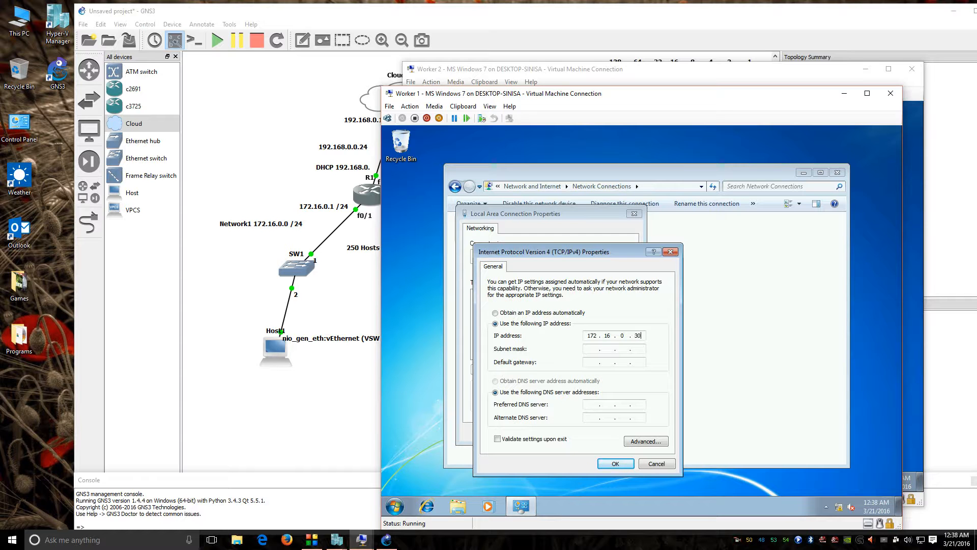
pyautogui.press('Tab')
pyautogui.write('255 . 255 . 255')
pyautogui.press('Tab')
pyautogui.press('Tab')
pyautogui.click(616, 463)
pyautogui.click(579, 433)
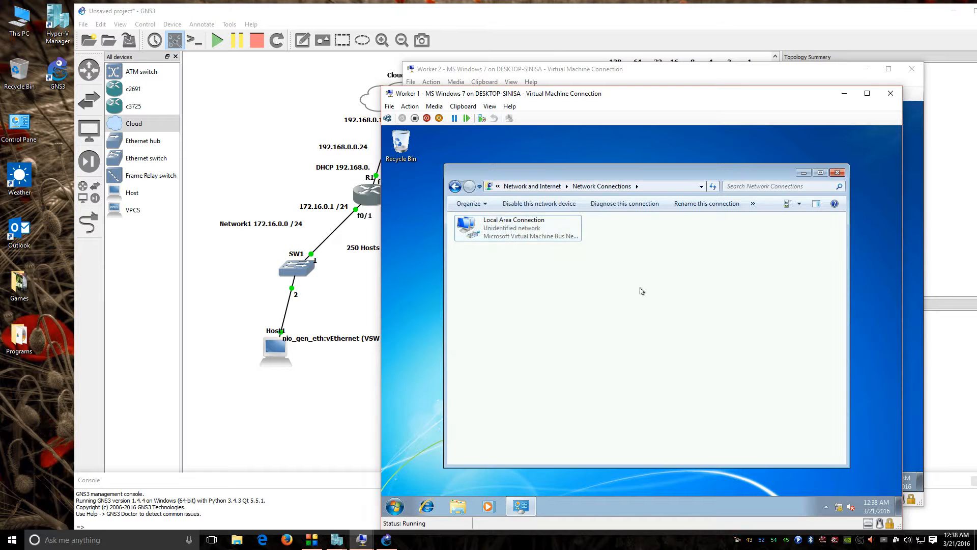
# Step: Open Worker 2's network connections and set Worker 1's network location to Work
pyautogui.moveTo(574, 101); pyautogui.dragTo(229, 99)
pyautogui.click(618, 75)
pyautogui.click(541, 202)
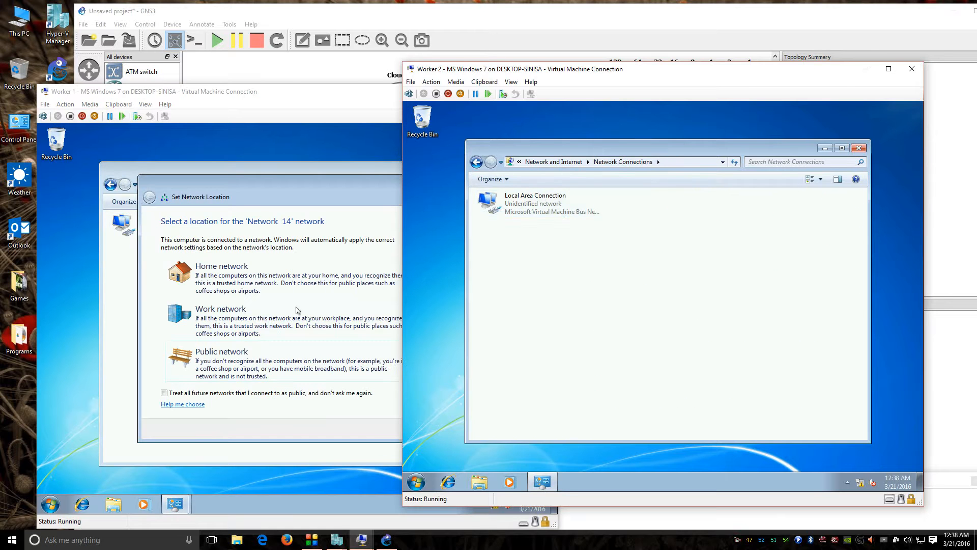
pyautogui.click(224, 317)
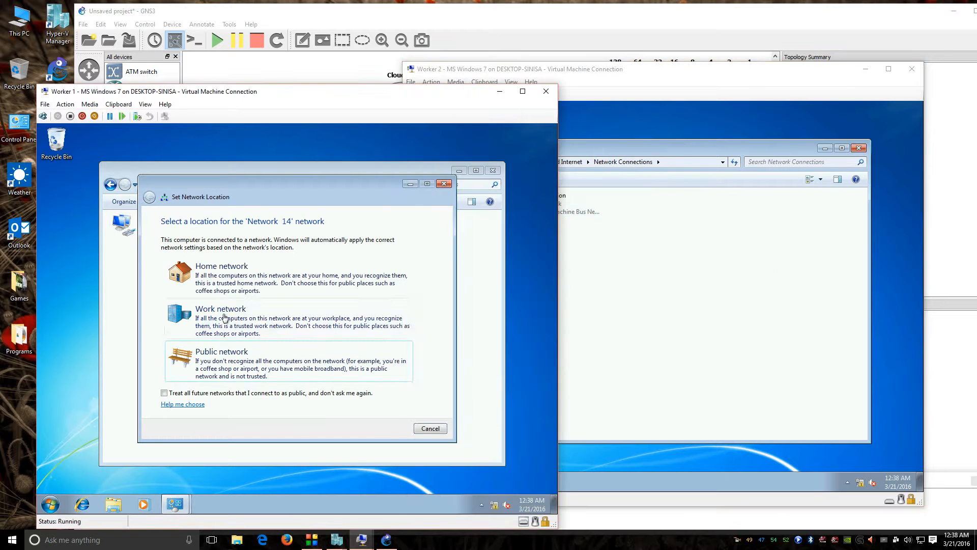
pyautogui.click(224, 318)
pyautogui.click(430, 429)
# Step: Open Worker 2's Local Area Connection Properties and approve with the administrator user name and password
pyautogui.click(752, 328)
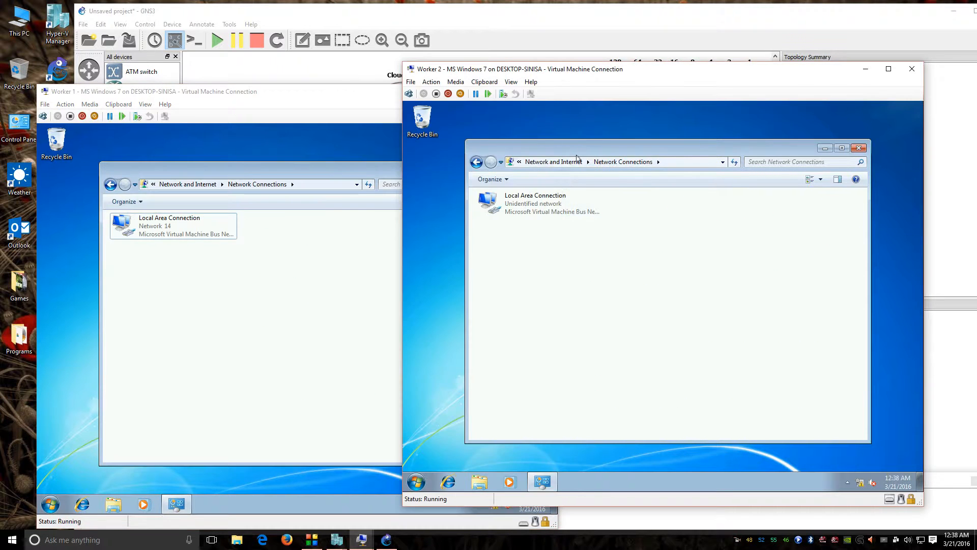
pyautogui.rightClick(567, 202)
pyautogui.click(604, 208)
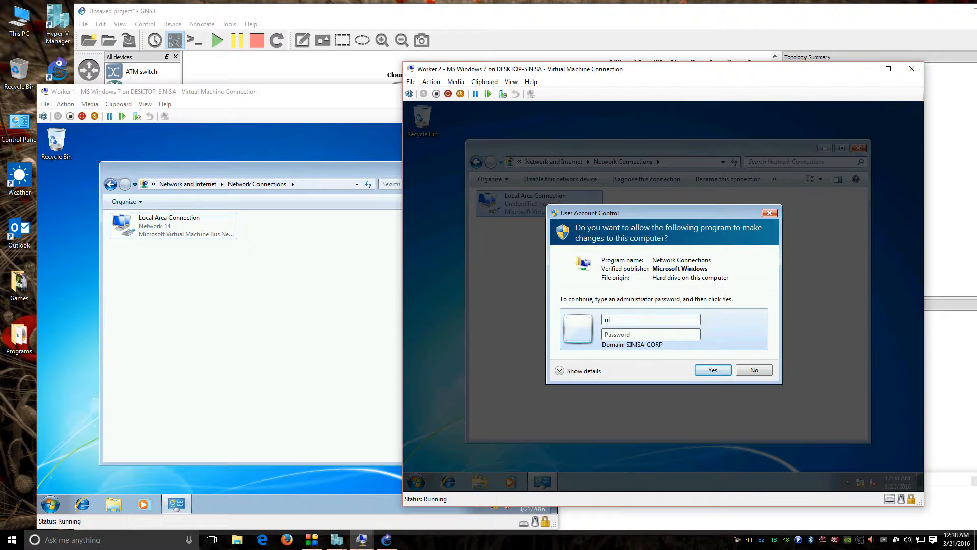
pyautogui.click(753, 370)
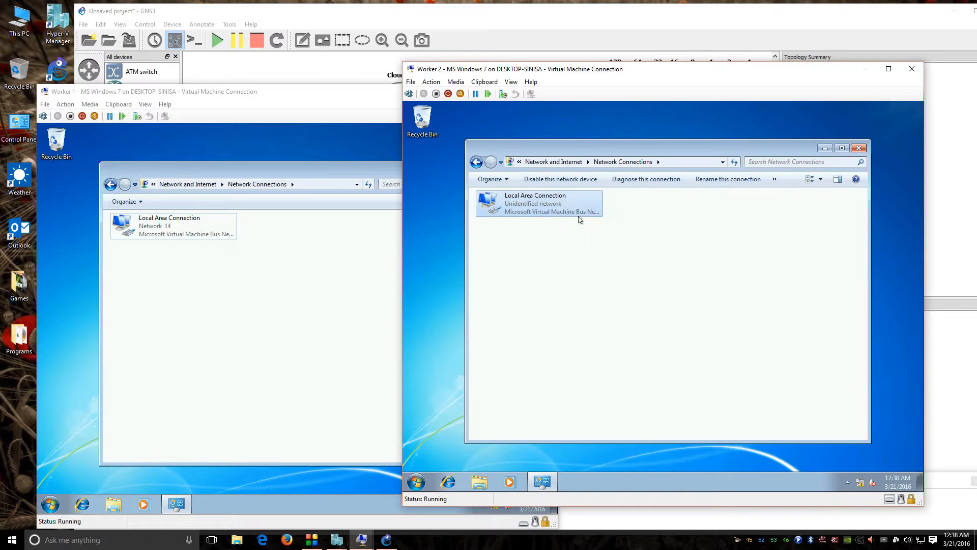
pyautogui.rightClick(560, 202)
pyautogui.click(601, 297)
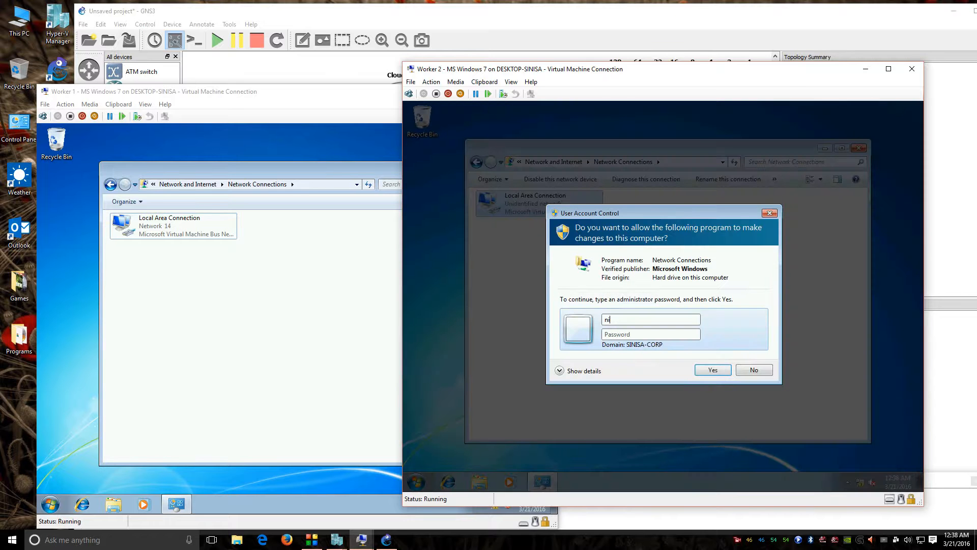
pyautogui.press('Tab')
pyautogui.write('••')
pyautogui.press('Return')
# Step: Switch Worker 2's IPv4 to manual and enter address 172.16.1.30 with mask 255.255.255.128
pyautogui.doubleClick(593, 310)
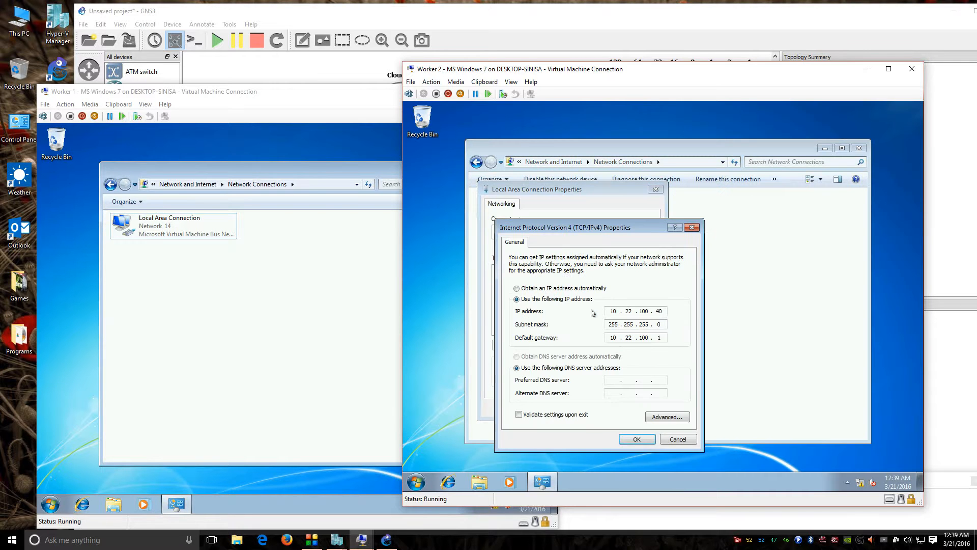
pyautogui.click(606, 266)
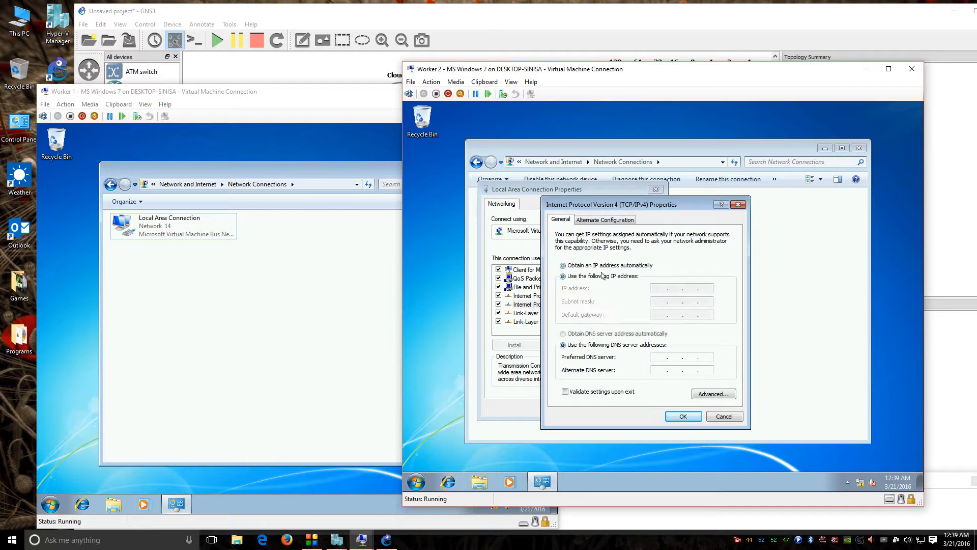
pyautogui.click(602, 276)
pyautogui.write('172 . 16 . 1 .')
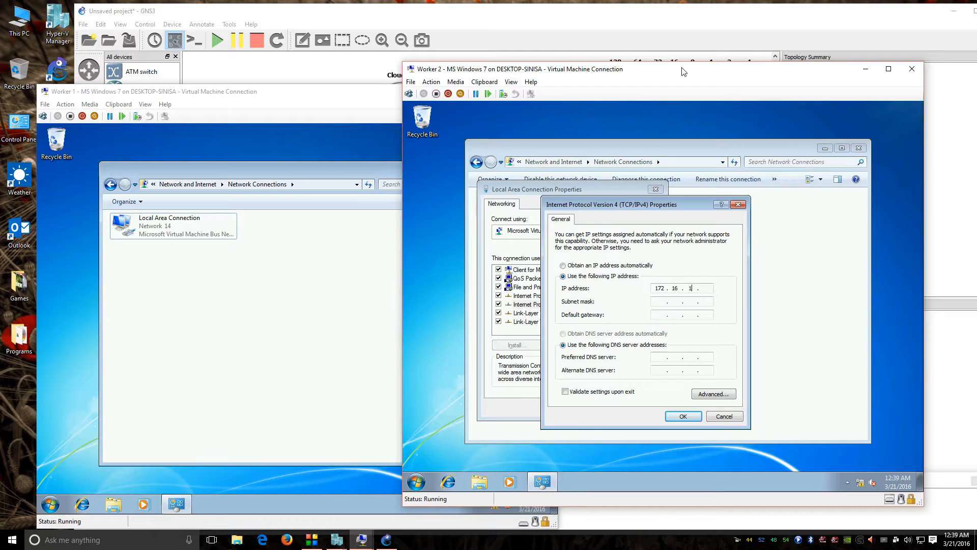
pyautogui.moveTo(683, 69); pyautogui.dragTo(663, 224)
pyautogui.write('.1')
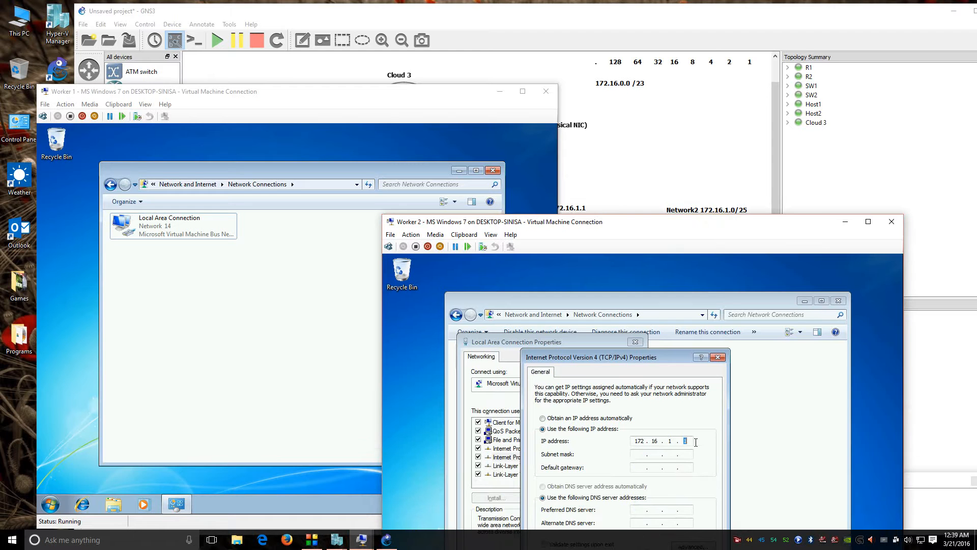
pyautogui.click(639, 454)
pyautogui.moveTo(679, 229); pyautogui.dragTo(691, 251)
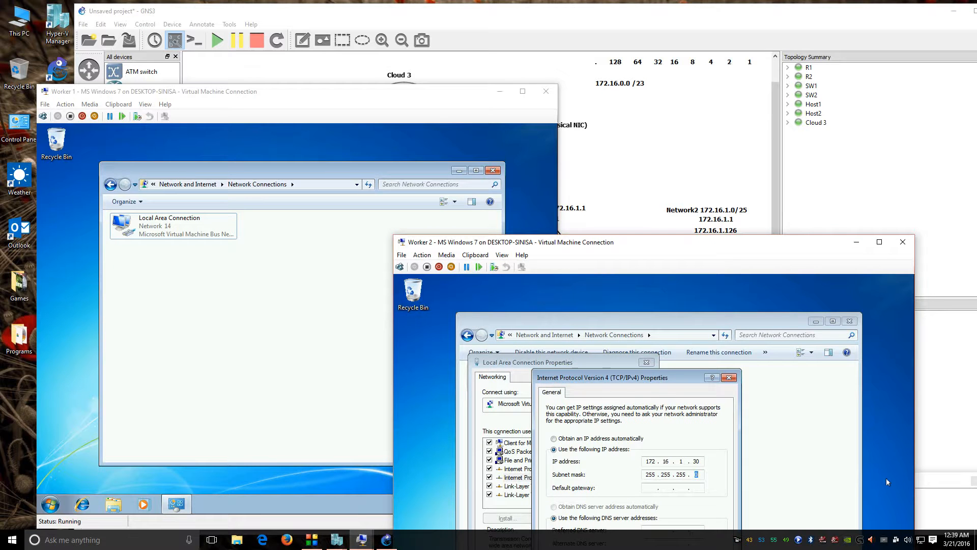
pyautogui.write('128')
pyautogui.moveTo(694, 475); pyautogui.dragTo(703, 475)
# Step: Enter gateway and DNS 172.16.1.1 and save Worker 2's IPv4 settings
pyautogui.click(657, 489)
pyautogui.write('172 . 16 . 1 . 1')
pyautogui.moveTo(646, 237); pyautogui.dragTo(648, 113)
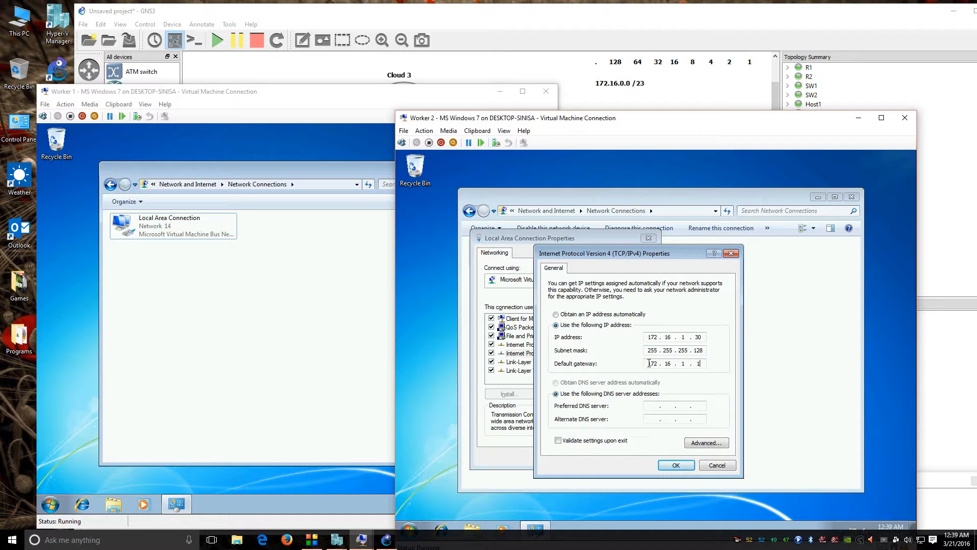
pyautogui.click(665, 405)
pyautogui.write('17216.1.1')
pyautogui.click(676, 465)
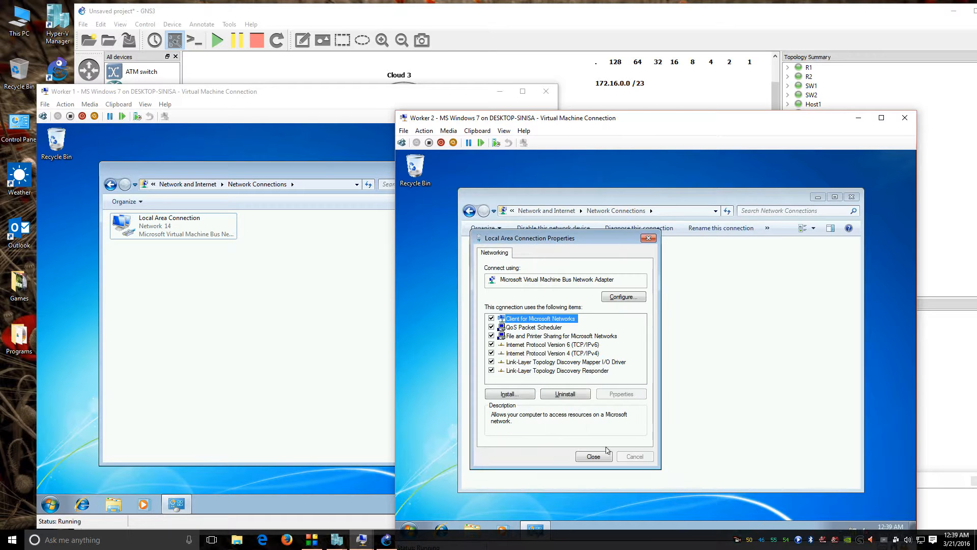
pyautogui.click(594, 457)
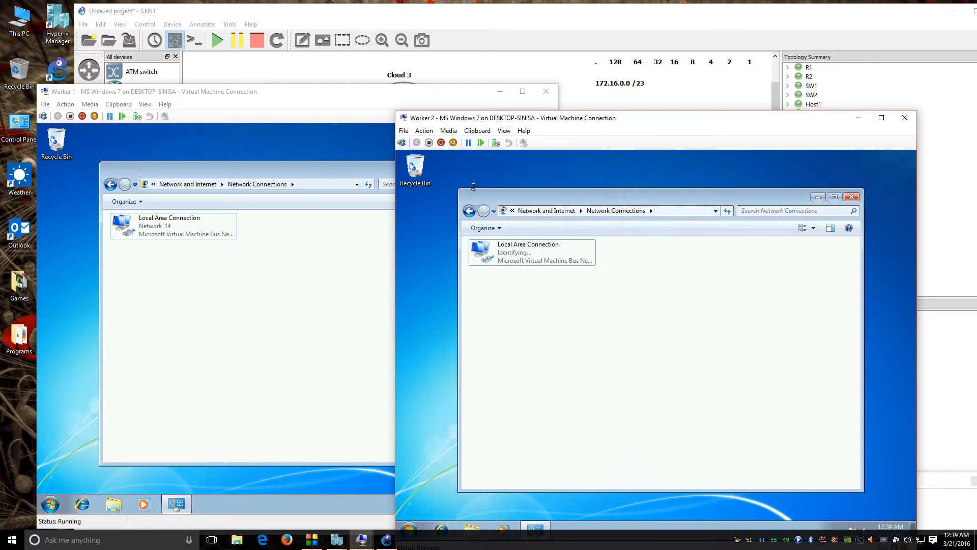
# Step: Close both workers' Network Connections windows
pyautogui.moveTo(374, 95); pyautogui.dragTo(353, 92)
pyautogui.moveTo(557, 122); pyautogui.dragTo(569, 109)
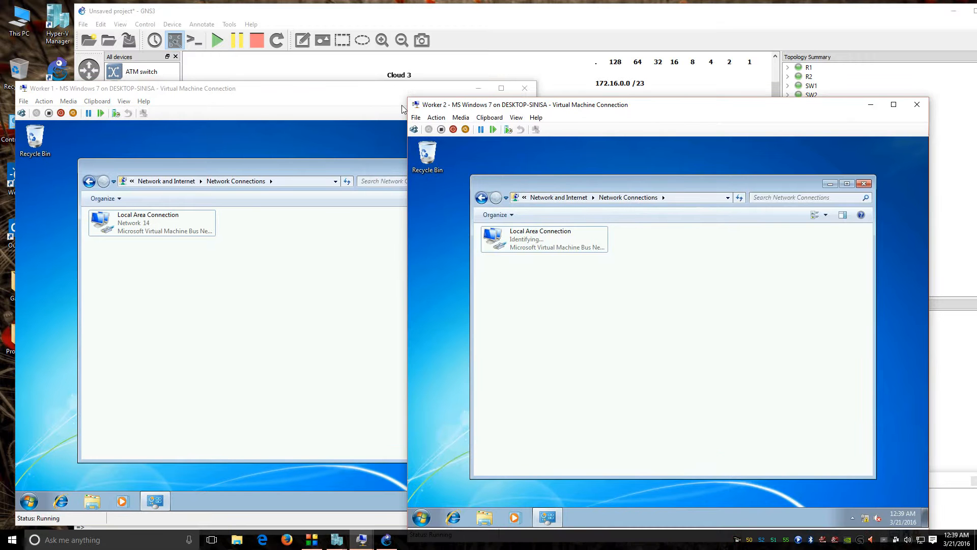
pyautogui.click(384, 174)
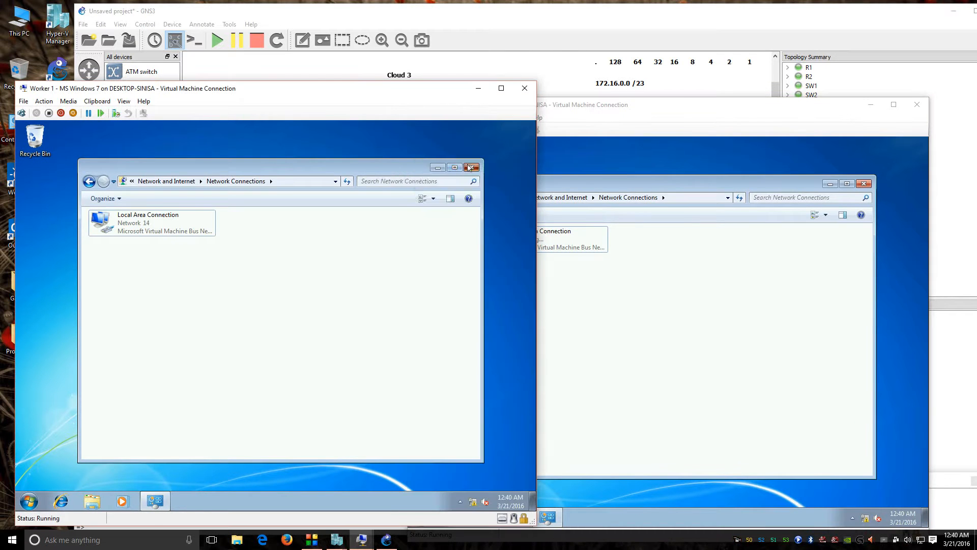
pyautogui.click(472, 167)
pyautogui.click(864, 183)
pyautogui.click(122, 465)
# Step: Open a command prompt on Worker 1 and run ipconfig
pyautogui.click(29, 501)
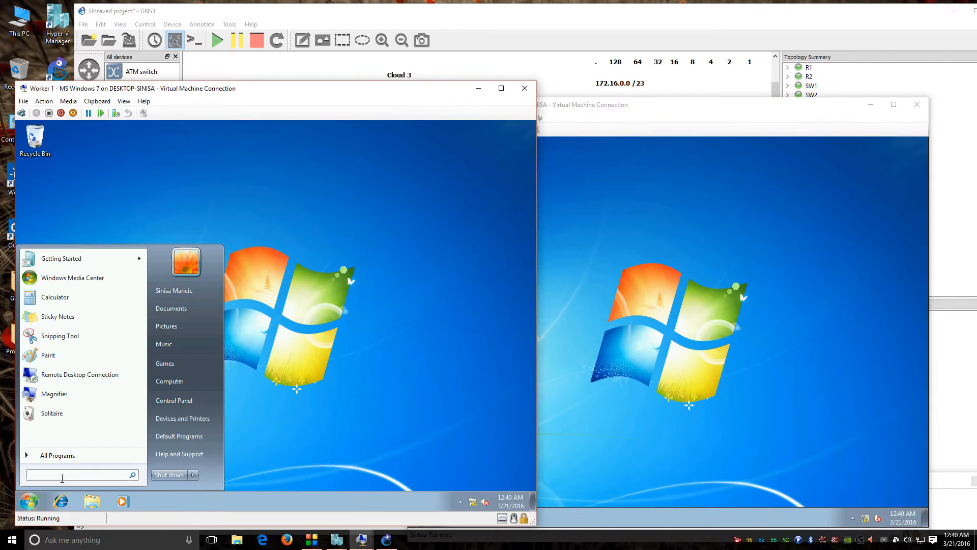
pyautogui.write('cmd')
pyautogui.press('Return')
pyautogui.write('ping')
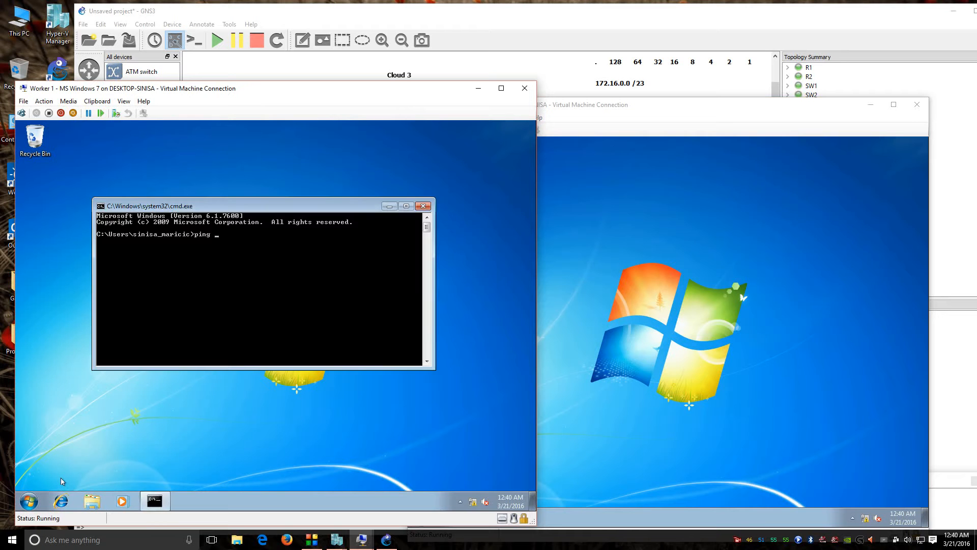
pyautogui.write('config')
pyautogui.press('Return')
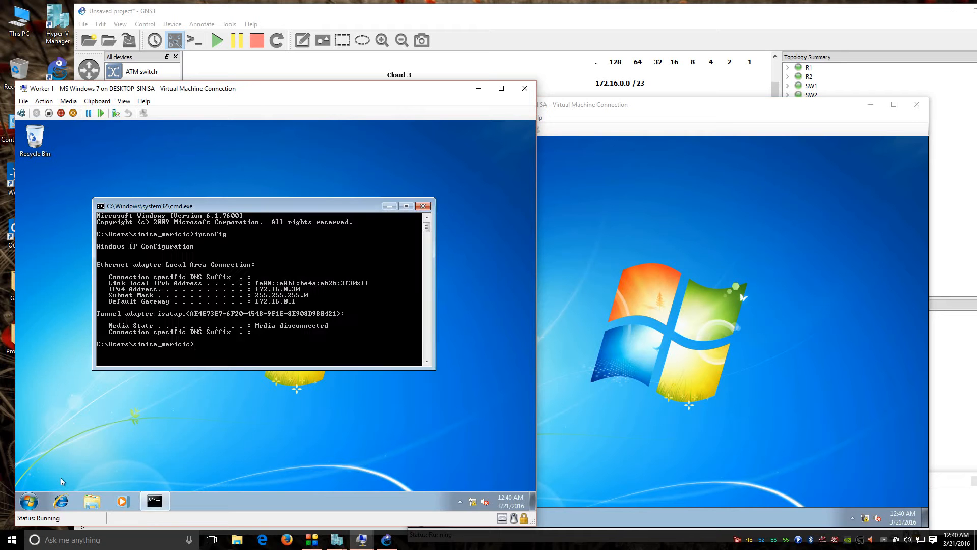
# Step: Ping 172.16.0.30, 172.16.0.1 and 172.16.1.1 from Worker 1, then return to GNS3
pyautogui.write('ping 172.176.')
pyautogui.press('BackSpace')
pyautogui.press('BackSpace')
pyautogui.write('0.30')
pyautogui.press('Return')
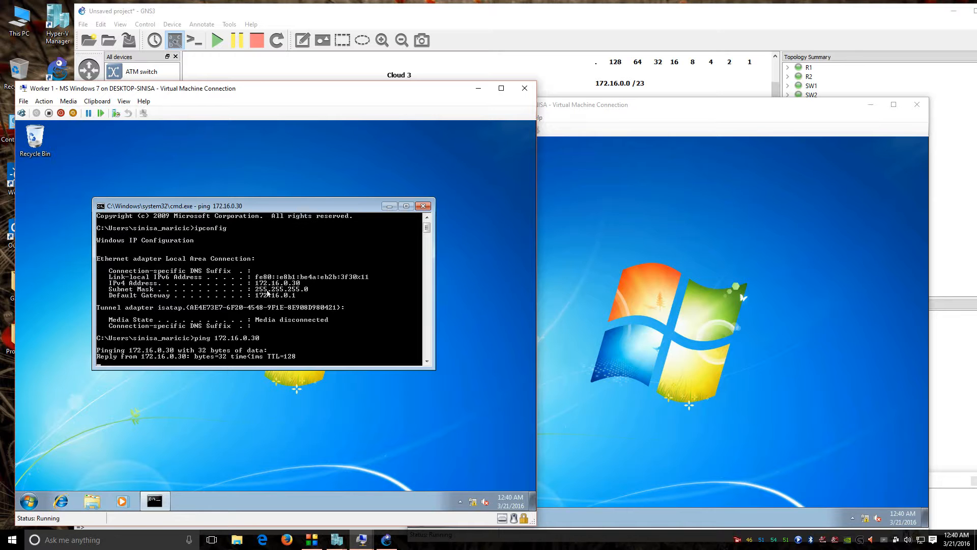
pyautogui.hotkey('ctrl', 'c')
pyautogui.press('Up')
pyautogui.press('BackSpace')
pyautogui.press('BackSpace')
pyautogui.write('1')
pyautogui.press('Return')
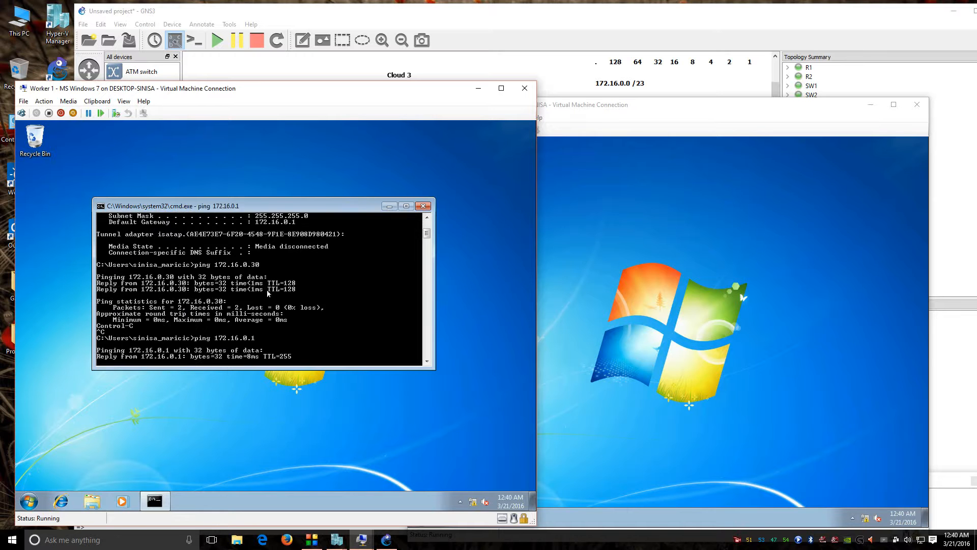
pyautogui.hotkey('ctrl', 'c')
pyautogui.press('Up')
pyautogui.press('BackSpace')
pyautogui.press('BackSpace')
pyautogui.press('BackSpace')
pyautogui.write('1.1')
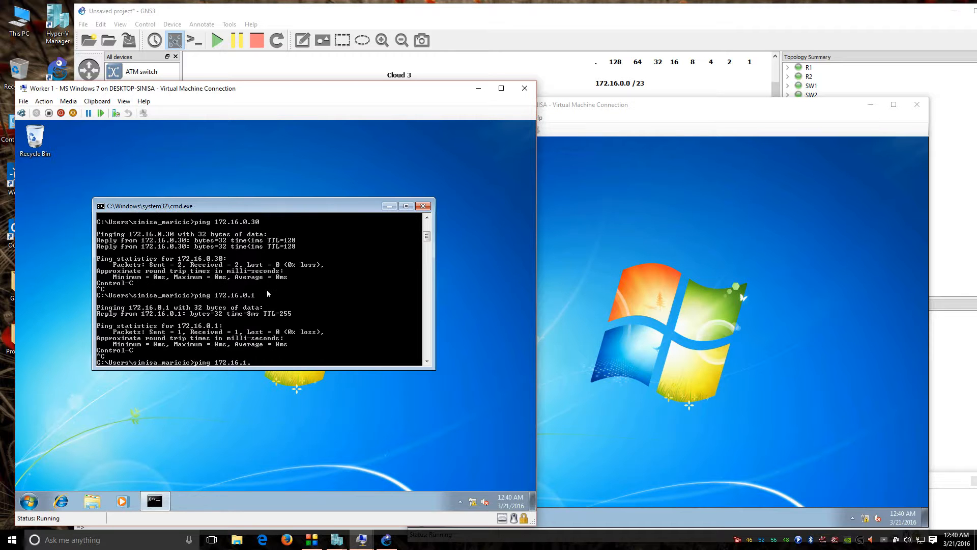
pyautogui.press('Return')
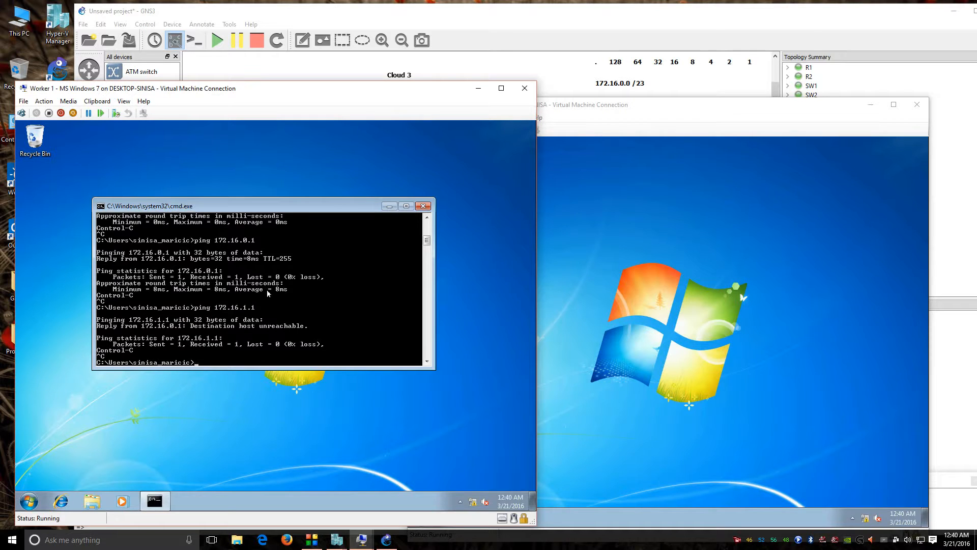
pyautogui.click(531, 15)
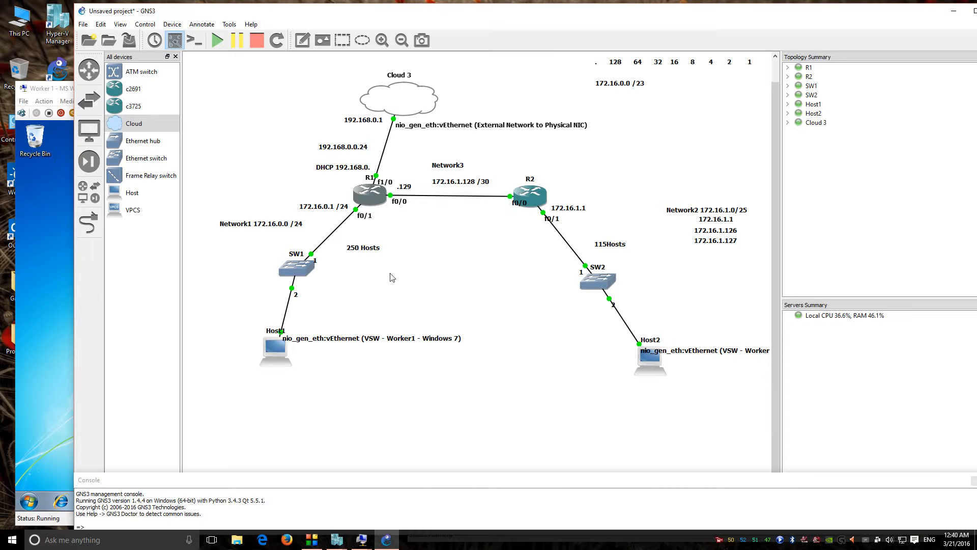
# Step: In R1's console, enter configuration mode and start EIGRP process 101
pyautogui.doubleClick(366, 197)
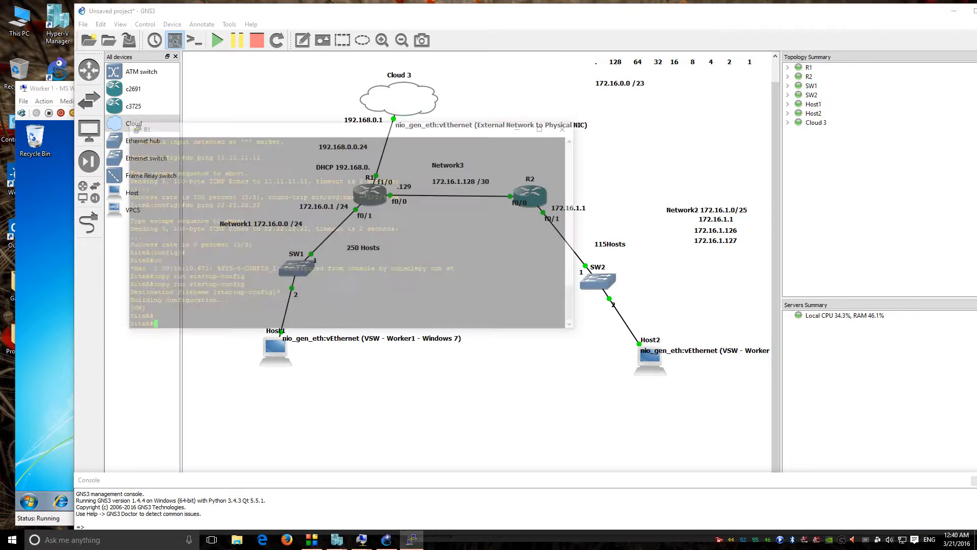
pyautogui.write('conf t')
pyautogui.press('Return')
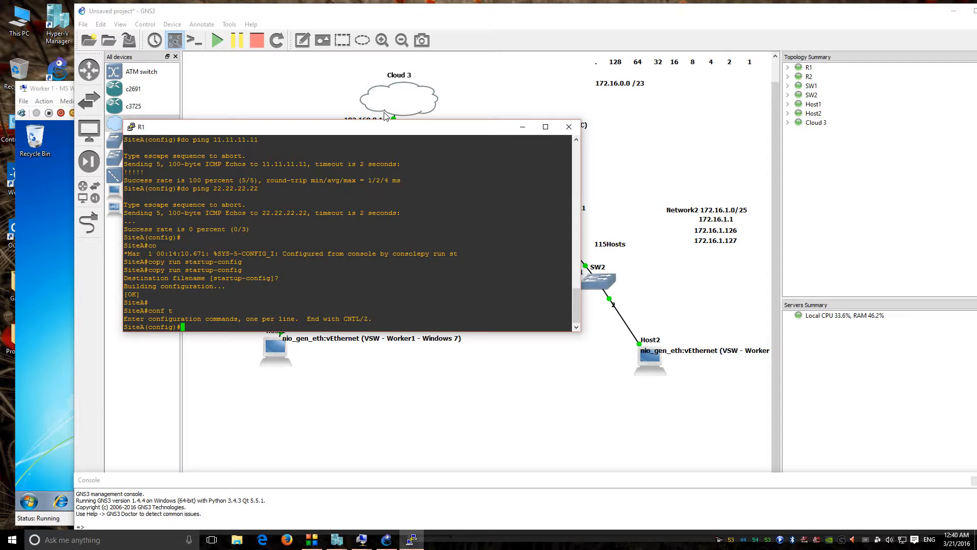
pyautogui.write('ip route ?')
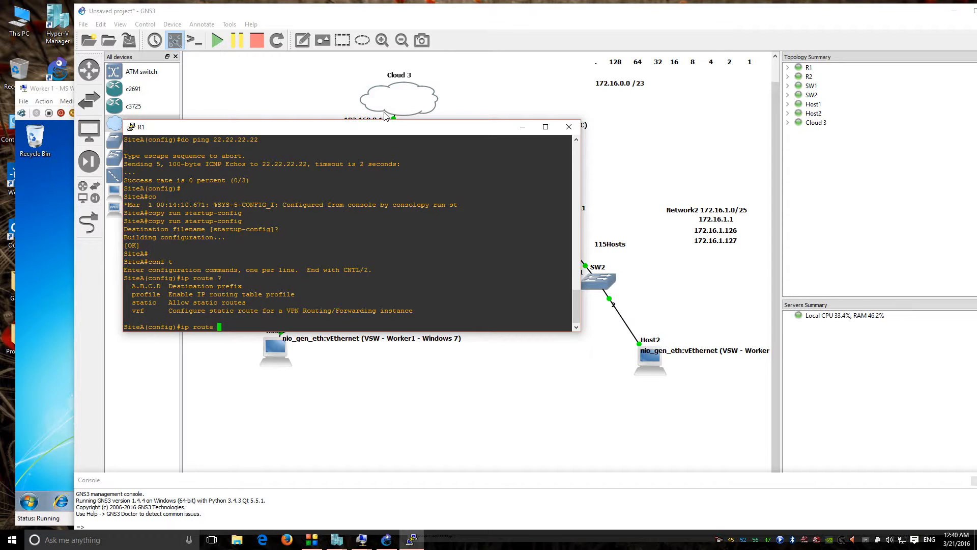
pyautogui.write('172.1')
pyautogui.moveTo(385, 125)
pyautogui.mouseDown()
pyautogui.moveTo(421, 242)
pyautogui.moveTo(449, 164)
pyautogui.mouseUp()
pyautogui.press('BackSpace')
pyautogui.press('BackSpace')
pyautogui.press('BackSpace')
pyautogui.press('BackSpace')
pyautogui.press('BackSpace')
pyautogui.press('BackSpace')
pyautogui.press('BackSpace')
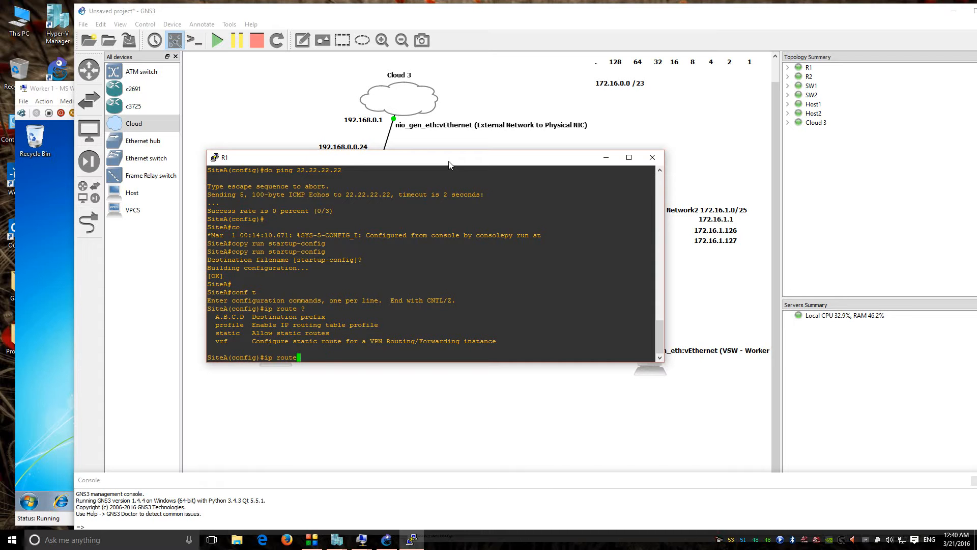
pyautogui.press('BackSpace')
pyautogui.press('BackSpace')
pyautogui.press('BackSpace')
pyautogui.press('BackSpace')
pyautogui.press('BackSpace')
pyautogui.press('BackSpace')
pyautogui.press('BackSpace')
pyautogui.press('BackSpace')
pyautogui.write('router eig')
pyautogui.press('Tab')
pyautogui.write('10')
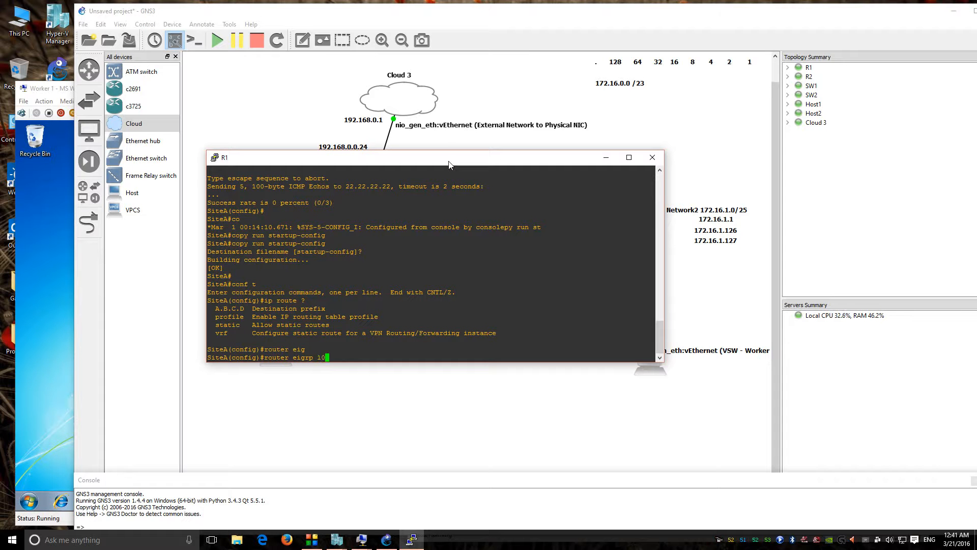
pyautogui.write('1')
pyautogui.press('Return')
# Step: Advertise network 172.16.0.0 with wildcard 0.0.1.255 and disable auto-summary
pyautogui.write('netw')
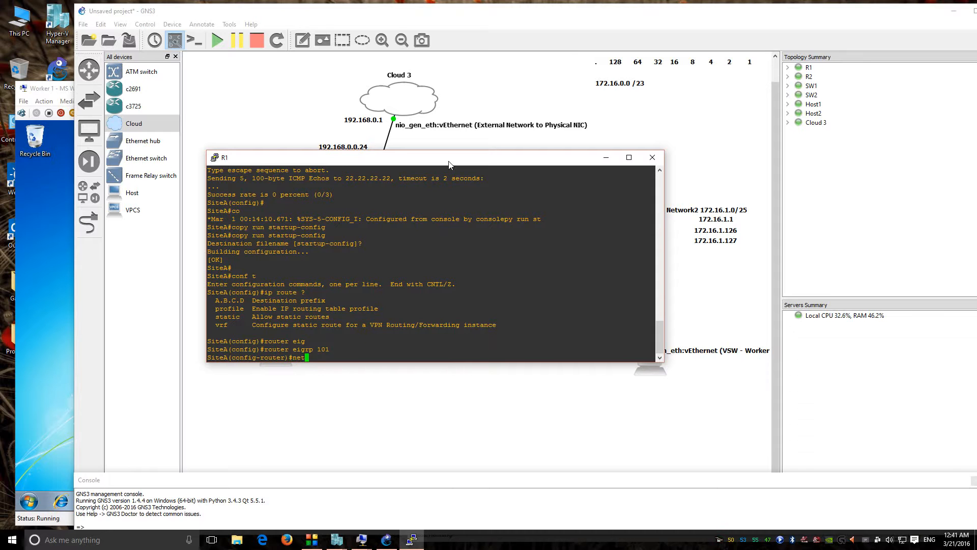
pyautogui.press('Tab')
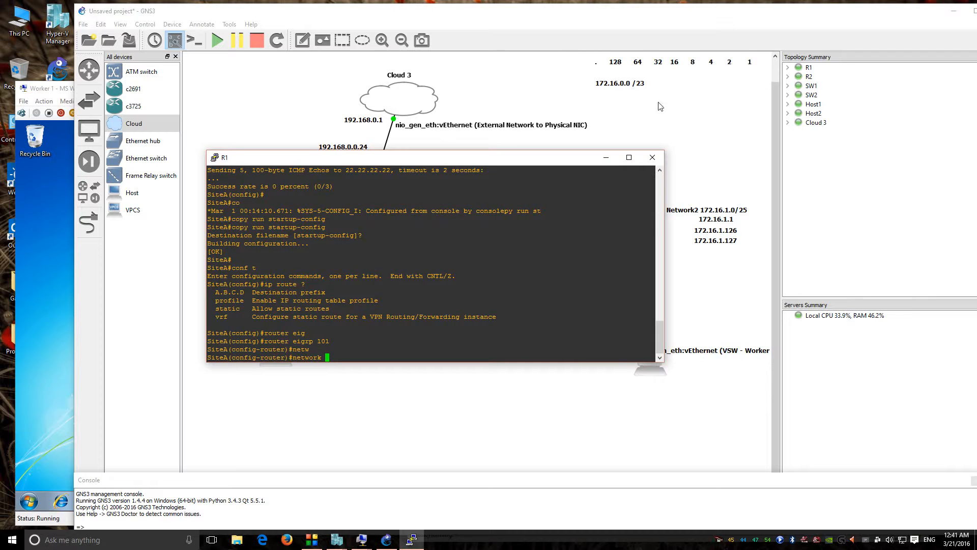
pyautogui.write('172.16.0.0 ?')
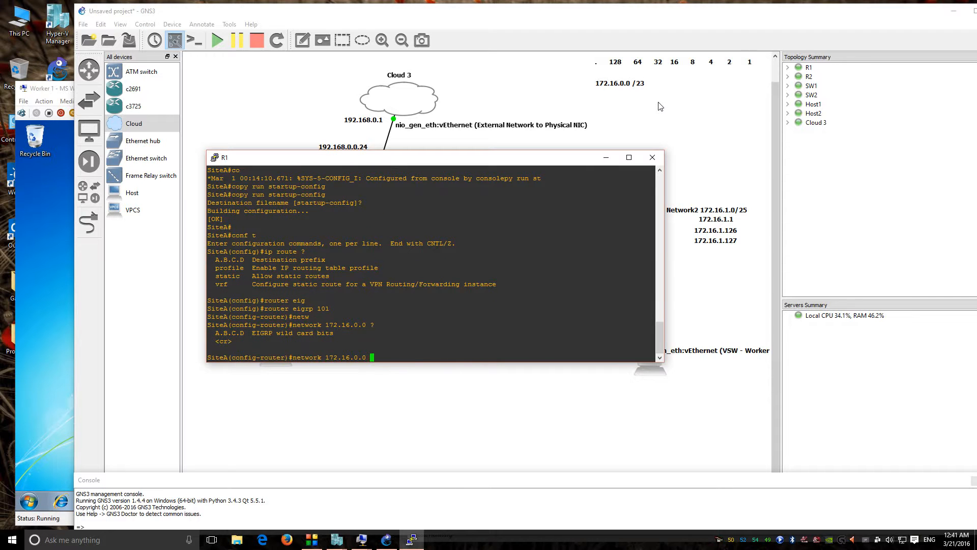
pyautogui.write('0.0.1.255')
pyautogui.press('Return')
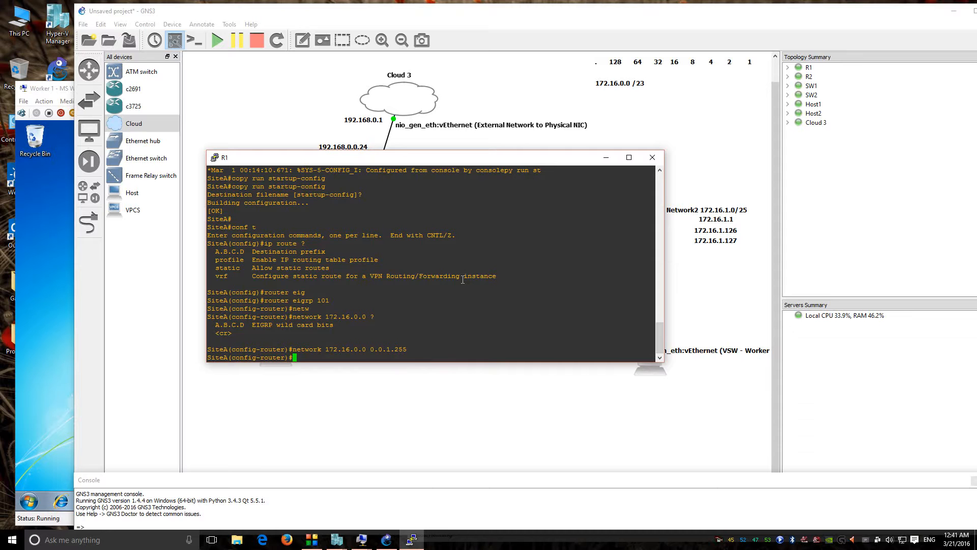
pyautogui.write('no aut')
pyautogui.press('Tab')
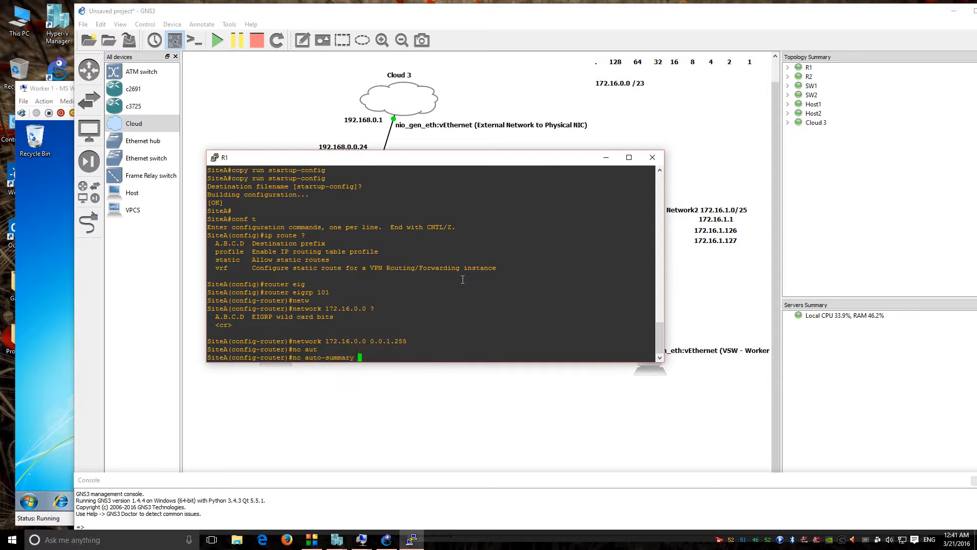
pyautogui.press('Return')
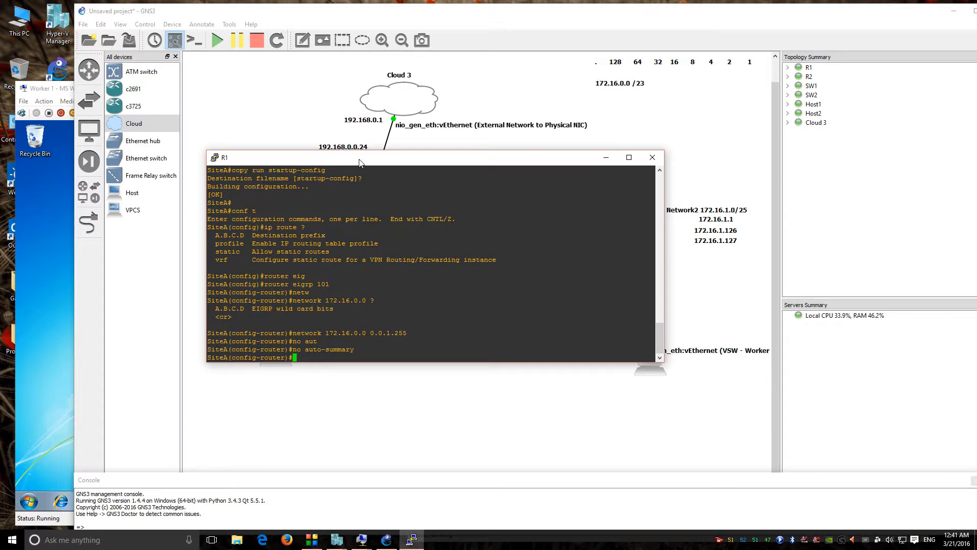
pyautogui.moveTo(357, 158); pyautogui.dragTo(352, 208)
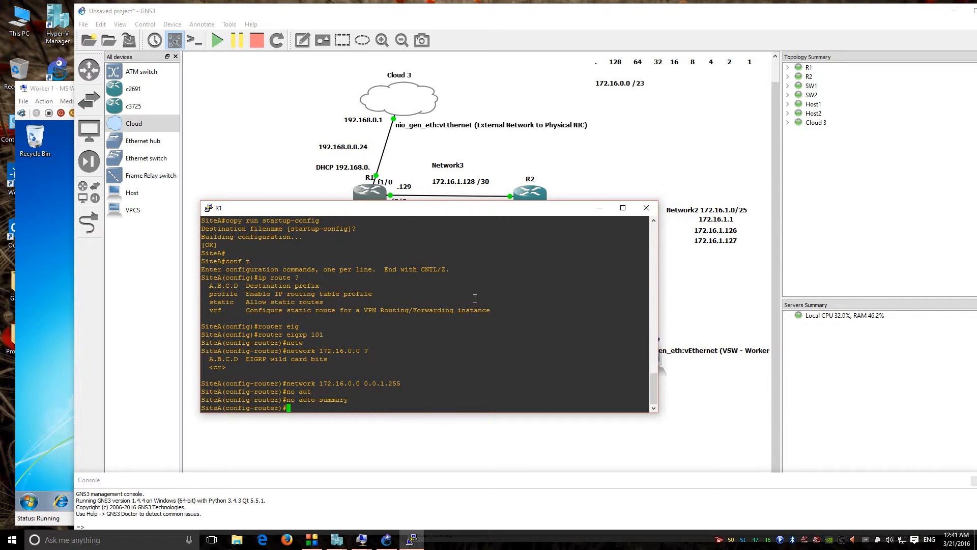
# Step: Open R2's console and start EIGRP process 101 in global configuration mode
pyautogui.moveTo(526, 209); pyautogui.dragTo(378, 194)
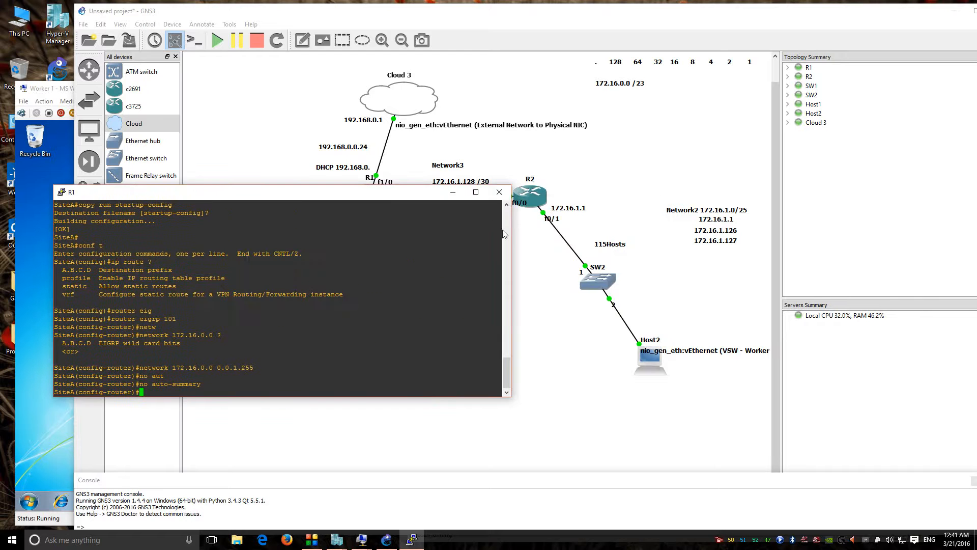
pyautogui.doubleClick(535, 199)
pyautogui.moveTo(291, 24); pyautogui.dragTo(689, 139)
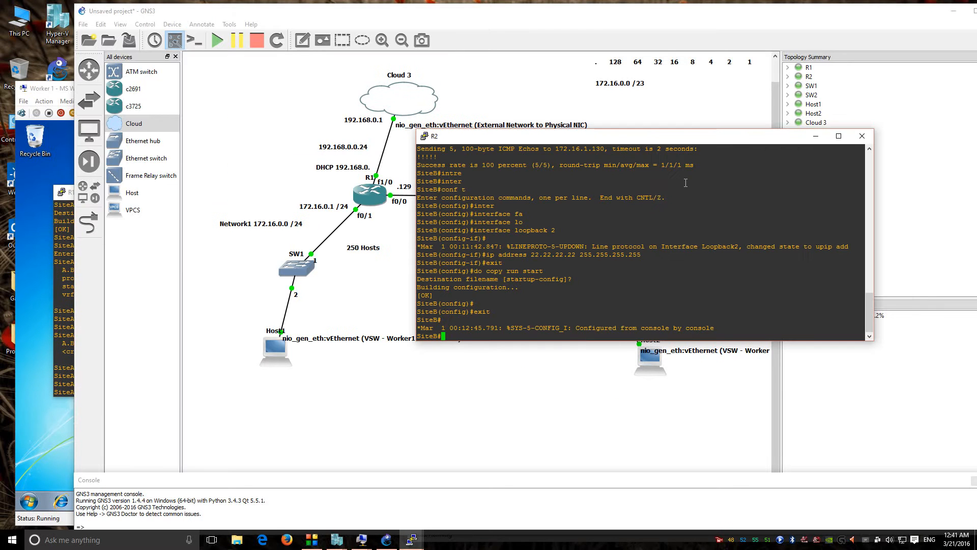
pyautogui.write('conf t')
pyautogui.press('Return')
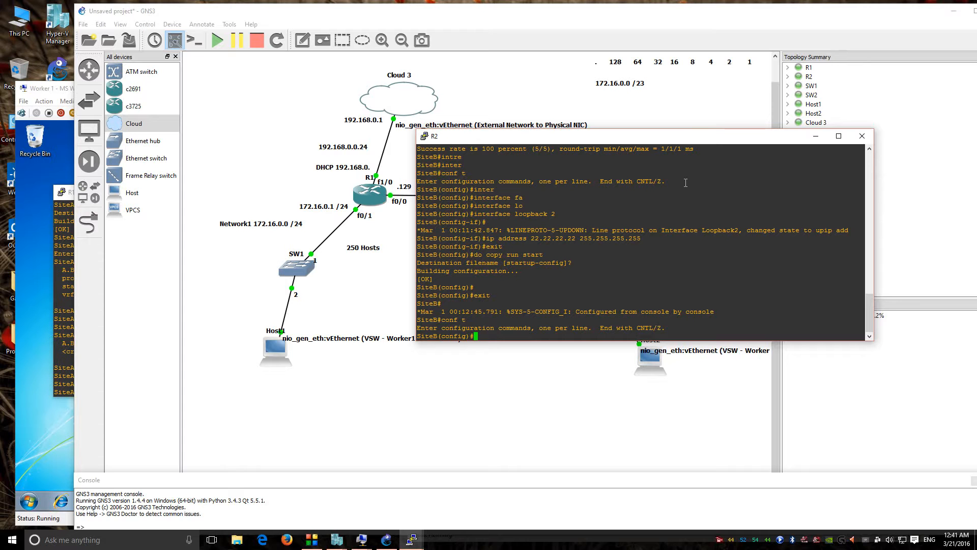
pyautogui.write('ip')
pyautogui.press('BackSpace')
pyautogui.press('BackSpace')
pyautogui.press('BackSpace')
pyautogui.write('router')
pyautogui.press('Tab')
pyautogui.write('ei')
pyautogui.press('Tab')
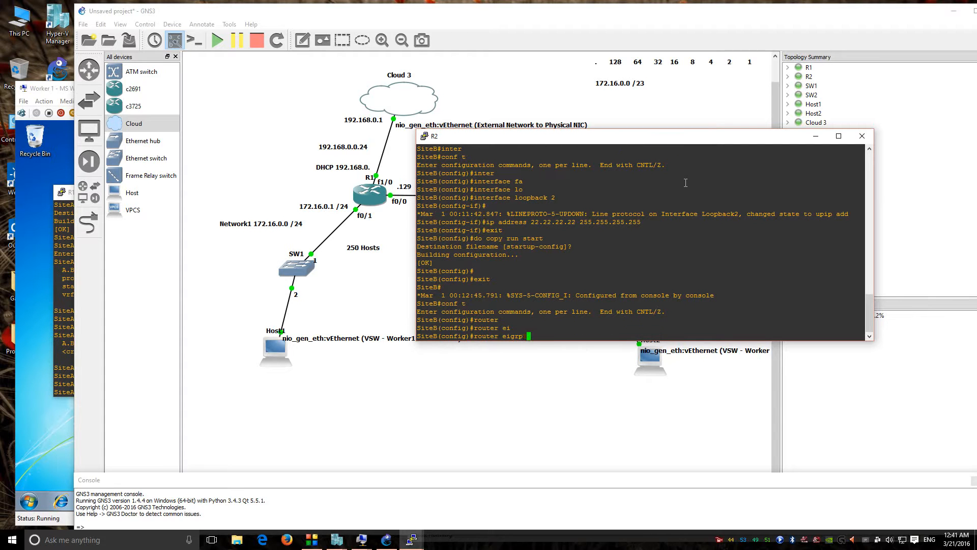
pyautogui.write('101')
pyautogui.press('Return')
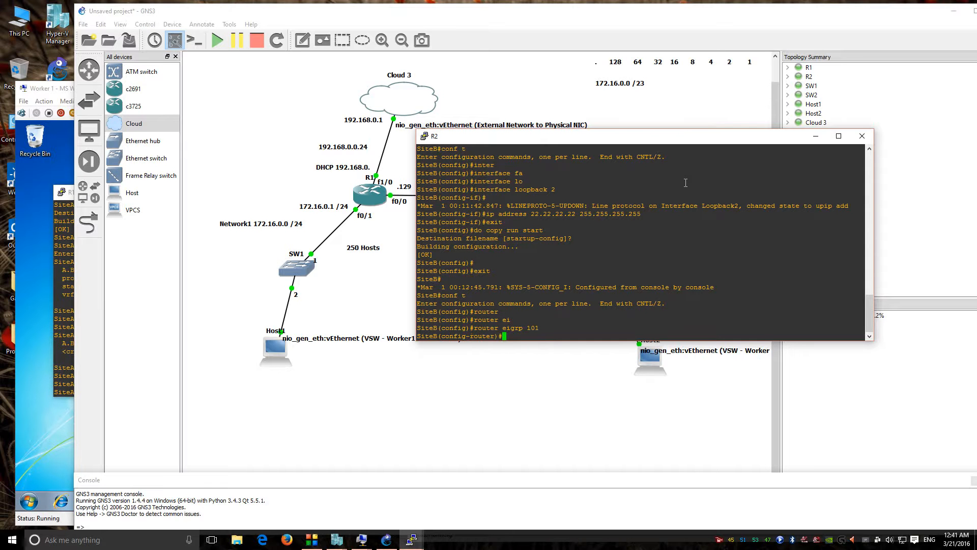
# Step: Advertise network 172.16.0.0 0.0.1.255 with no auto-summary on R2, then close its console
pyautogui.write('netw')
pyautogui.press('Tab')
pyautogui.write('172.167')
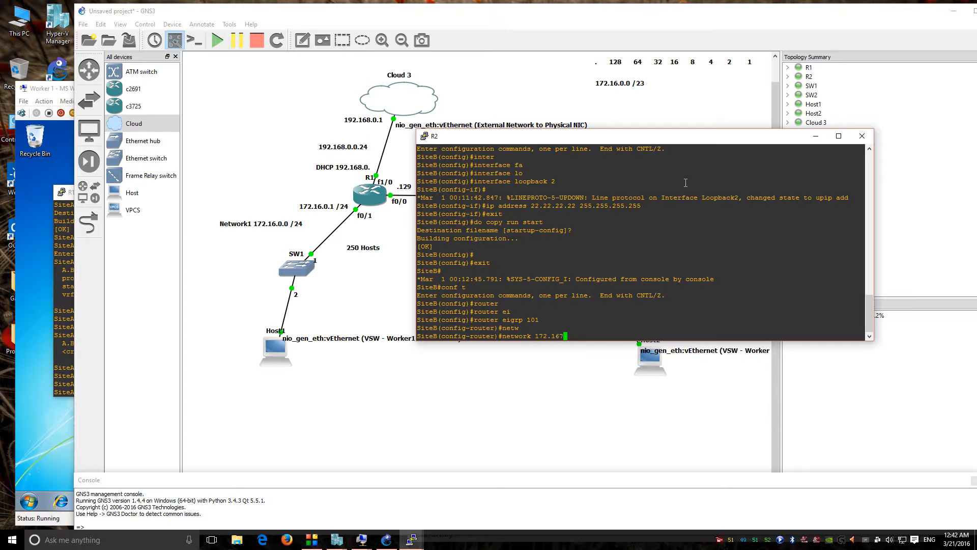
pyautogui.press('BackSpace')
pyautogui.write('.0.0 0.0.1.255')
pyautogui.press('Return')
pyautogui.write('no auto-summary')
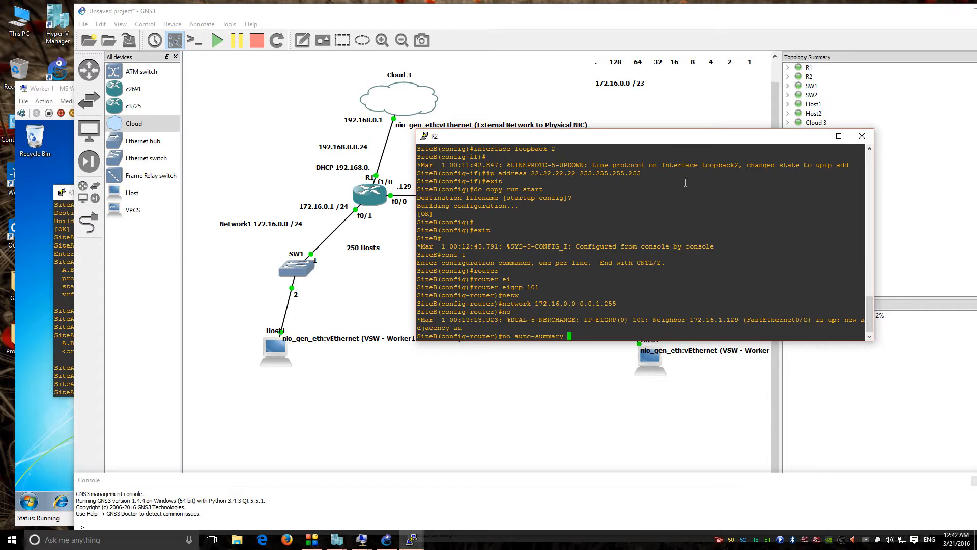
pyautogui.press('Return')
pyautogui.moveTo(874, 341); pyautogui.dragTo(976, 390)
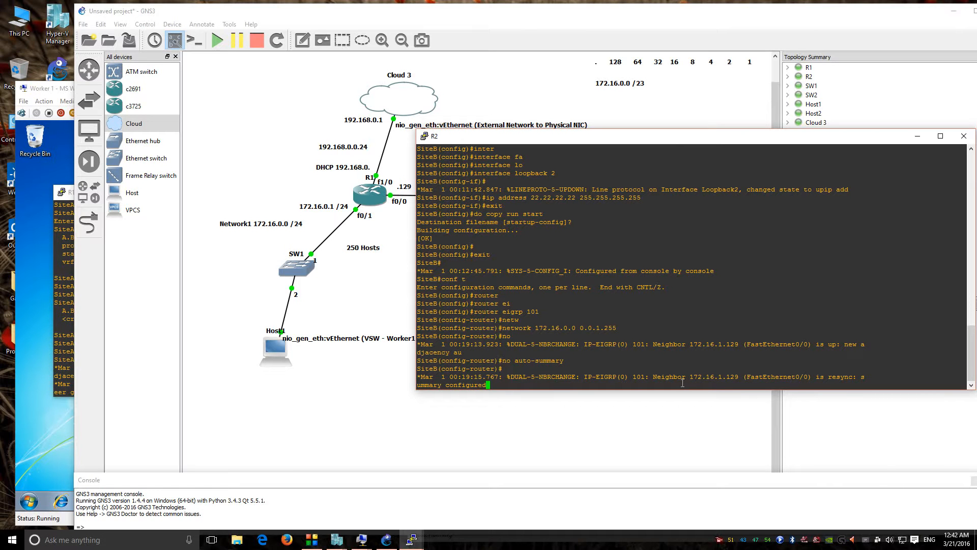
pyautogui.moveTo(776, 141); pyautogui.dragTo(697, 127)
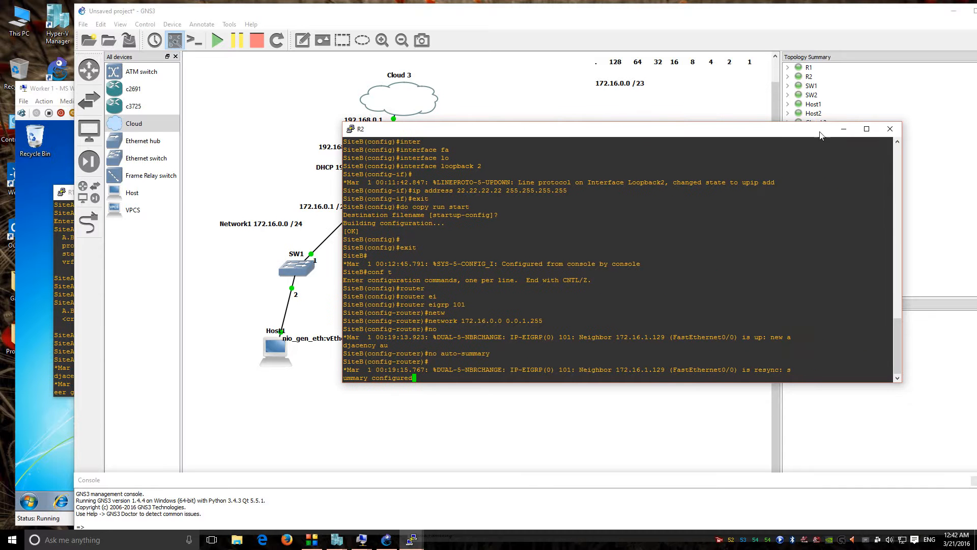
pyautogui.click(885, 123)
# Step: Check the Worker 1 virtual machine, then return to GNS3 and reopen R1's console
pyautogui.click(69, 194)
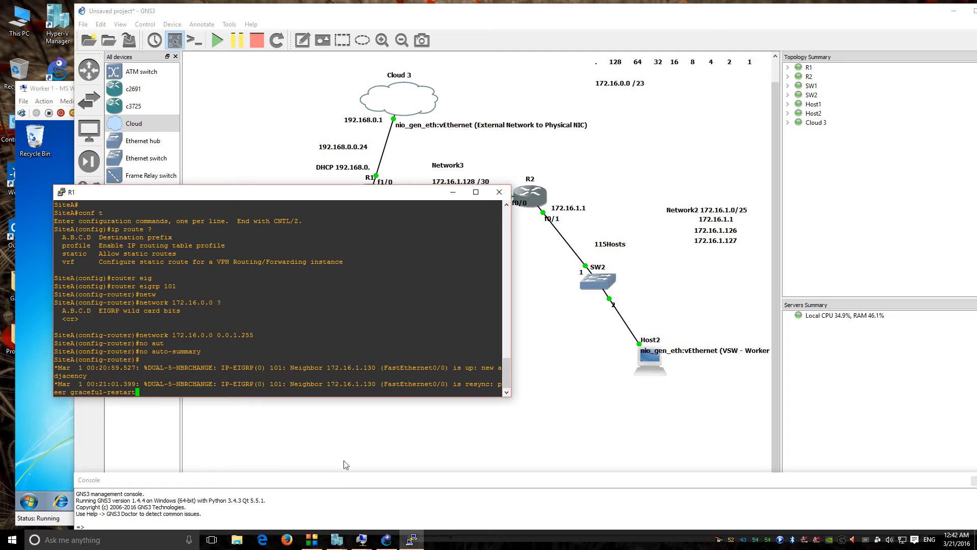
pyautogui.moveTo(362, 540)
pyautogui.click(327, 490)
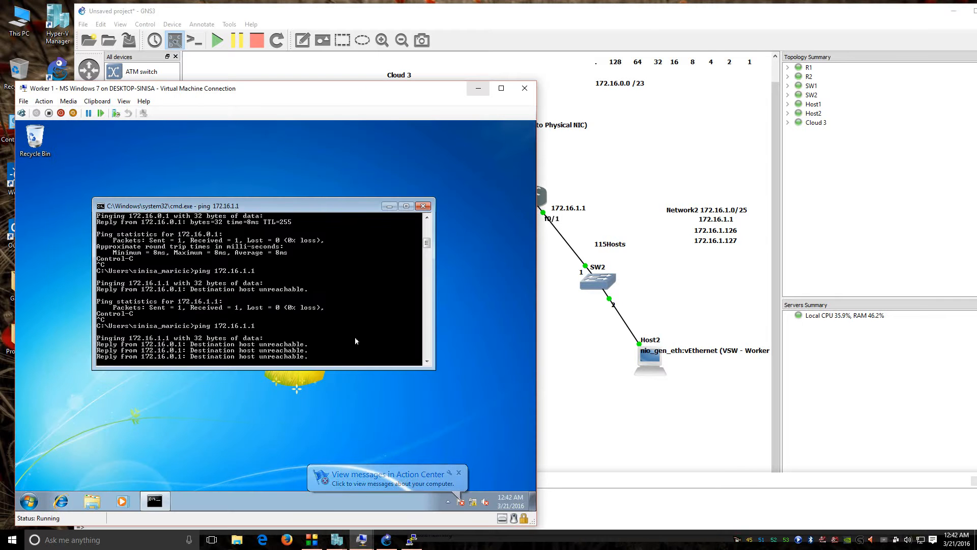
pyautogui.click(571, 381)
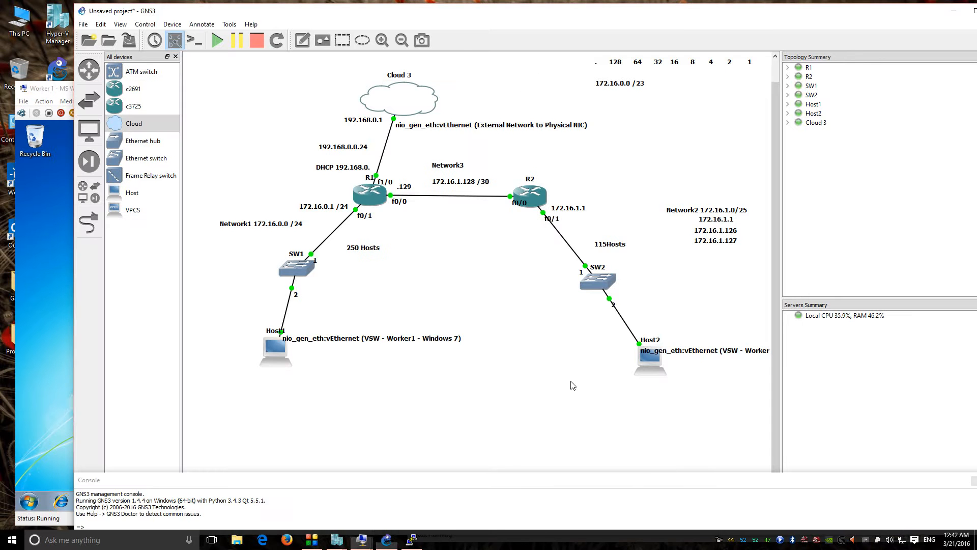
pyautogui.click(404, 535)
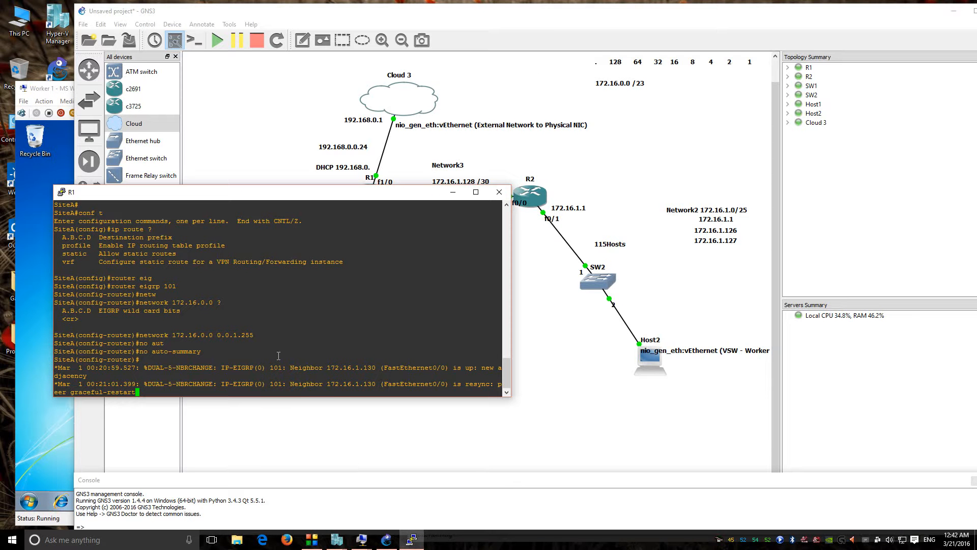
# Step: Exit R1 from router configuration back to privileged EXEC mode
pyautogui.press('Return')
pyautogui.press('Return')
pyautogui.press('Return')
pyautogui.press('Return')
pyautogui.press('Return')
pyautogui.press('Return')
pyautogui.press('Return')
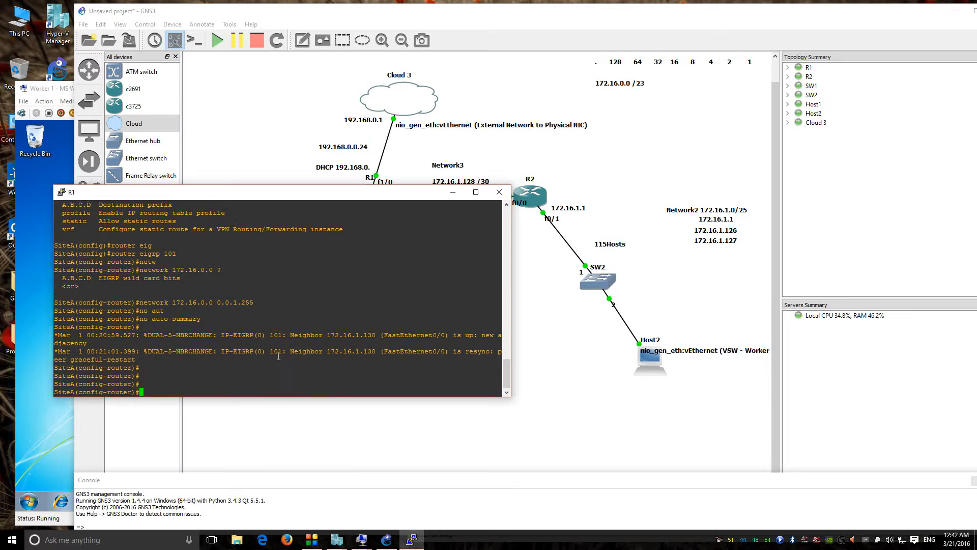
pyautogui.write('exit')
pyautogui.press('Return')
pyautogui.press('Return')
pyautogui.write('exit')
pyautogui.press('Return')
pyautogui.press('Return')
pyautogui.press('Return')
pyautogui.press('Return')
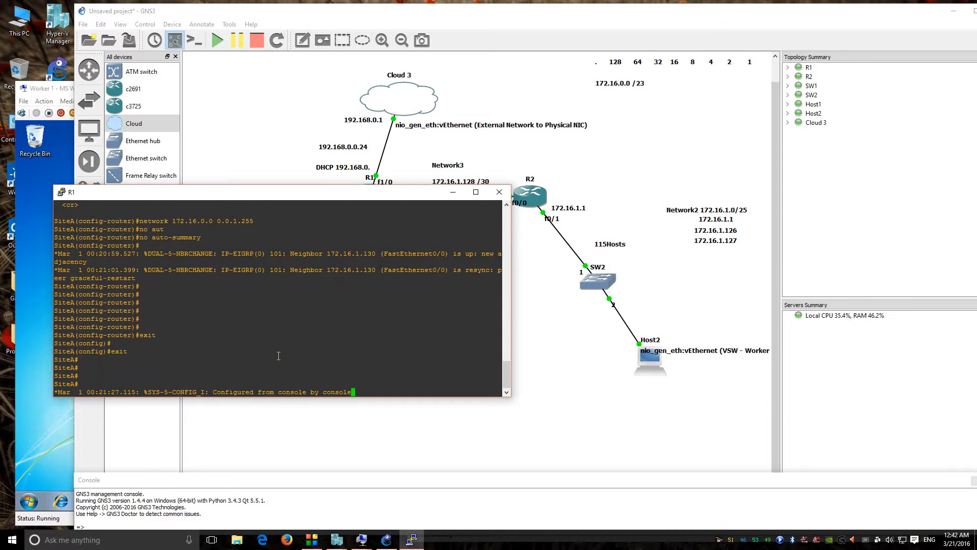
pyautogui.press('Return')
pyautogui.press('Return')
pyautogui.press('Return')
# Step: Show R1's EIGRP topology table with show ip eigrp topology, listing both connected networks
pyautogui.write('show ip ei')
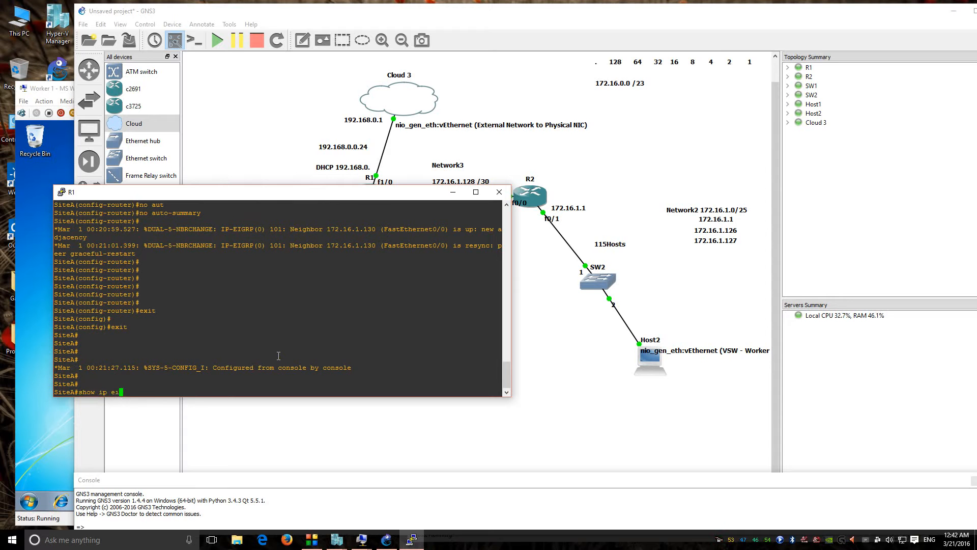
pyautogui.press('Tab')
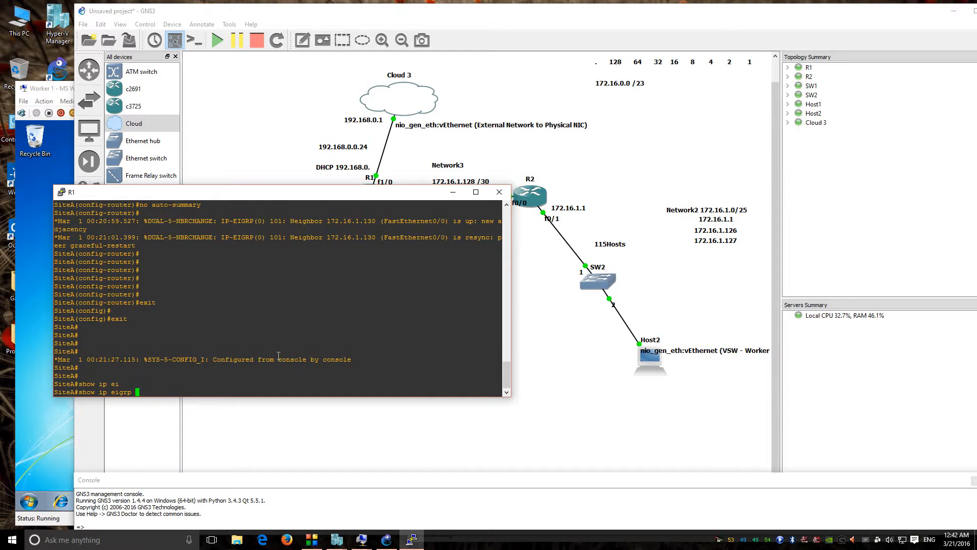
pyautogui.write('topo')
pyautogui.press('Tab')
pyautogui.press('Return')
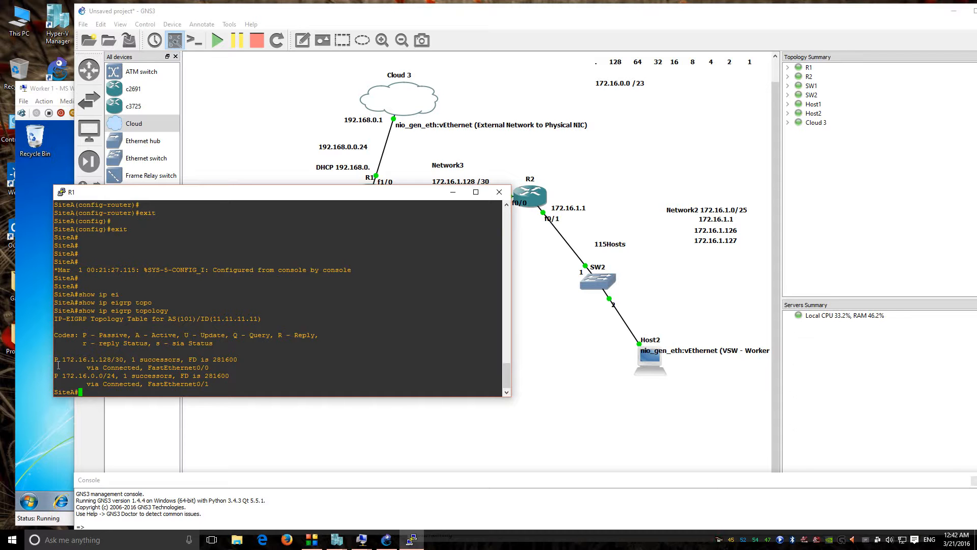
pyautogui.moveTo(220, 199); pyautogui.dragTo(409, 241)
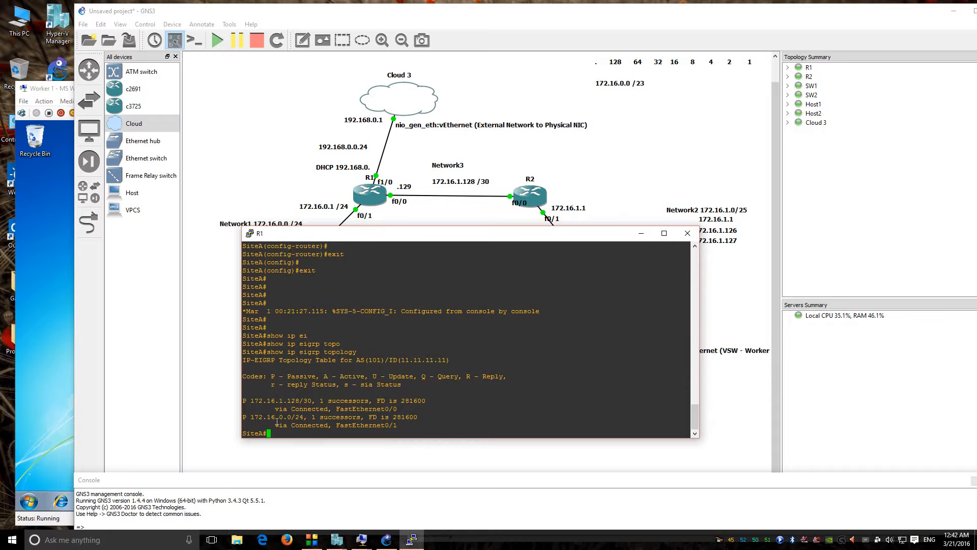
pyautogui.moveTo(300, 241); pyautogui.dragTo(400, 240)
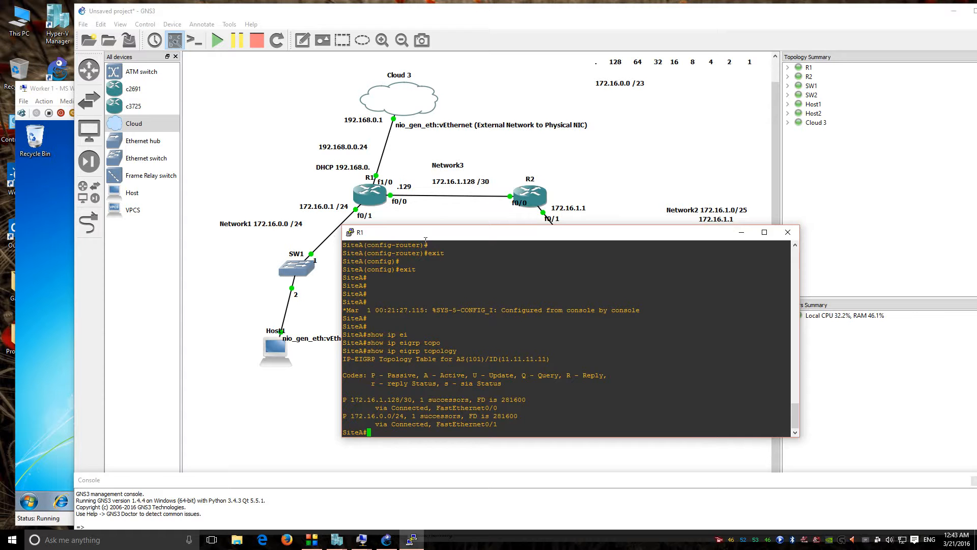
# Step: Rerun show ip eigrp topology on R1, listing only 172.16.1.128/30 and 172.16.0.0/24
pyautogui.moveTo(425, 240); pyautogui.dragTo(236, 336)
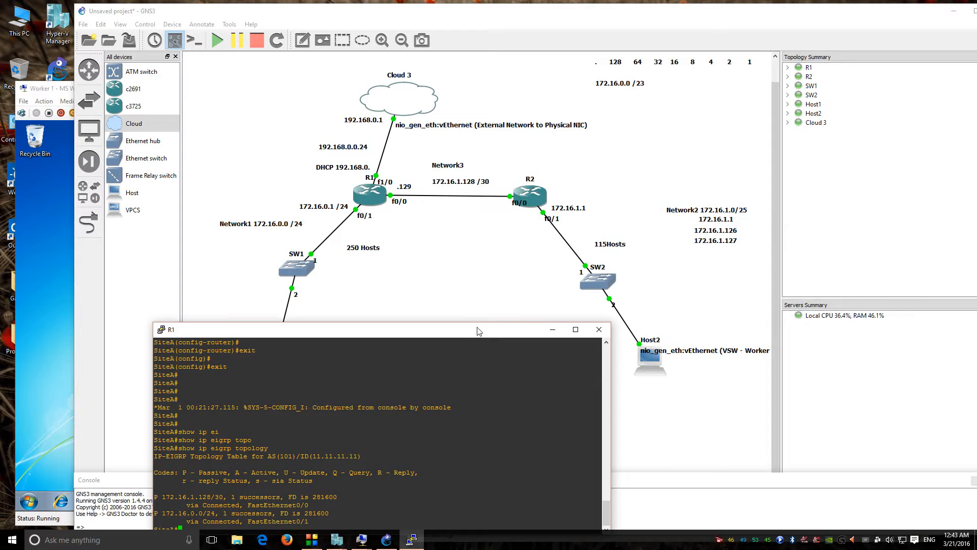
pyautogui.moveTo(478, 334); pyautogui.dragTo(688, 266)
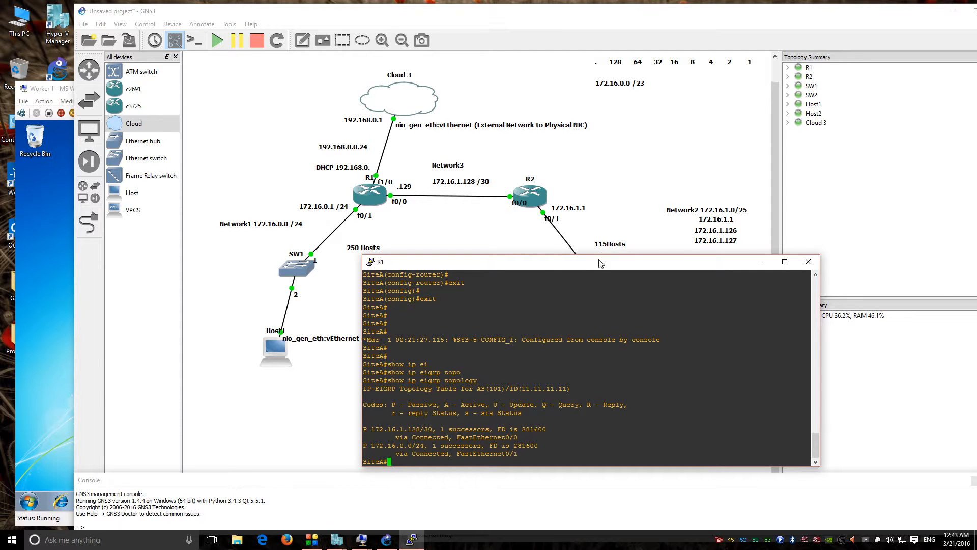
pyautogui.moveTo(602, 262); pyautogui.dragTo(467, 278)
pyautogui.press('Up')
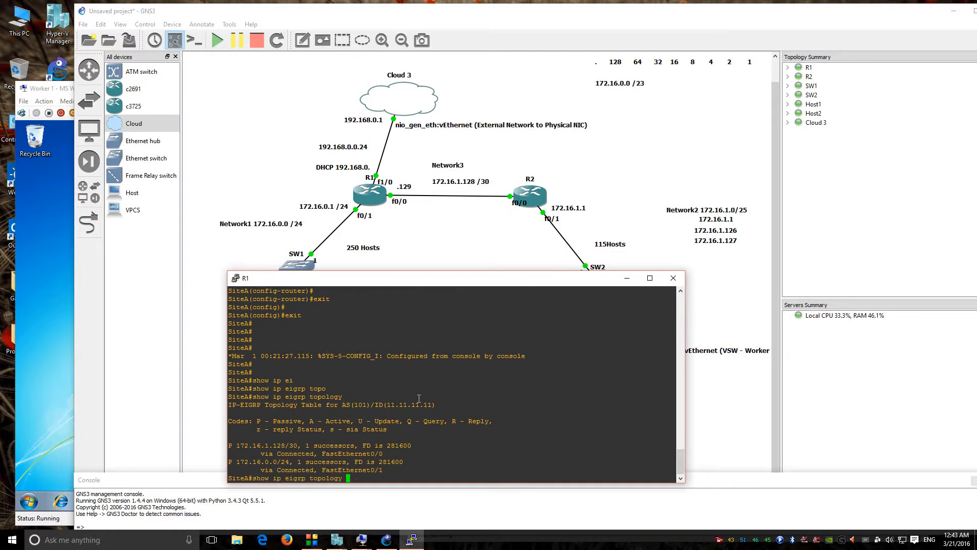
pyautogui.press('Return')
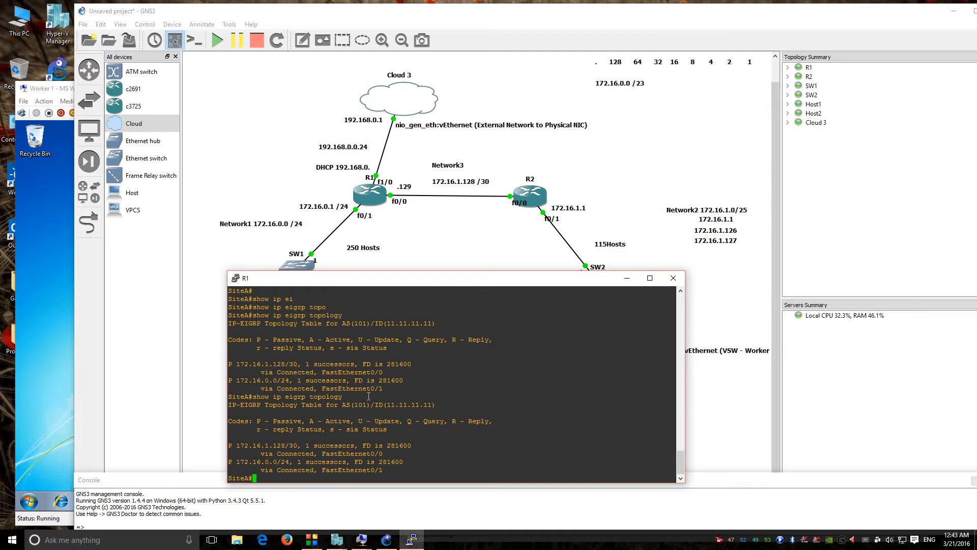
pyautogui.write('ping')
pyautogui.moveTo(413, 290); pyautogui.dragTo(257, 303)
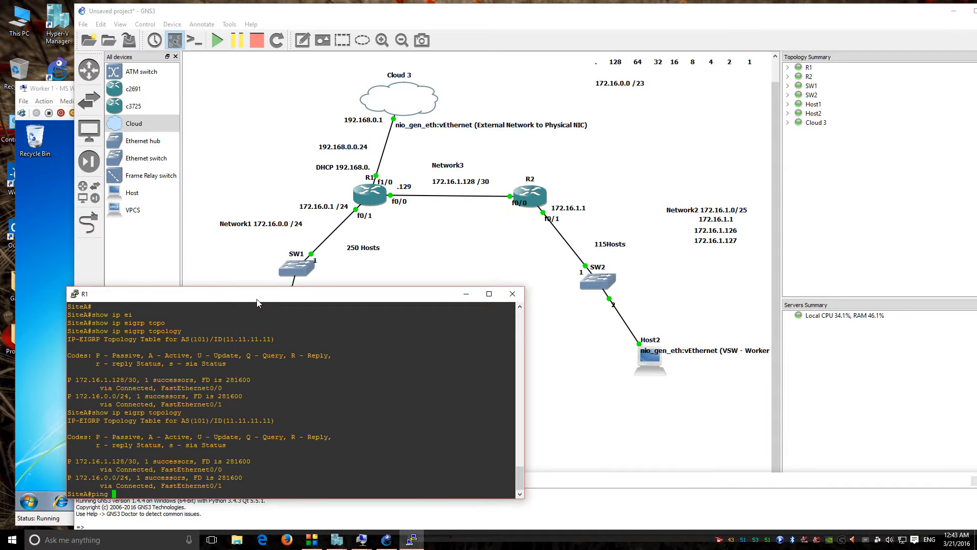
# Step: Ping 172.16.1.1 from R1, which only times out, then close R1's console
pyautogui.write('172.16.1.1')
pyautogui.press('Return')
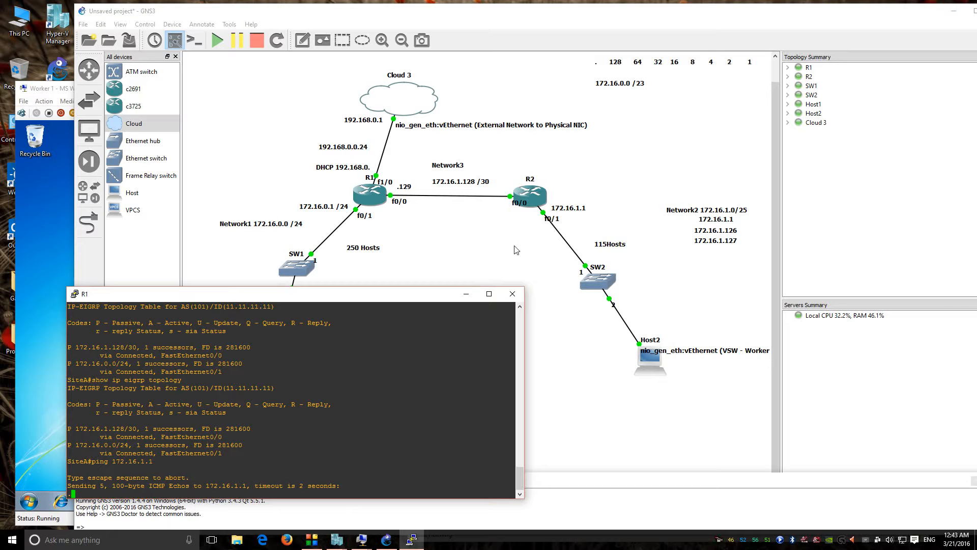
pyautogui.moveTo(430, 297); pyautogui.dragTo(441, 295)
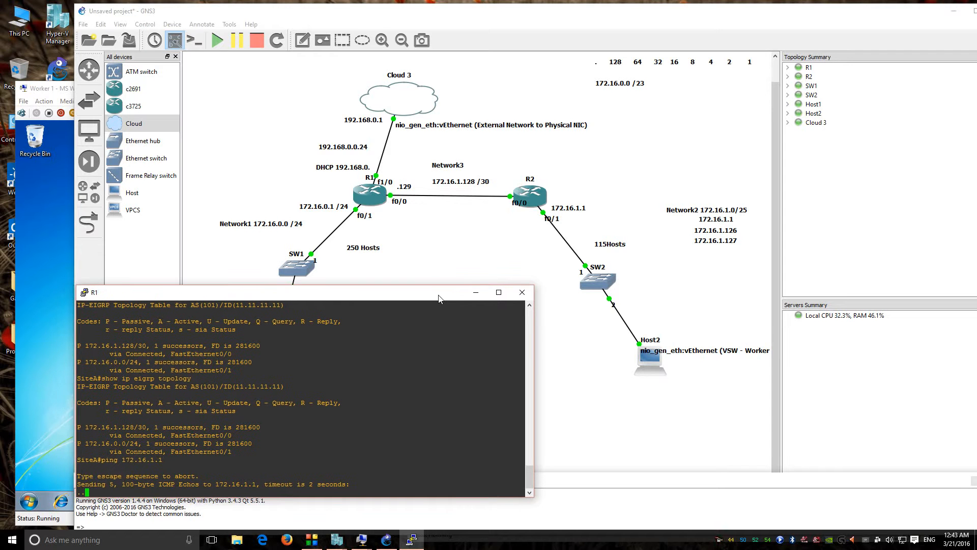
pyautogui.click(524, 293)
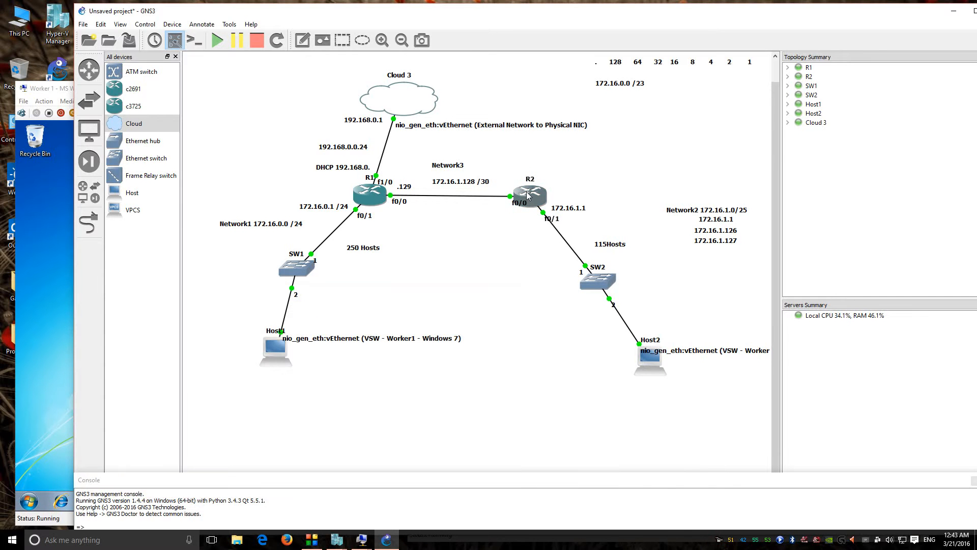
# Step: Open R2's console and erase the partly typed 172.16.0 network statement
pyautogui.doubleClick(528, 196)
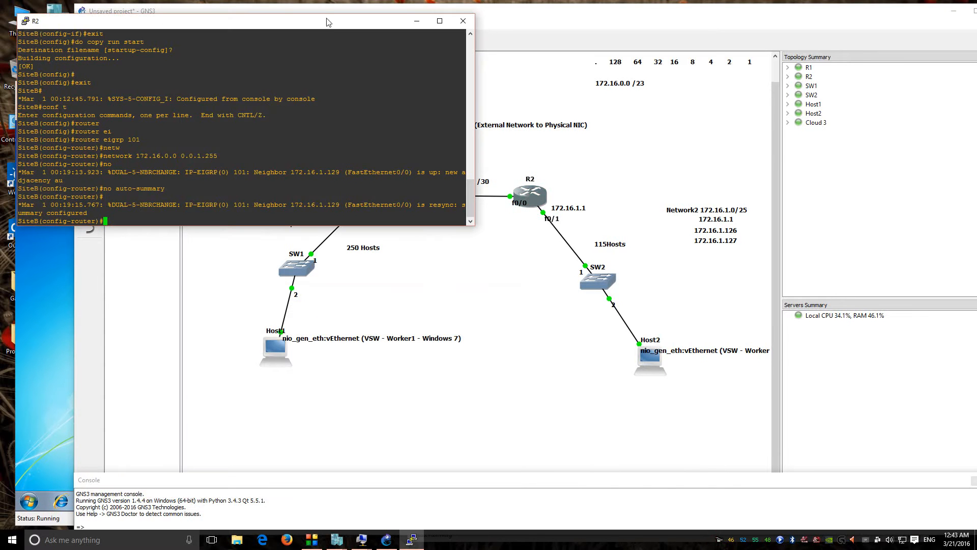
pyautogui.moveTo(328, 22); pyautogui.dragTo(451, 330)
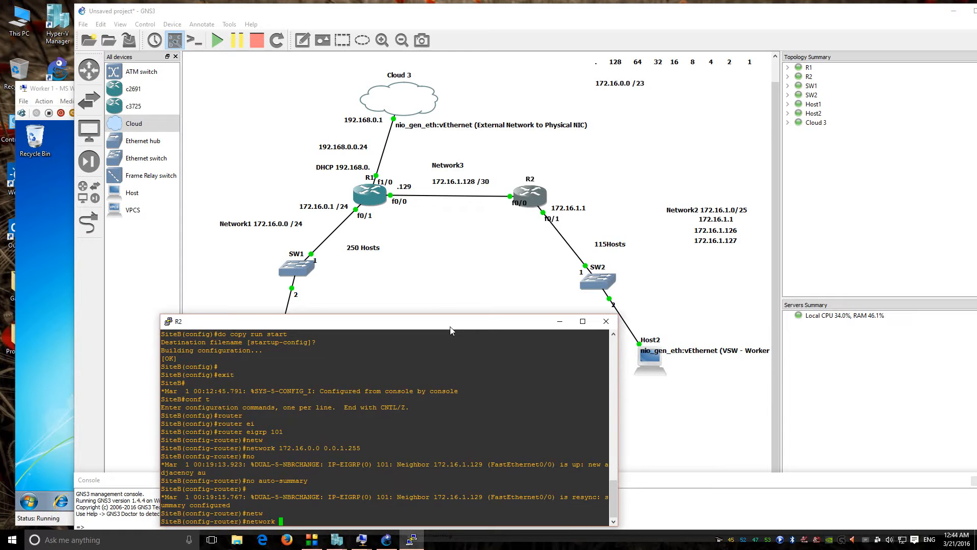
pyautogui.write('172.16.0')
pyautogui.press('BackSpace')
pyautogui.press('BackSpace')
pyautogui.press('BackSpace')
pyautogui.press('BackSpace')
pyautogui.press('BackSpace')
pyautogui.press('BackSpace')
pyautogui.press('BackSpace')
pyautogui.press('BackSpace')
pyautogui.press('BackSpace')
pyautogui.press('BackSpace')
pyautogui.press('BackSpace')
pyautogui.press('BackSpace')
pyautogui.press('BackSpace')
pyautogui.press('BackSpace')
pyautogui.press('BackSpace')
pyautogui.press('BackSpace')
pyautogui.moveTo(458, 325); pyautogui.dragTo(468, 305)
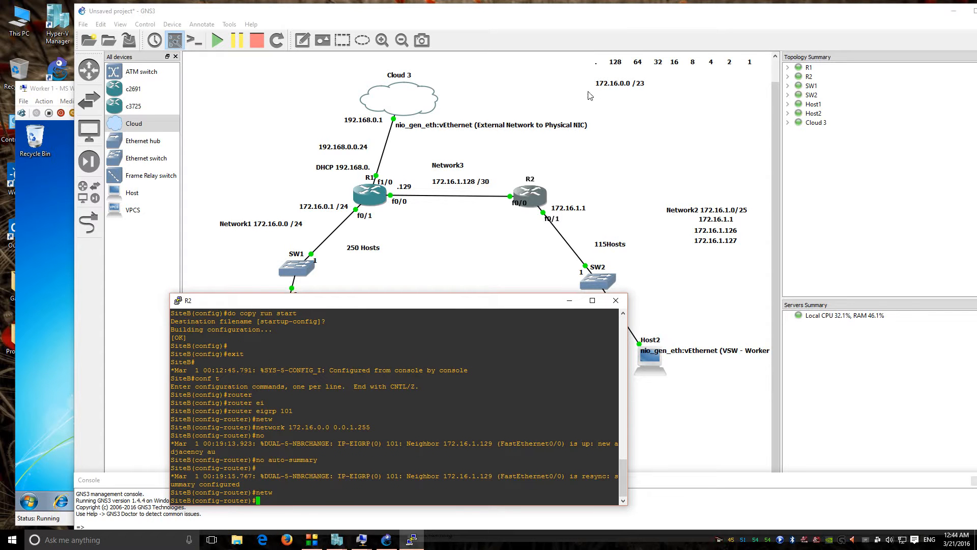
pyautogui.moveTo(513, 304); pyautogui.dragTo(552, 426)
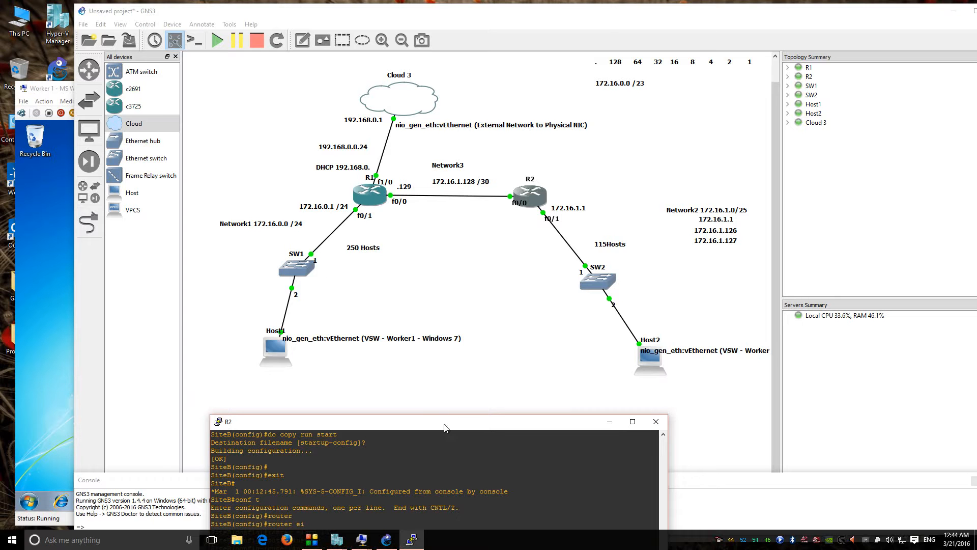
pyautogui.moveTo(448, 427); pyautogui.dragTo(455, 268)
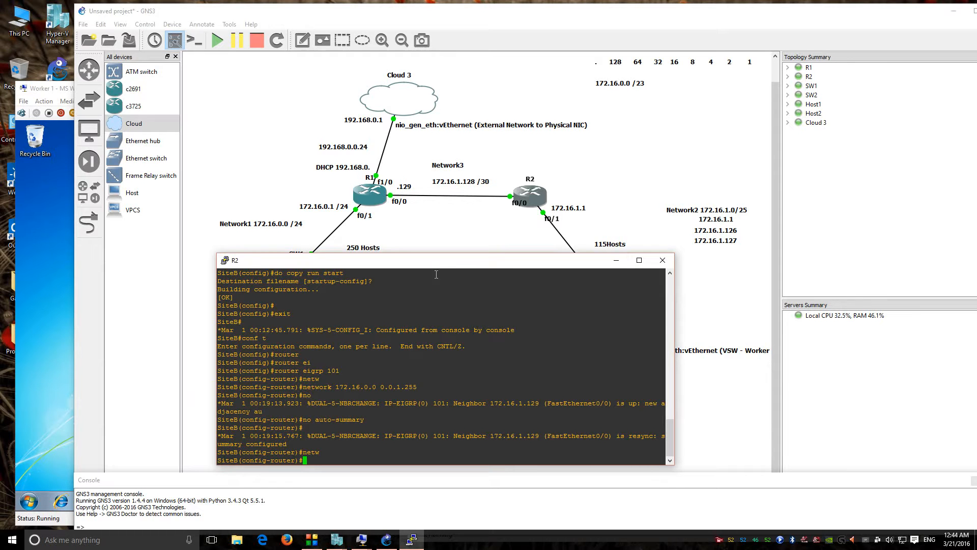
pyautogui.moveTo(434, 266); pyautogui.dragTo(705, 255)
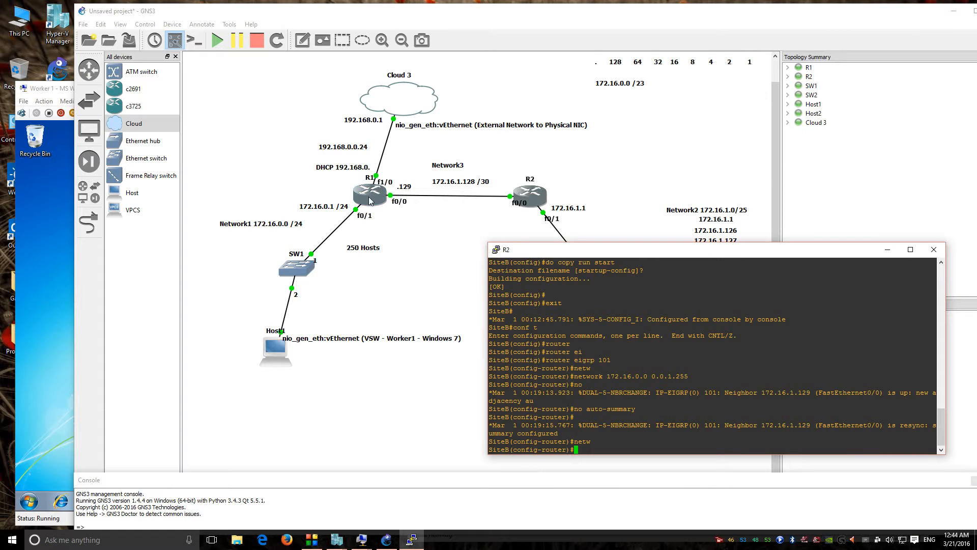
# Step: Exit R2 from router configuration back to privileged EXEC mode
pyautogui.press('Up')
pyautogui.press('BackSpace')
pyautogui.press('BackSpace')
pyautogui.press('BackSpace')
pyautogui.press('BackSpace')
pyautogui.press('BackSpace')
pyautogui.press('BackSpace')
pyautogui.press('BackSpace')
pyautogui.press('BackSpace')
pyautogui.press('BackSpace')
pyautogui.press('BackSpace')
pyautogui.press('BackSpace')
pyautogui.press('BackSpace')
pyautogui.press('BackSpace')
pyautogui.press('BackSpace')
pyautogui.press('BackSpace')
pyautogui.press('BackSpace')
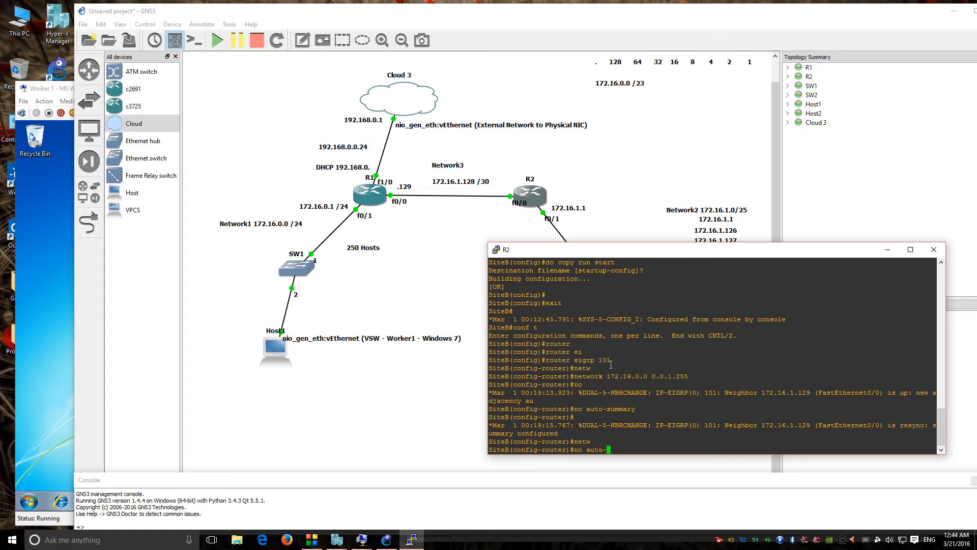
pyautogui.write('exit')
pyautogui.press('Return')
pyautogui.press('Return')
pyautogui.write('exit')
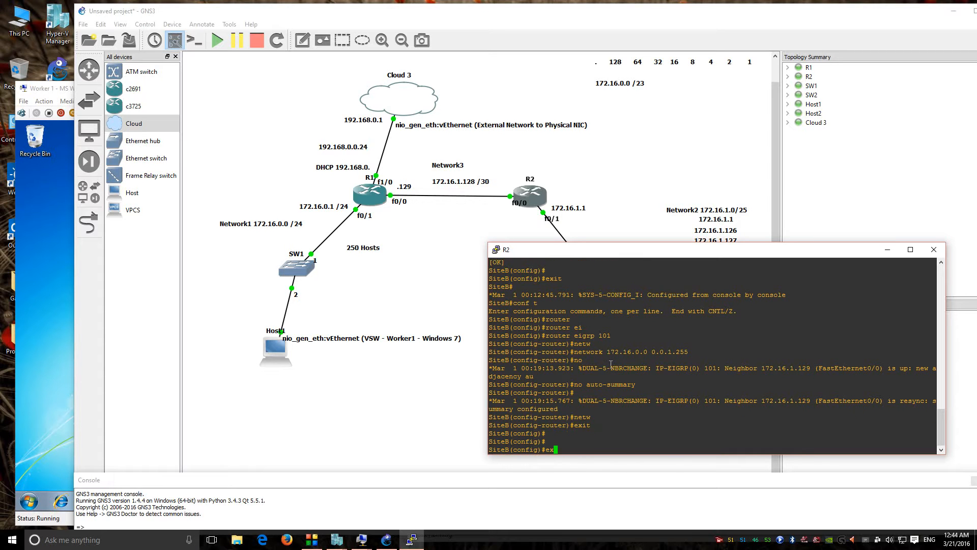
pyautogui.press('Return')
pyautogui.press('Return')
# Step: Ping 172.16.0.1 twice from R2 with 100 percent success, then return to R1's console
pyautogui.write('ping ')
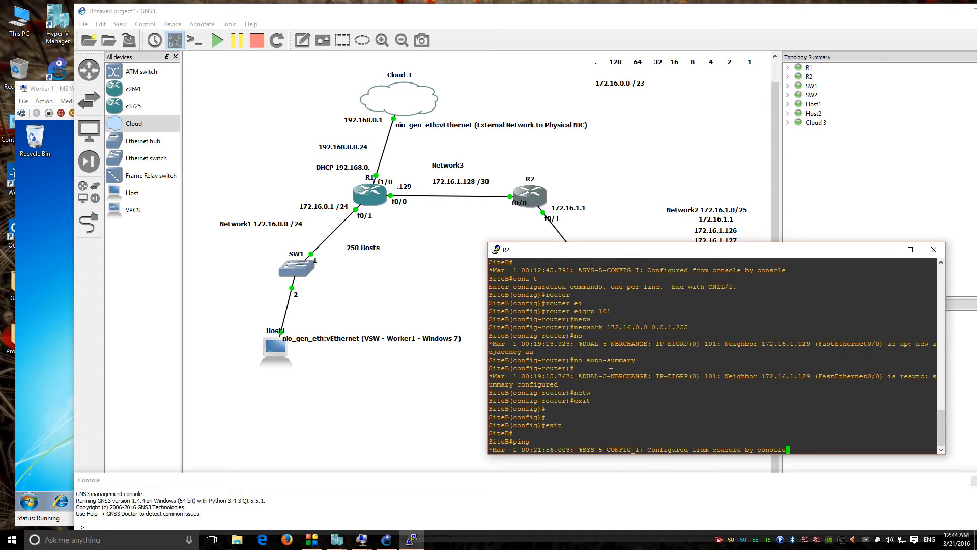
pyautogui.write('172.16.0.1')
pyautogui.press('Return')
pyautogui.press('Up')
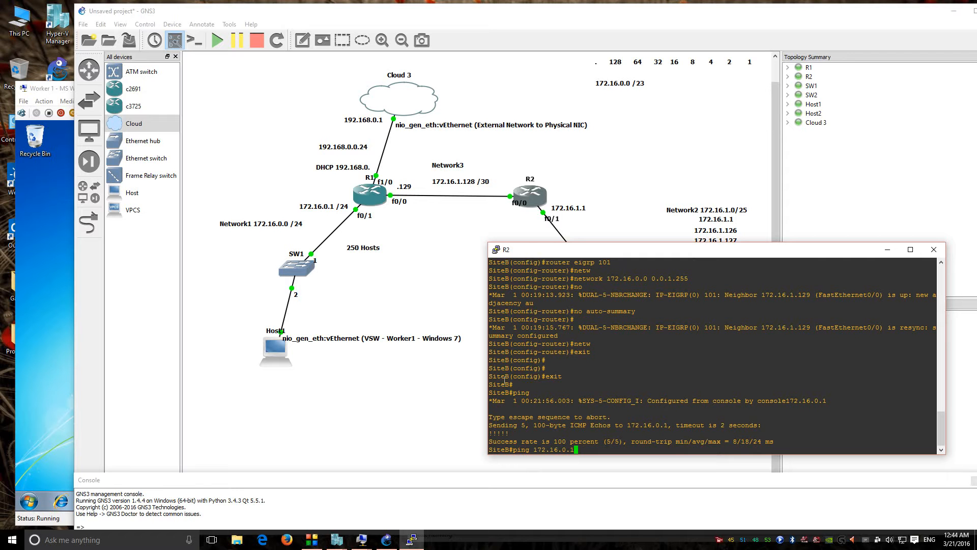
pyautogui.press('Return')
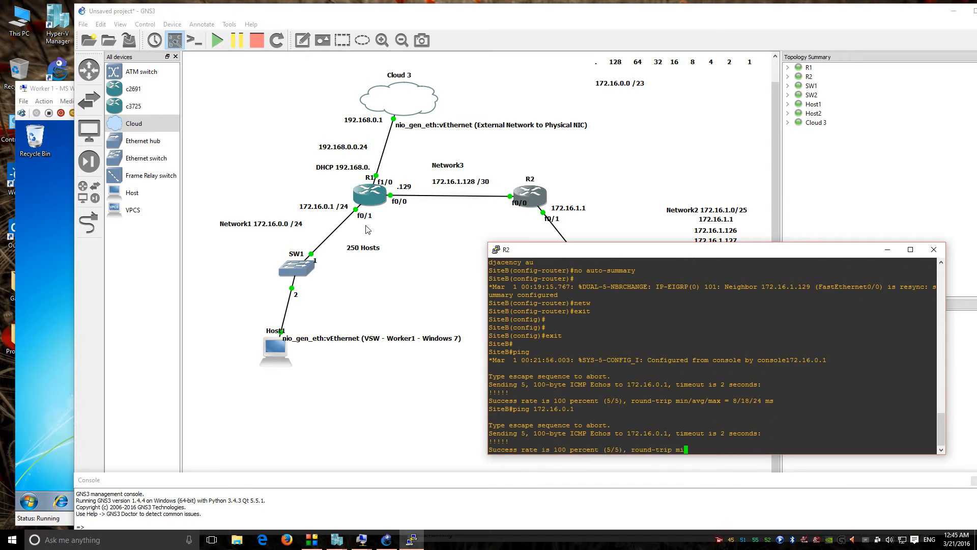
pyautogui.doubleClick(368, 197)
pyautogui.press('Up')
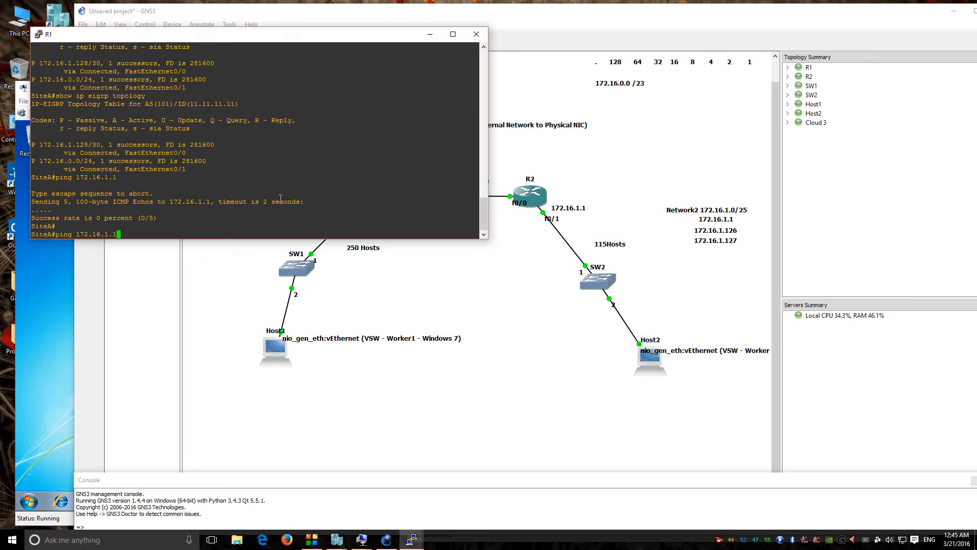
# Step: From R1, rerun the failing ping to 172.16.1.1, then ping 172.16.1.130 successfully
pyautogui.press('Return')
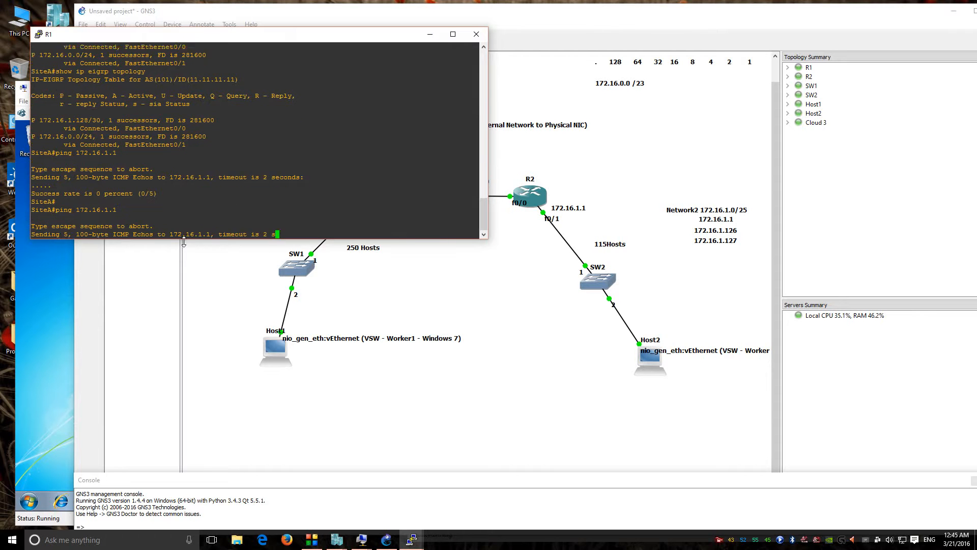
pyautogui.moveTo(213, 41)
pyautogui.mouseDown()
pyautogui.moveTo(206, 265)
pyautogui.moveTo(226, 172)
pyautogui.moveTo(218, 48)
pyautogui.mouseUp()
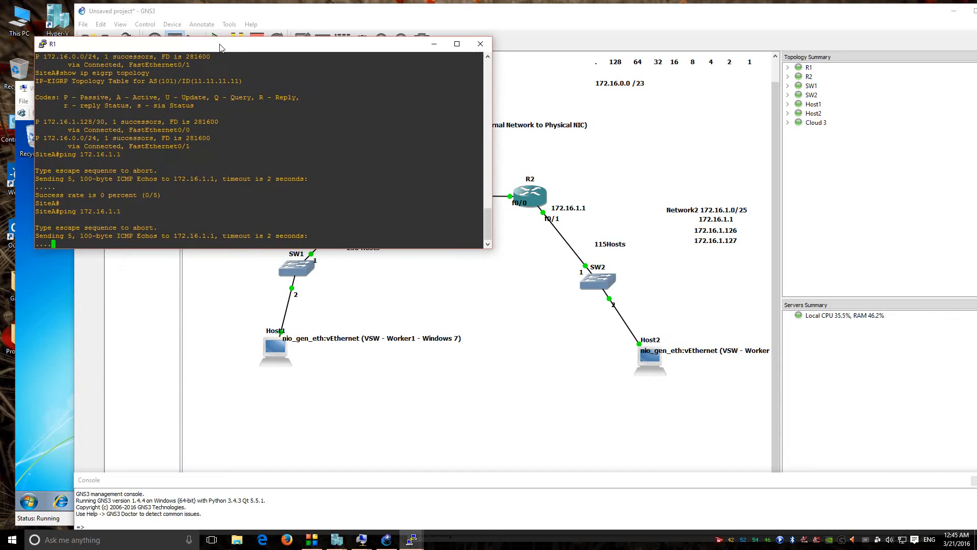
pyautogui.moveTo(273, 47); pyautogui.dragTo(279, 30)
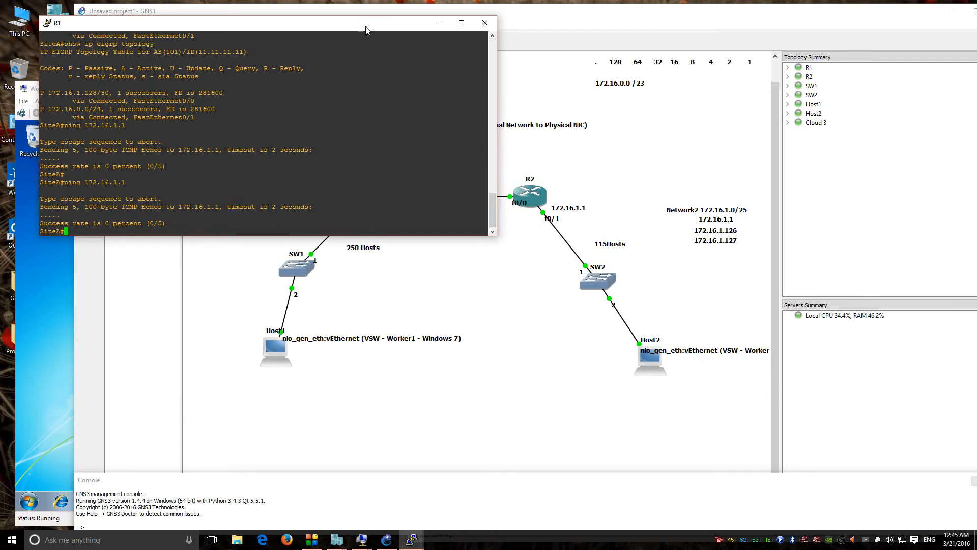
pyautogui.moveTo(366, 29); pyautogui.dragTo(331, 63)
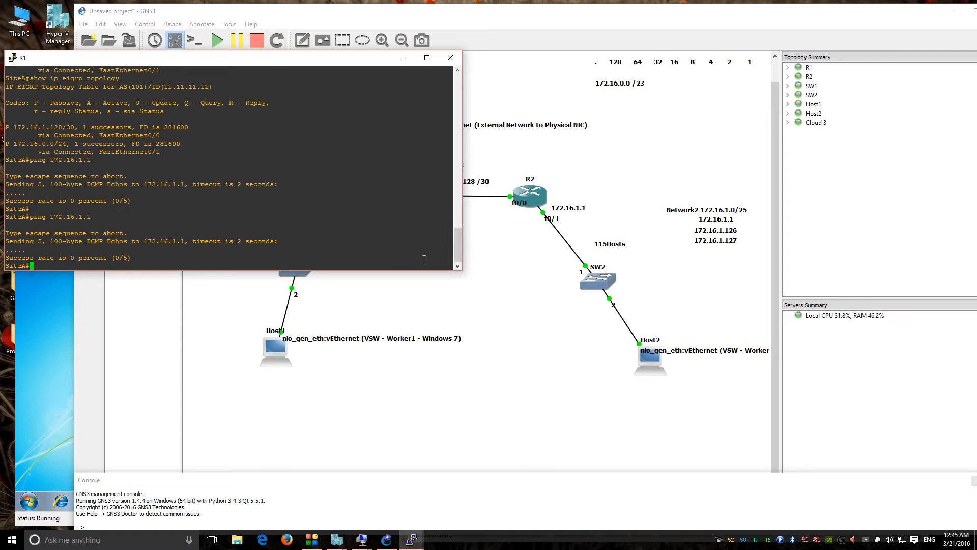
pyautogui.press('Up')
pyautogui.press('BackSpace')
pyautogui.press('BackSpace')
pyautogui.moveTo(293, 57); pyautogui.dragTo(539, 240)
pyautogui.press('BackSpace')
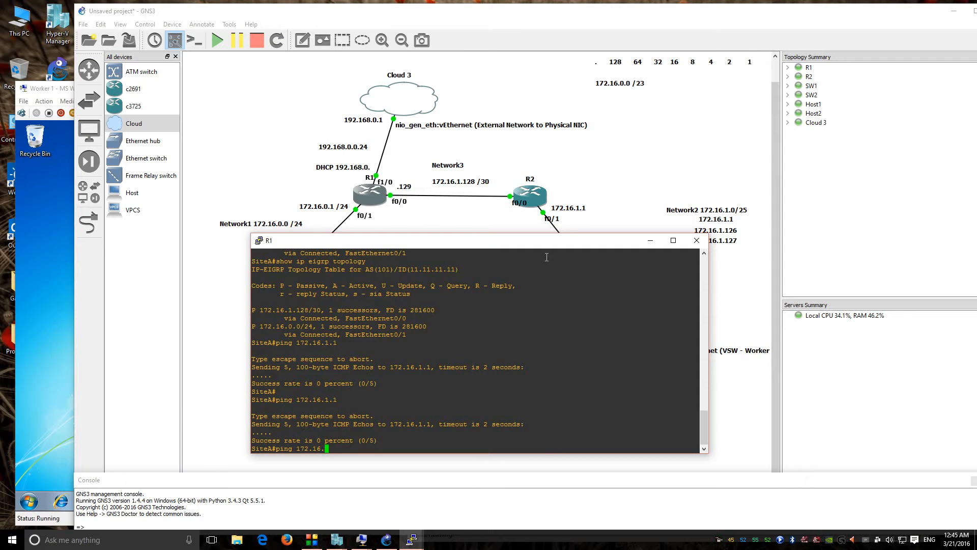
pyautogui.press('BackSpace')
pyautogui.press('BackSpace')
pyautogui.press('BackSpace')
pyautogui.press('BackSpace')
pyautogui.press('BackSpace')
pyautogui.press('BackSpace')
pyautogui.press('BackSpace')
pyautogui.press('BackSpace')
pyautogui.press('BackSpace')
pyautogui.press('BackSpace')
pyautogui.press('BackSpace')
pyautogui.press('BackSpace')
pyautogui.write('ping 172.16.1.130')
pyautogui.press('Return')
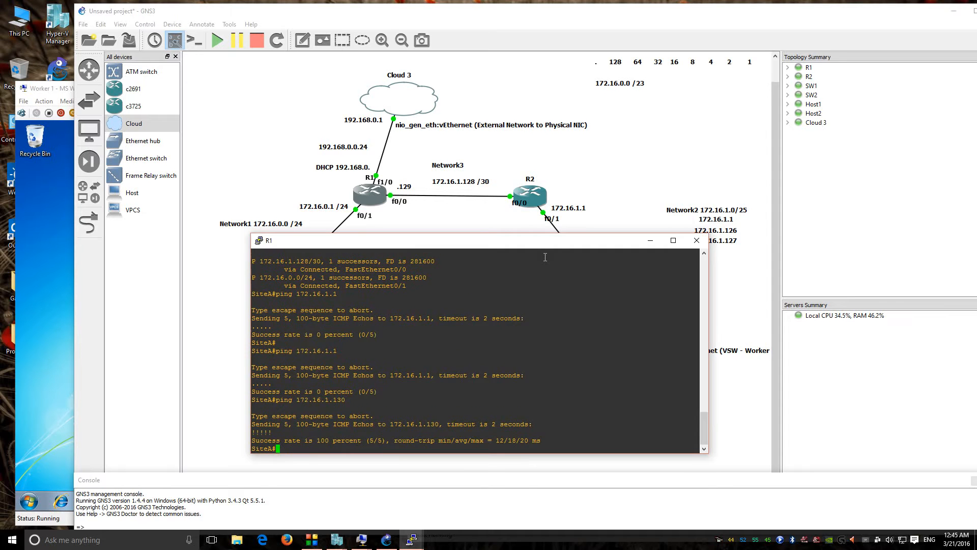
# Step: Retry the ping to 172.16.1.1 from R1, which still fails
pyautogui.press('Up')
pyautogui.press('BackSpace')
pyautogui.press('BackSpace')
pyautogui.press('BackSpace')
pyautogui.write('1')
pyautogui.press('Return')
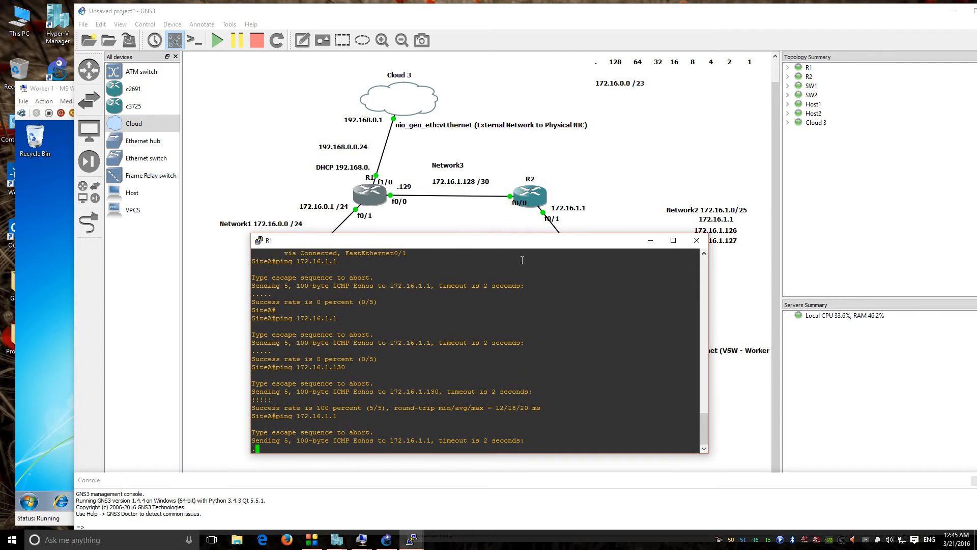
pyautogui.doubleClick(529, 198)
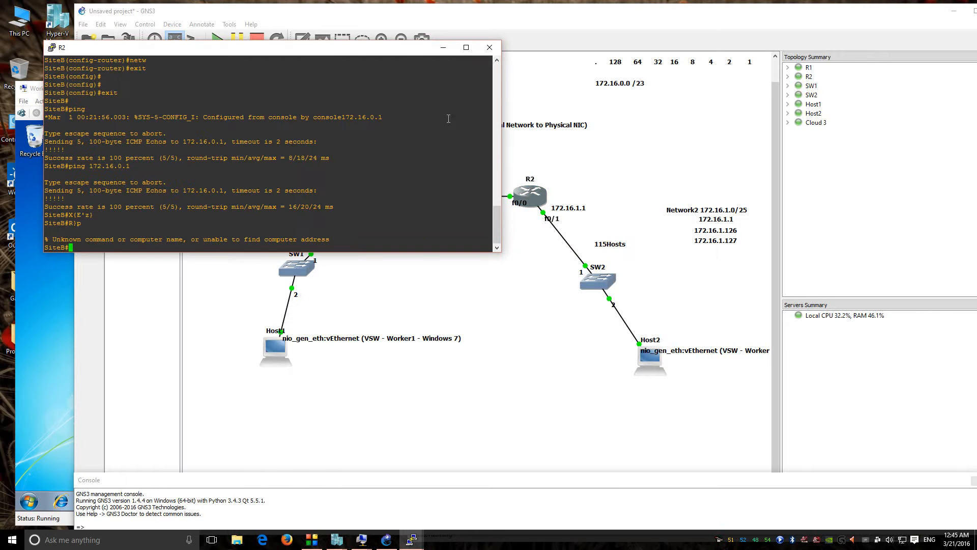
# Step: Page through R2's show run output, revealing FastEthernet0/1 has no IP address
pyautogui.moveTo(400, 52); pyautogui.dragTo(952, 68)
pyautogui.write('show run')
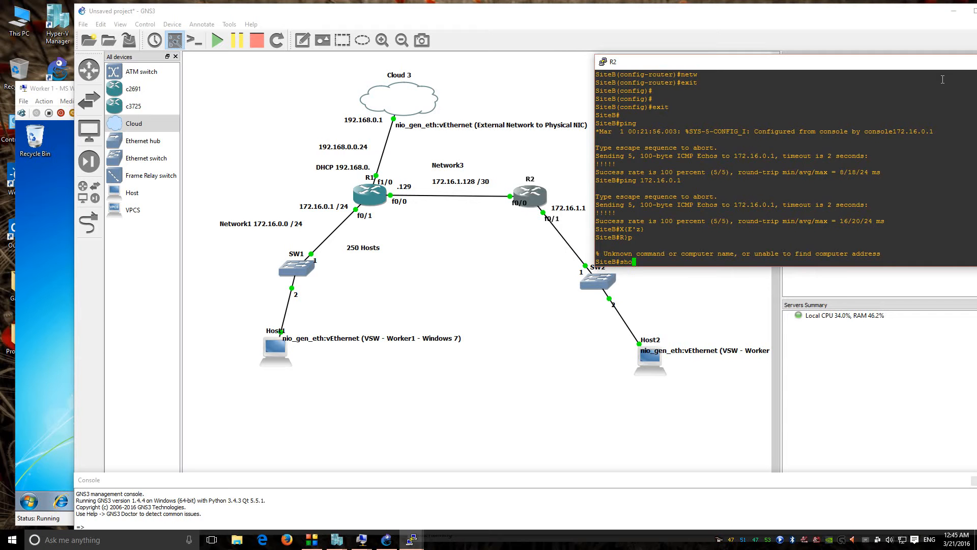
pyautogui.press('Return')
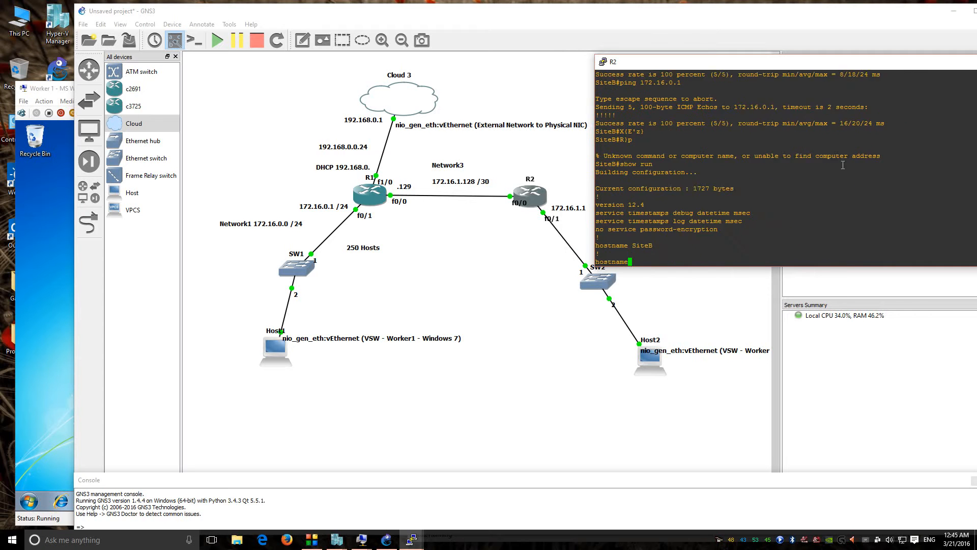
pyautogui.press('space')
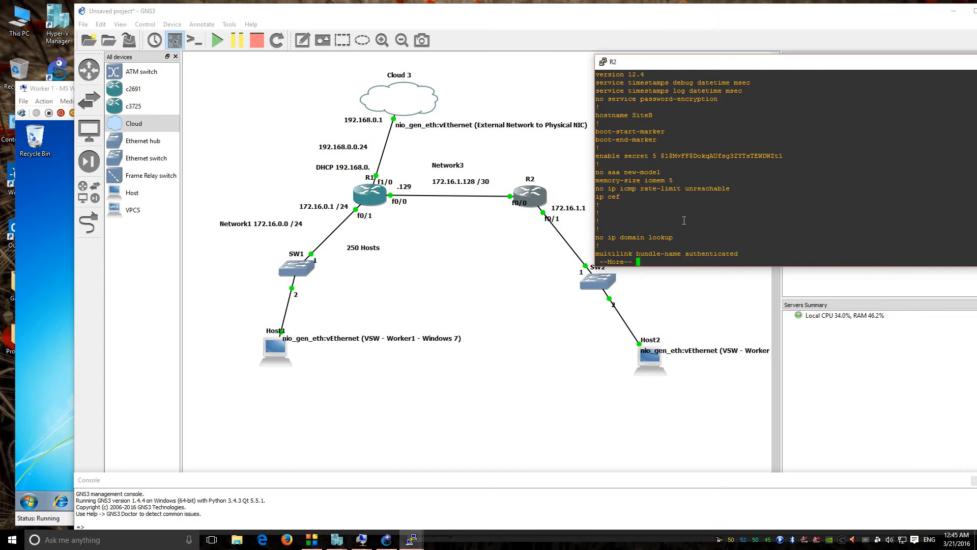
pyautogui.press('space')
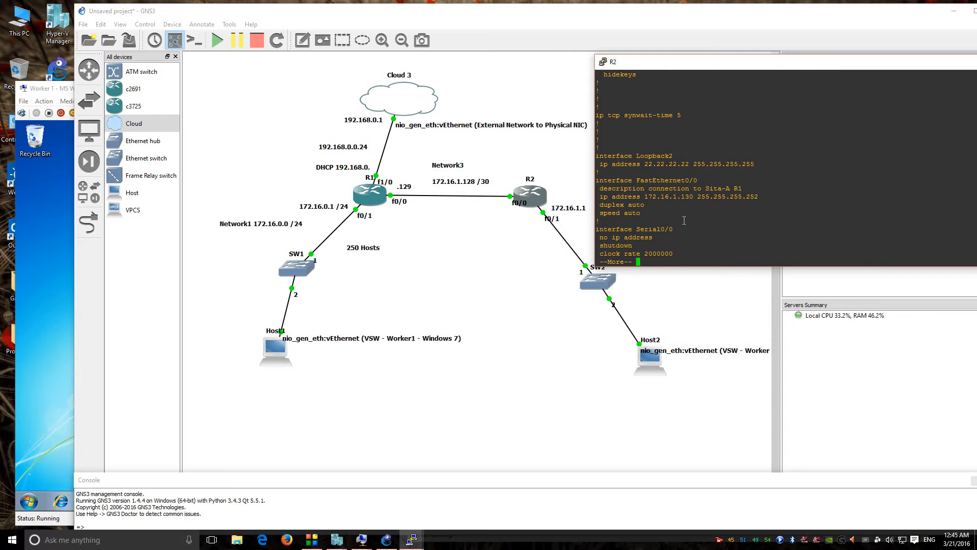
pyautogui.press('space')
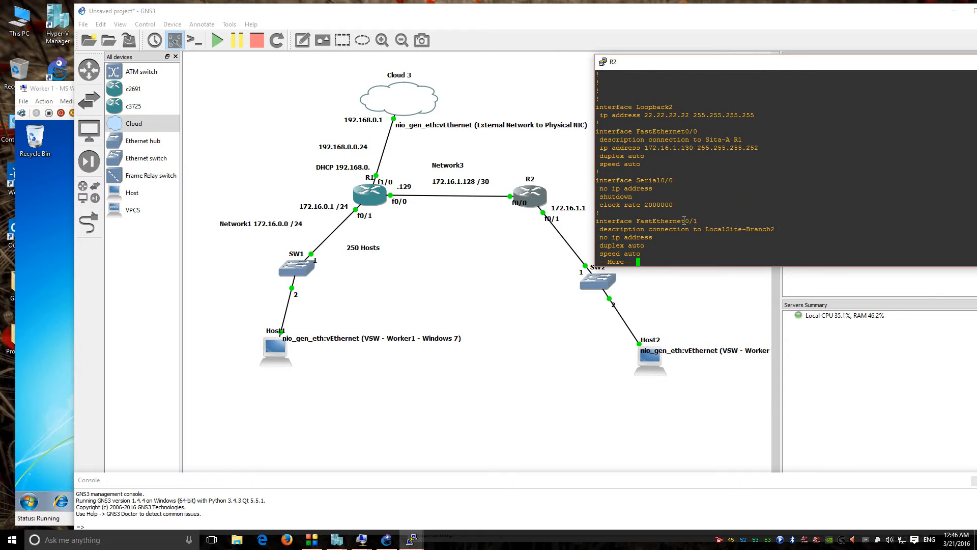
pyautogui.press('Return')
pyautogui.press('Return')
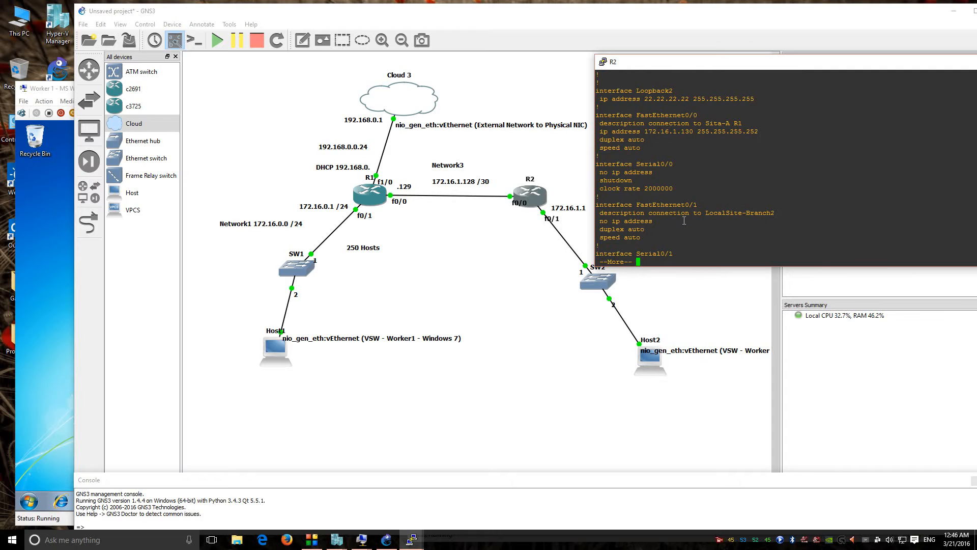
pyautogui.press('Return')
pyautogui.press('Return')
pyautogui.press('Return')
pyautogui.press('Return')
pyautogui.press('Return')
pyautogui.press('Return')
pyautogui.press('Return')
pyautogui.press('Return')
pyautogui.press('Return')
pyautogui.press('Return')
pyautogui.press('Return')
pyautogui.press('Return')
pyautogui.press('Return')
pyautogui.press('Return')
pyautogui.press('Return')
pyautogui.press('Return')
pyautogui.press('Return')
pyautogui.press('Return')
pyautogui.press('Return')
pyautogui.press('Return')
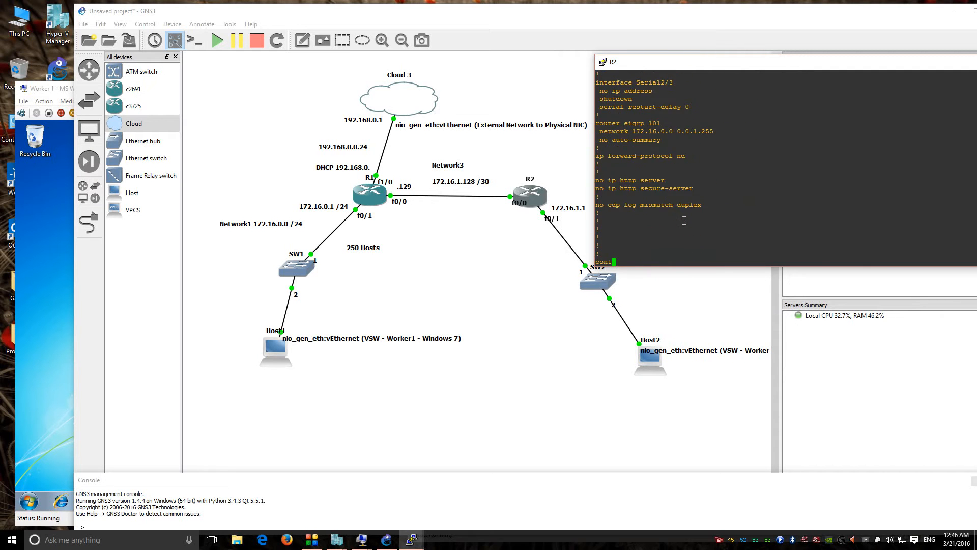
pyautogui.press('space')
# Step: Enter global configuration on R2 and select interface FastEthernet0/1
pyautogui.write('conf t')
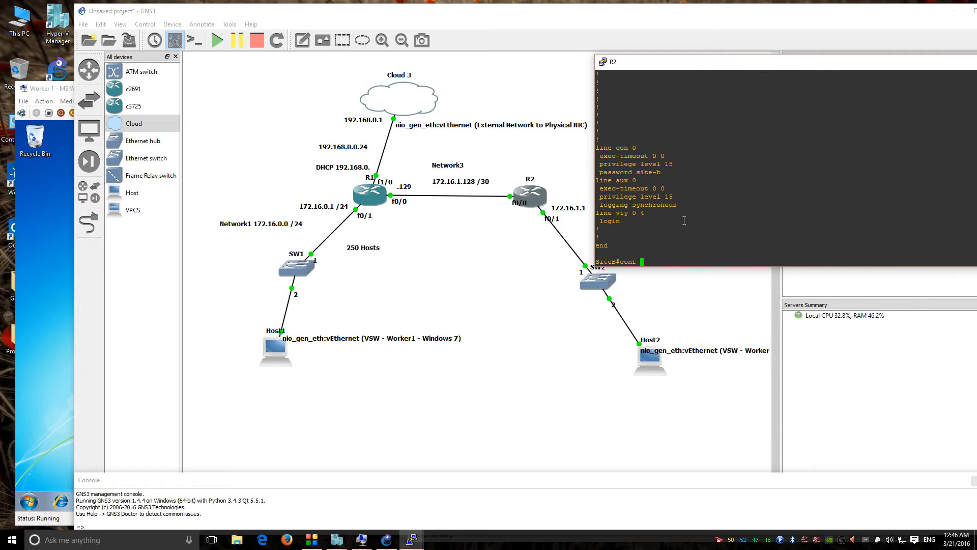
pyautogui.press('Return')
pyautogui.write('i')
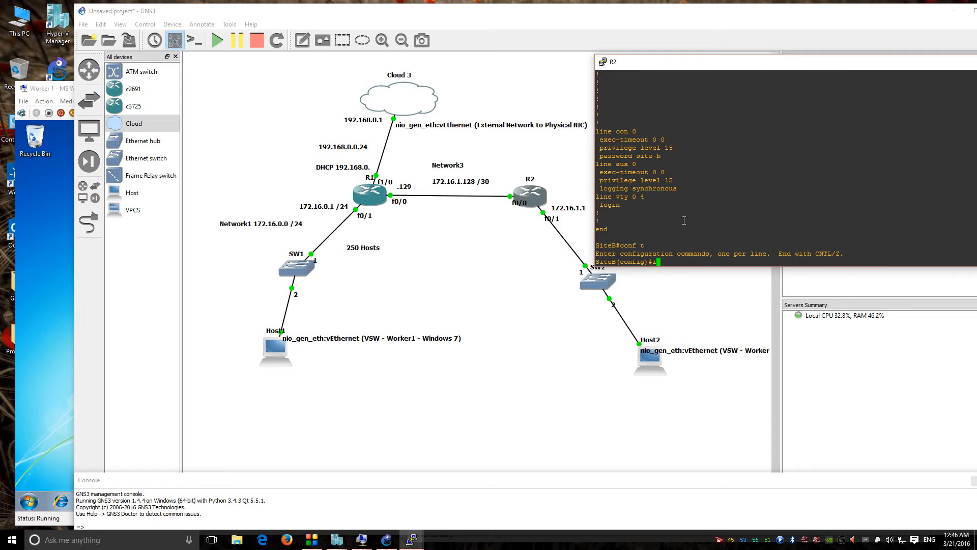
pyautogui.write('nter')
pyautogui.press('Tab')
pyautogui.write('f')
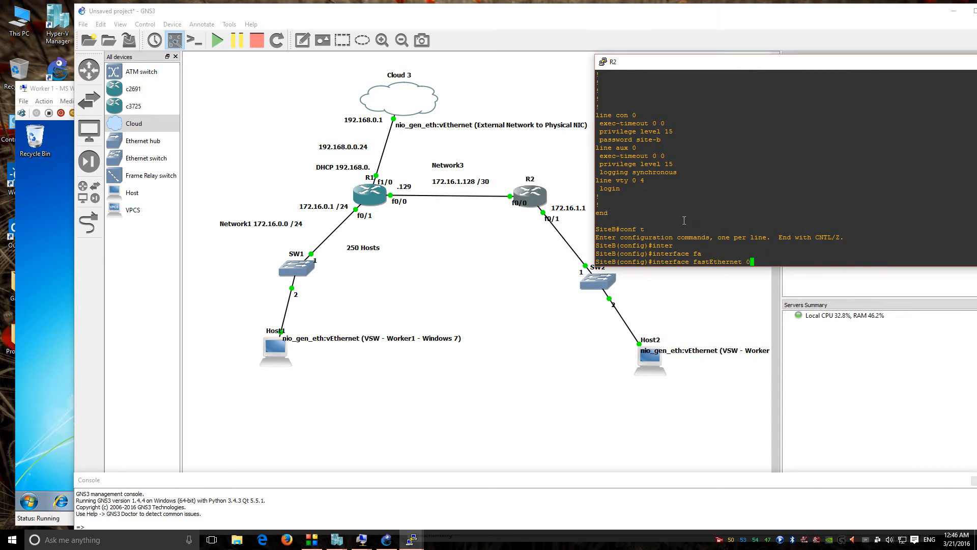
pyautogui.write('/1')
pyautogui.press('Return')
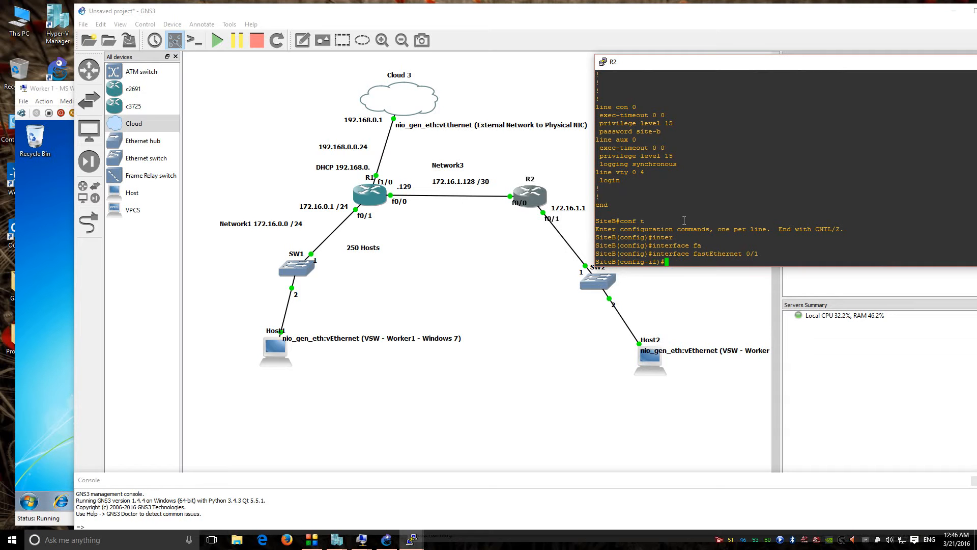
# Step: Assign IP address 172.16.1.1 255.255.255.128 to FastEthernet0/1
pyautogui.write('ip add')
pyautogui.press('Tab')
pyautogui.write('17')
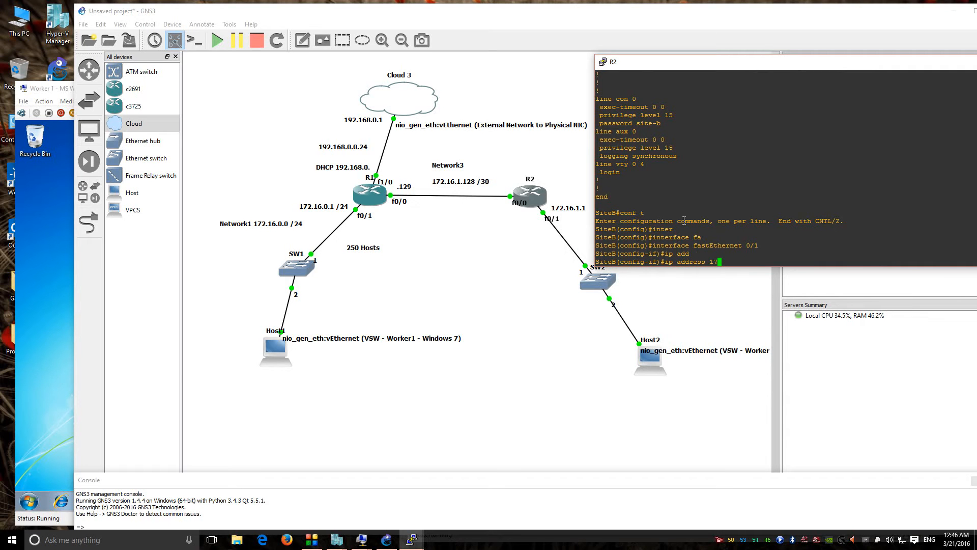
pyautogui.write('2.16.1.1 255.255.255.')
pyautogui.moveTo(779, 68); pyautogui.dragTo(393, 261)
pyautogui.write('128')
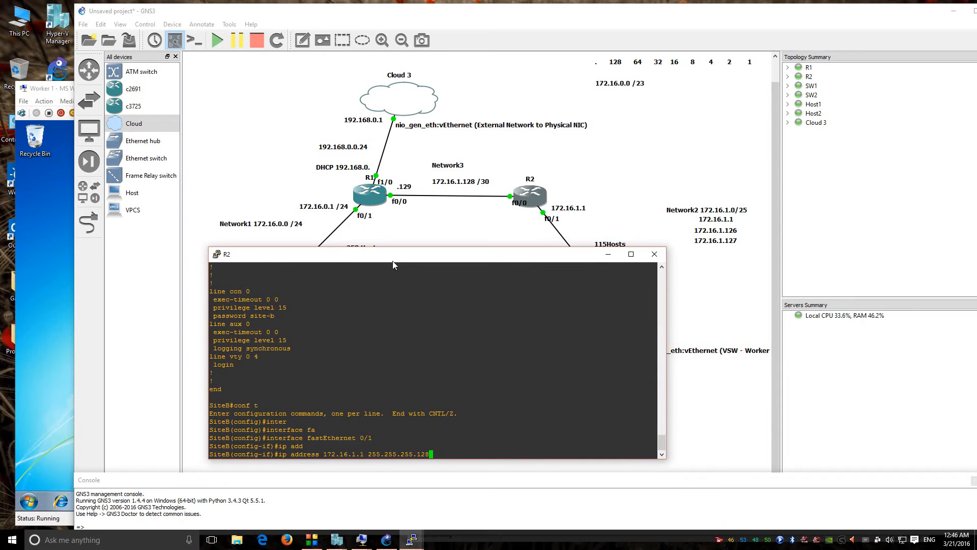
pyautogui.moveTo(512, 260); pyautogui.dragTo(550, 239)
pyautogui.press('Return')
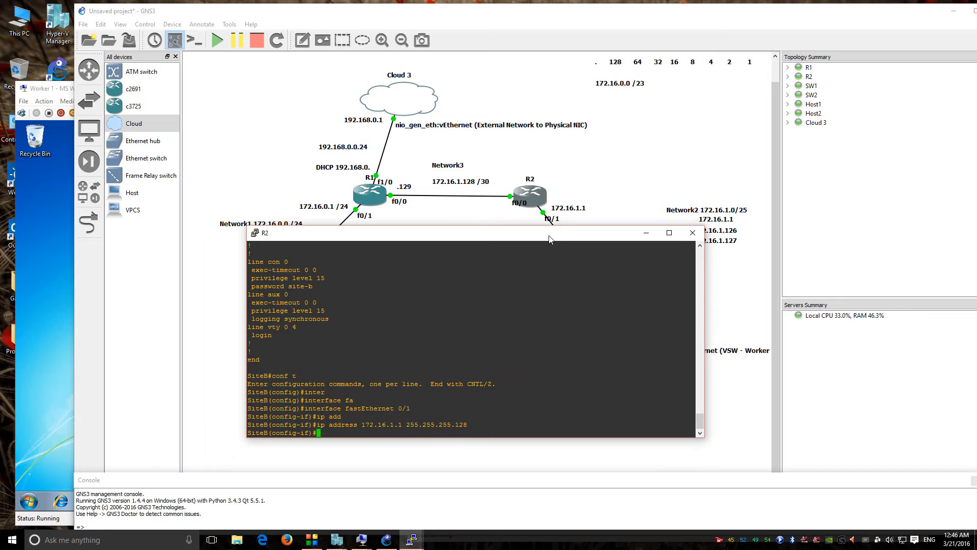
# Step: Enable FastEthernet0/1 with no shutdown and close R2's console
pyautogui.write('no shu')
pyautogui.press('Tab')
pyautogui.press('Return')
pyautogui.moveTo(544, 236); pyautogui.dragTo(740, 123)
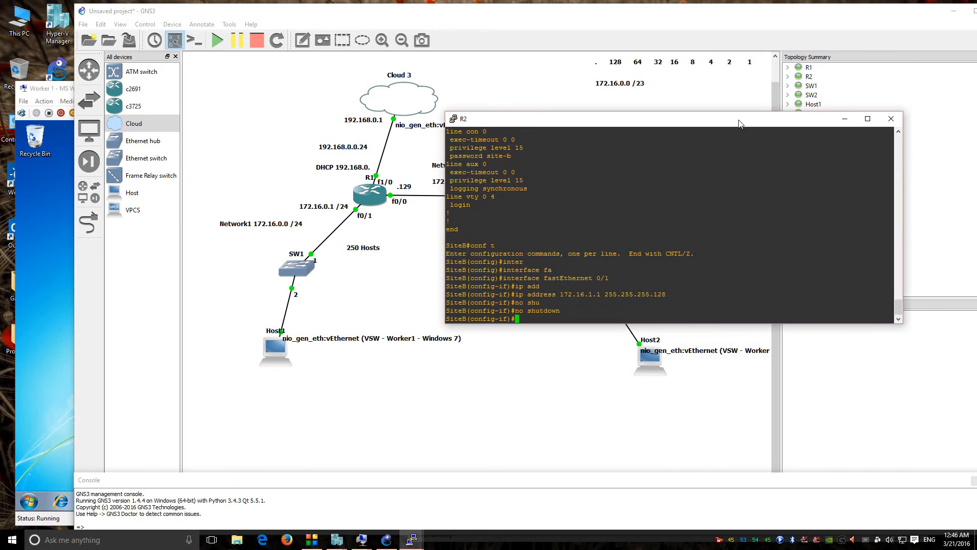
pyautogui.click(890, 121)
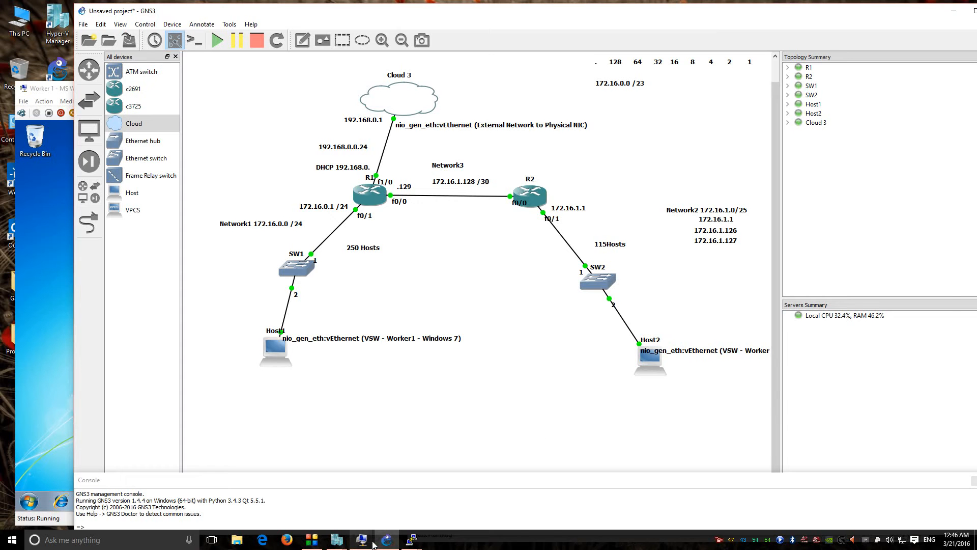
# Step: Leave configuration mode on R2 and ping 172.16.0.1 successfully
pyautogui.moveTo(411, 540)
pyautogui.click(391, 502)
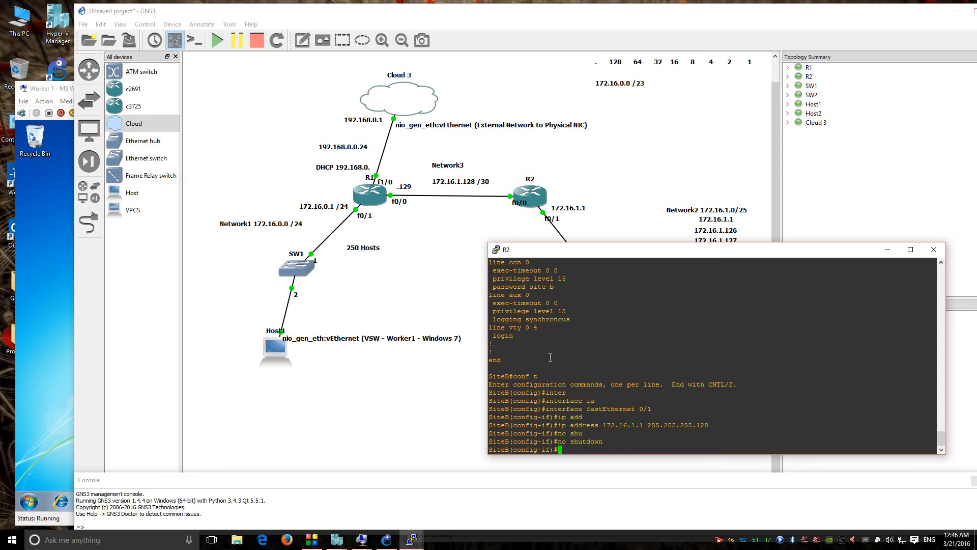
pyautogui.press('Up')
pyautogui.press('Up')
pyautogui.press('Up')
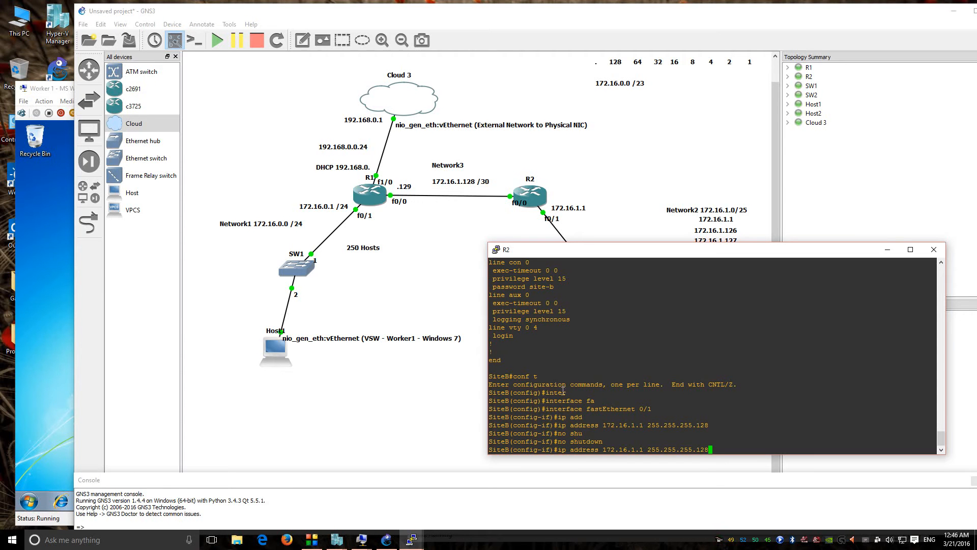
pyautogui.press('Down')
pyautogui.press('Down')
pyautogui.hotkey('ctrl', 'z')
pyautogui.write('ping 172.16')
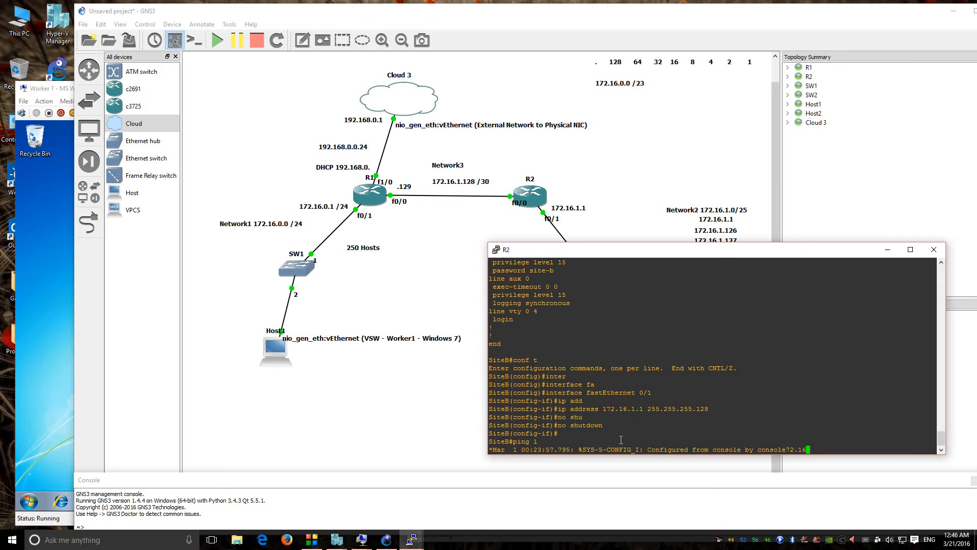
pyautogui.write('.0.1')
pyautogui.press('Return')
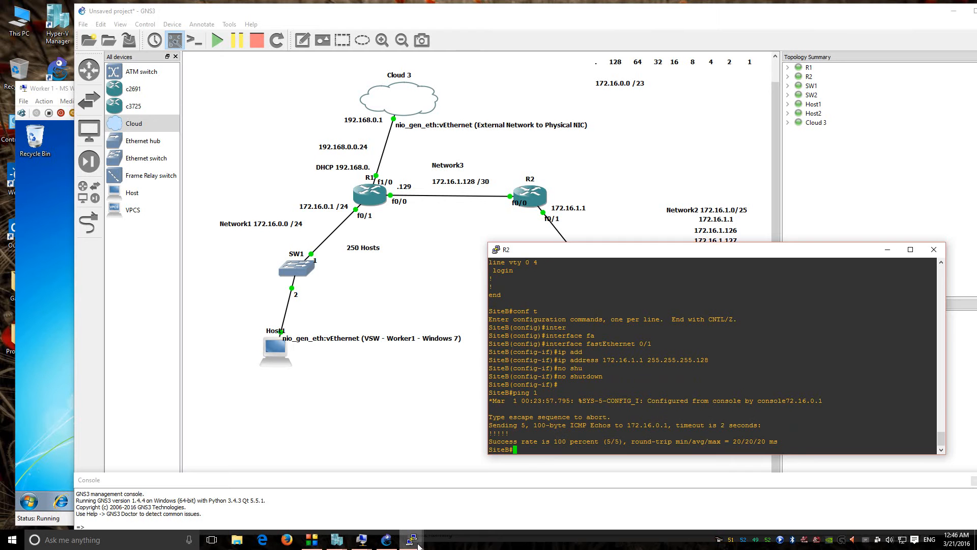
# Step: Switch to R1's console and ping 172.16.1.1 successfully
pyautogui.click(417, 542)
pyautogui.click(389, 499)
pyautogui.click(412, 543)
pyautogui.click(470, 496)
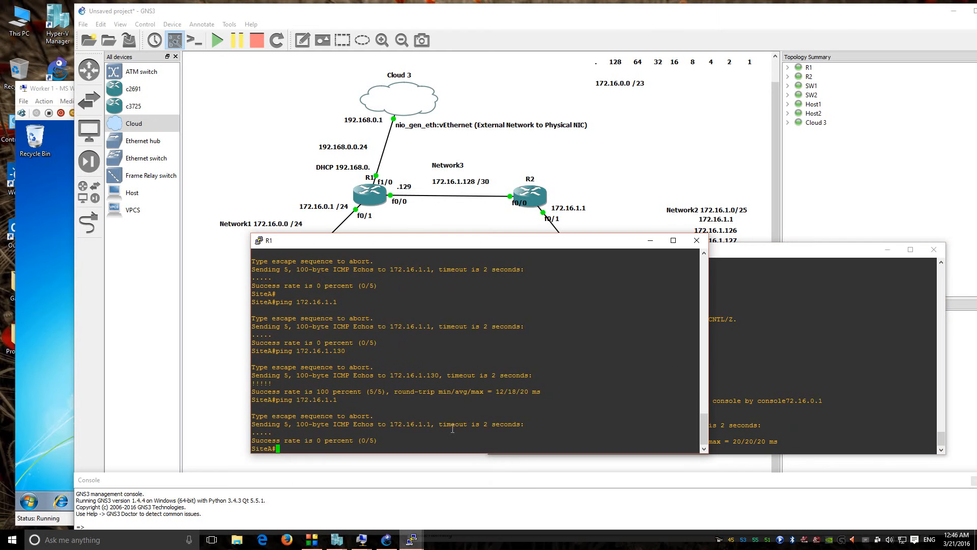
pyautogui.moveTo(392, 239); pyautogui.dragTo(161, 176)
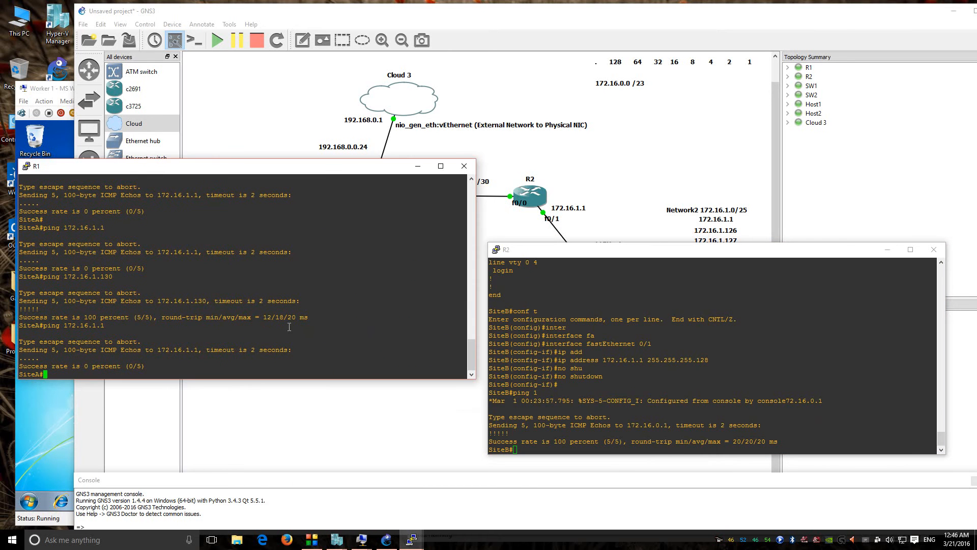
pyautogui.write('ping 172.17.')
pyautogui.press('BackSpace')
pyautogui.write('6.1.1')
pyautogui.press('Return')
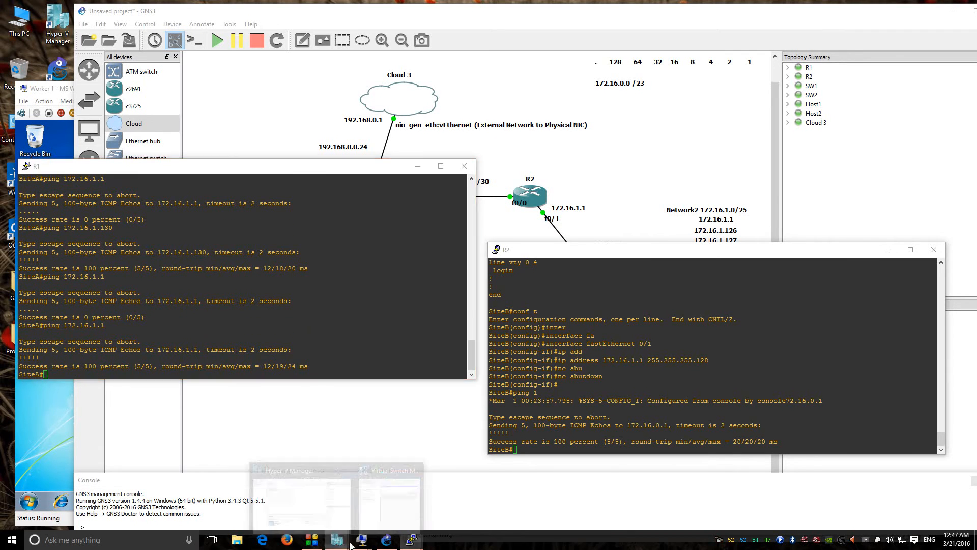
pyautogui.moveTo(361, 539)
pyautogui.click(354, 460)
# Step: Rerun Worker 1's ping to 172.16.1.1 and close the R1 and R2 consoles
pyautogui.press('Up')
pyautogui.press('Return')
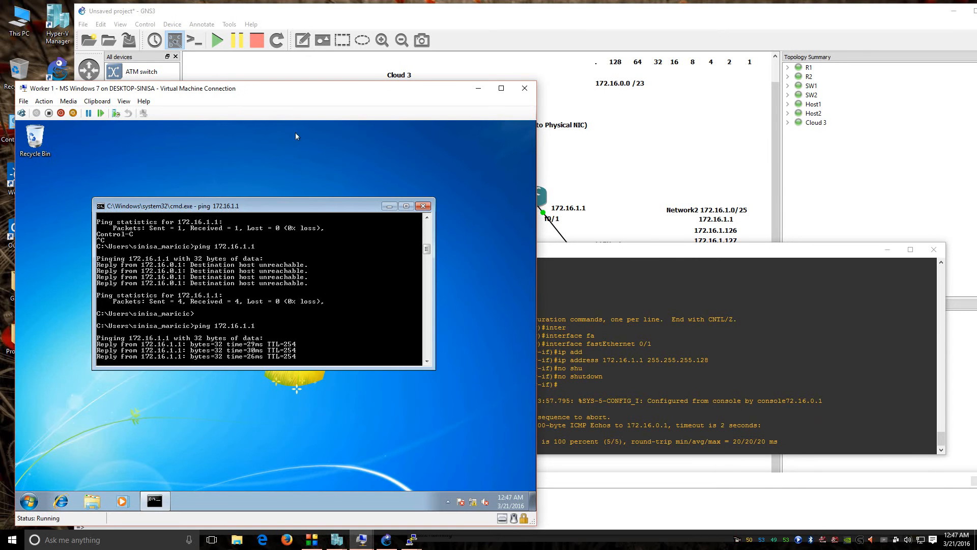
pyautogui.click(935, 250)
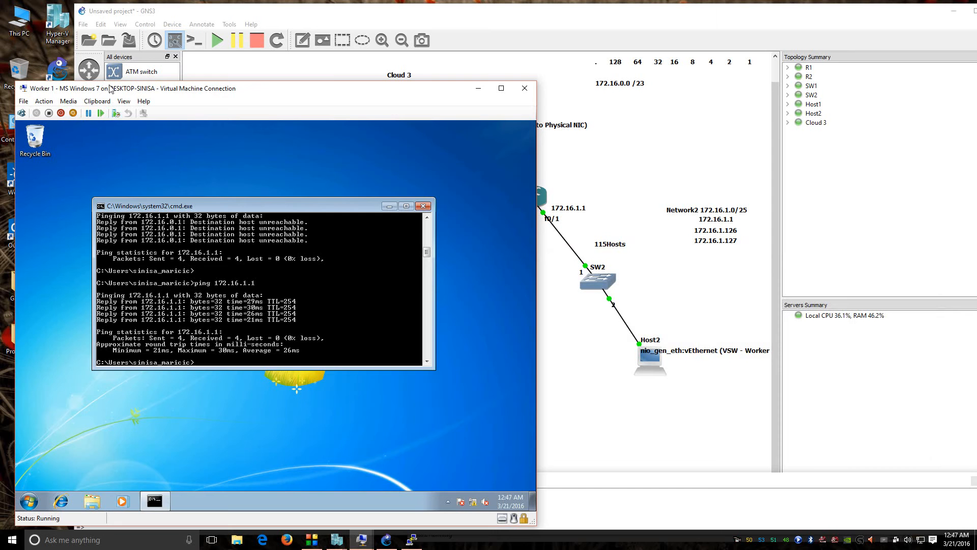
pyautogui.moveTo(112, 92); pyautogui.dragTo(408, 401)
pyautogui.click(463, 168)
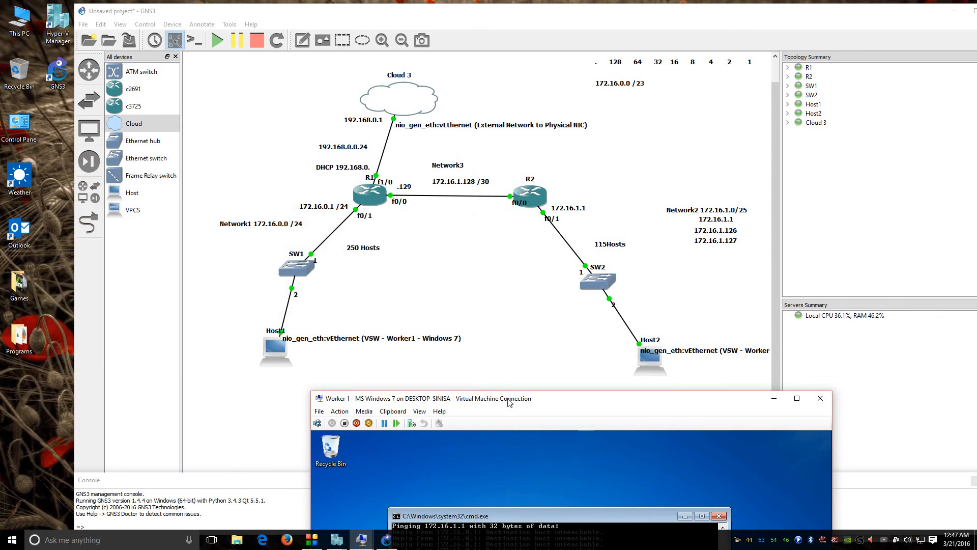
pyautogui.moveTo(510, 403); pyautogui.dragTo(263, 173)
# Step: Ping 172.16.1.30 twice from Worker 1 with 0% loss
pyautogui.press('Up')
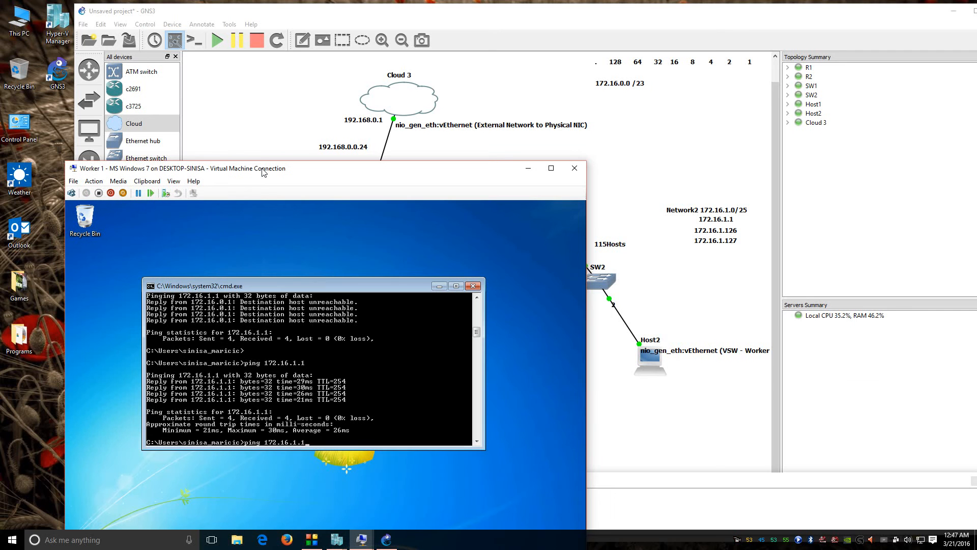
pyautogui.press('Return')
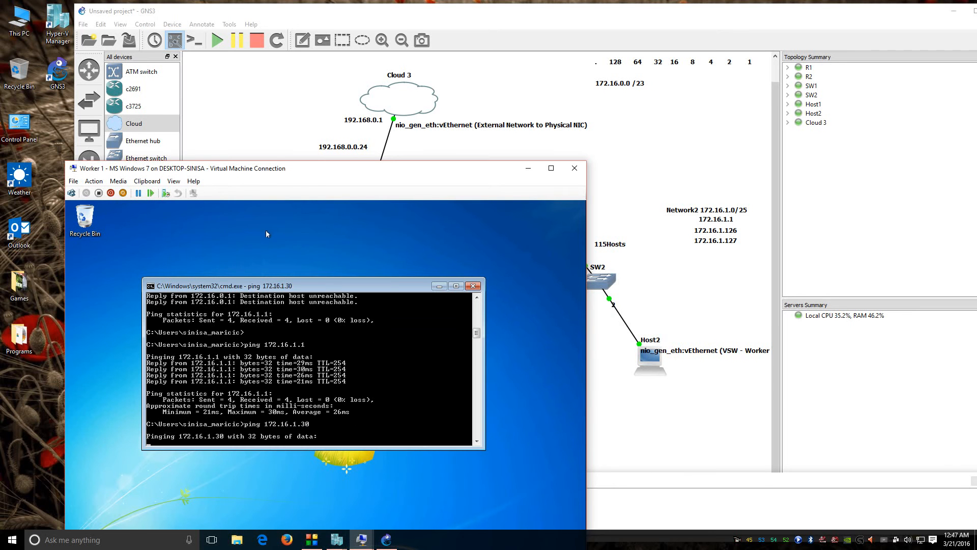
pyautogui.moveTo(315, 168); pyautogui.dragTo(289, 108)
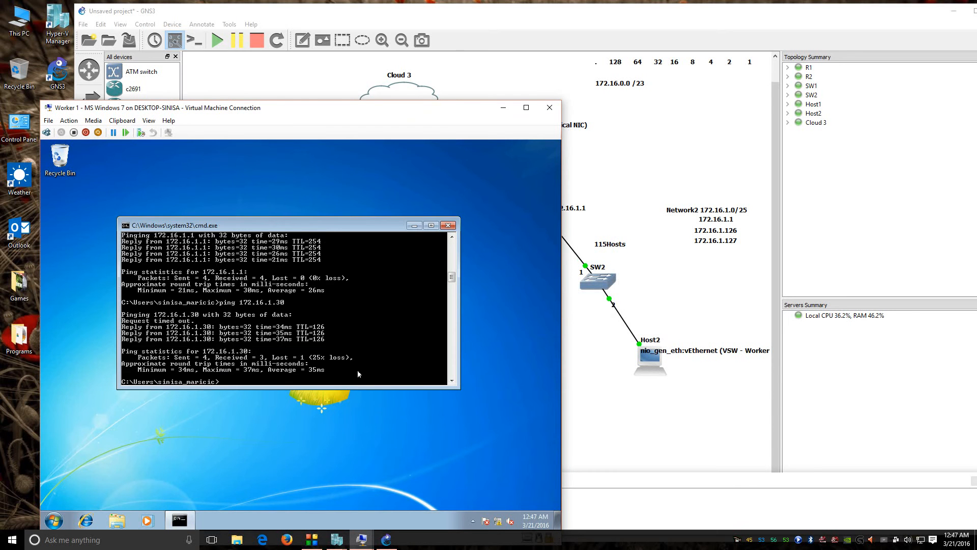
pyautogui.press('Up')
pyautogui.press('Return')
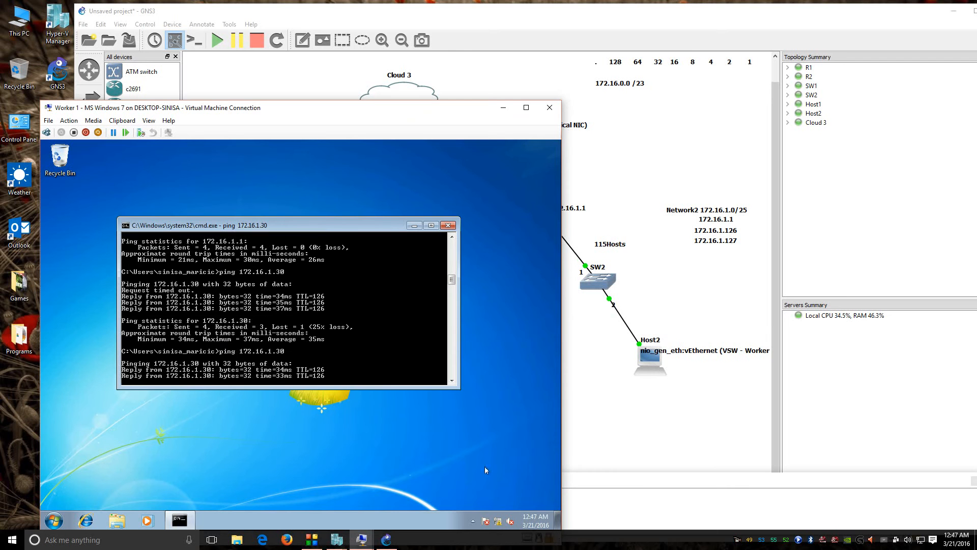
pyautogui.click(362, 540)
pyautogui.click(399, 497)
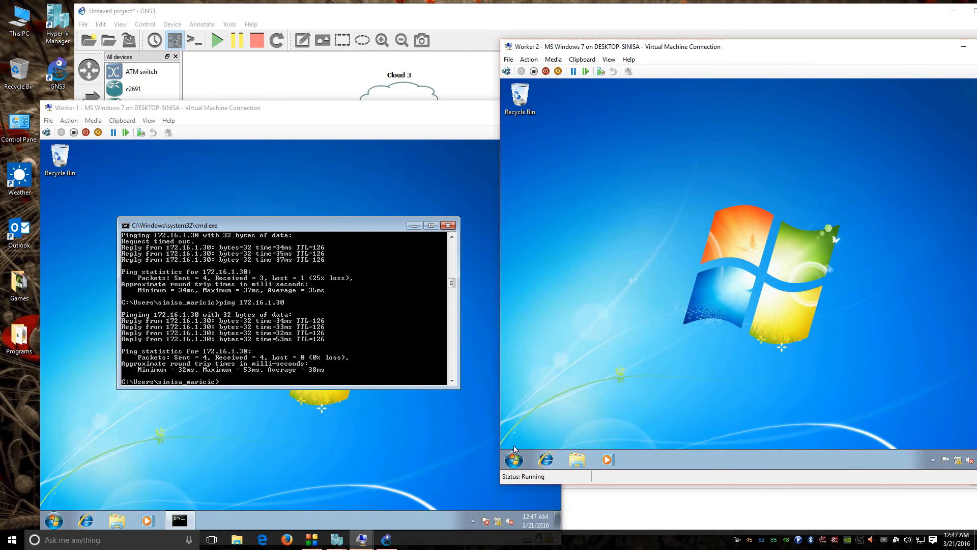
# Step: Open cmd on Worker 2 and run ipconfig, confirming address 172.16.1.30
pyautogui.click(514, 451)
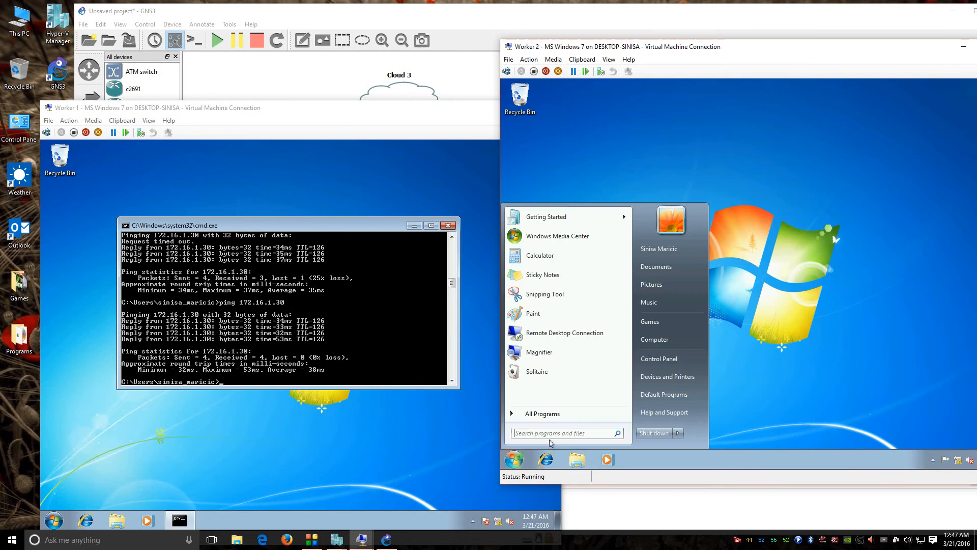
pyautogui.write('cmd')
pyautogui.press('Return')
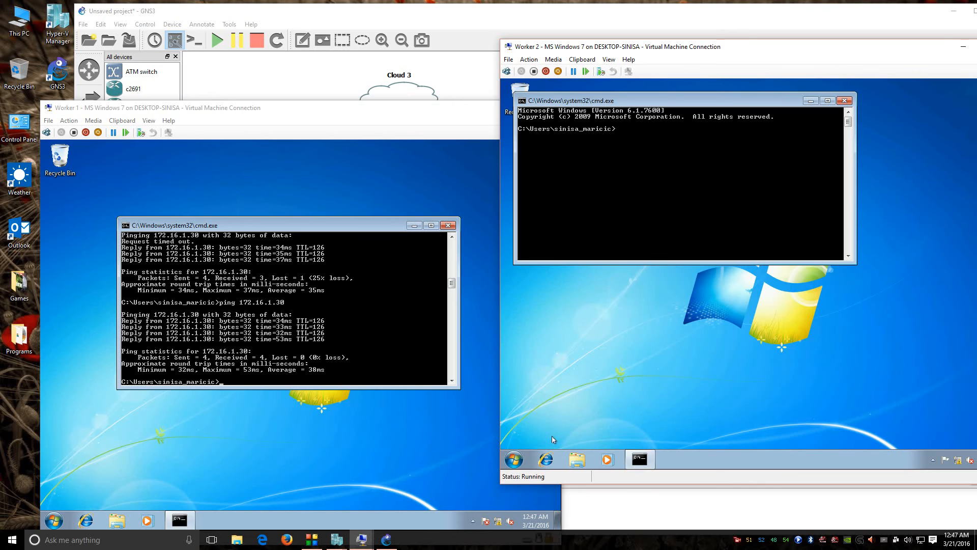
pyautogui.write('ipconfig')
pyautogui.press('Return')
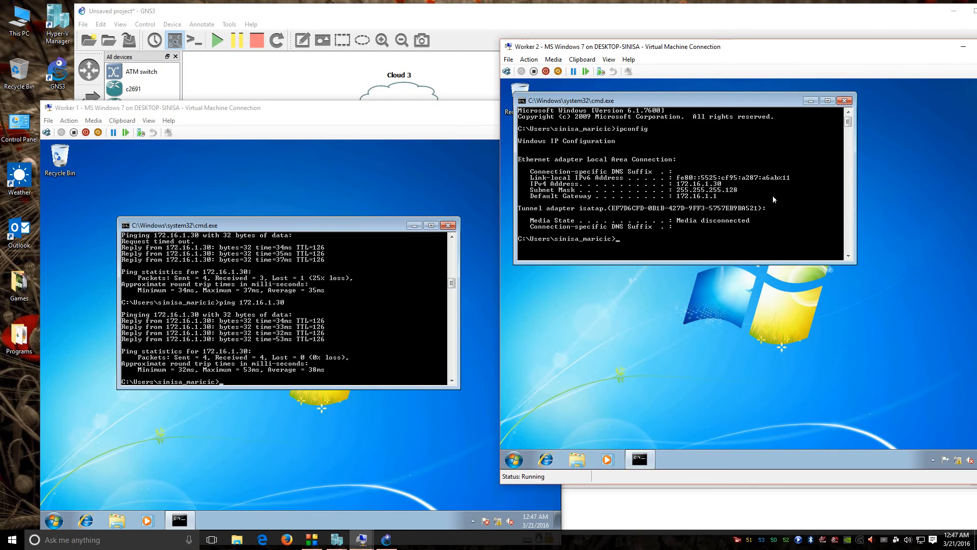
# Step: Ping 172.16.0.30 from Worker 2 successfully, then close both command windows
pyautogui.press('Up')
pyautogui.press('BackSpace')
pyautogui.press('BackSpace')
pyautogui.press('BackSpace')
pyautogui.press('BackSpace')
pyautogui.press('BackSpace')
pyautogui.press('BackSpace')
pyautogui.press('BackSpace')
pyautogui.press('Return')
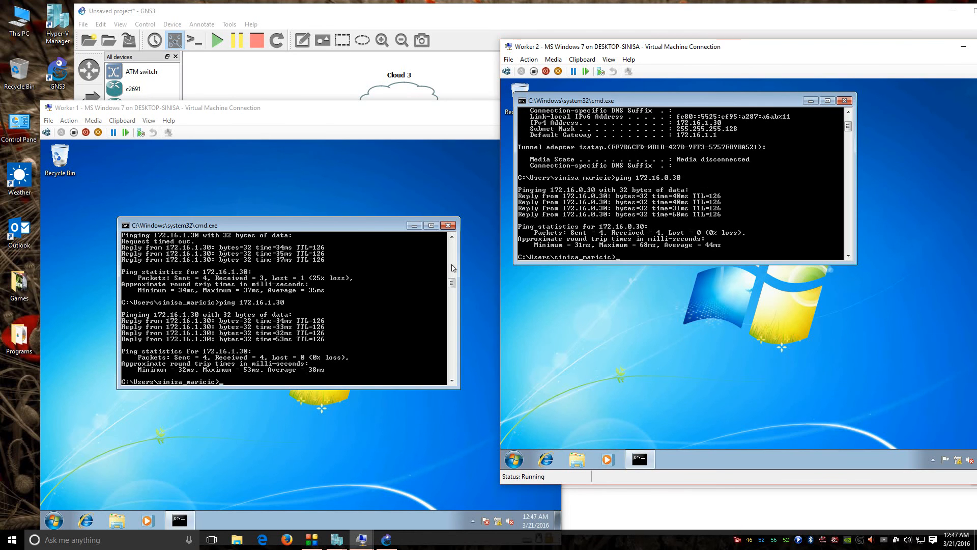
pyautogui.click(452, 227)
pyautogui.moveTo(728, 51); pyautogui.dragTo(639, 81)
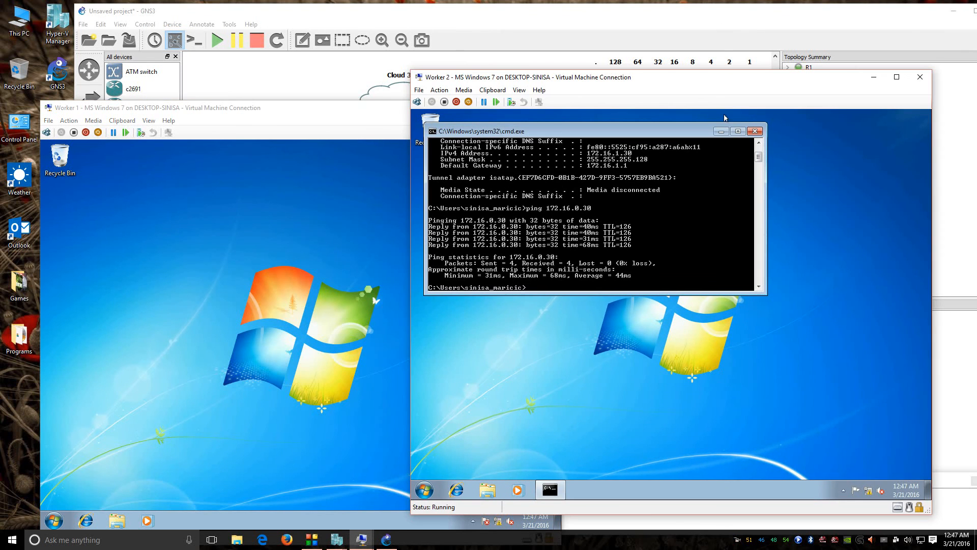
pyautogui.click(752, 132)
pyautogui.click(345, 77)
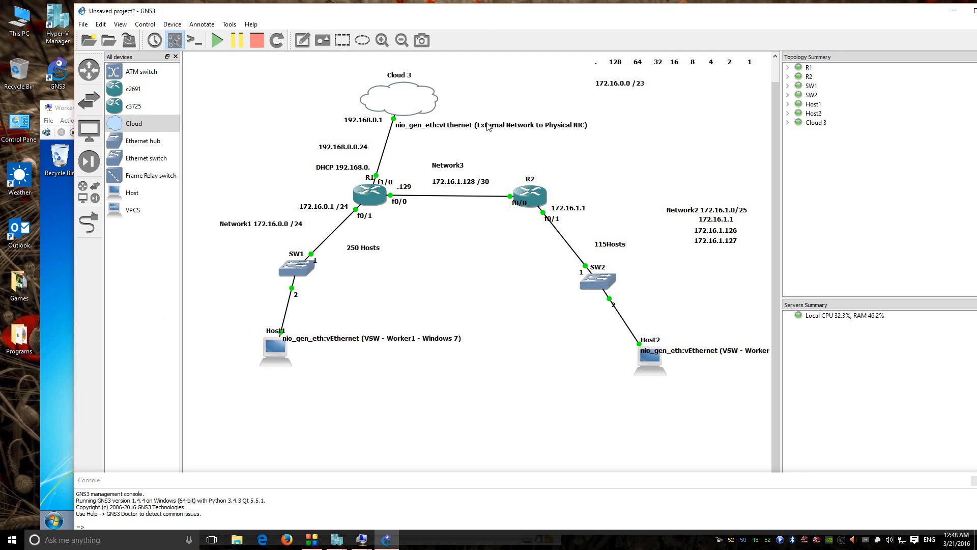
pyautogui.click(60, 112)
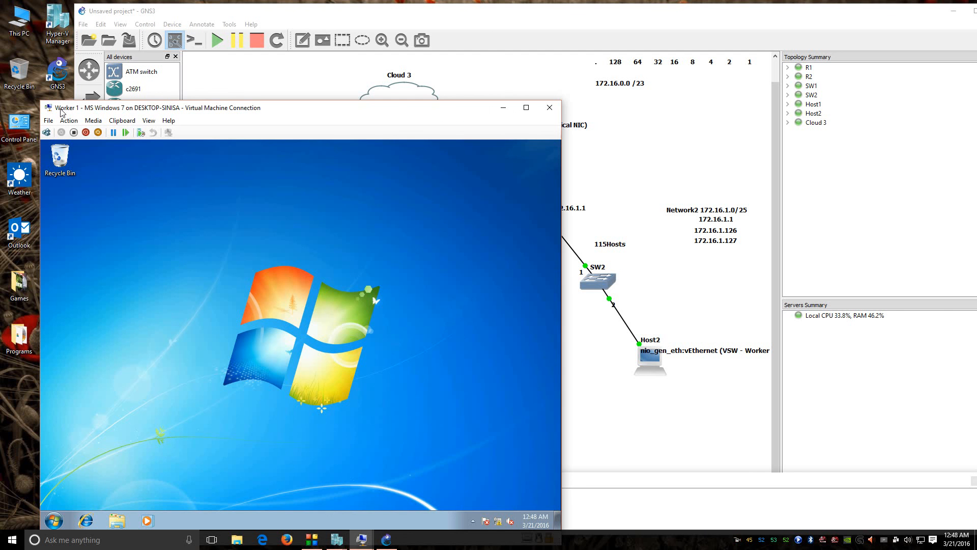
pyautogui.moveTo(277, 107); pyautogui.dragTo(370, 40)
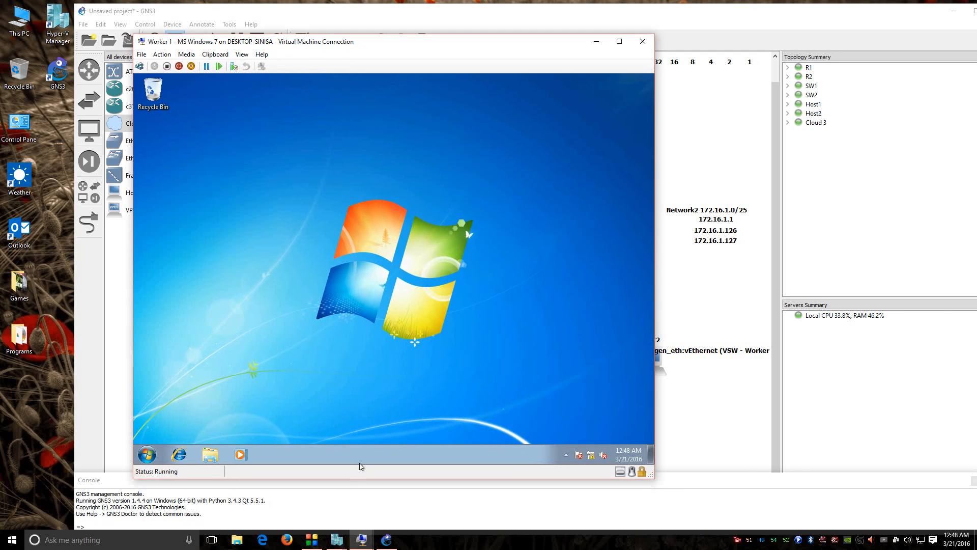
pyautogui.click(385, 543)
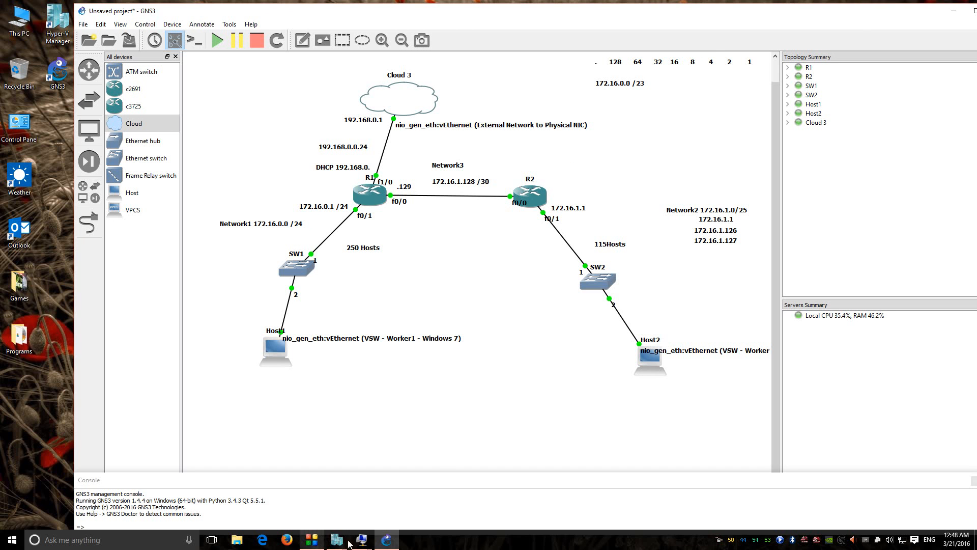
pyautogui.click(311, 541)
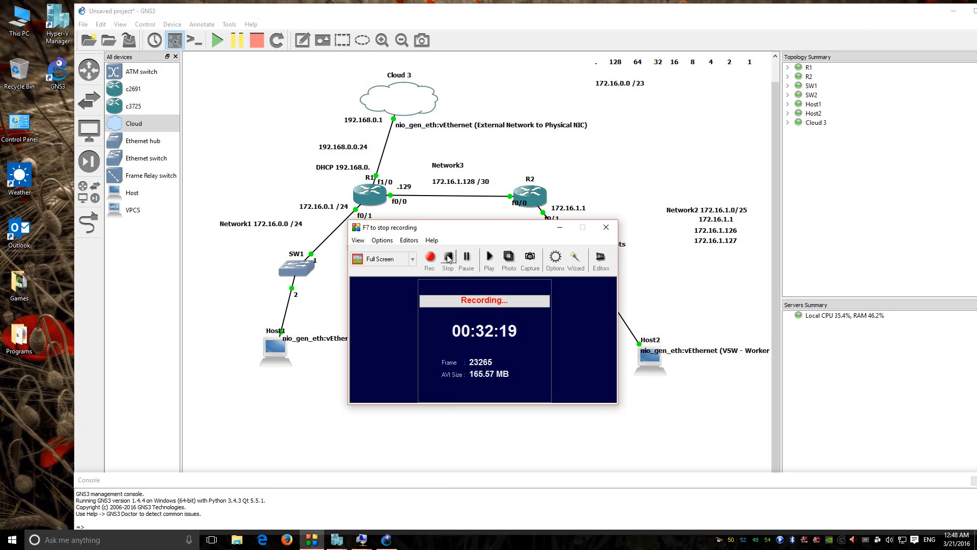